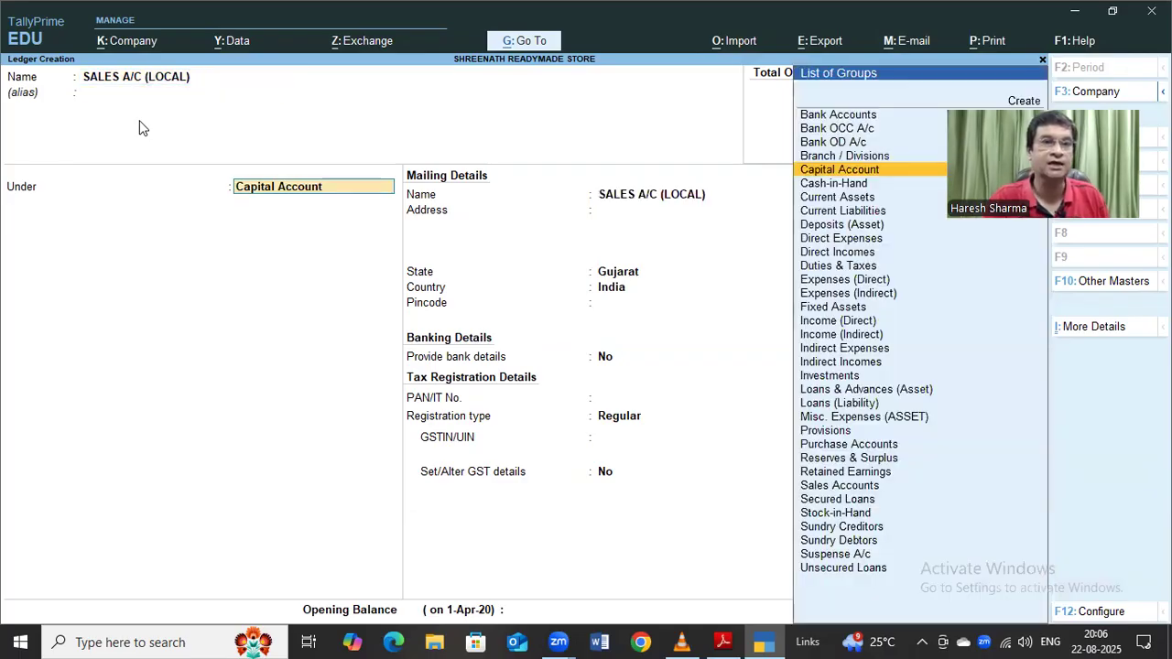
Place the SALES A/C (LOCAL) ledger under Sales Accounts with the type of ledger Not Applicable
text(SALES)
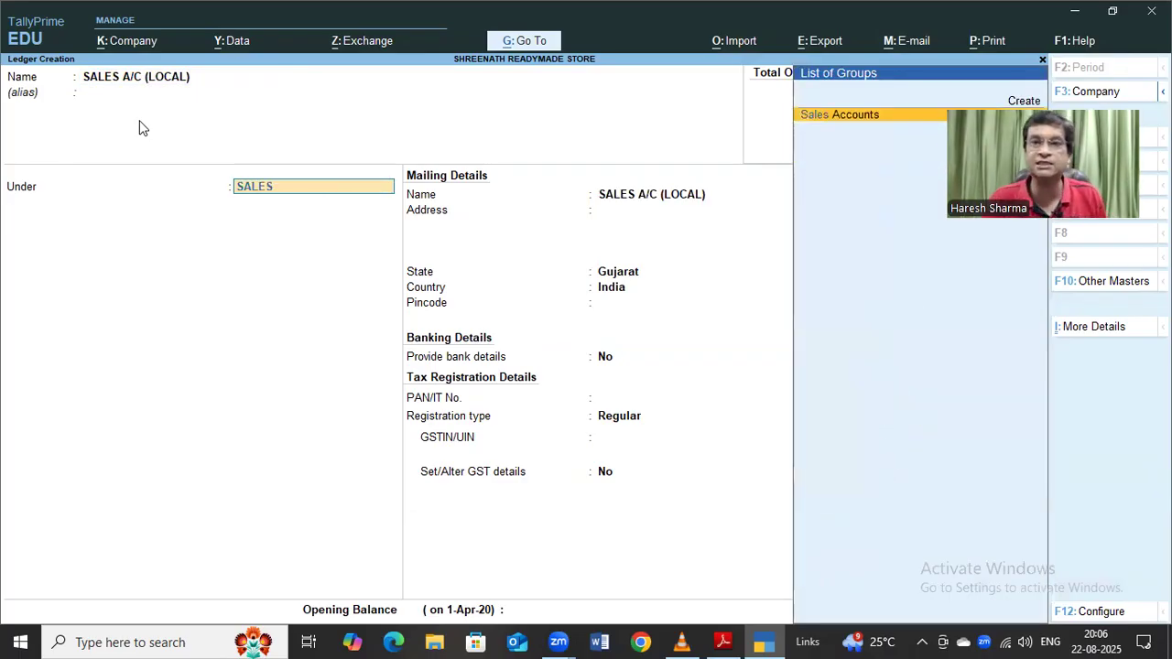
key(Return)
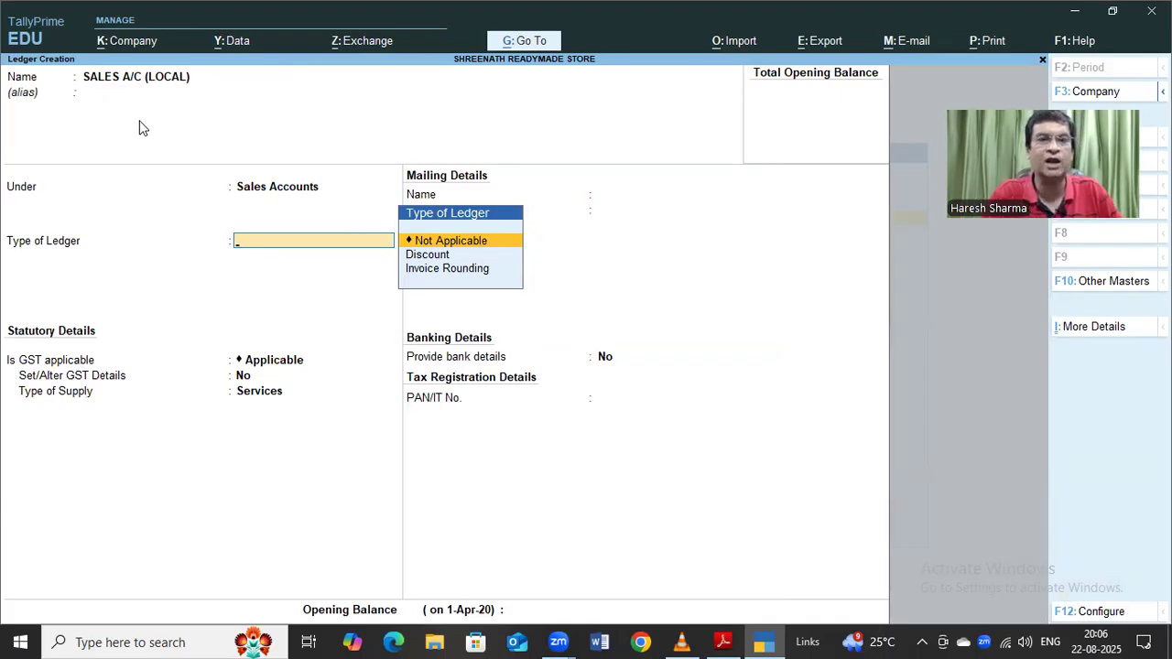
key(Return)
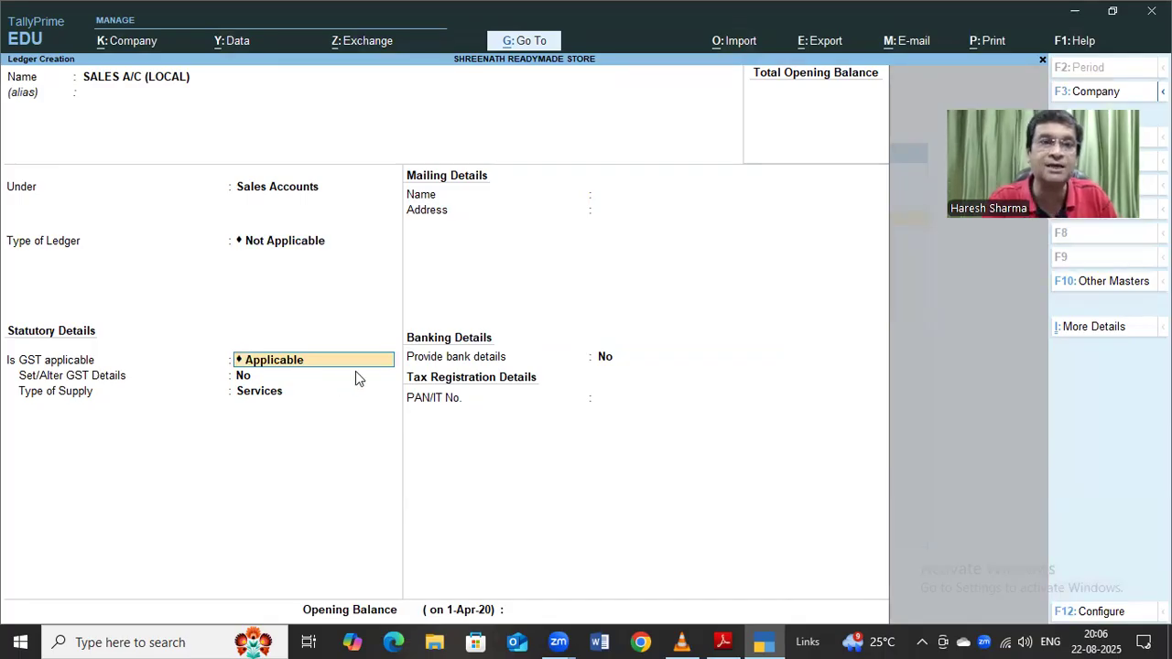
Keep GST applicable without altering GST details, set the type of supply to Goods, and save the SALES A/C (LOCAL) ledger
key(Return)
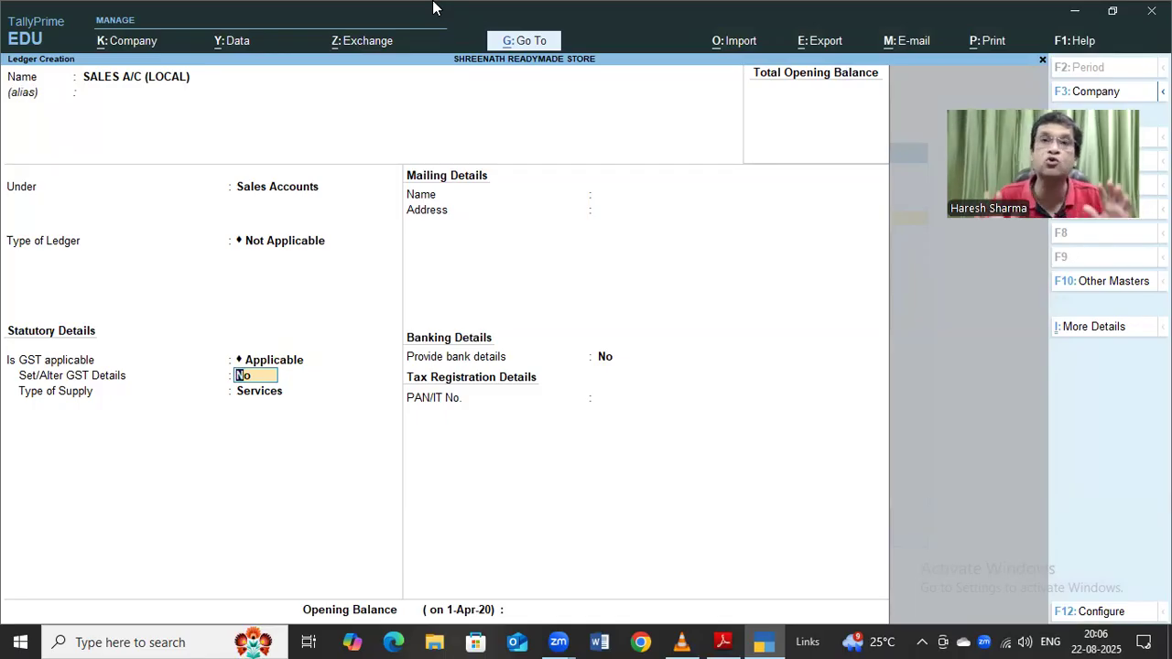
key(Return)
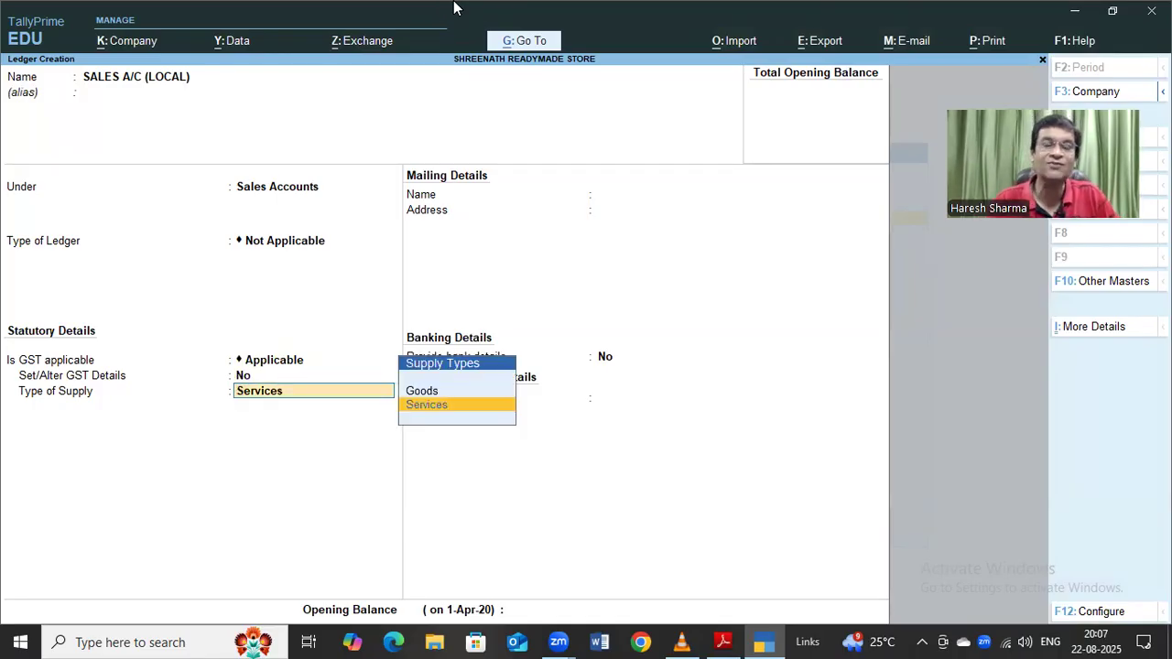
key(Up)
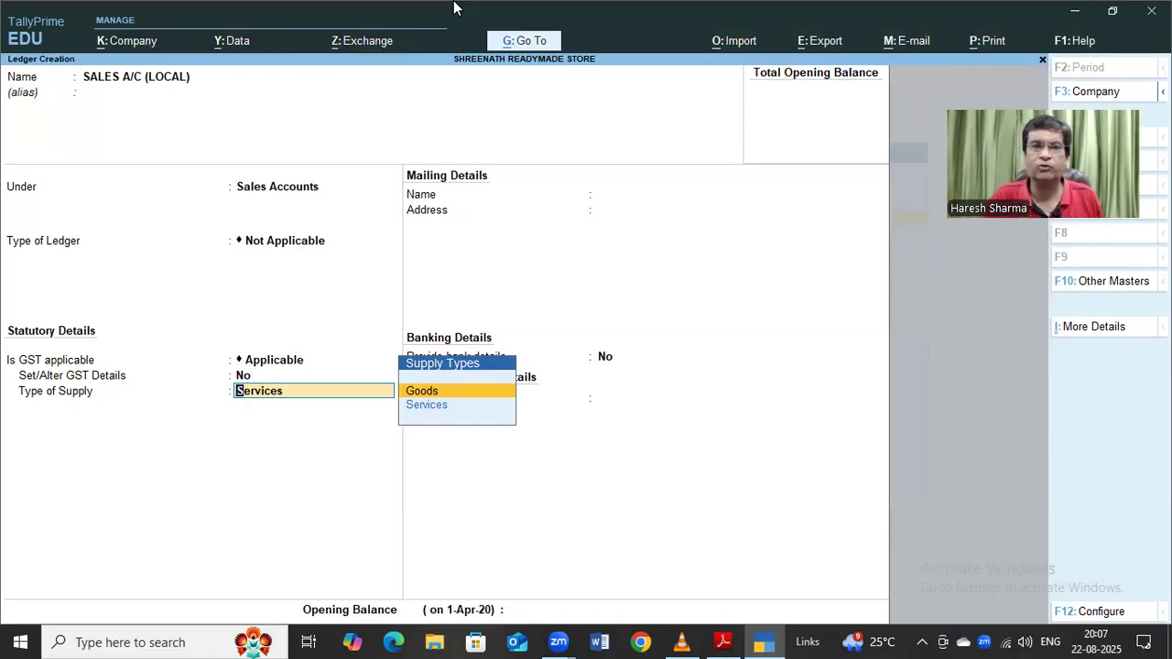
key(Return)
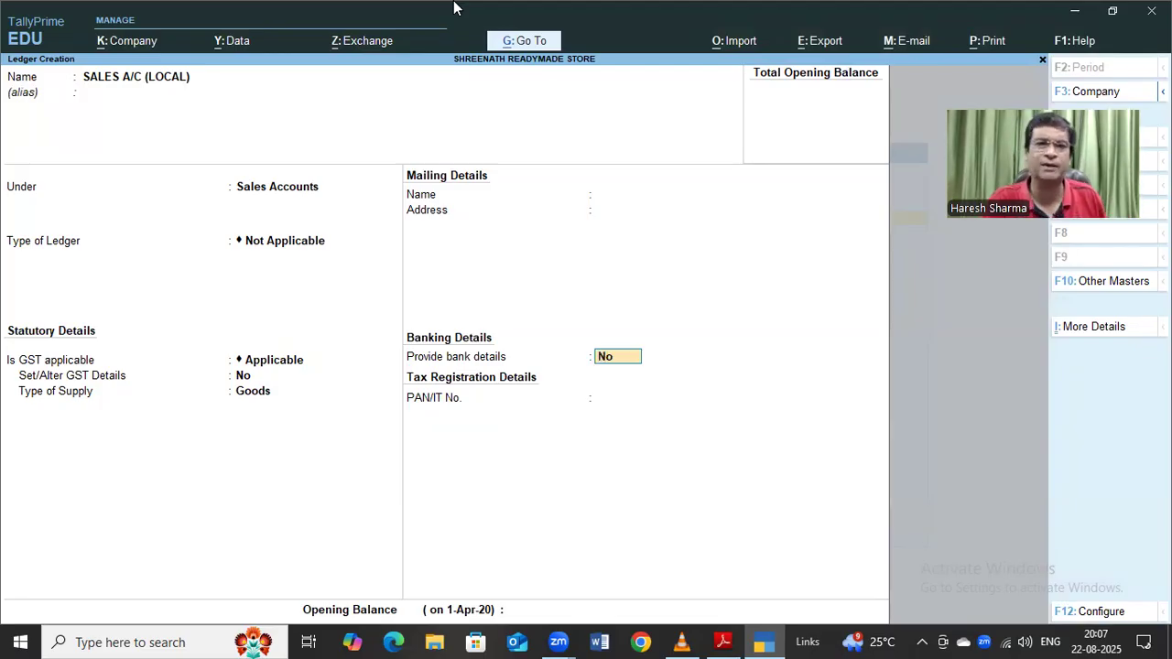
key(Return)
key(Return)
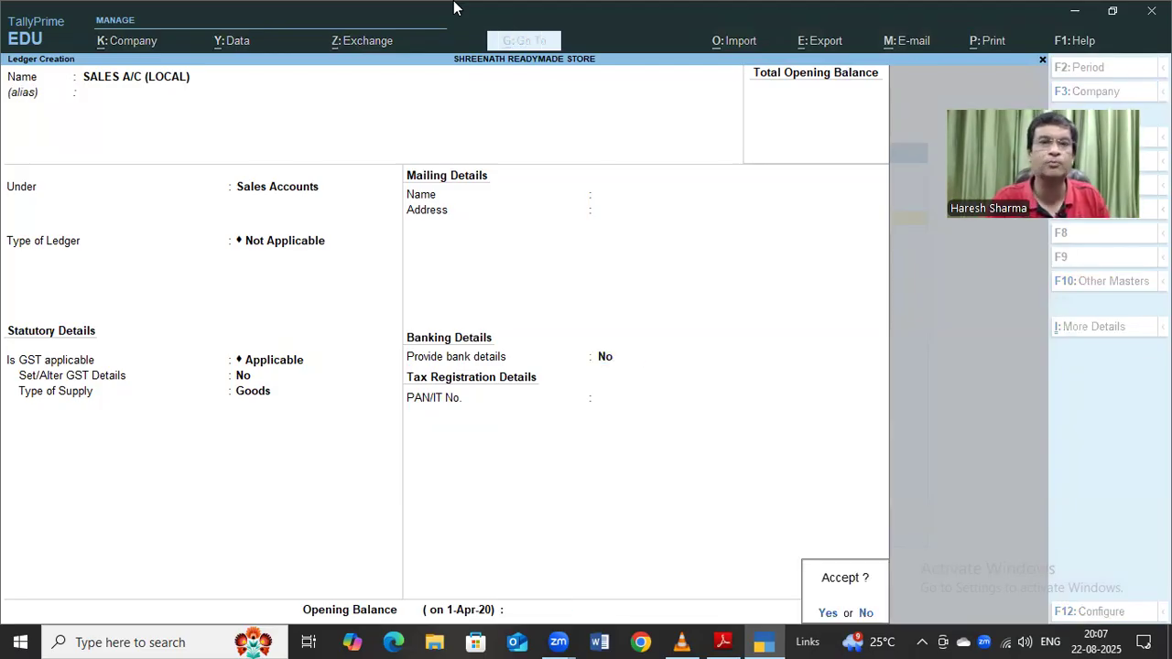
key(Return)
Start a ledger named SALES A/C (INTEGRATED) under Sales Accounts with the type of ledger Not Applicable
text(SALES A/C ()
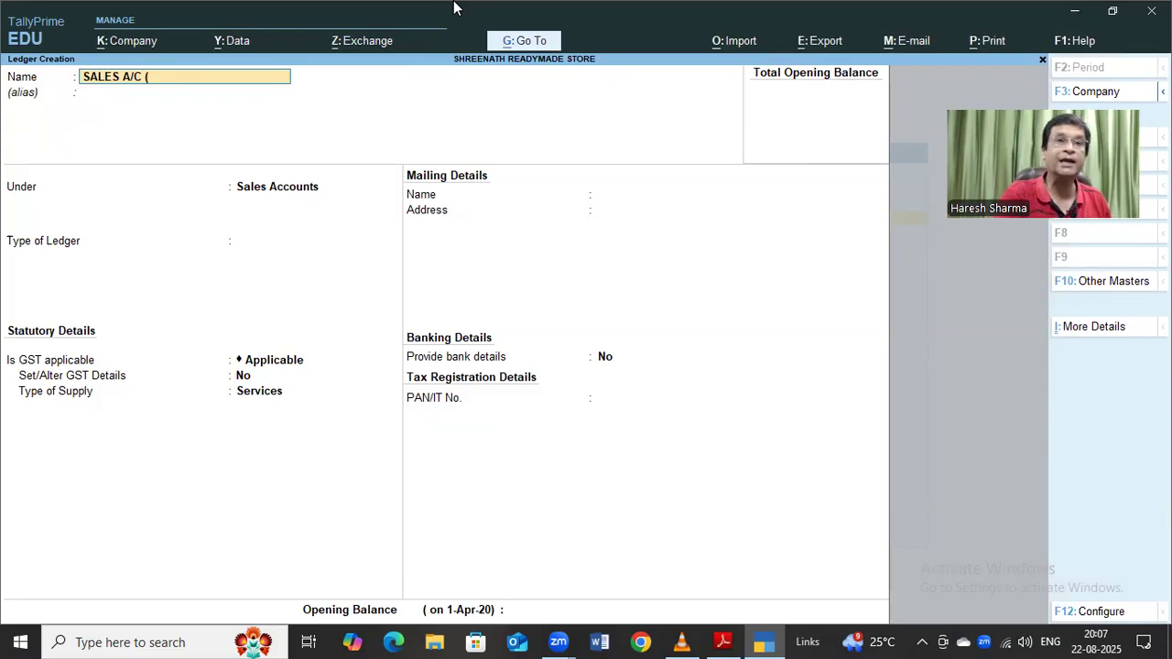
text(INTEG)
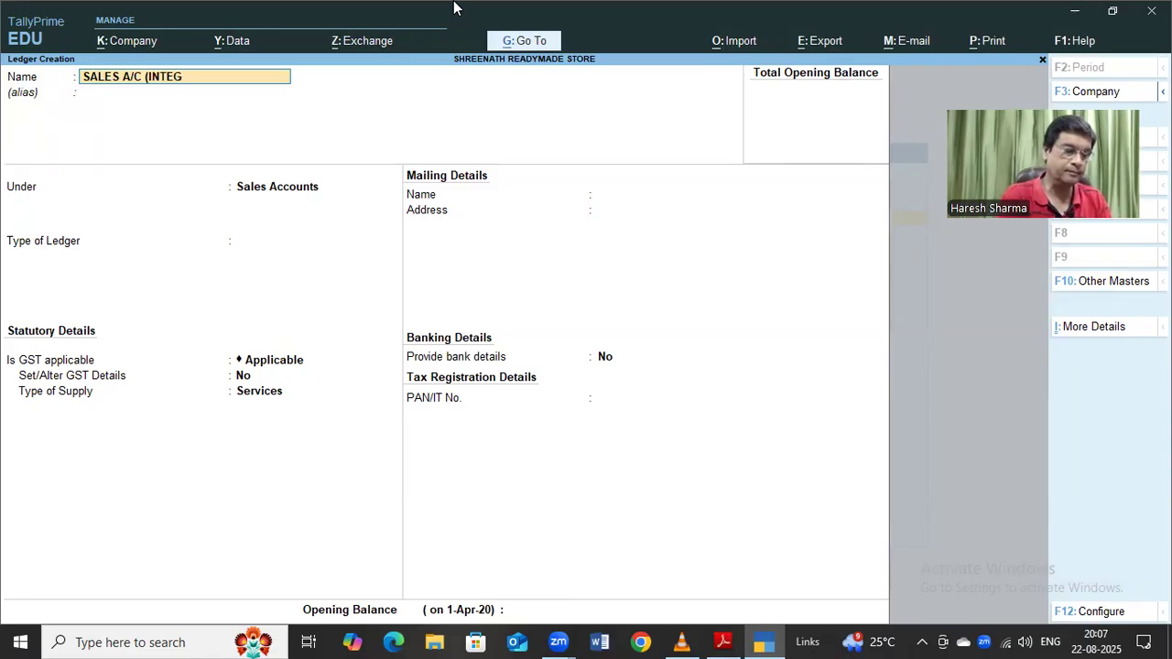
text(RATED)
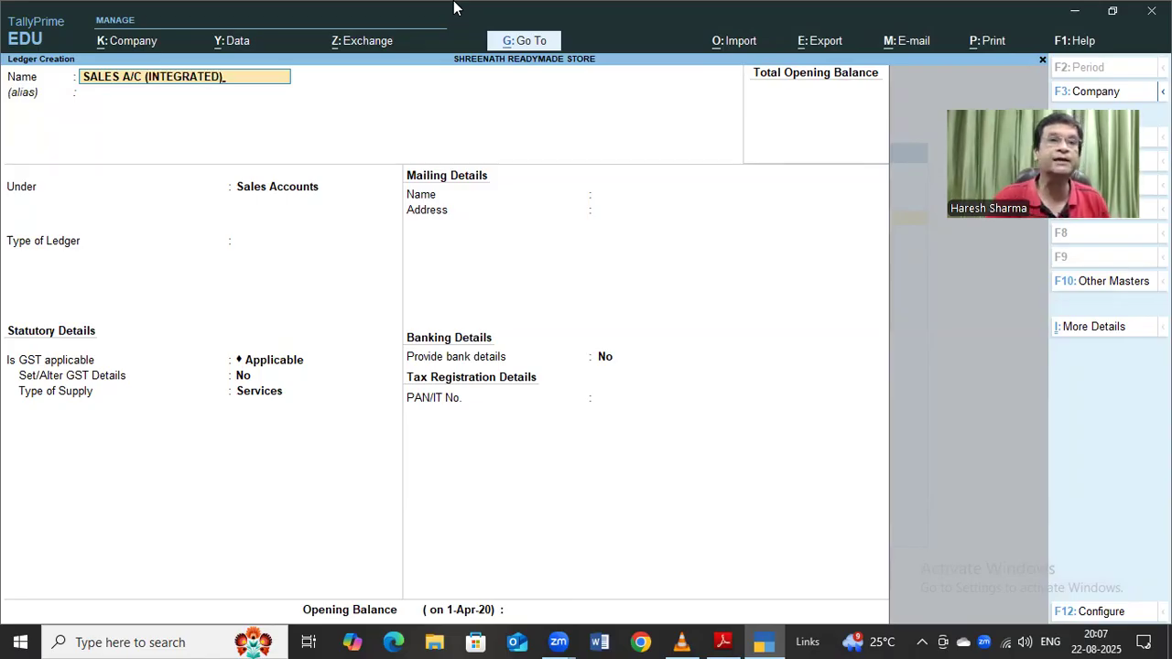
key(Return)
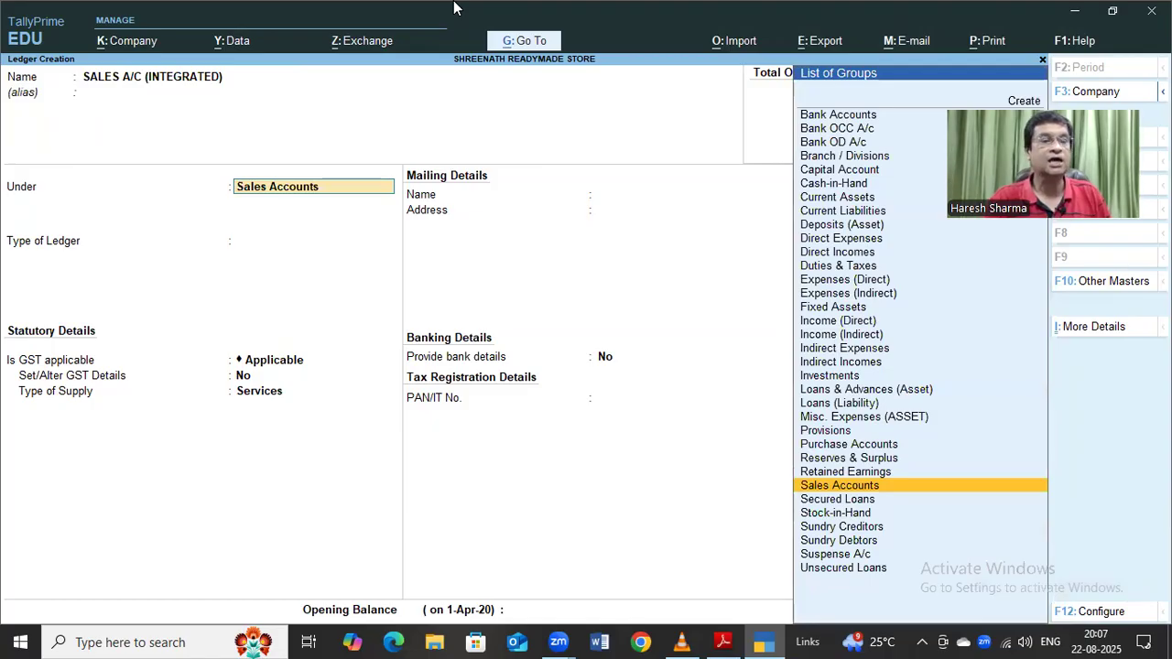
key(Return)
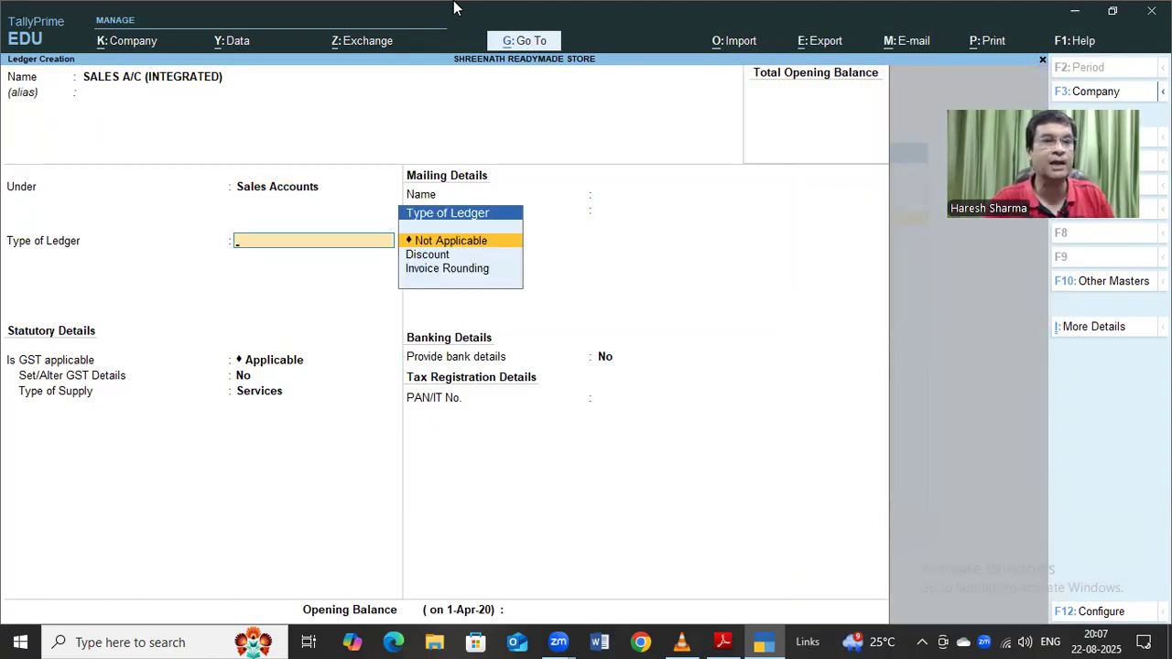
key(Return)
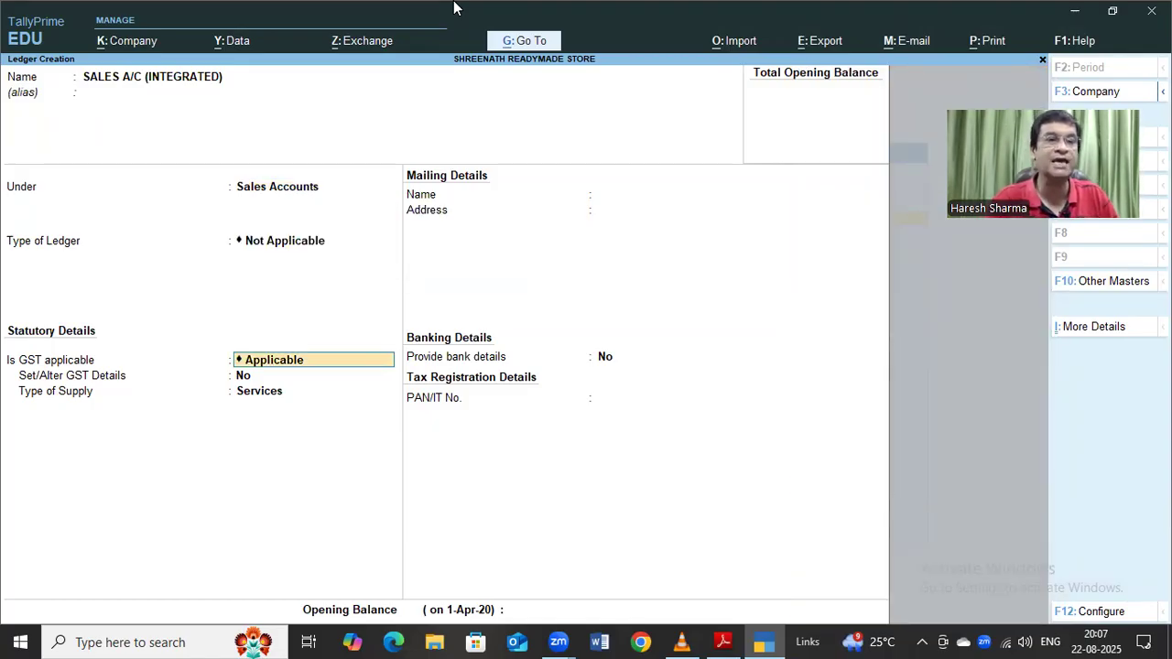
Keep GST applicable without altering GST details, set the type of supply to Goods, and save the SALES A/C (INTEGRATED) ledger
key(Return)
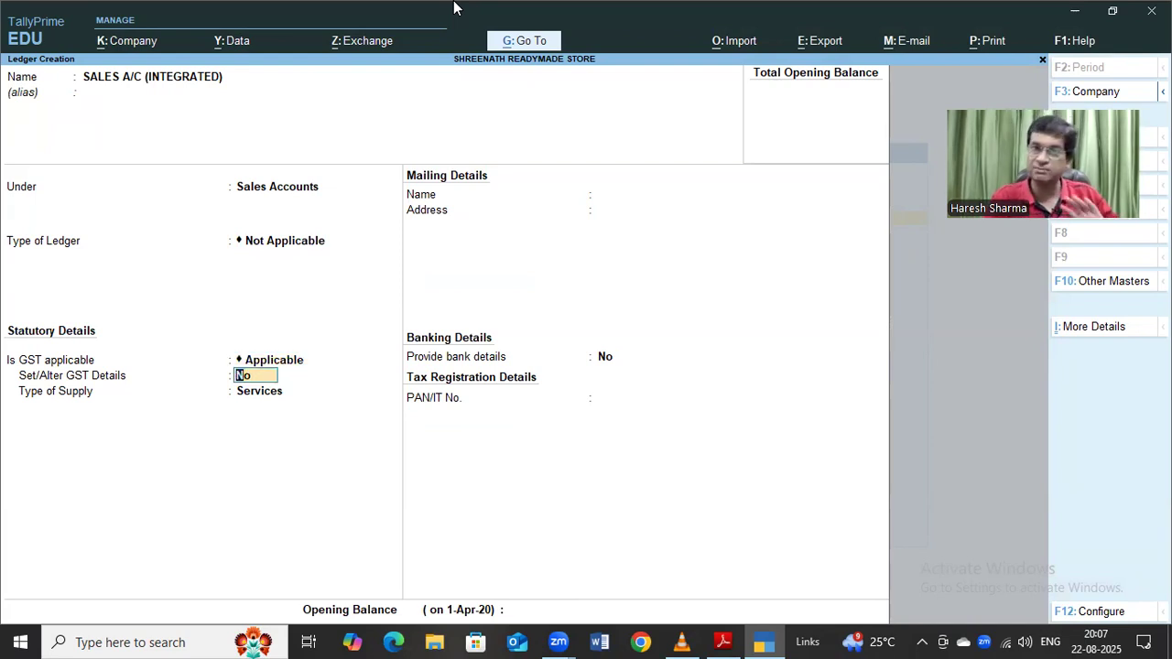
key(Return)
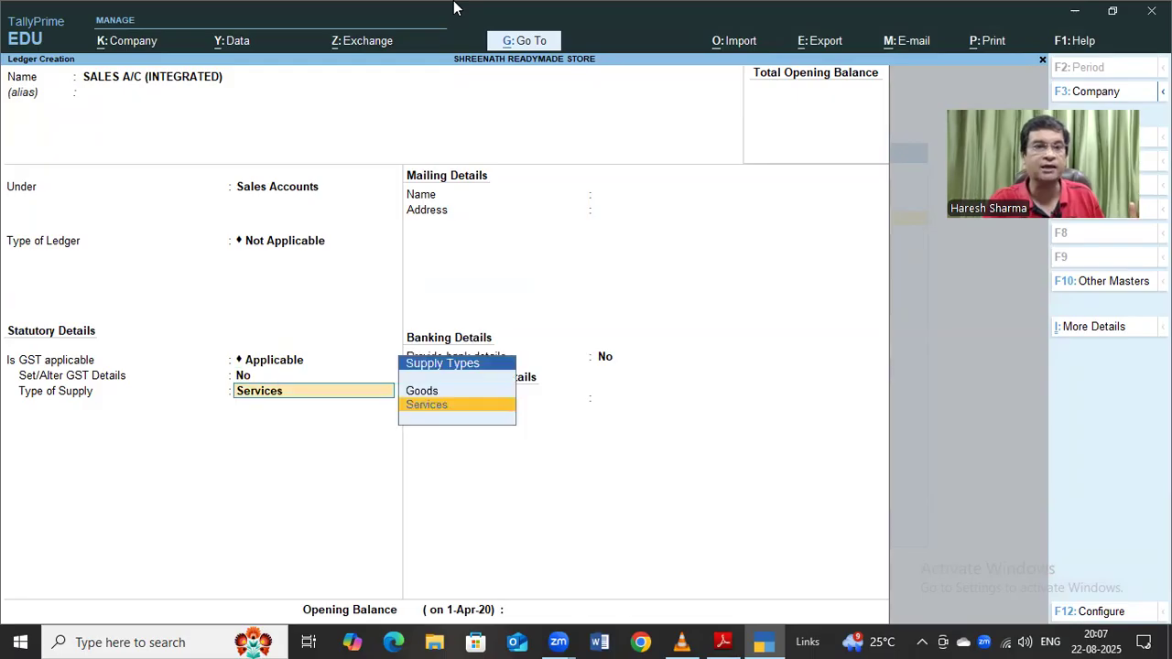
key(Up)
key(Return)
key(Return)
key(Return)
key(Return)
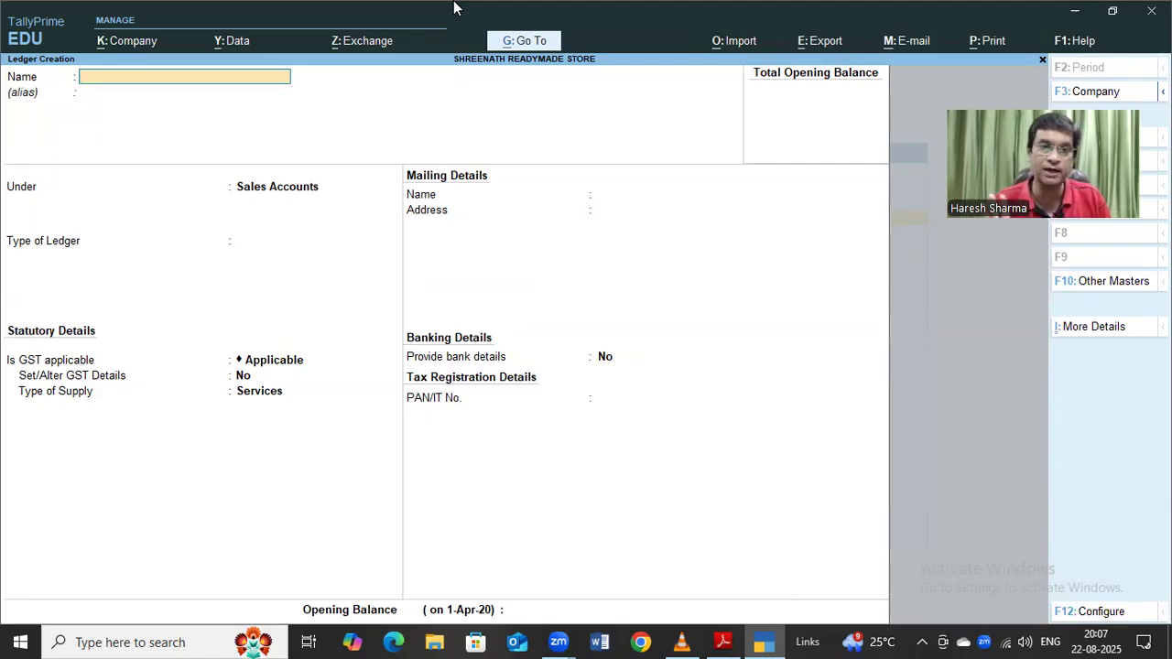
Start a ledger named PURCHASE A/C (LOCAL) without an alias, under Purchase Accounts, with the type of ledger Not Applicable
text(PURC)
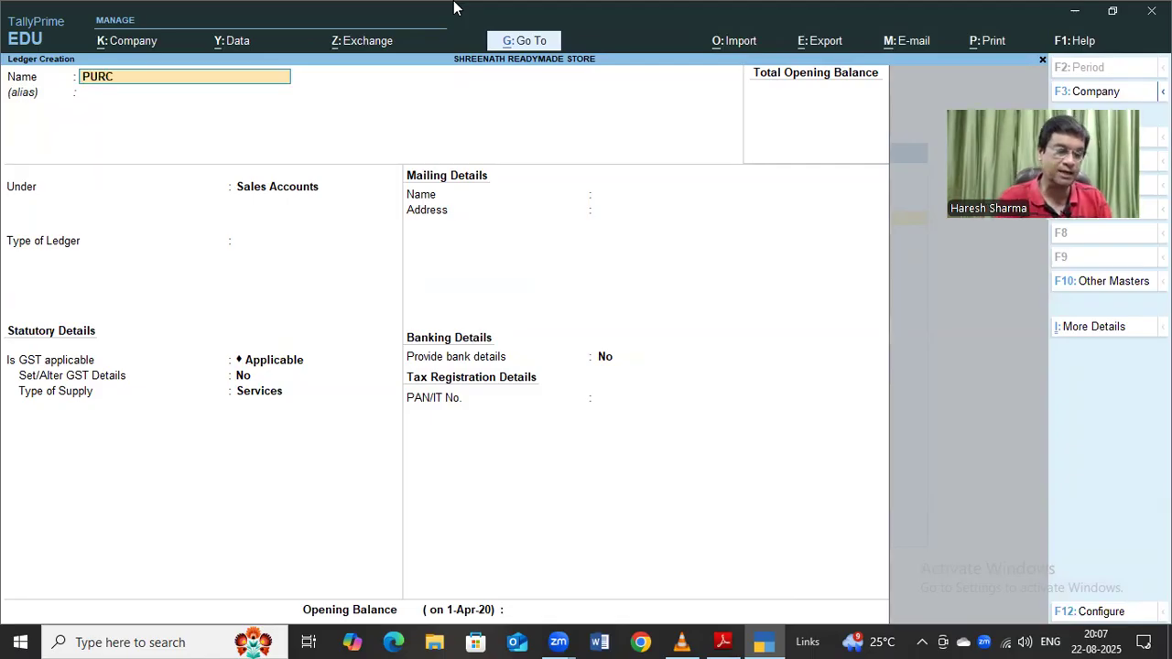
text(HASE A/C)
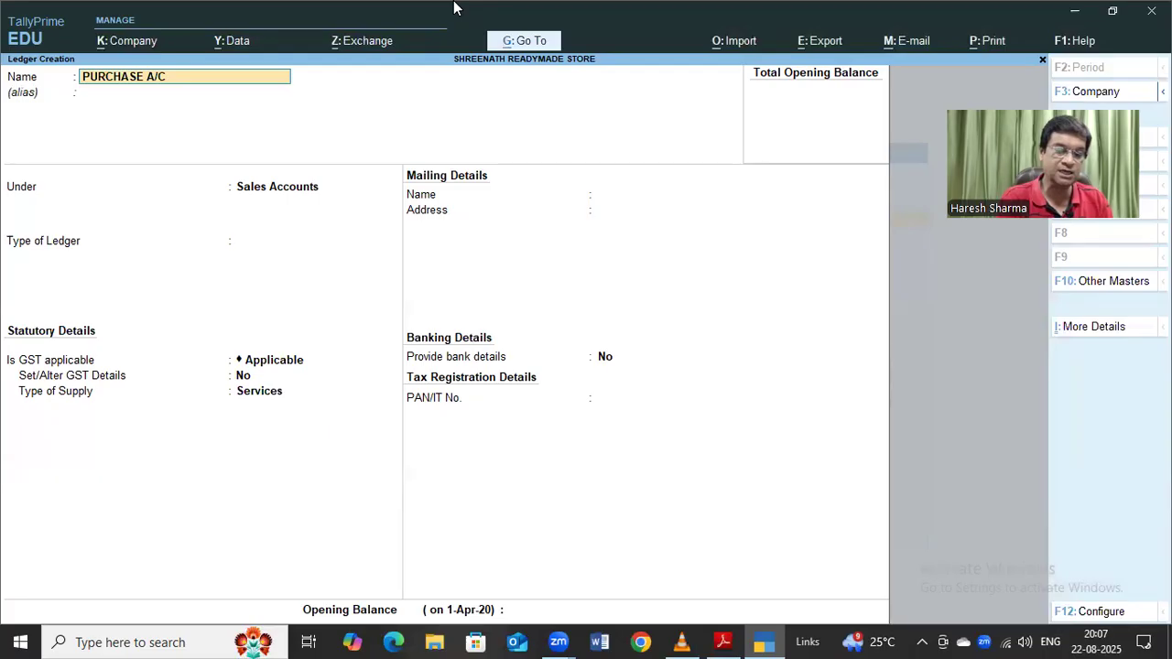
text( (LOC)
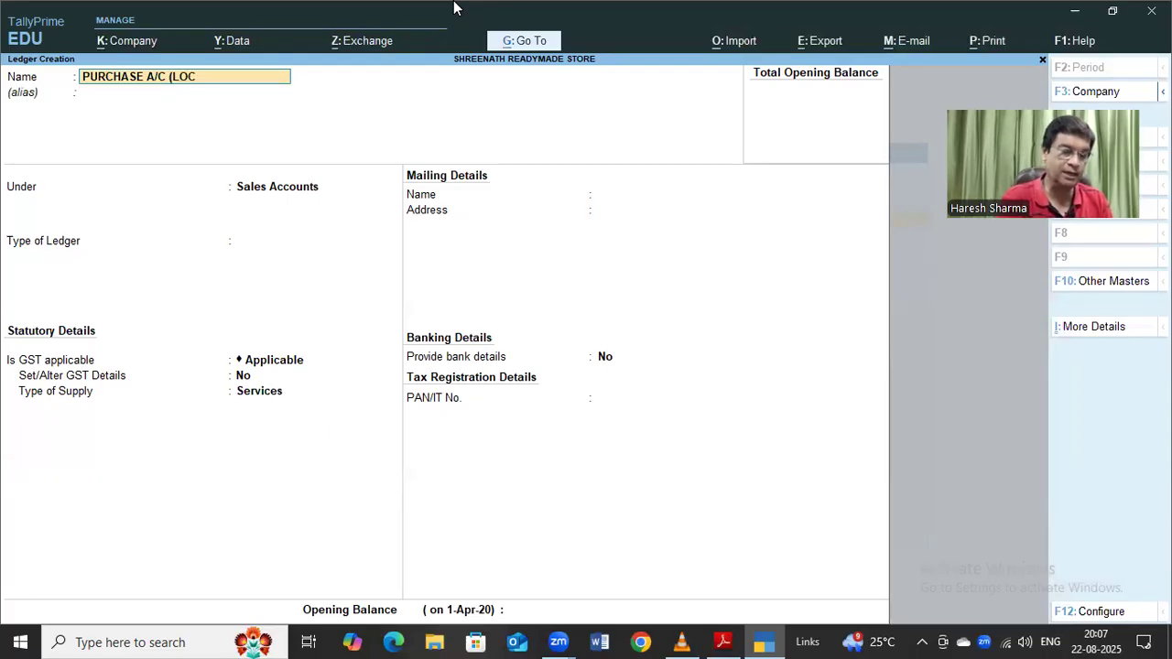
text(AL))
key(Return)
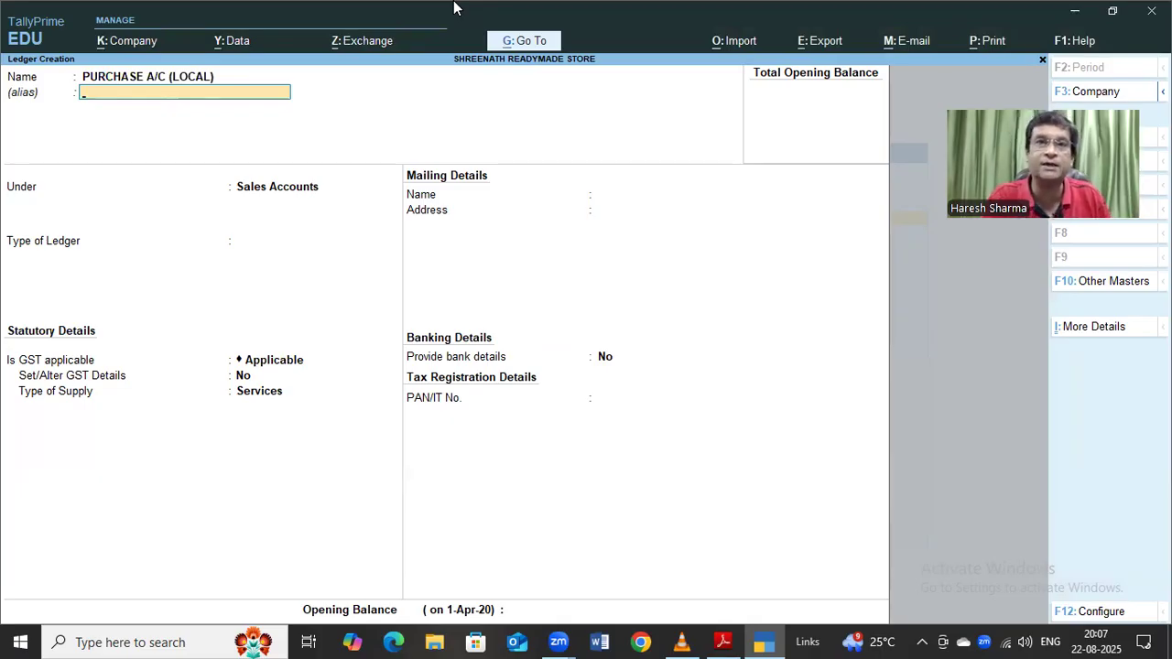
key(Return)
text(PUR)
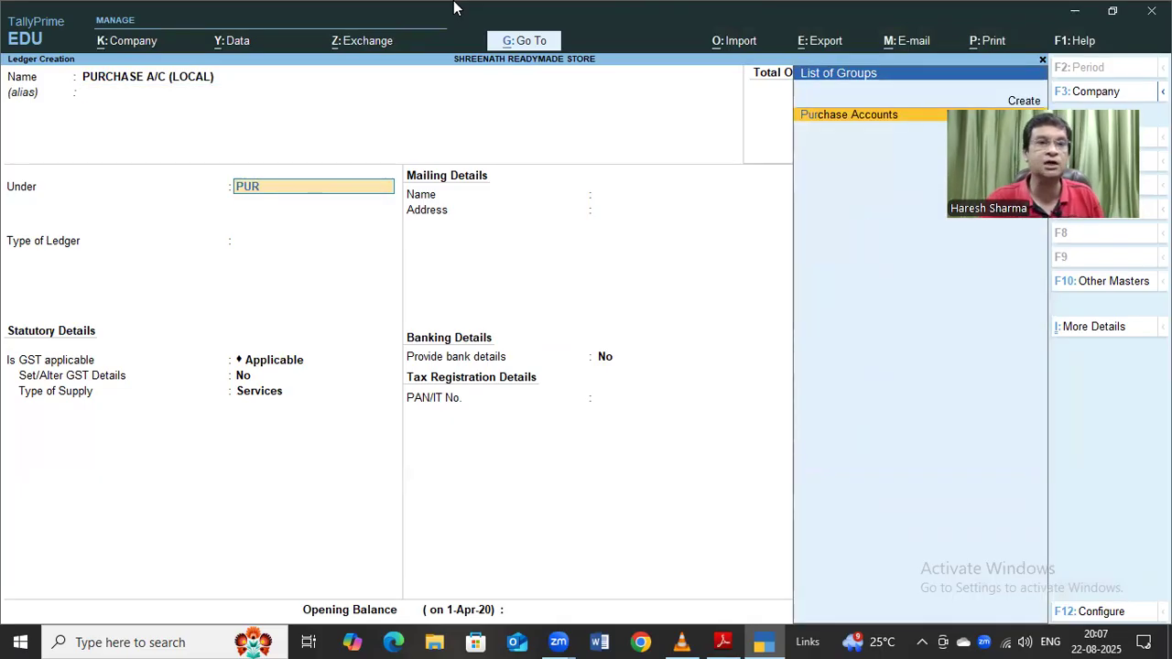
key(Return)
key(Return)
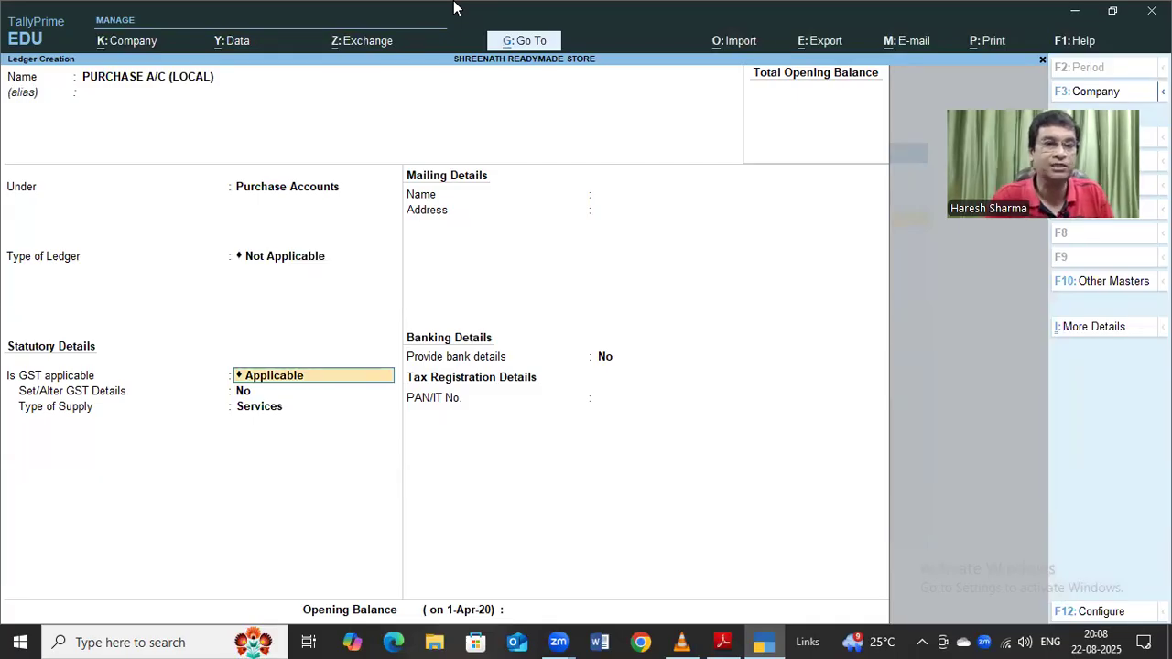
Keep GST applicable without altering GST details, set the type of supply to Goods, and save the PURCHASE A/C (LOCAL) ledger
key(Return)
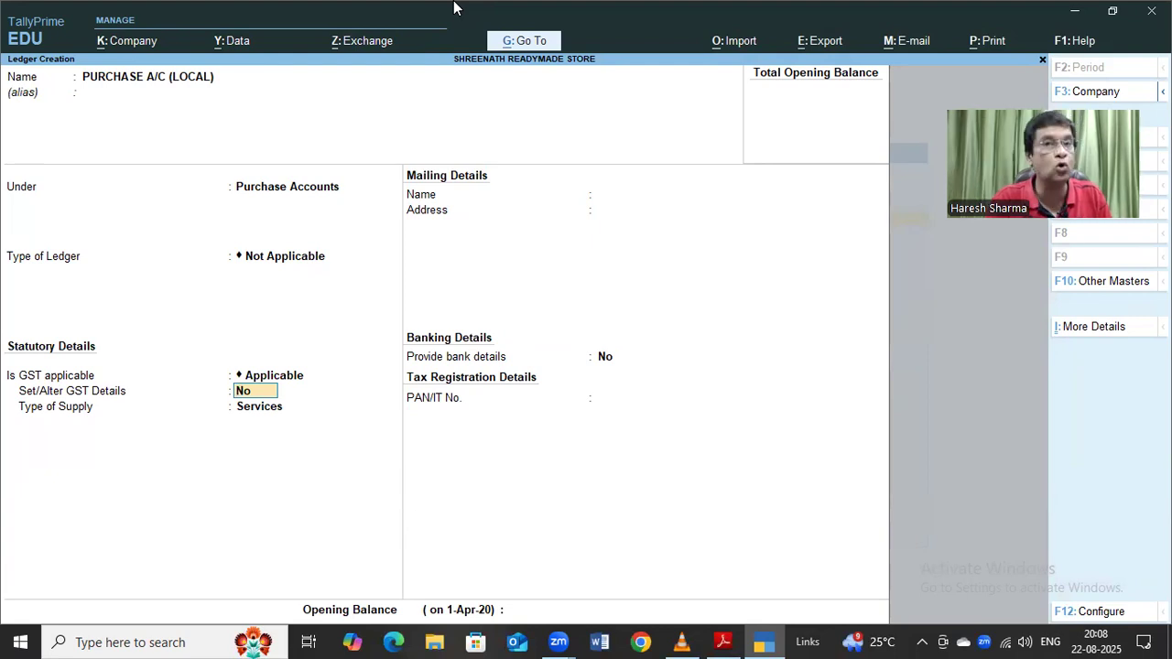
key(Return)
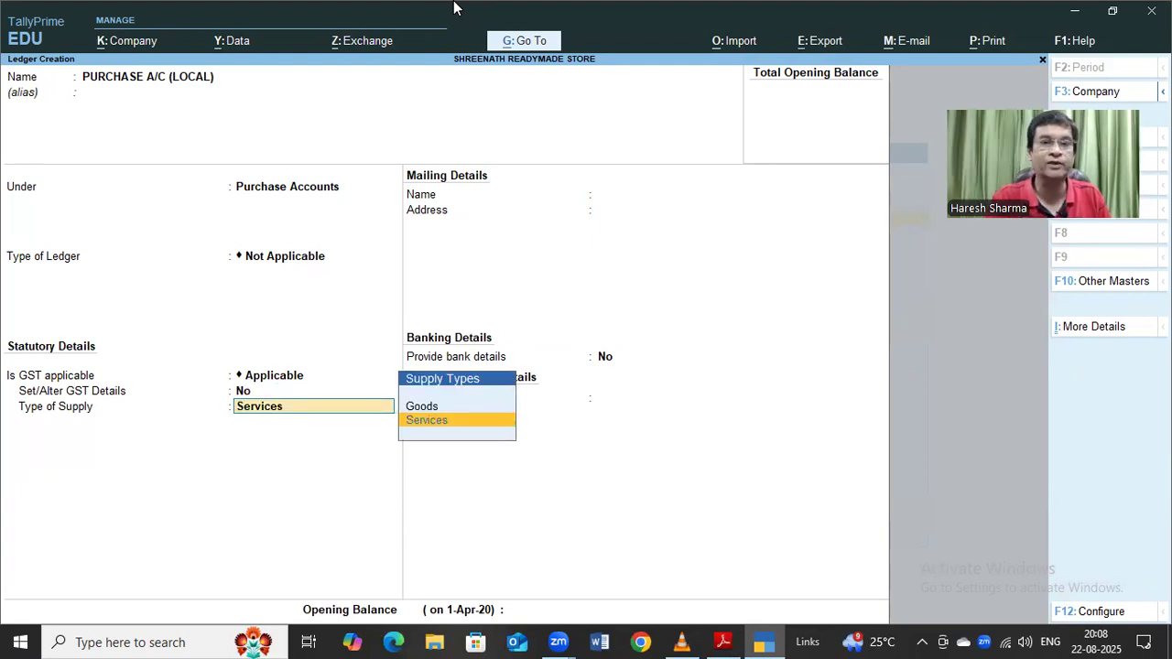
key(Up)
key(Return)
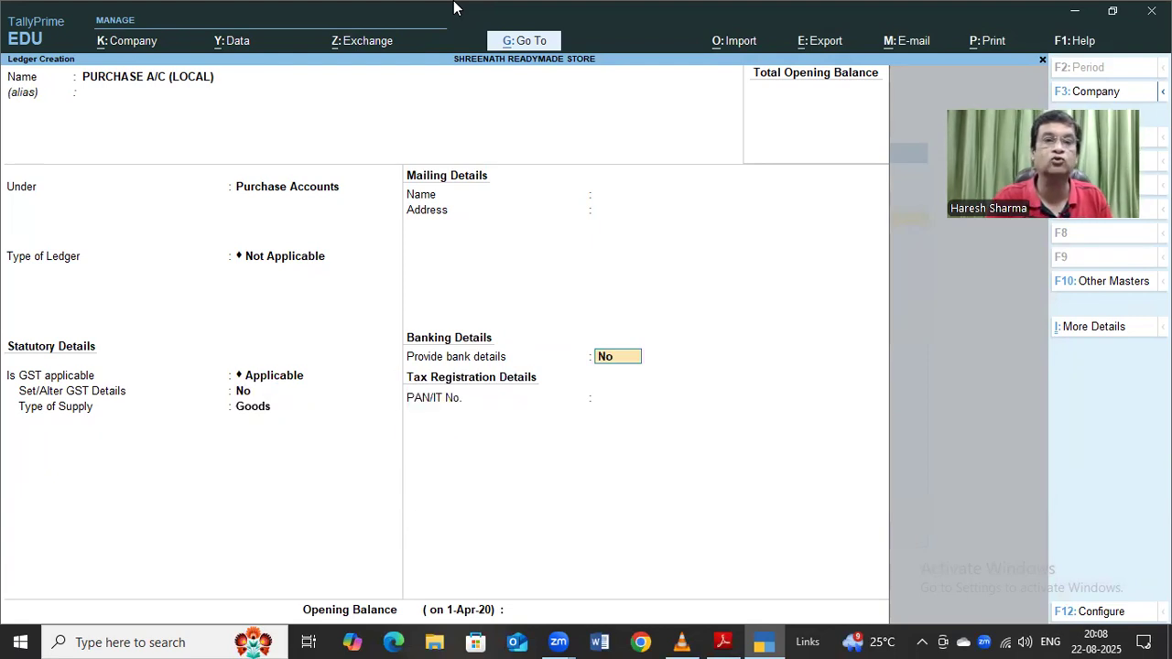
key(Return)
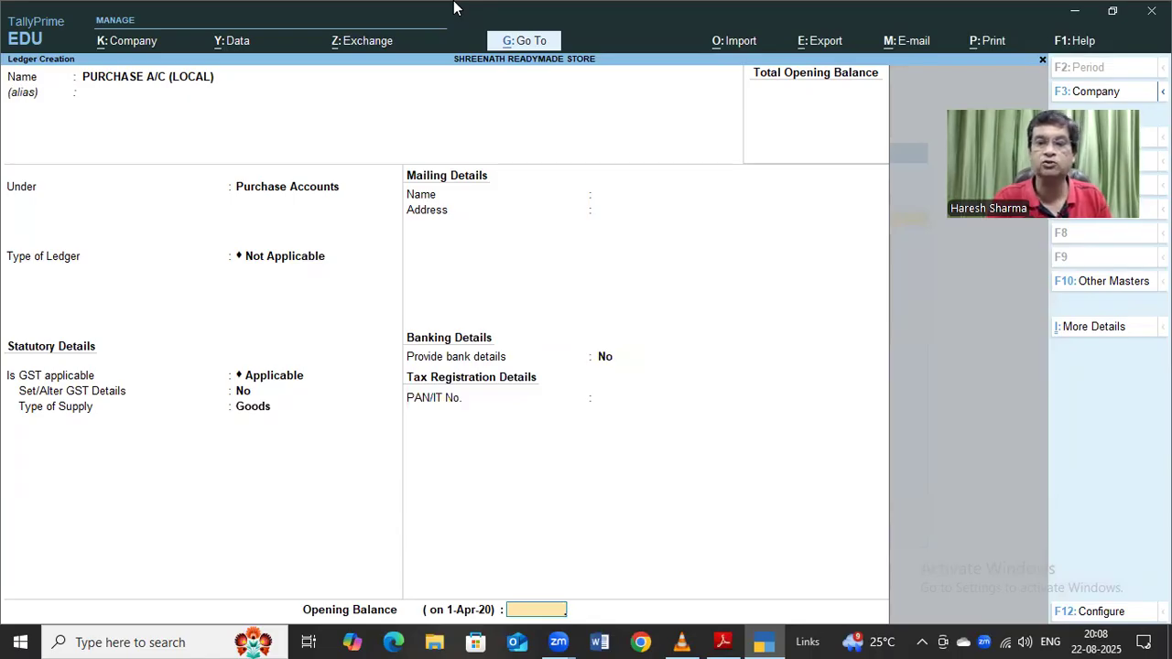
key(Return)
key(Return)
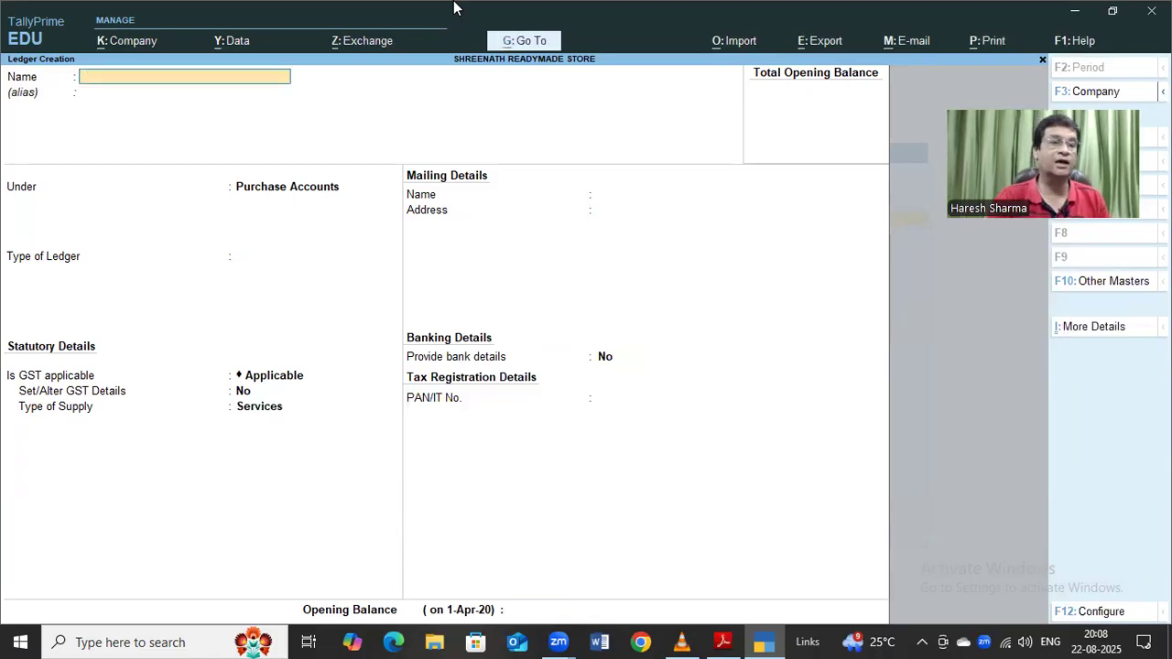
Start a ledger named PURCHASE A/C (INTEGRATED) under Purchase Accounts with the type of ledger Not Applicable
text(PURCH)
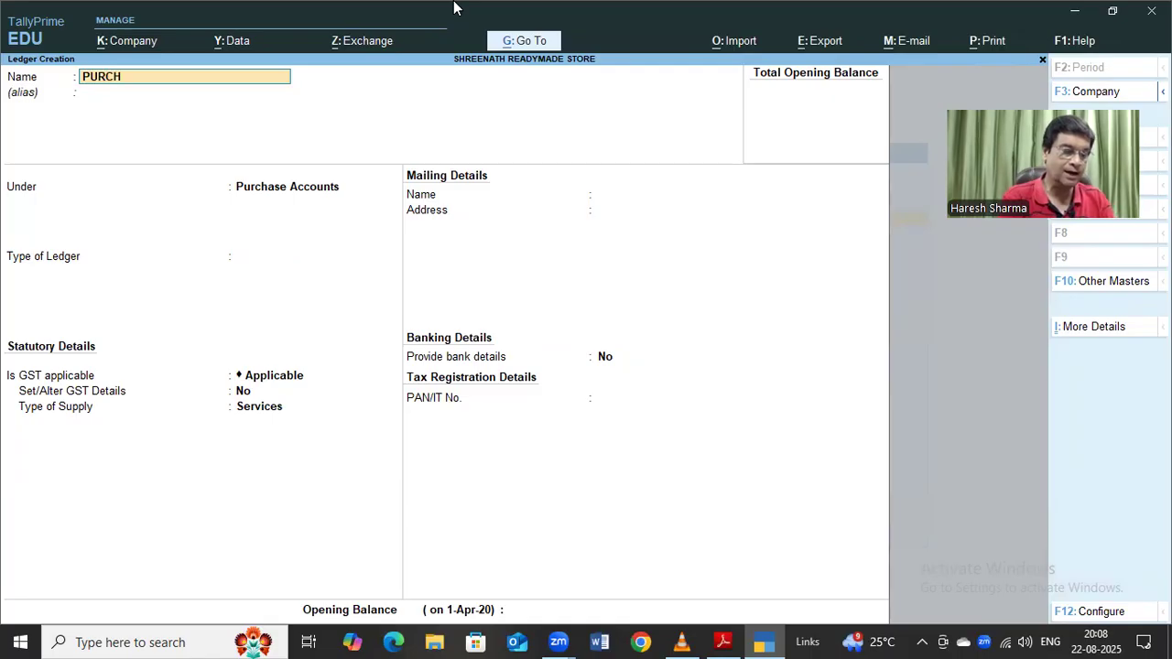
text(ASE A/C (INTEG)
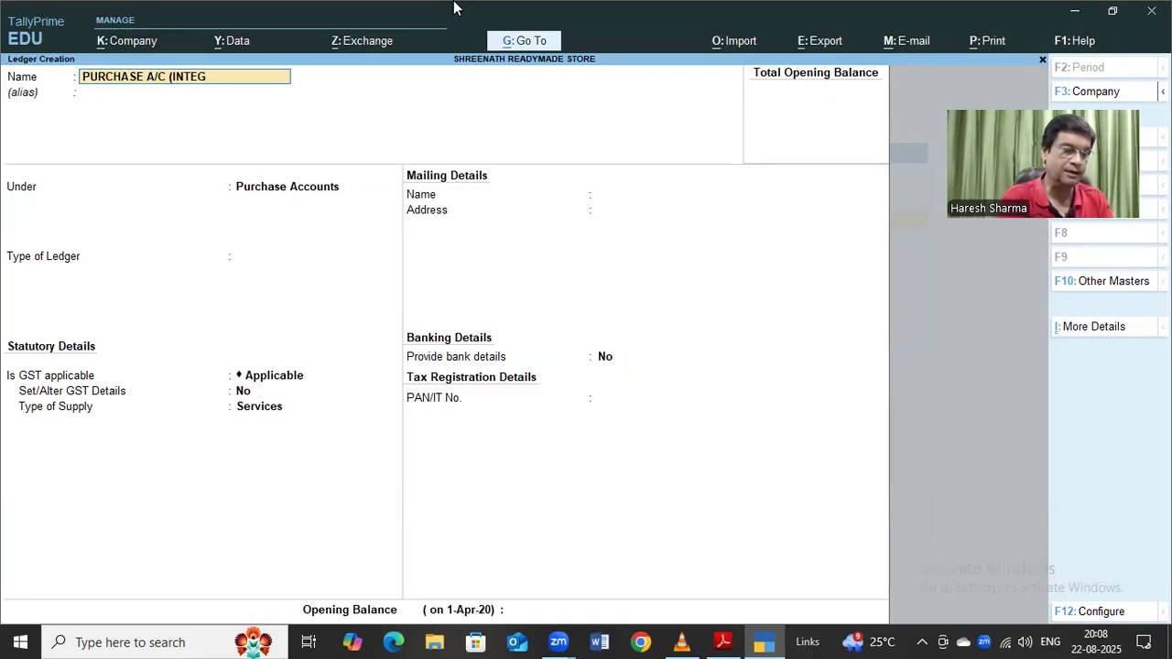
text(RATED)
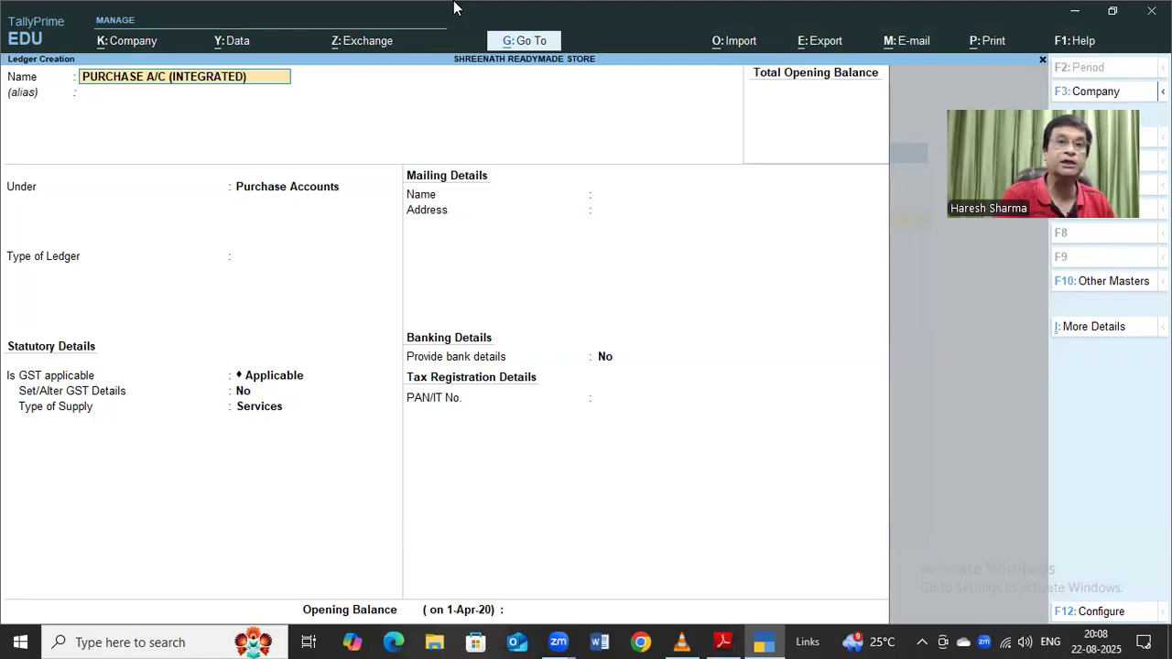
text())
key(Return)
key(Return)
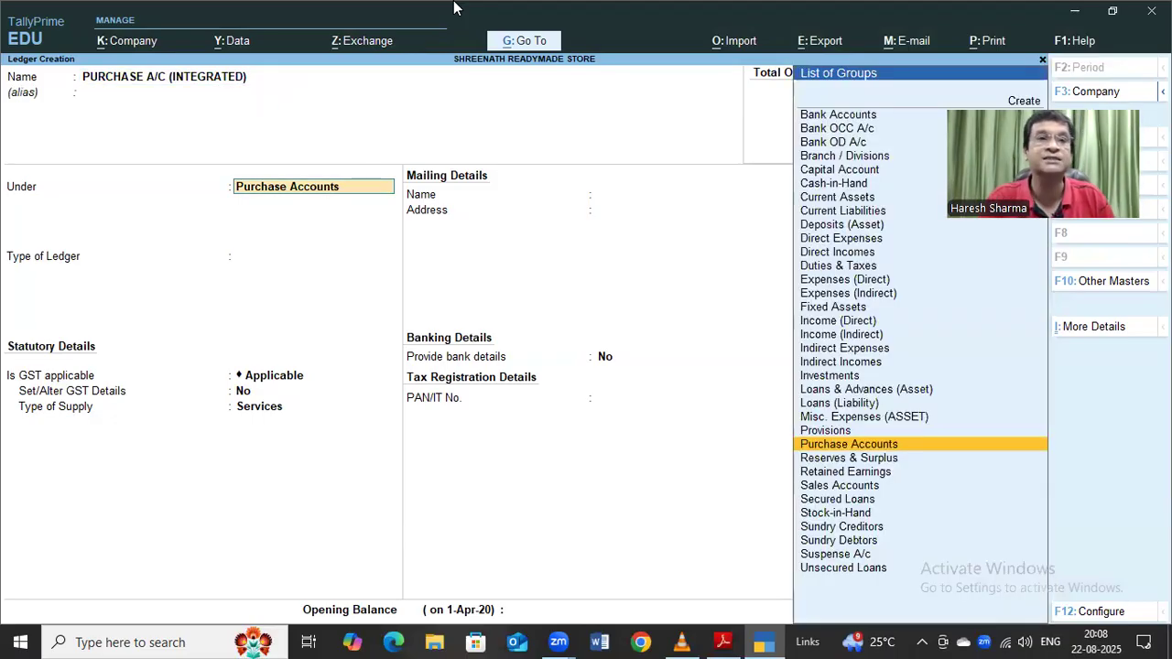
key(Return)
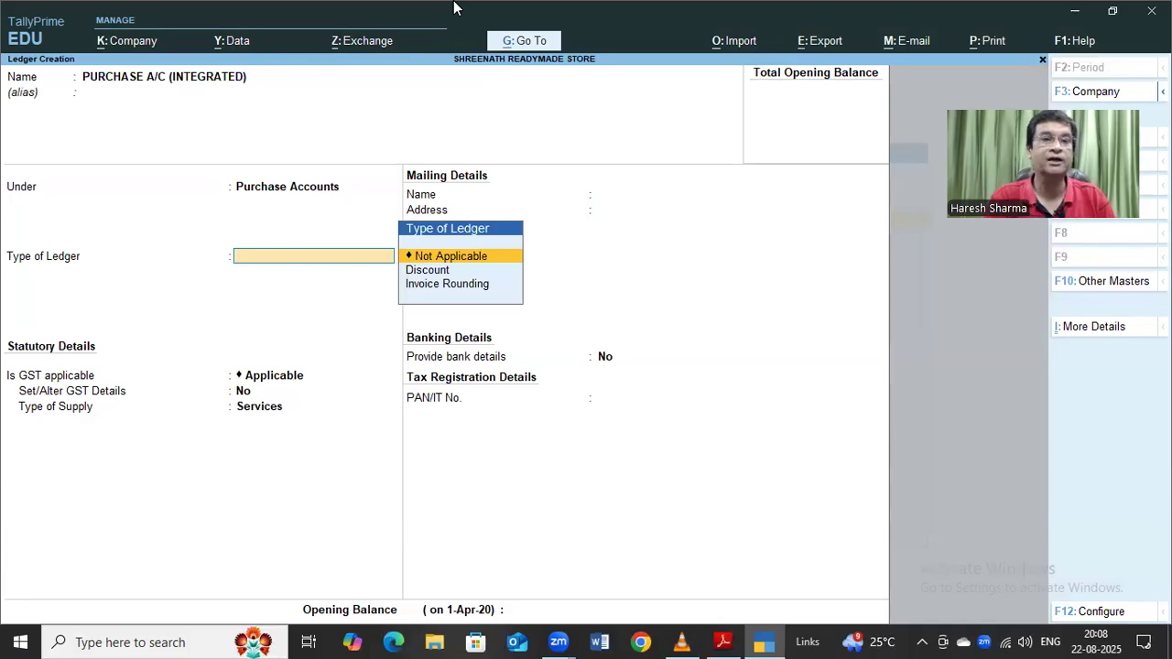
key(Return)
Keep GST applicable without altering GST details, set the type of supply to Goods, and save the PURCHASE A/C (INTEGRATED) ledger
key(Return)
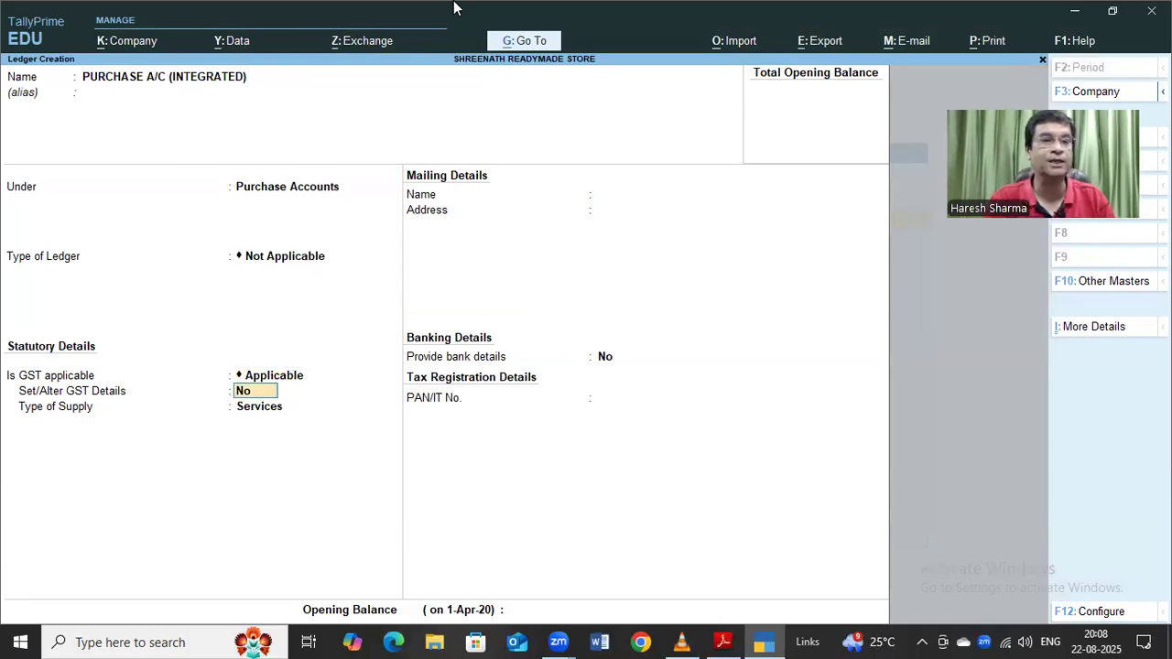
key(Return)
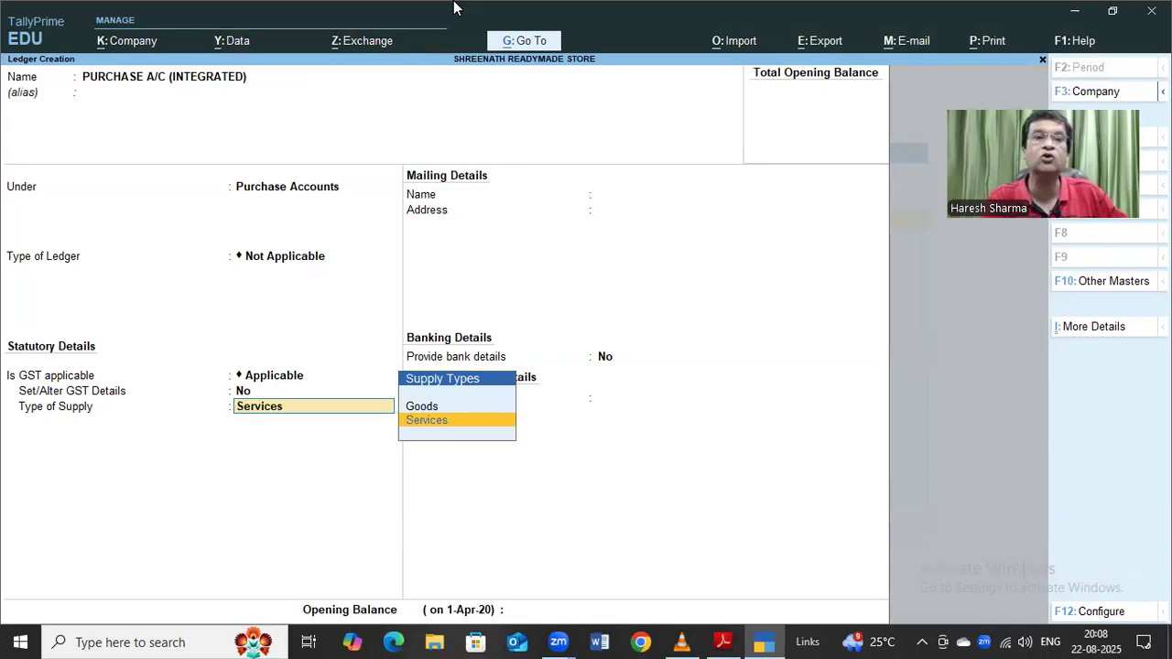
key(Up)
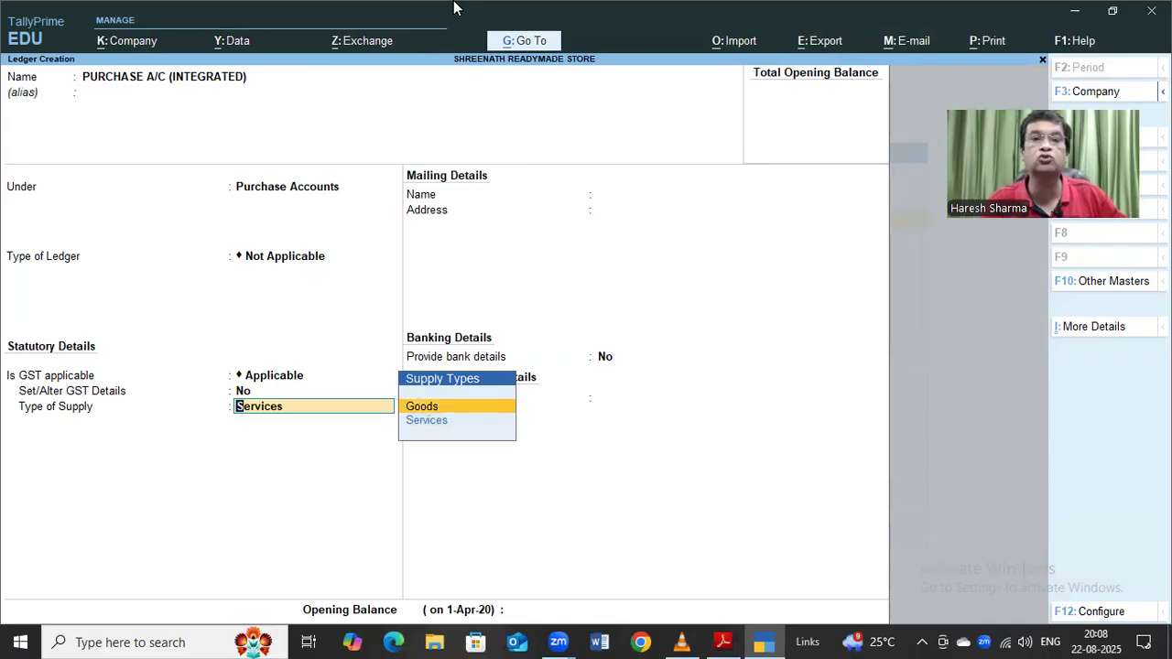
key(Return)
key(Return)
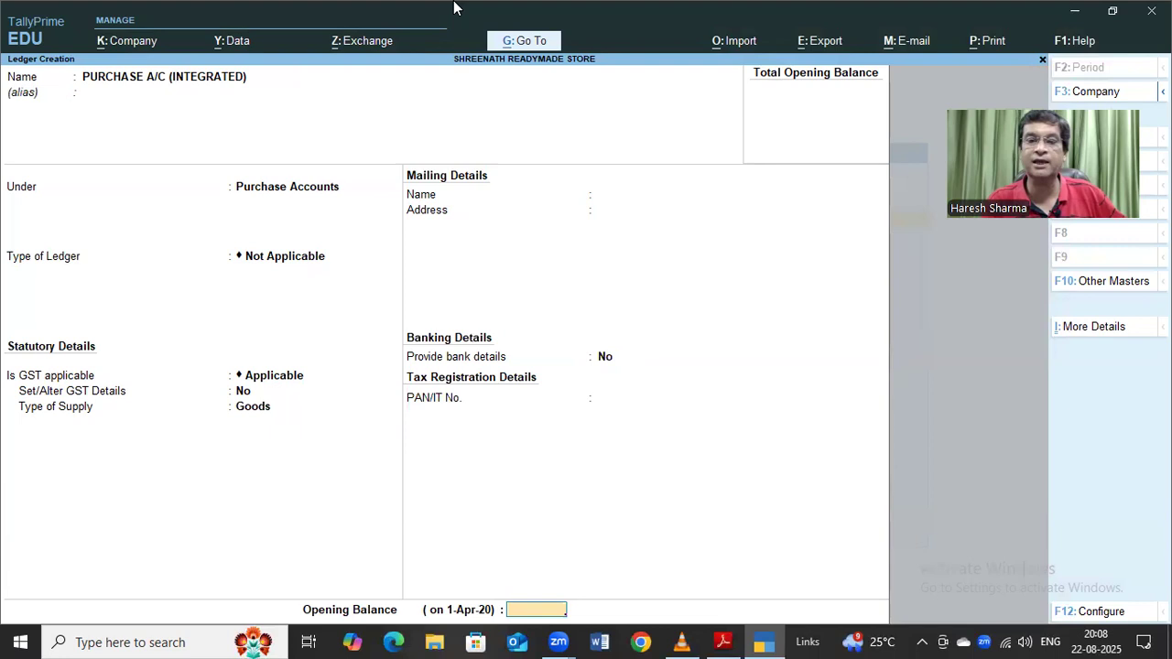
key(Return)
key(Return)
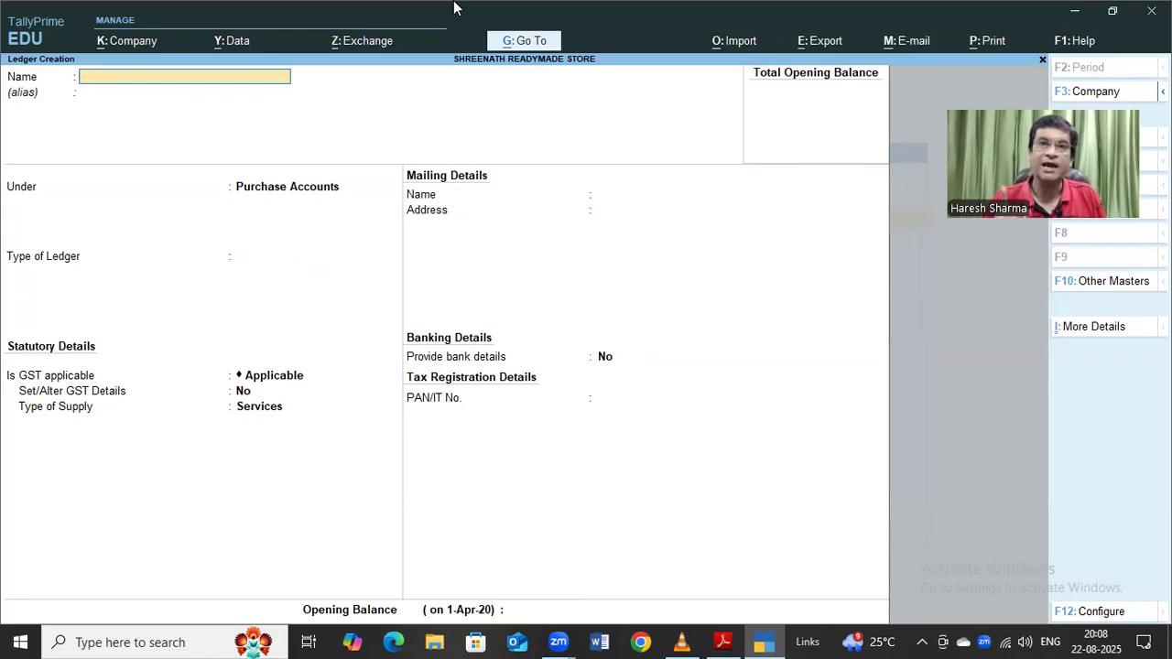
Start a ledger named SGST A/C without an alias, under the Duties & Taxes group
text(SGST)
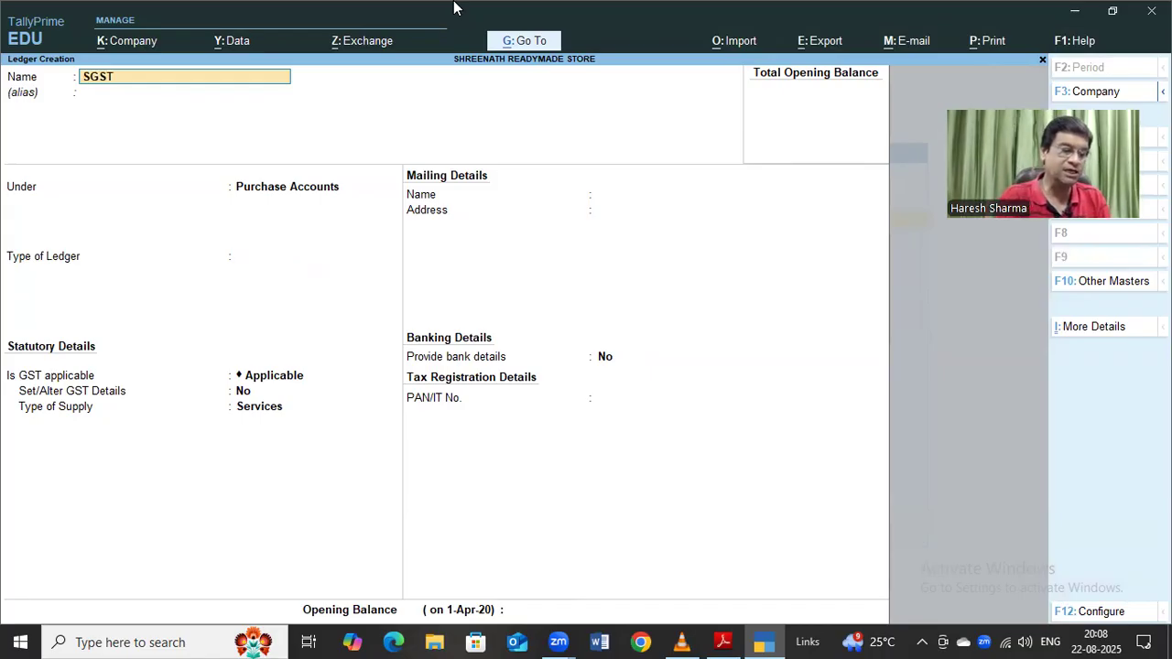
text( A/C)
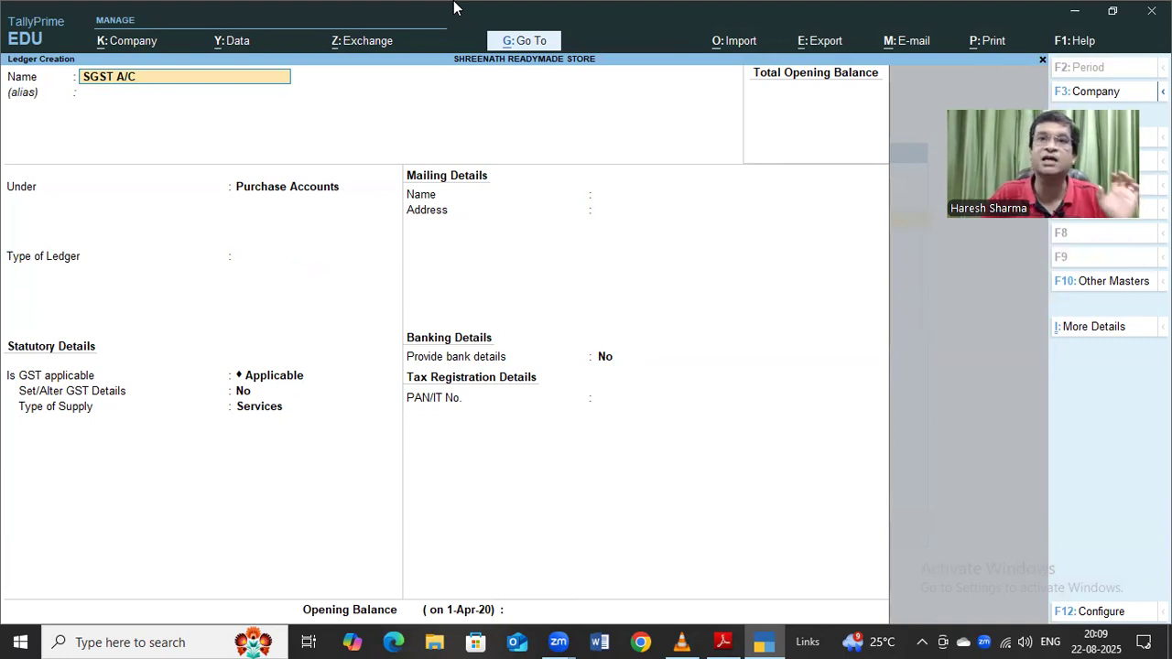
key(Return)
key(Return)
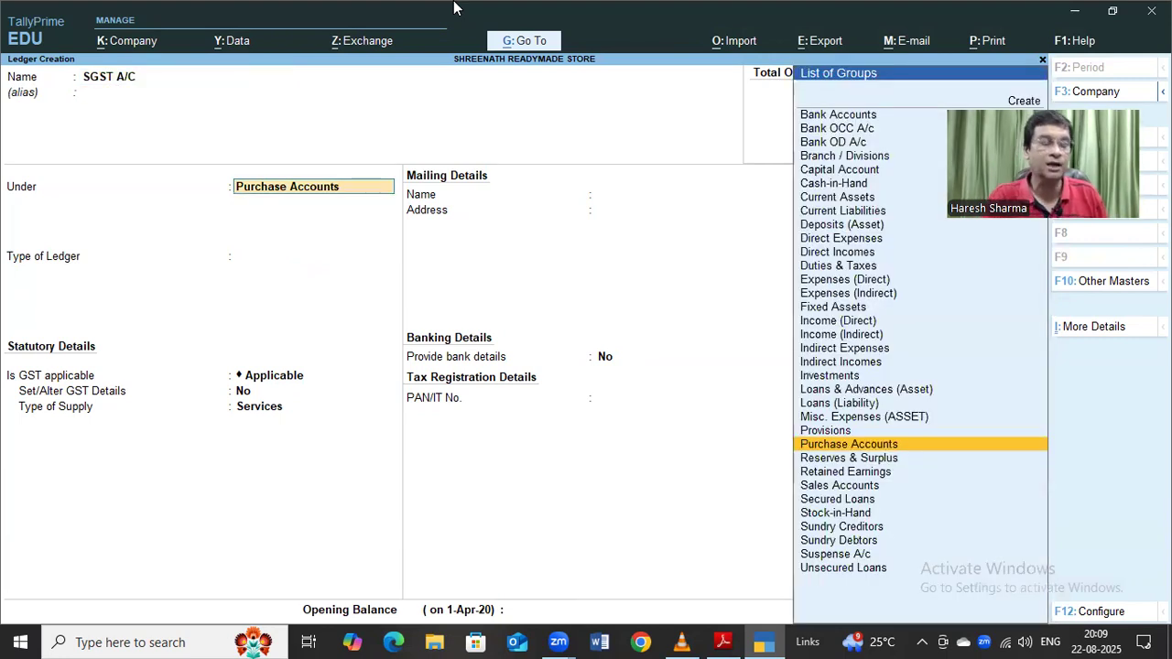
text(du)
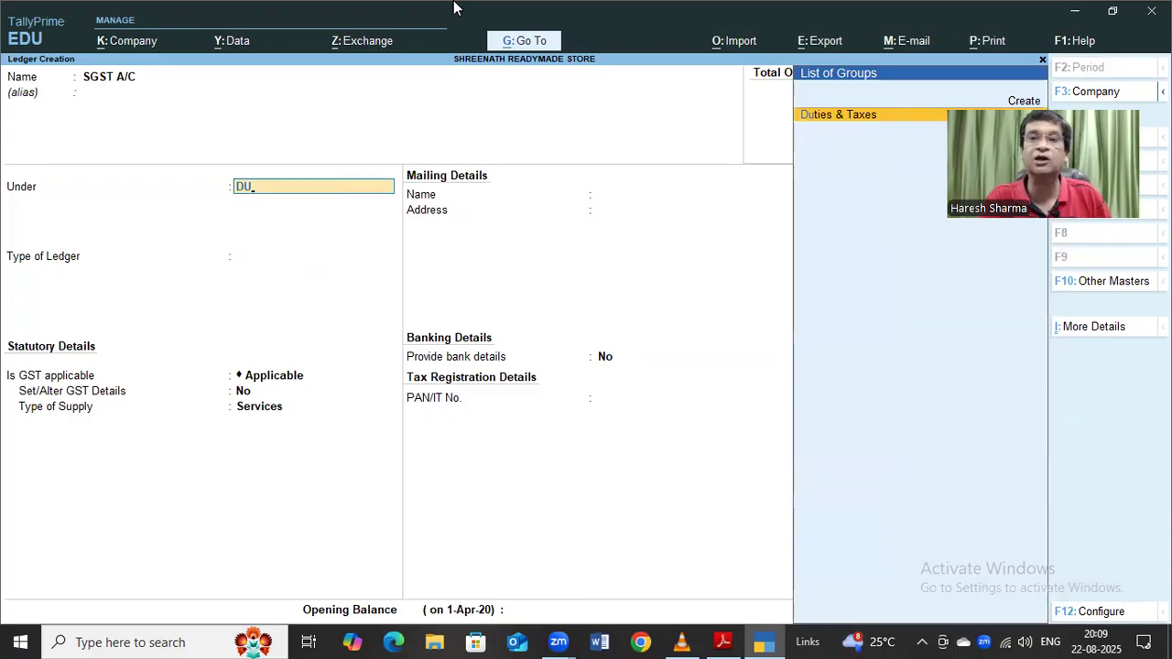
key(Return)
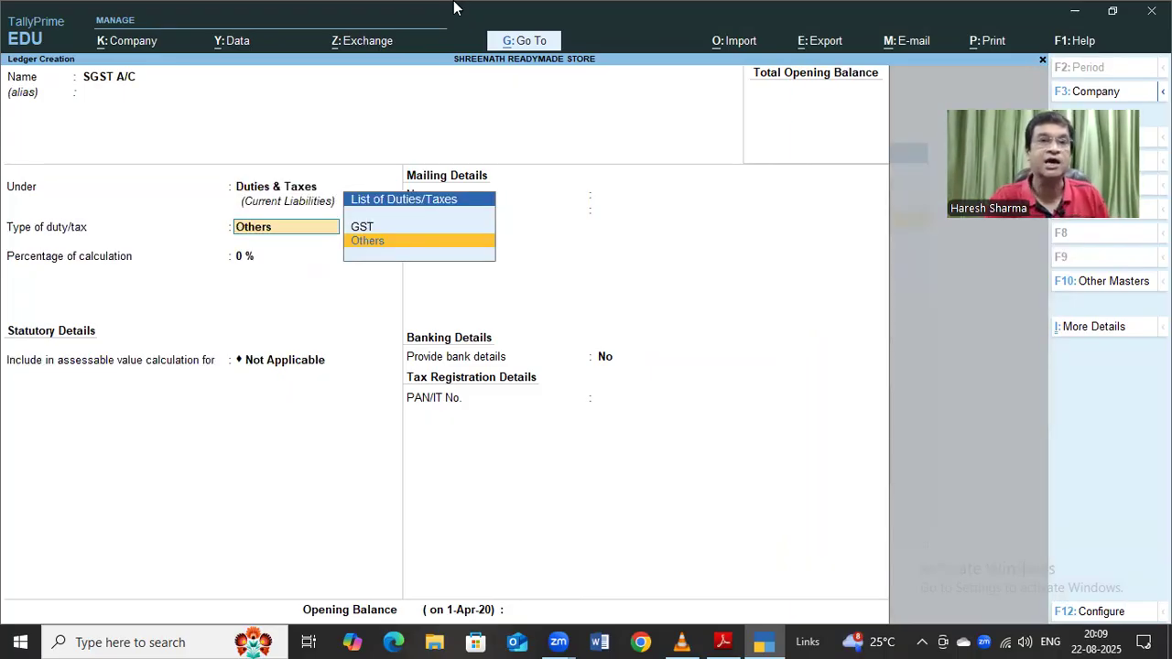
Set the SGST A/C ledger's type of duty/tax to GST and its tax type to State Tax
key(Up)
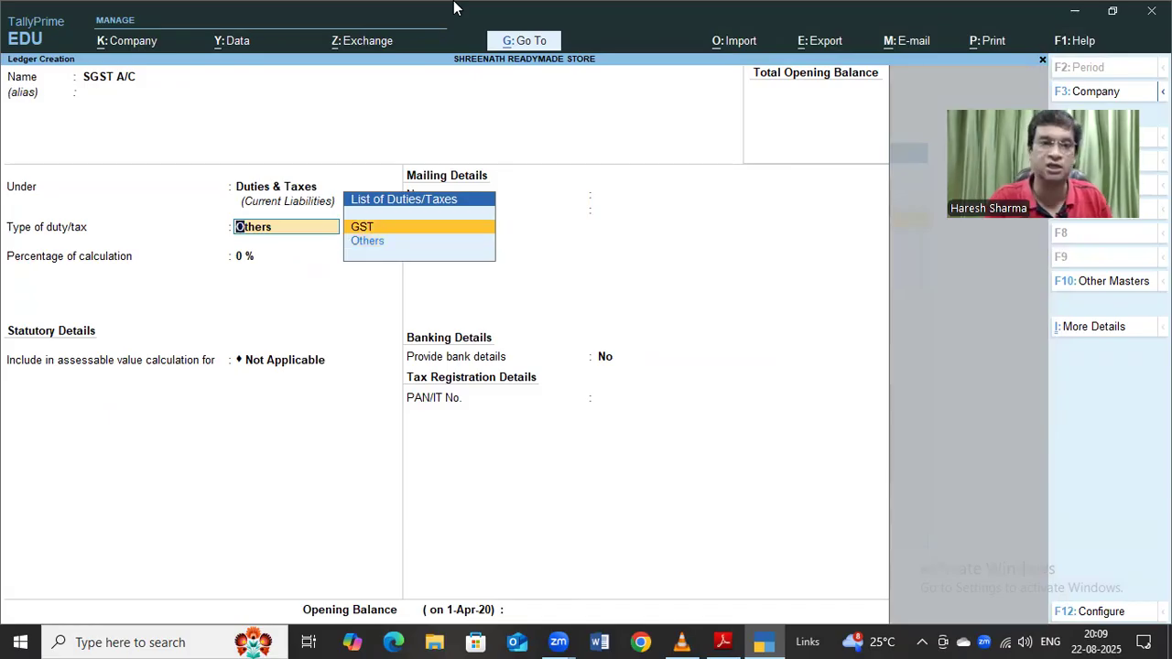
key(Return)
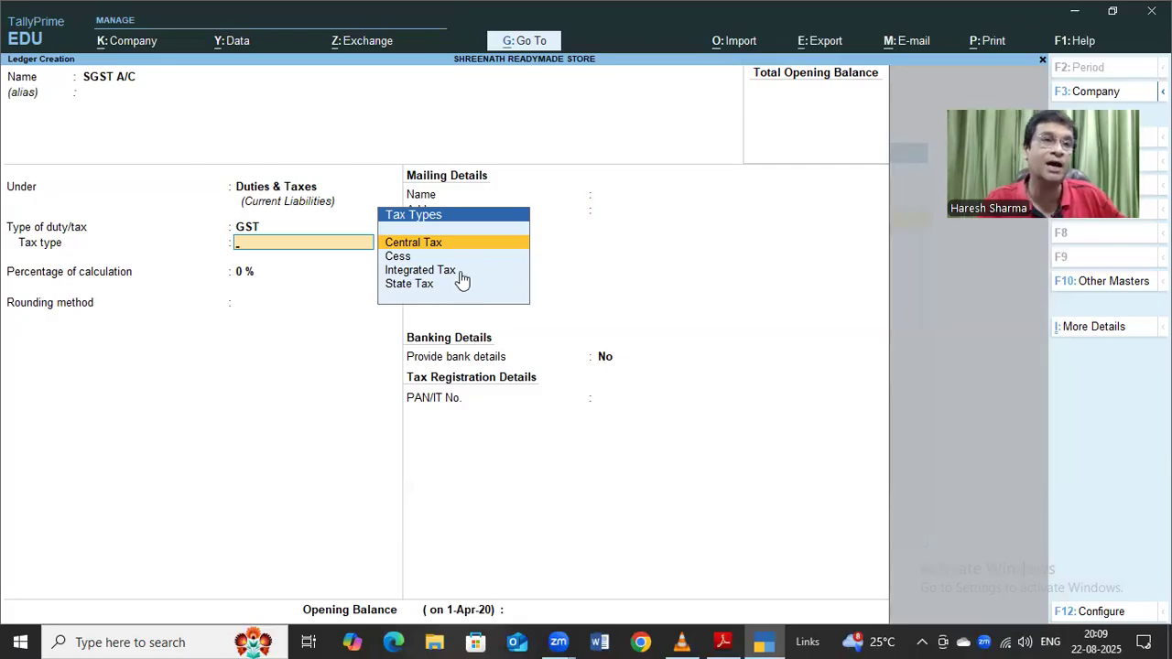
key(Down)
key(Down)
key(Down)
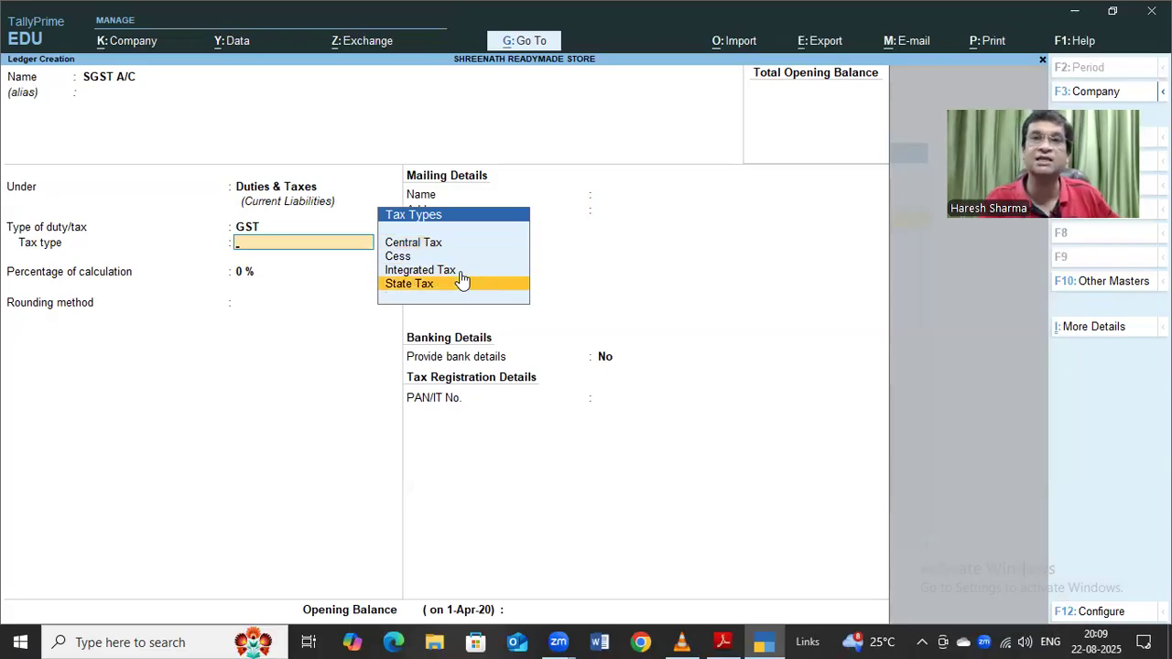
key(Return)
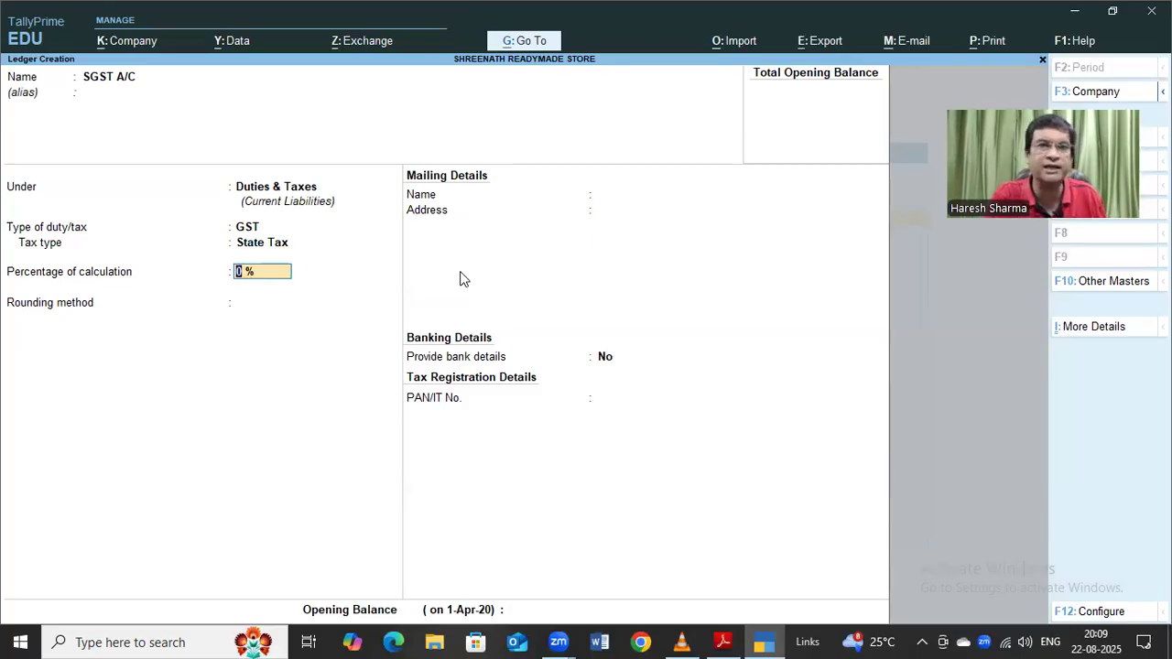
Keep the percentage of calculation at 0 % and set Normal Rounding with a rounding limit of 1 for SGST A/C
key(Return)
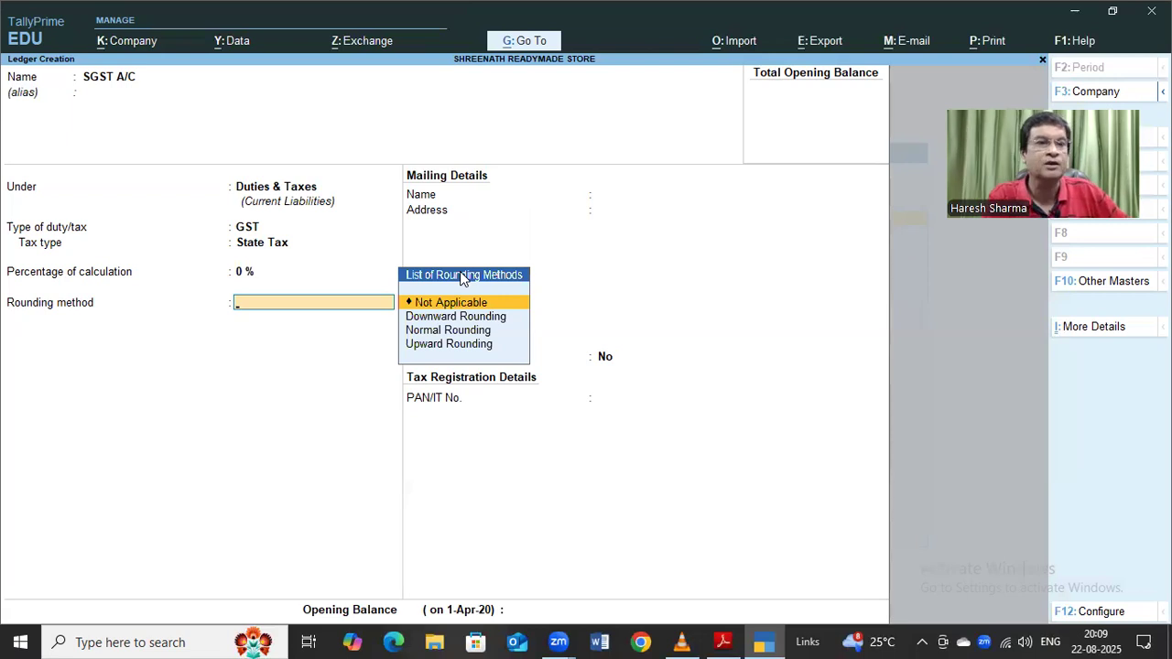
key(Down)
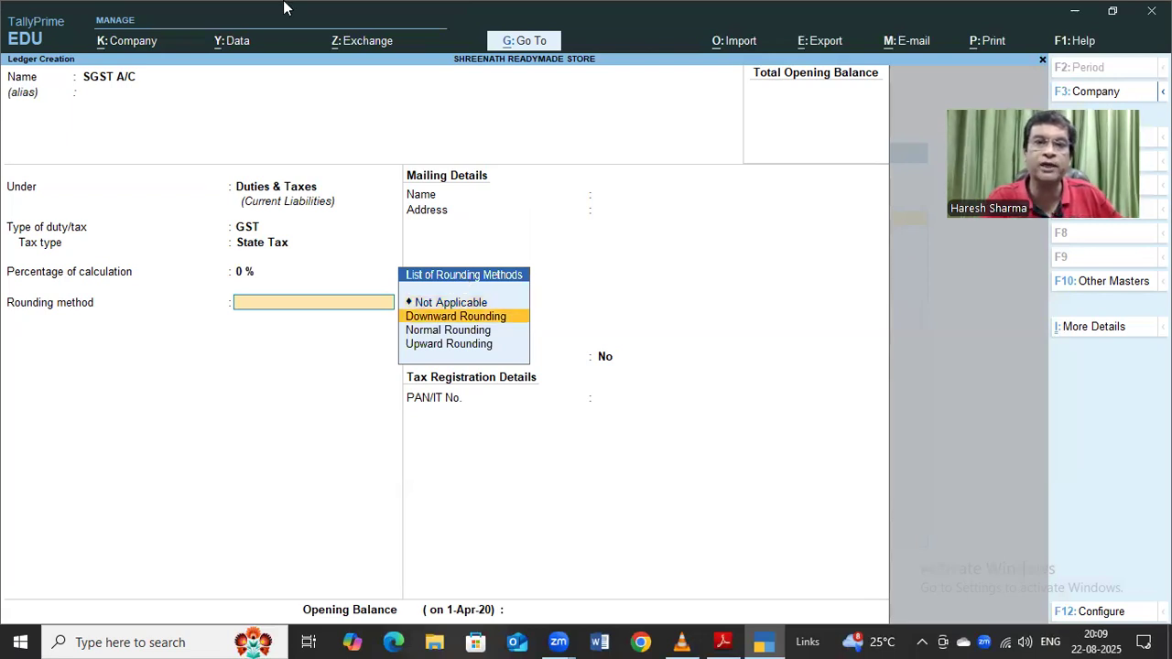
key(Down)
key(Down)
key(Up)
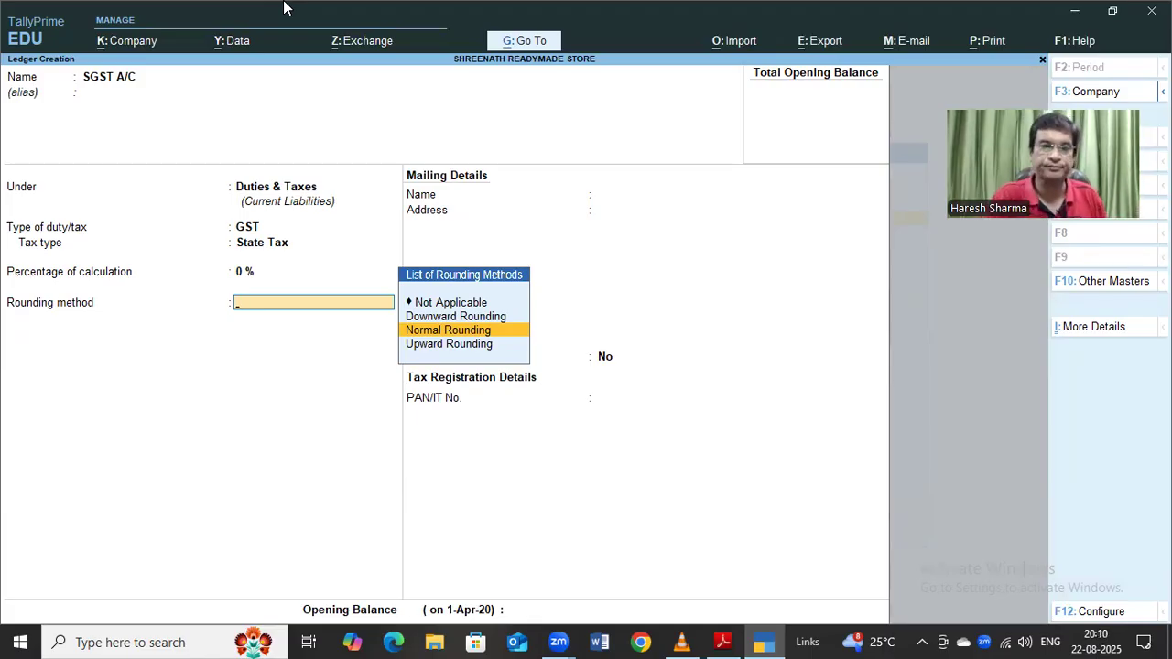
key(Down)
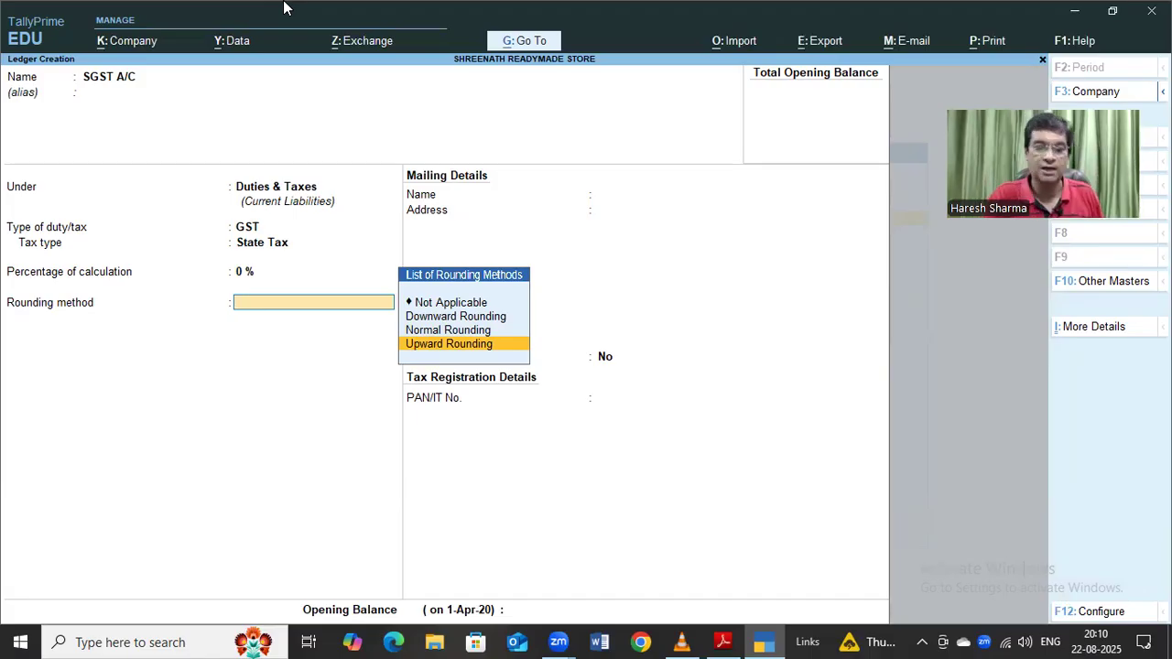
key(Up)
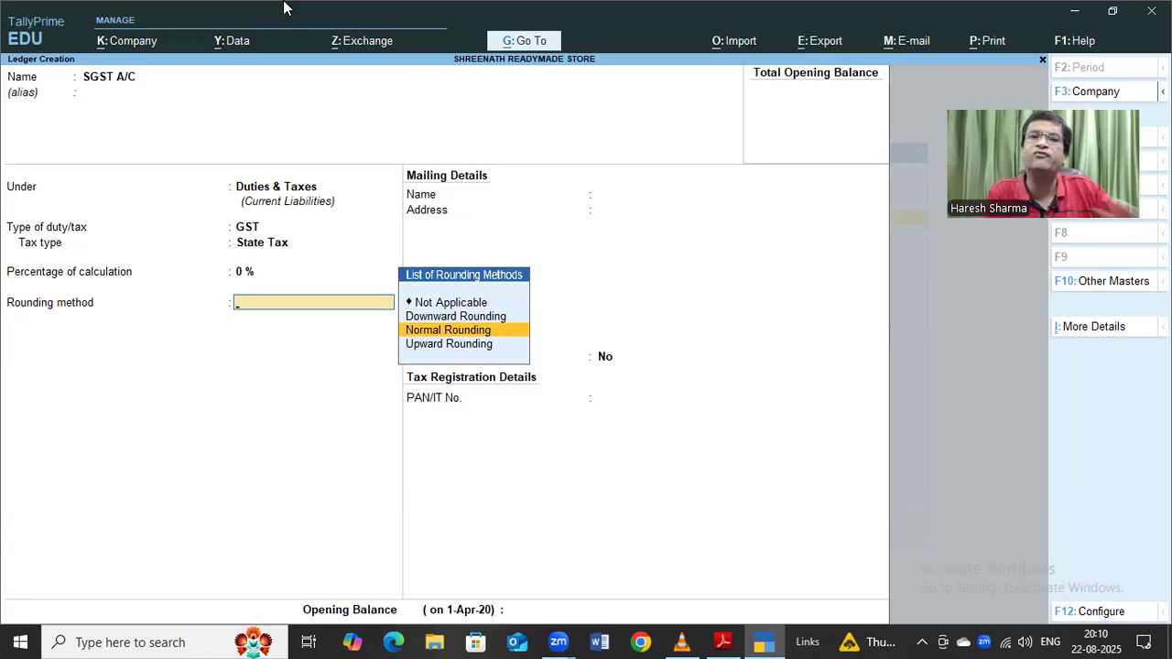
key(Return)
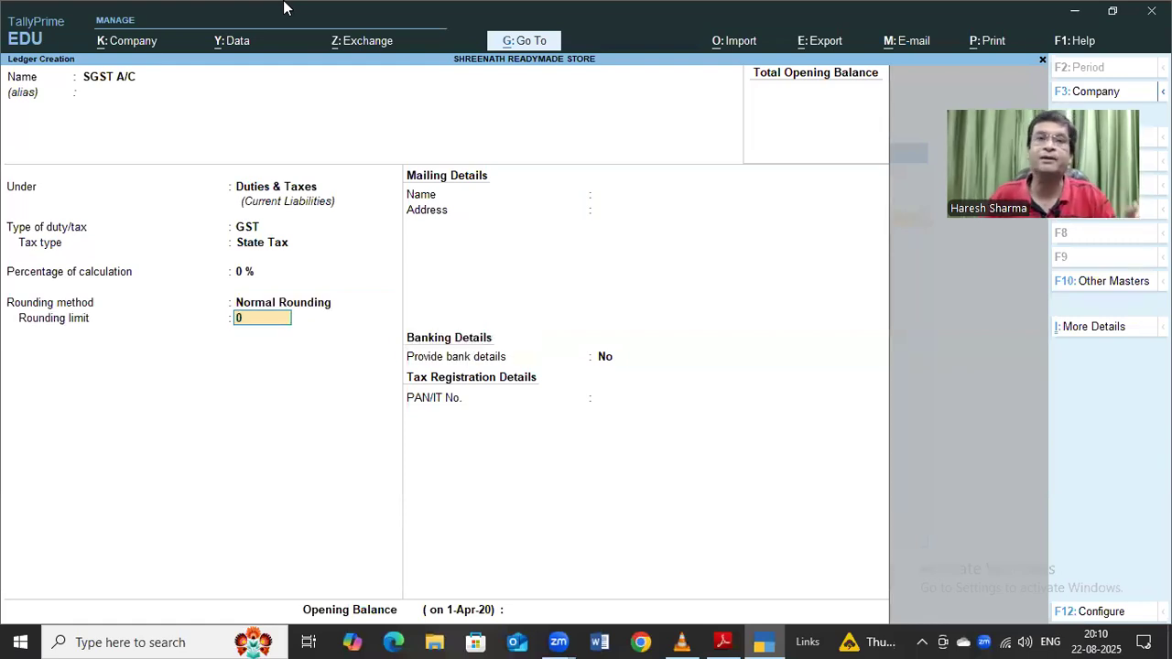
text(1)
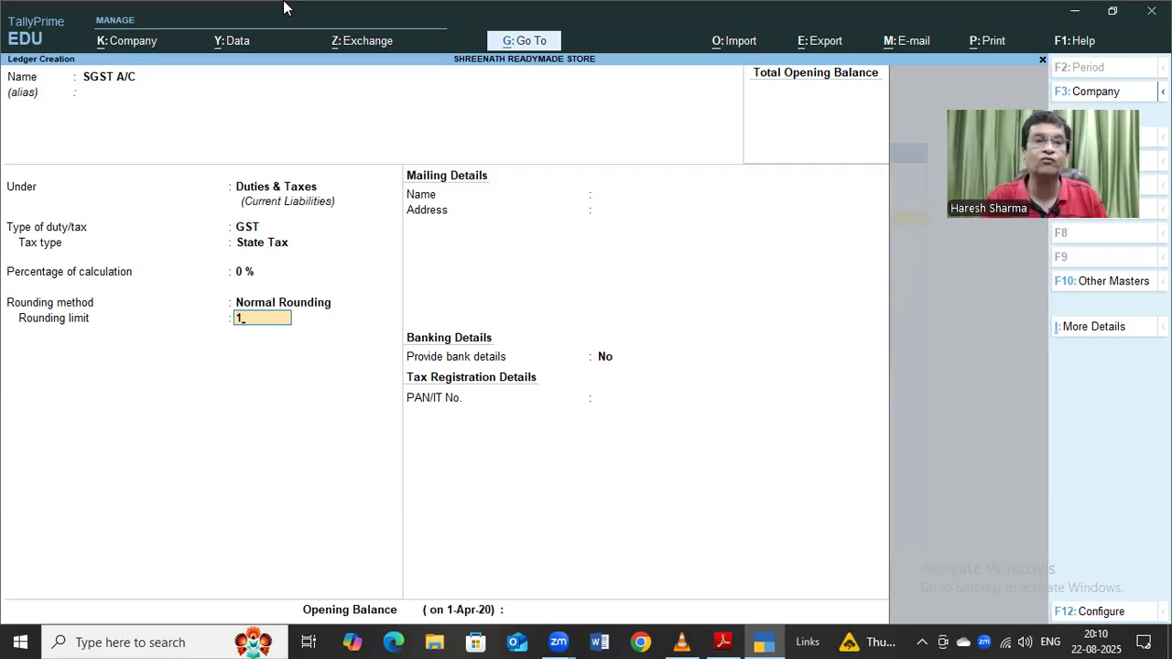
key(Return)
Save the SGST A/C ledger without bank details or an opening balance
key(Return)
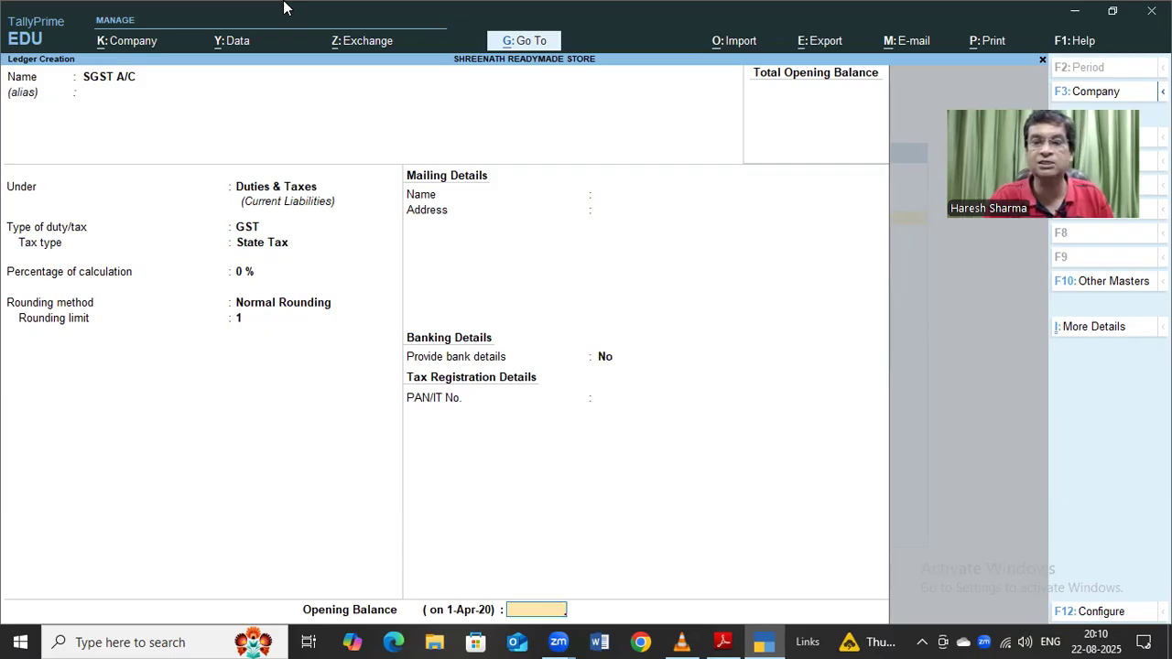
key(Return)
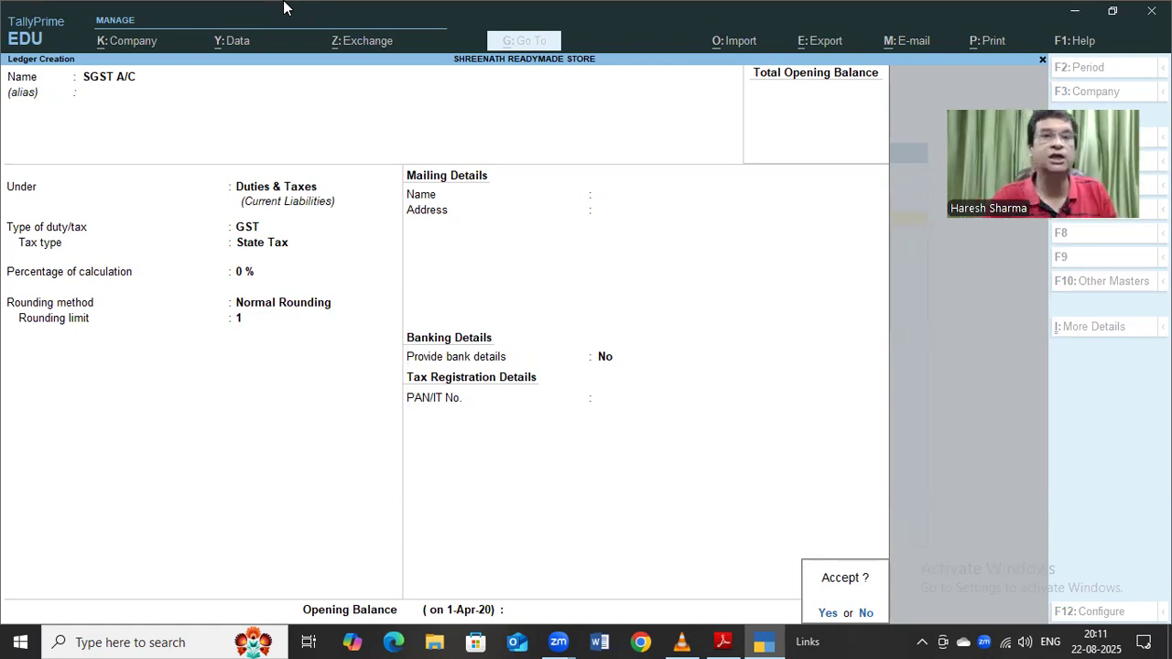
key(Return)
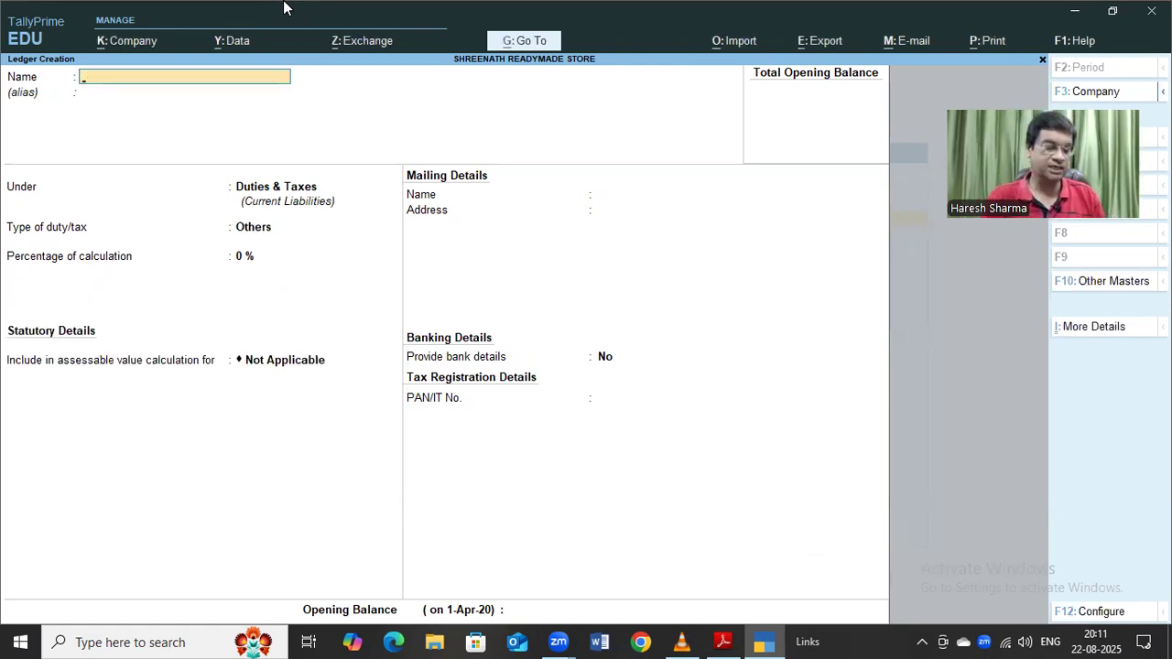
Start a ledger named CGST A/C without an alias, keeping it under Duties & Taxes
text(CGST A/C)
key(Return)
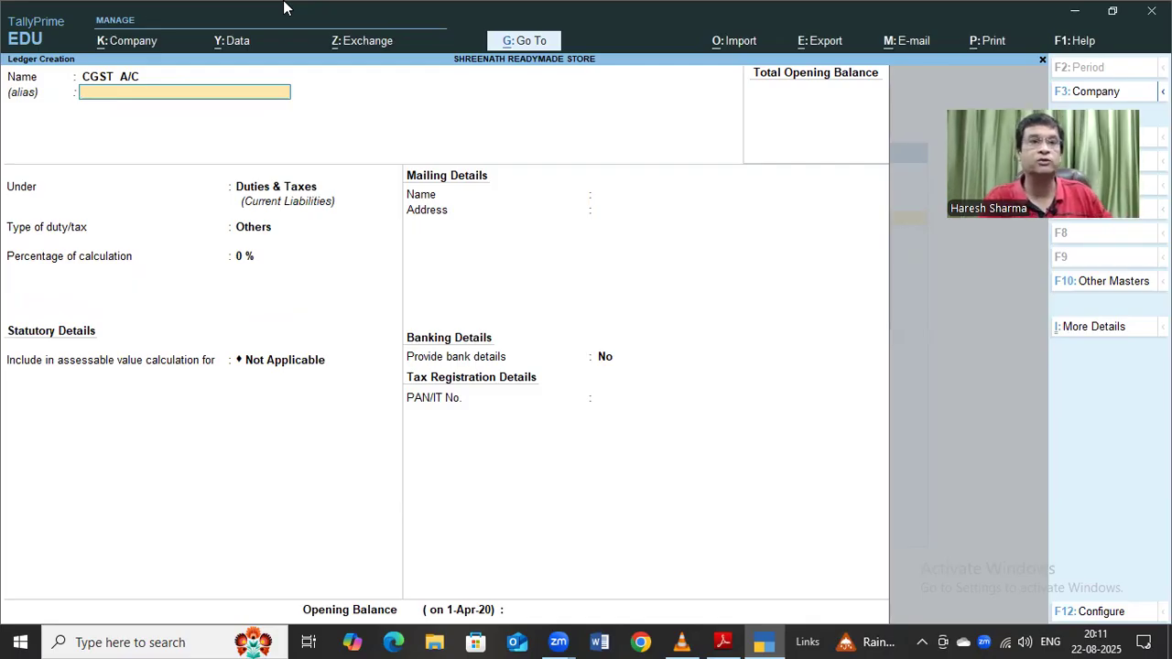
key(Return)
key(Return)
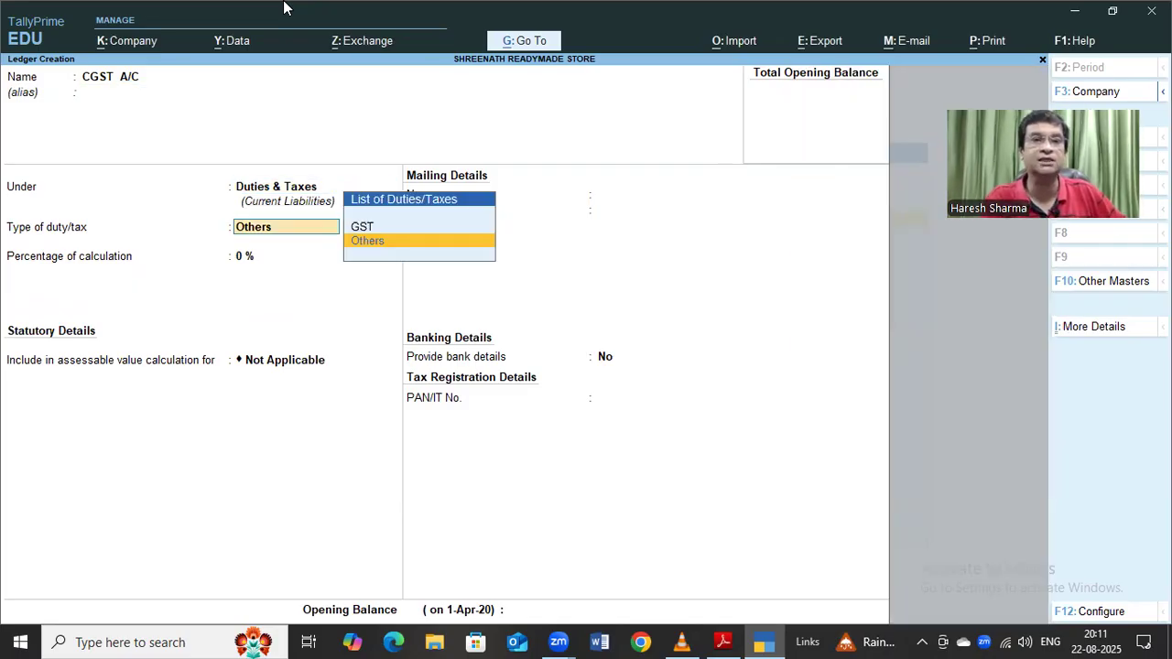
Set the CGST A/C ledger's type of duty/tax to GST and its tax type to Central Tax
key(Up)
key(Return)
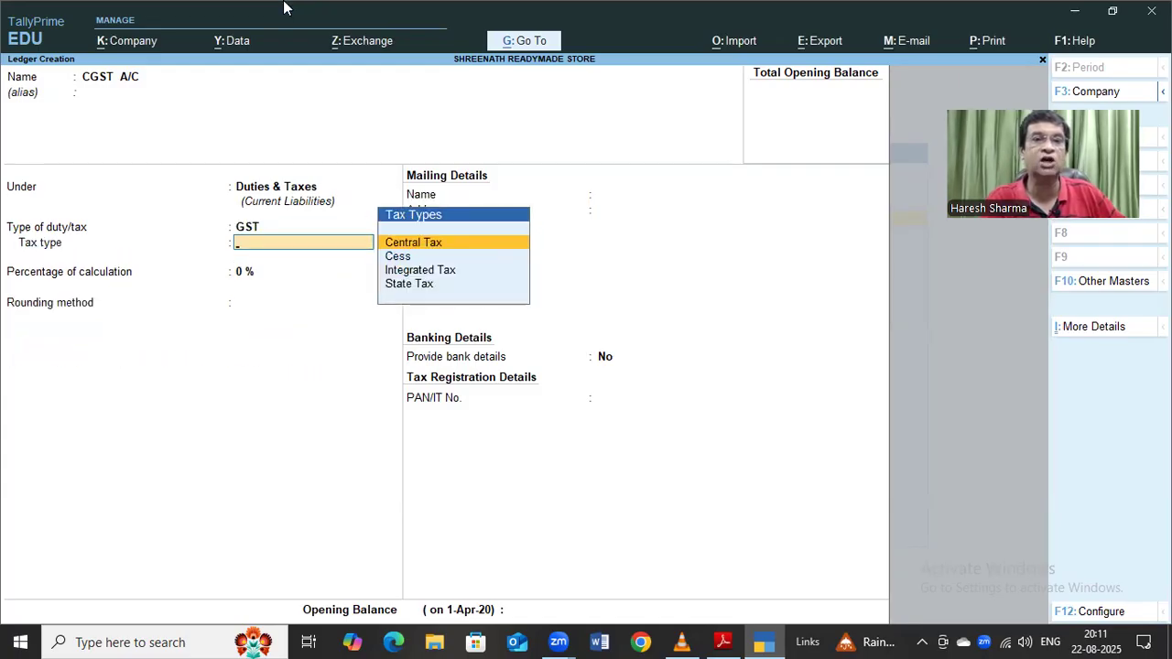
key(Down)
key(Up)
key(Return)
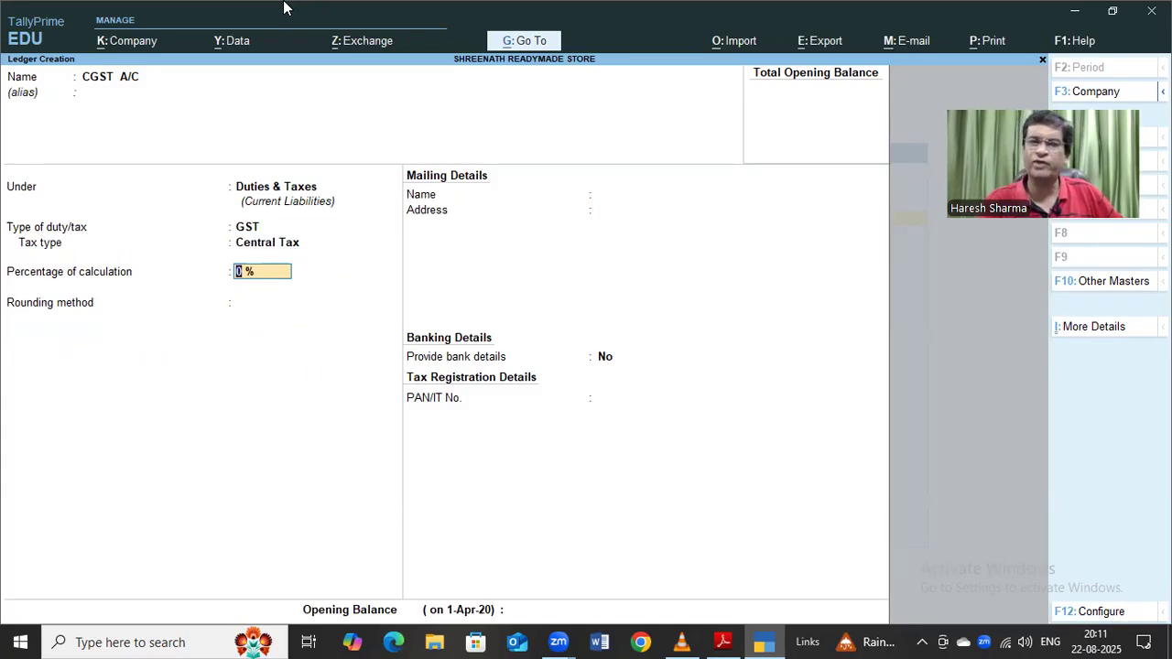
Keep the percentage of calculation at 0 % and set Normal Rounding with a rounding limit of 1 for CGST A/C
key(Return)
key(Down)
key(Down)
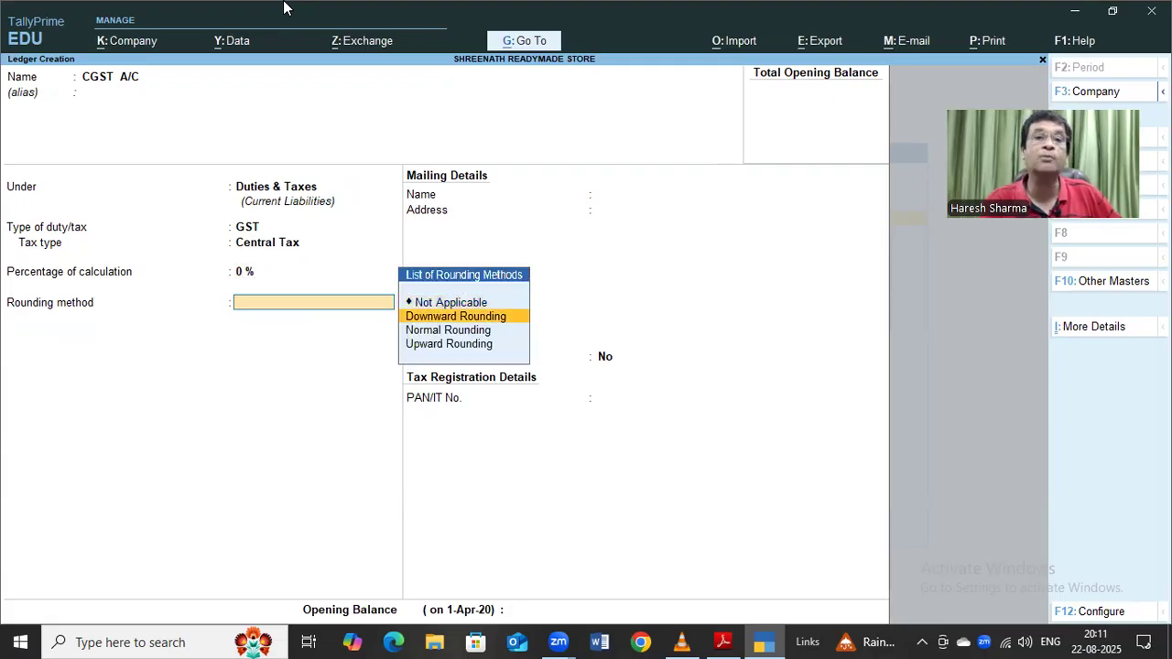
key(Return)
text(1)
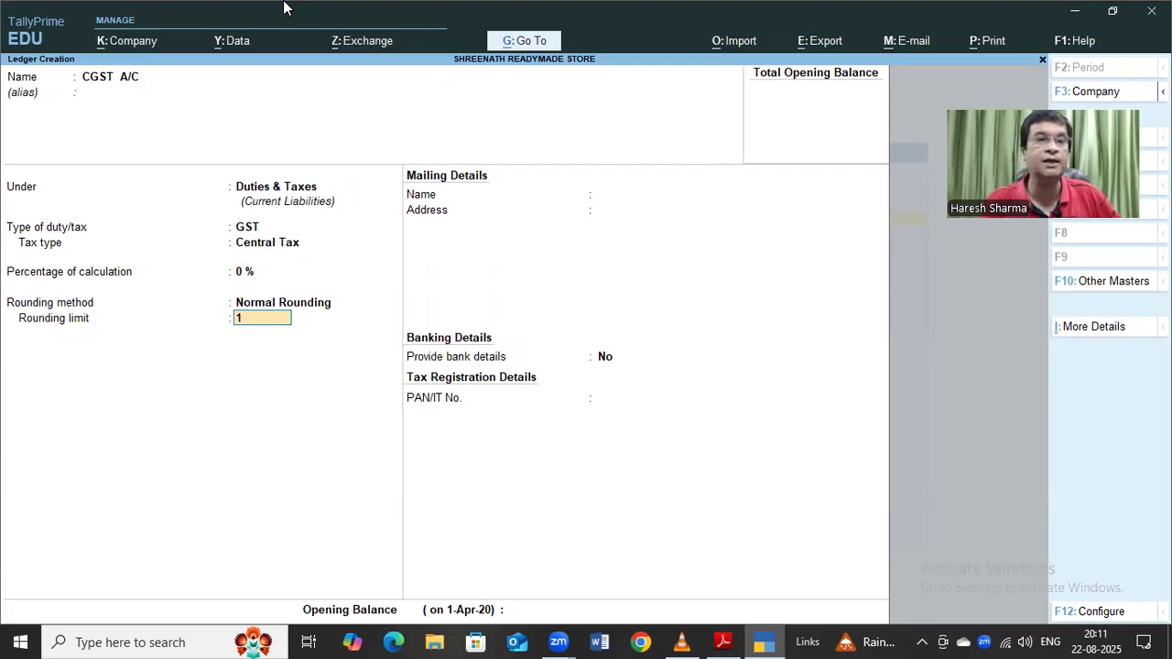
key(Return)
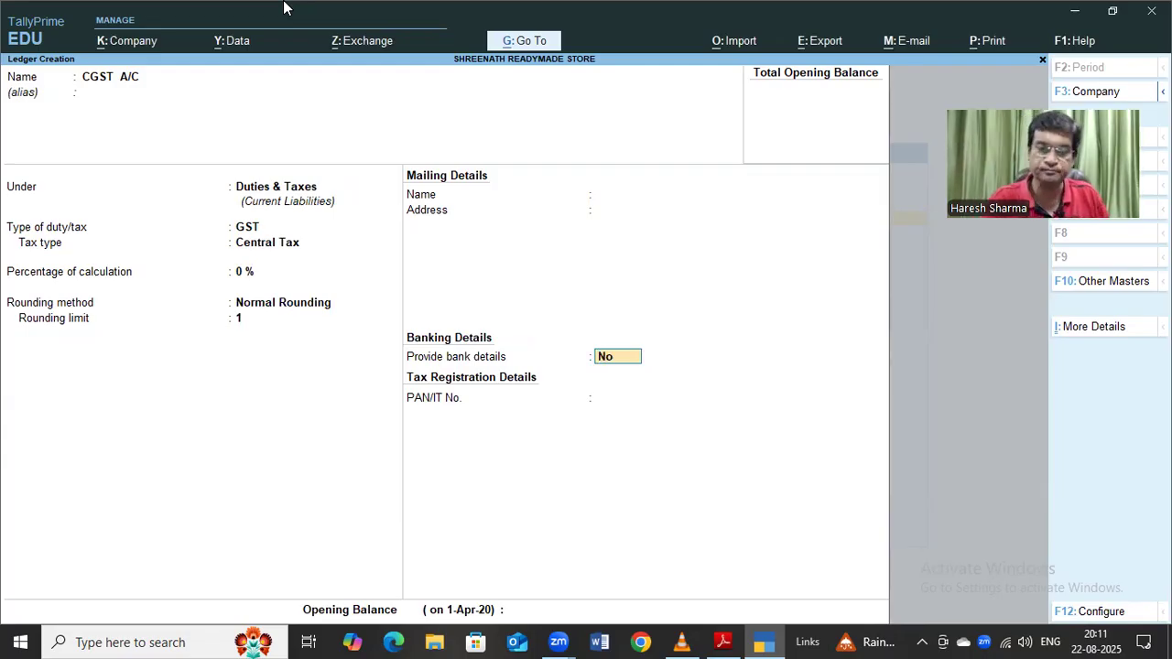
Save the CGST A/C ledger without bank details or an opening balance
key(Return)
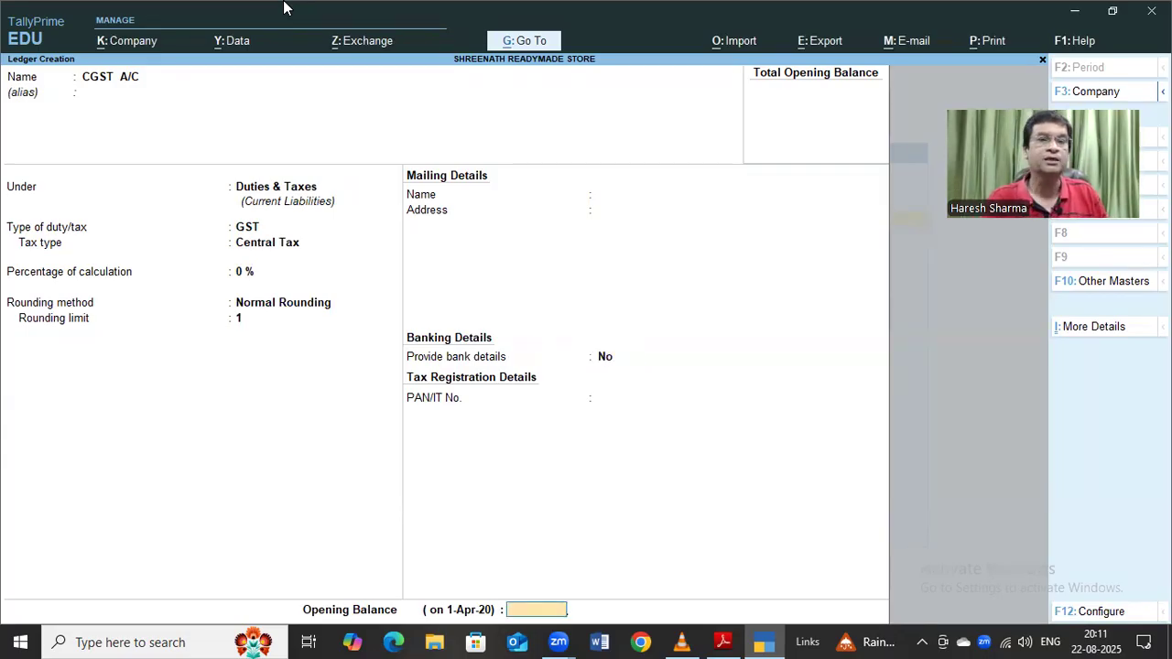
key(Return)
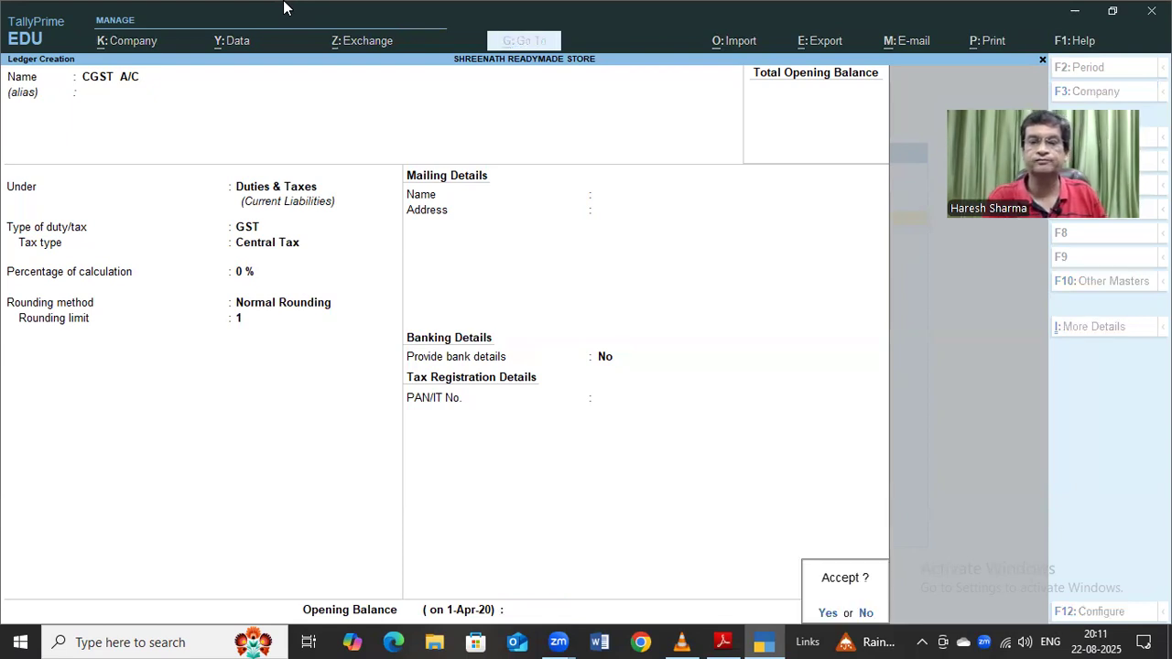
key(Return)
Start a ledger named IGST A/C without an alias, keeping it under Duties & Taxes
text(IGST A/C)
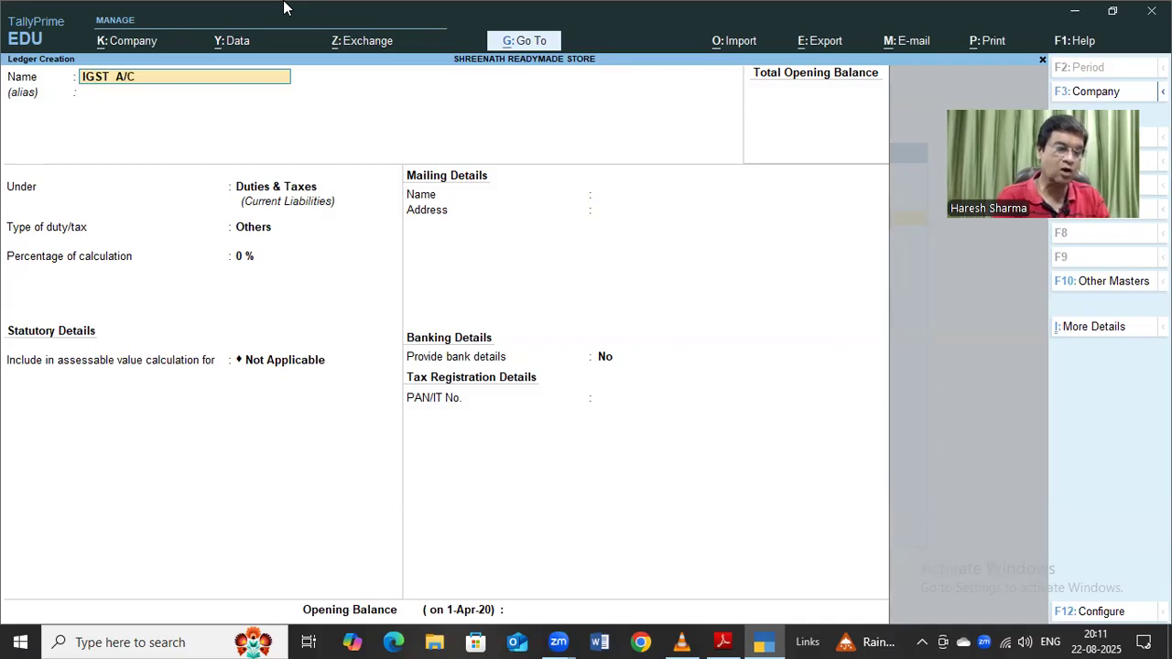
key(Return)
key(Return)
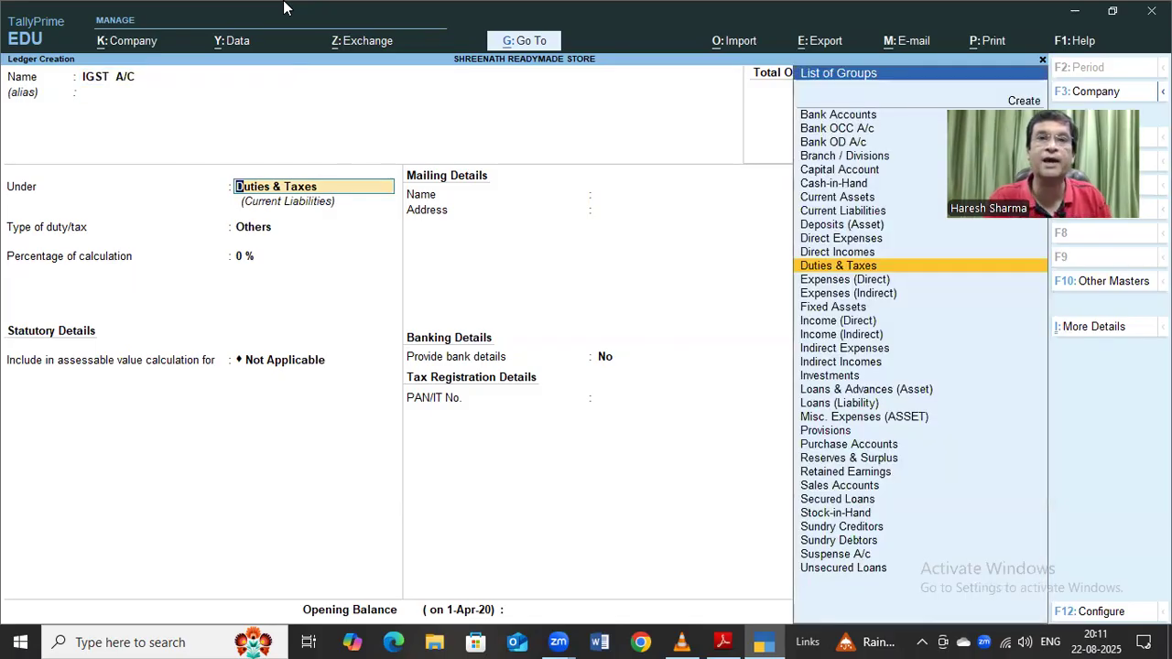
key(Return)
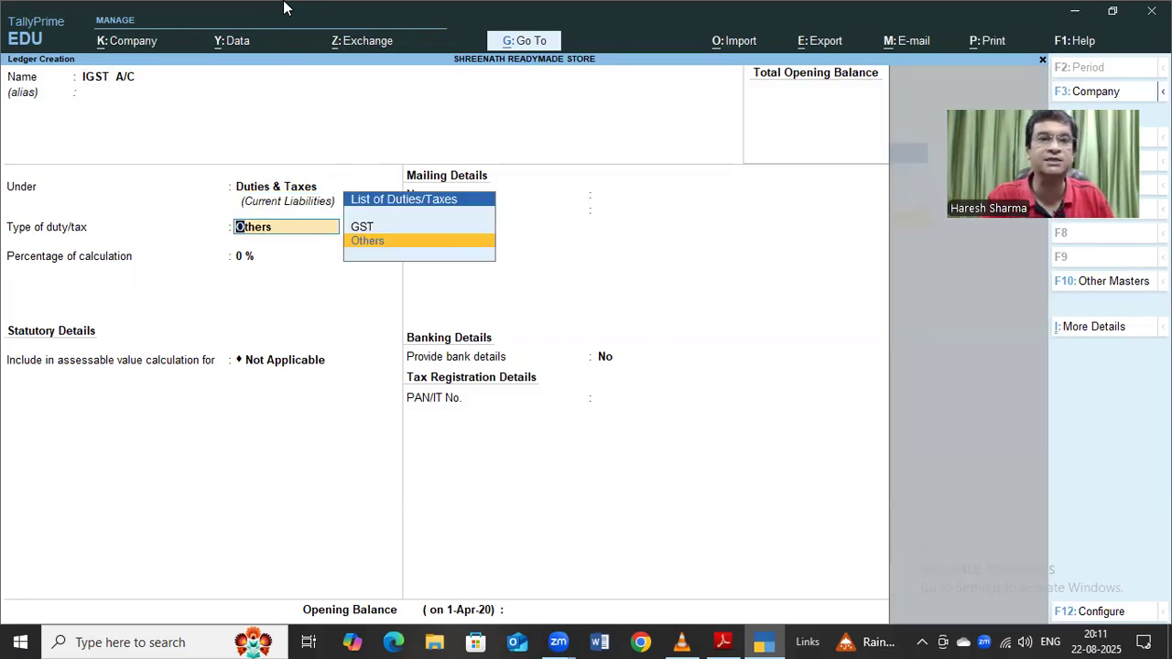
Set the IGST A/C ledger's type of duty/tax to GST and its tax type to Integrated Tax
key(Up)
key(Return)
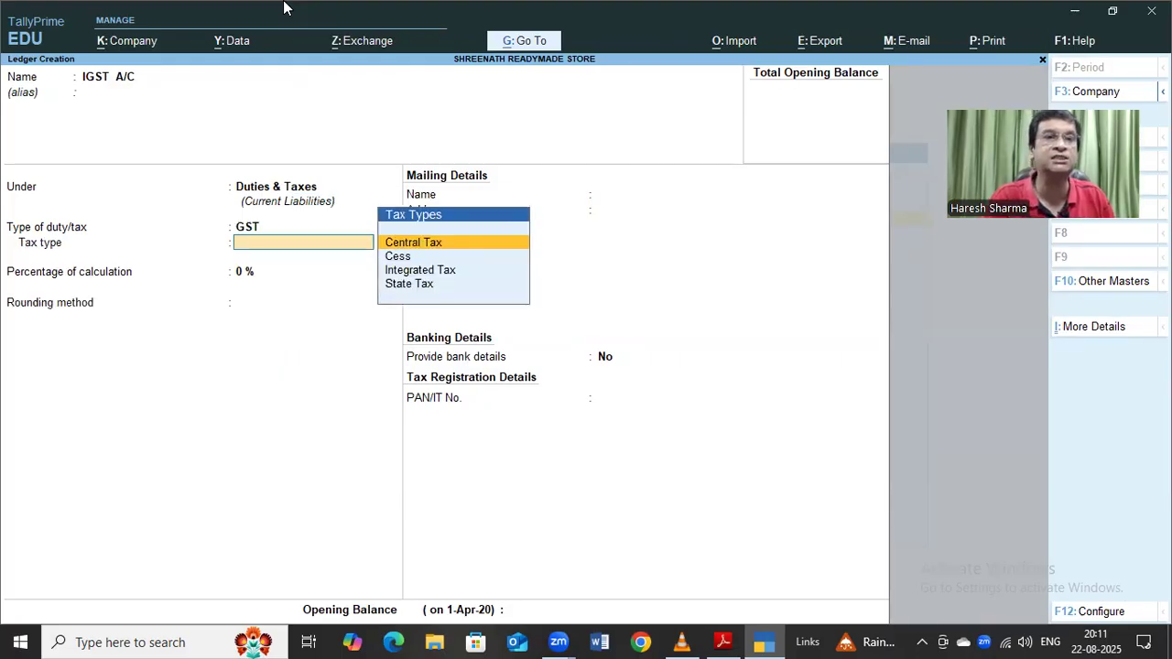
key(Down)
key(Down)
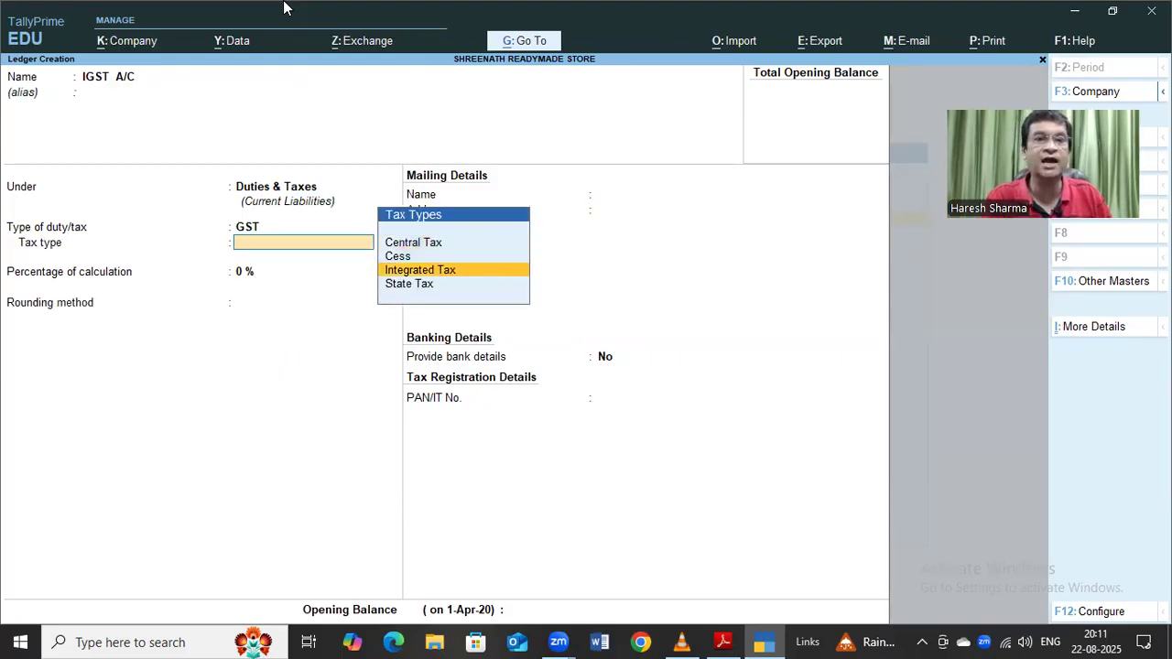
key(Return)
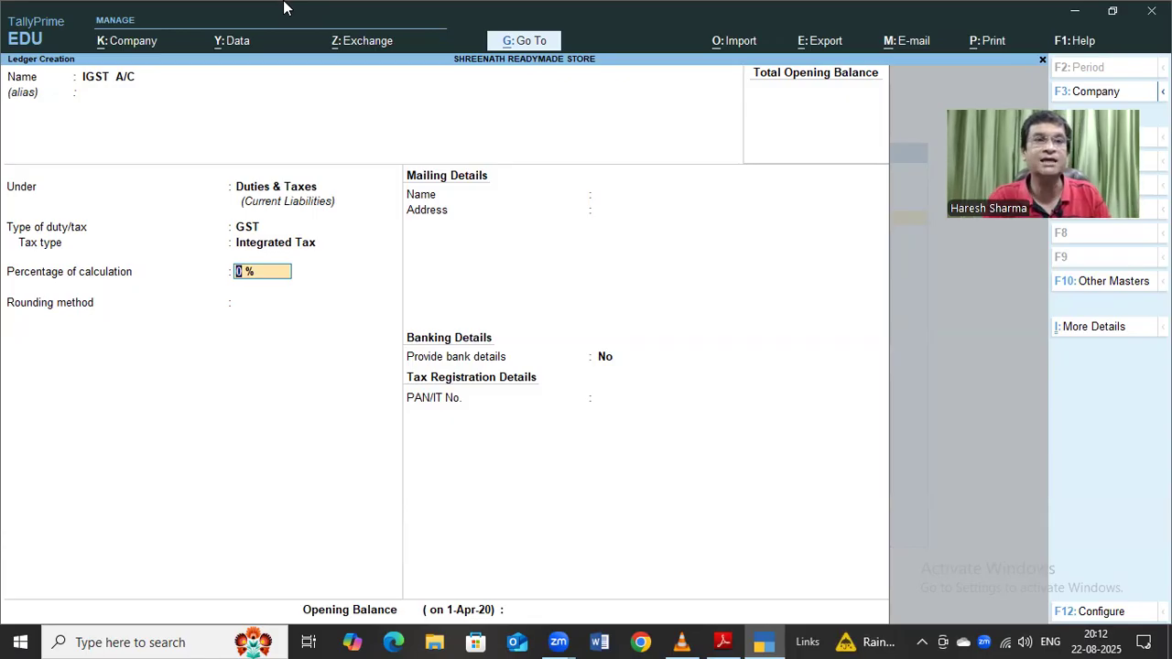
Keep the percentage of calculation at 0 % and set Normal Rounding with a rounding limit of 1 for IGST A/C
key(Return)
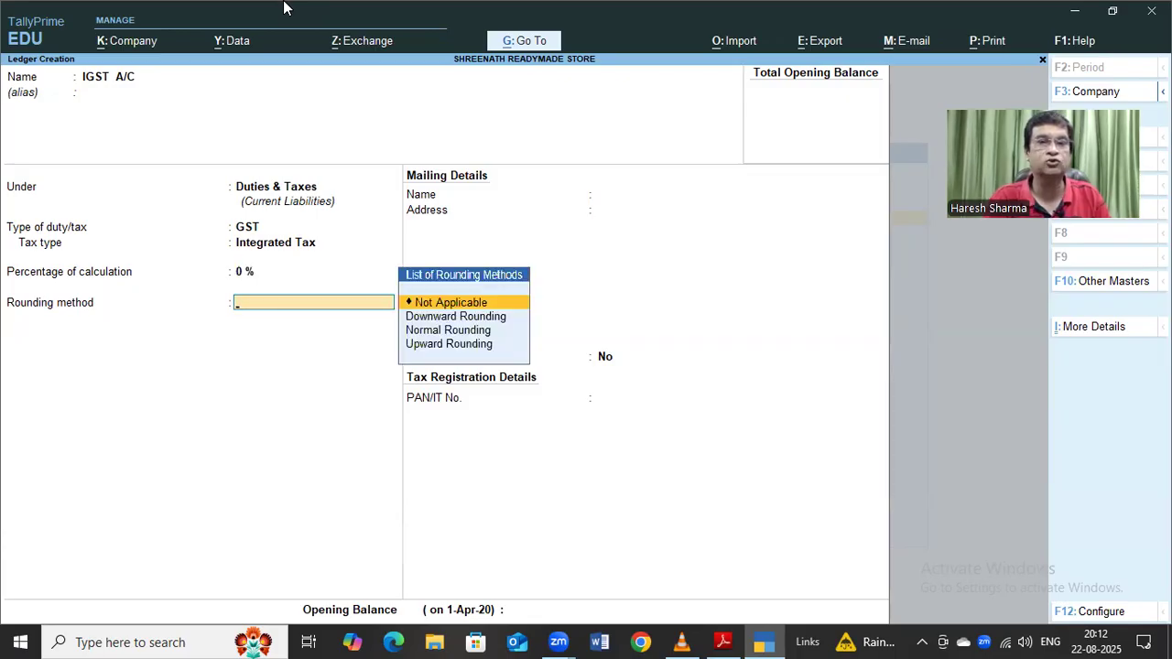
key(Down)
key(Down)
key(Return)
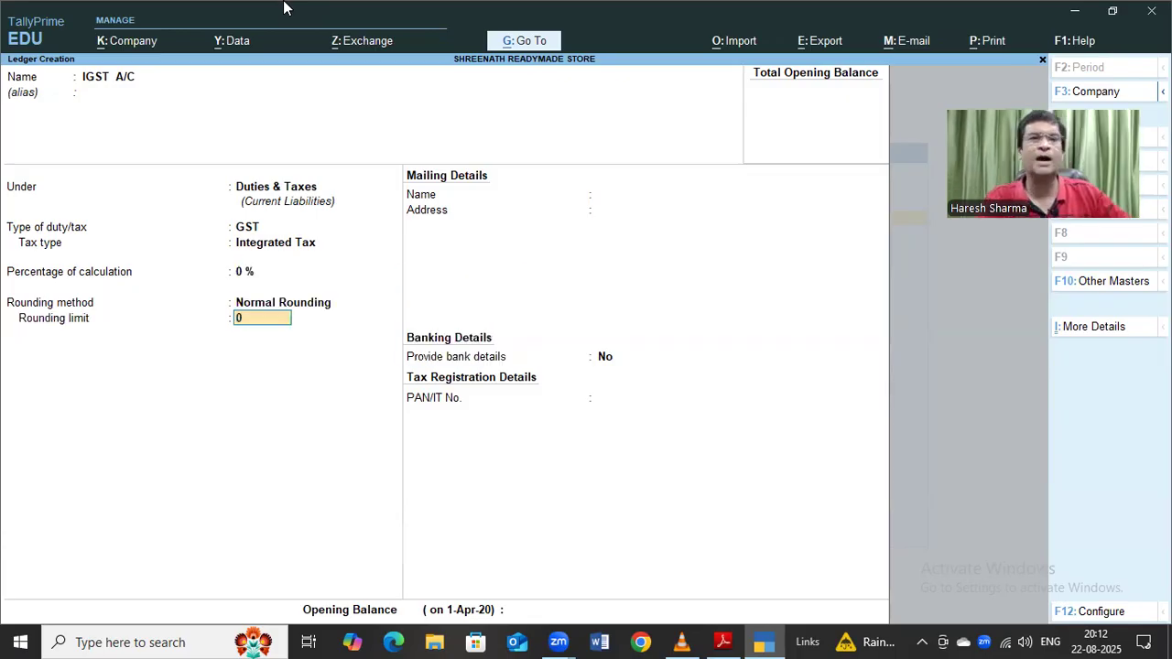
text(1)
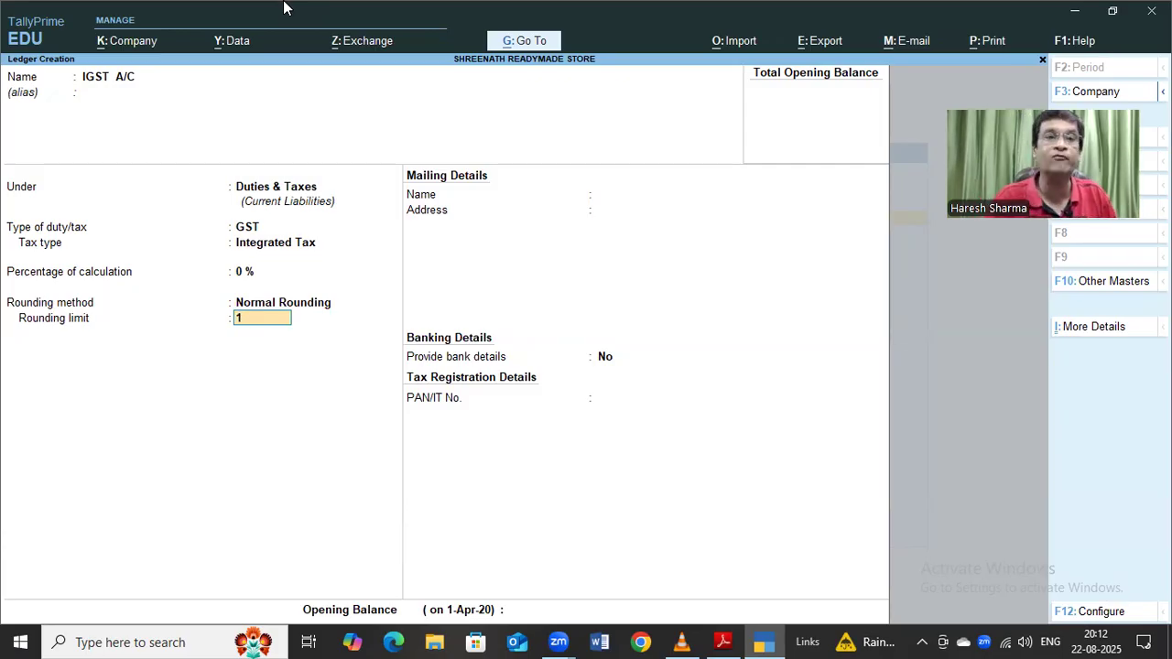
key(Return)
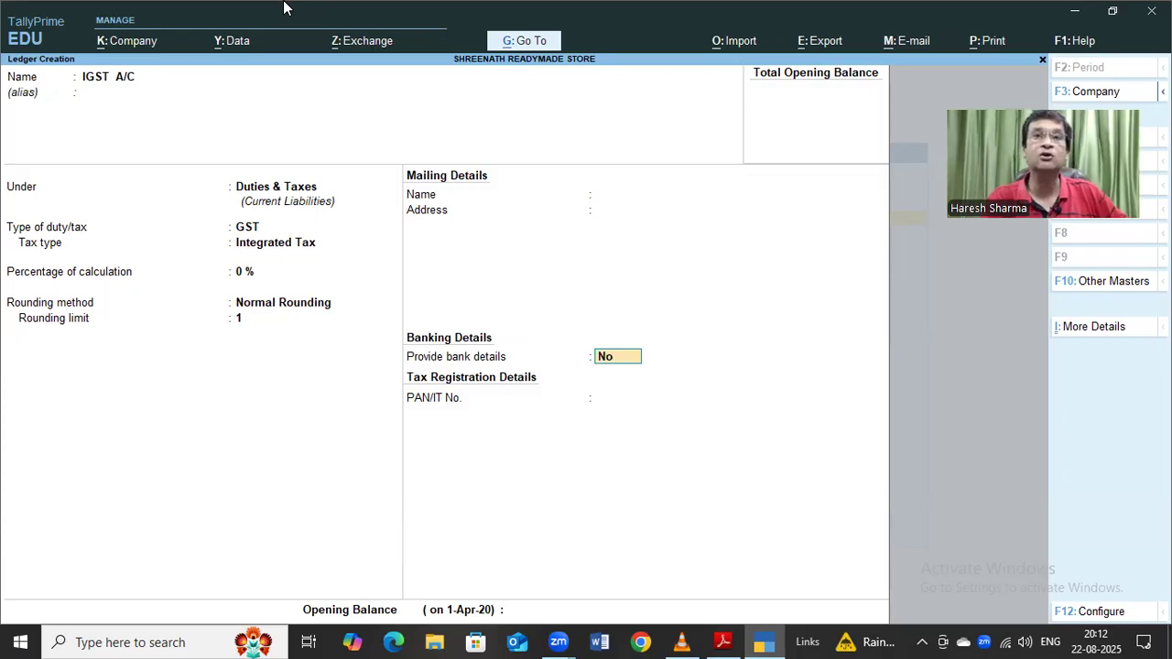
Save the IGST A/C ledger without bank details or an opening balance
key(Return)
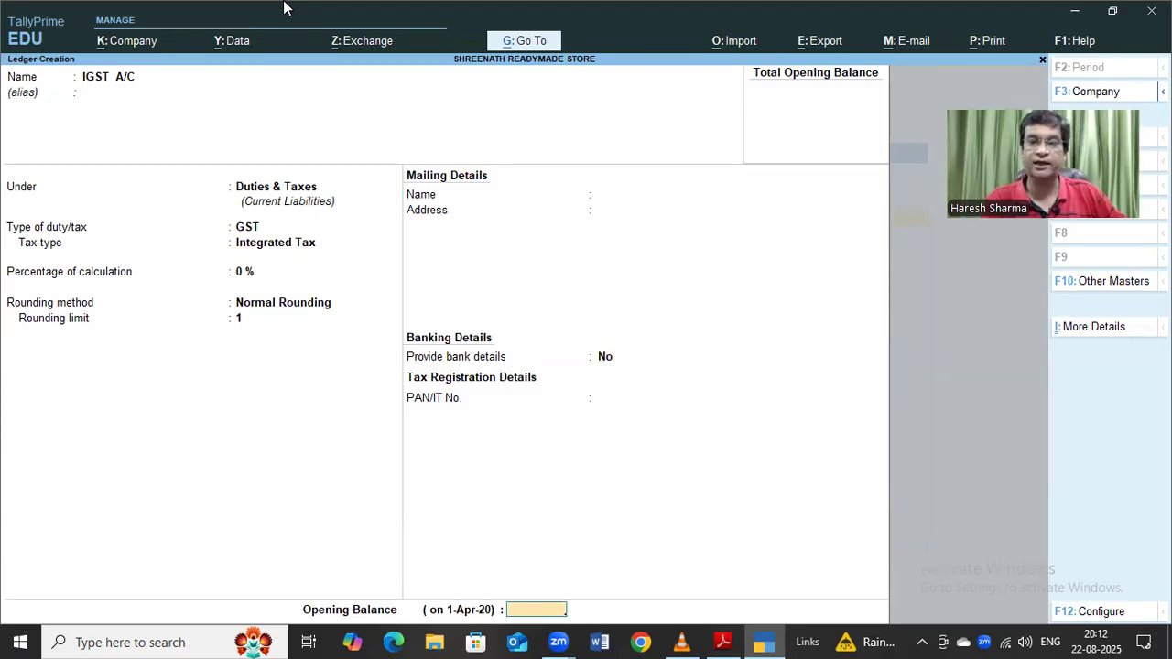
key(Return)
key(Return)
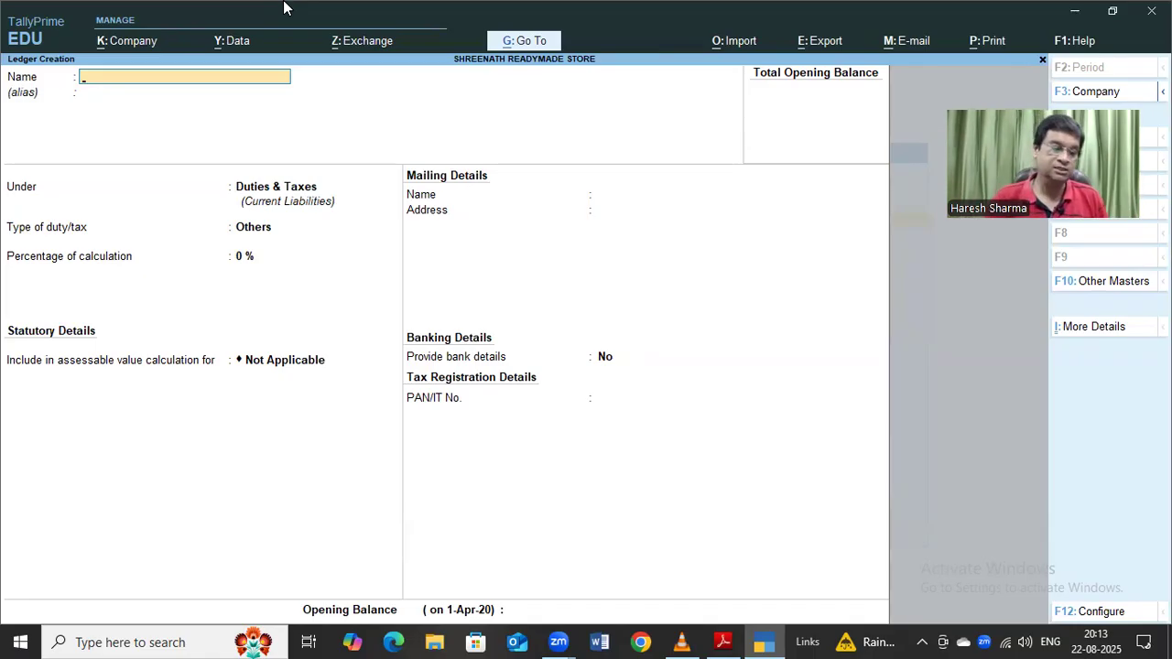
Start a party ledger named NISHANT & CO. (AHMEDABAD) without an alias and place it under Sundry Creditors
text(N)
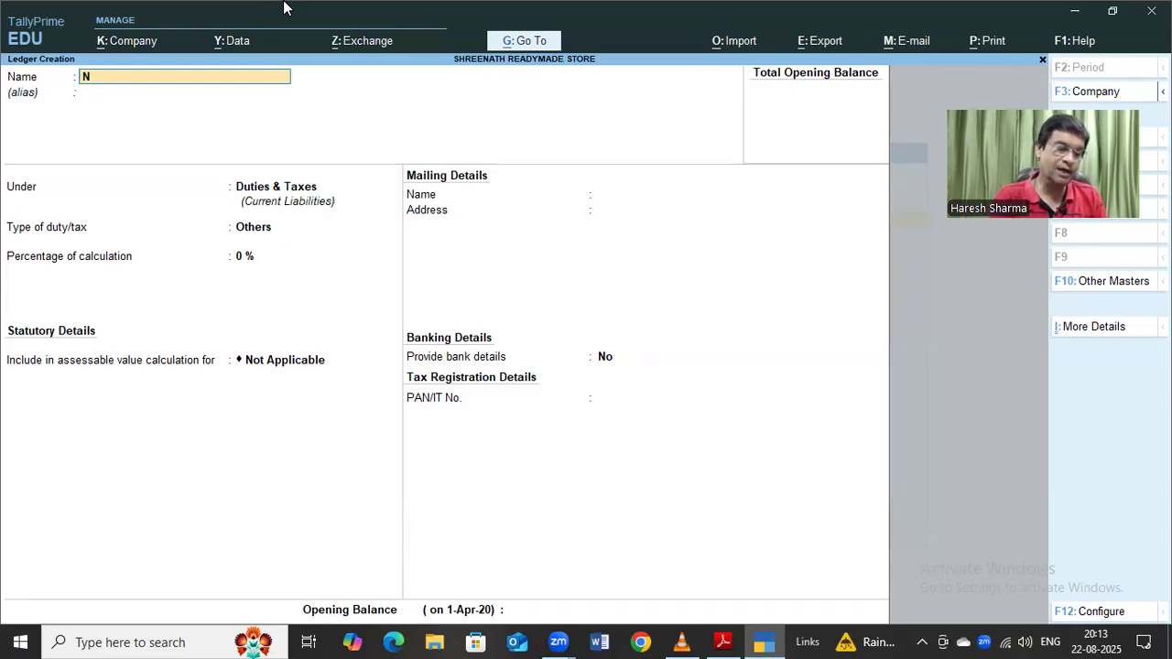
text(ISHANT & CO)
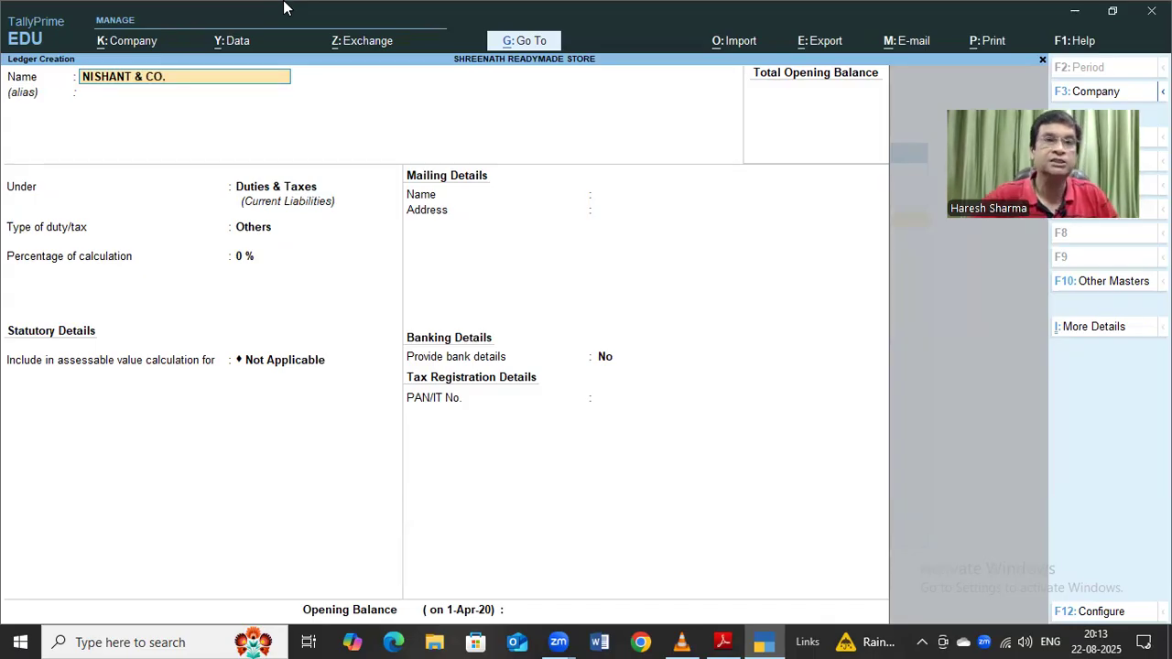
text(. ()
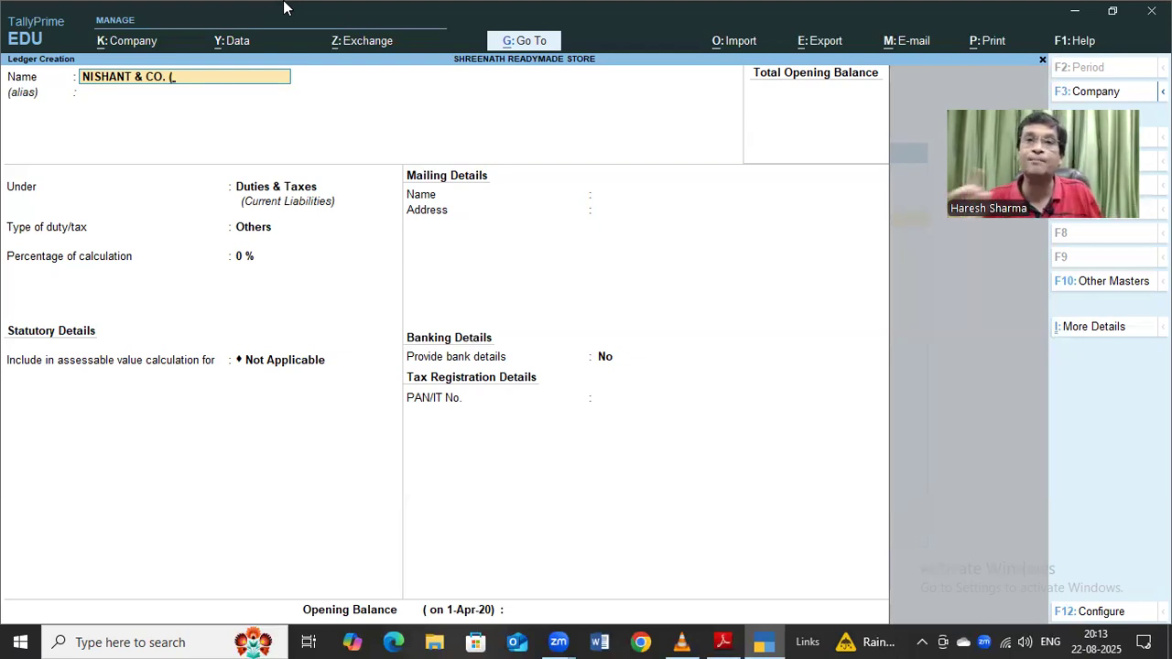
text(AHME)
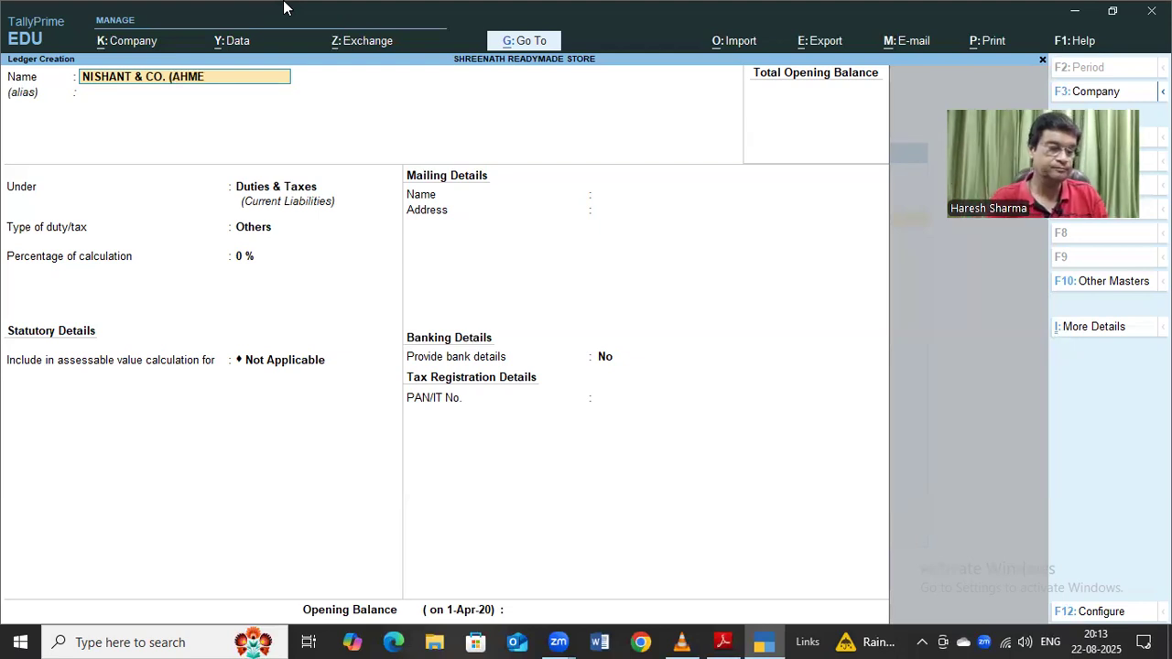
text(DABAD))
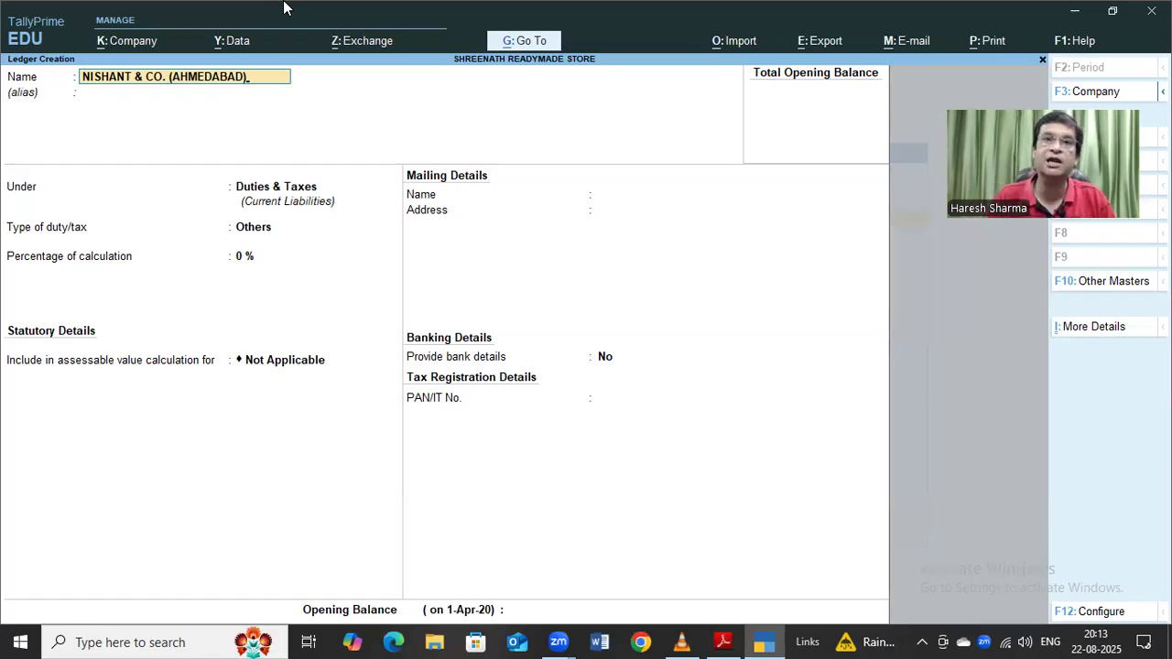
key(Return)
key(Return)
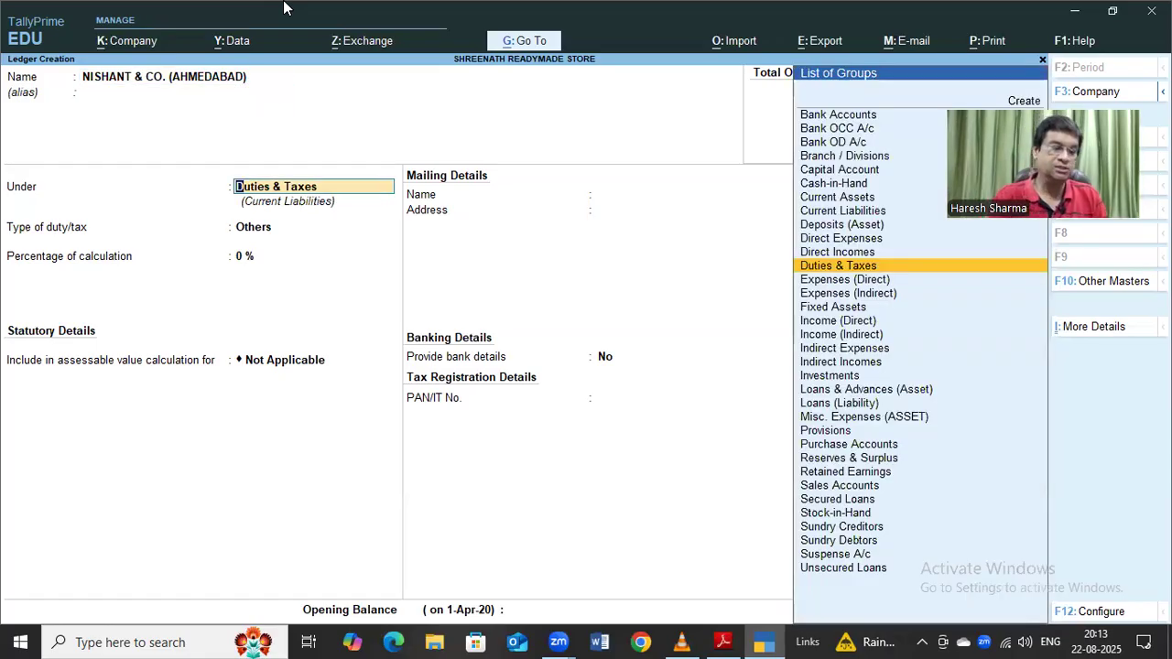
text(SU)
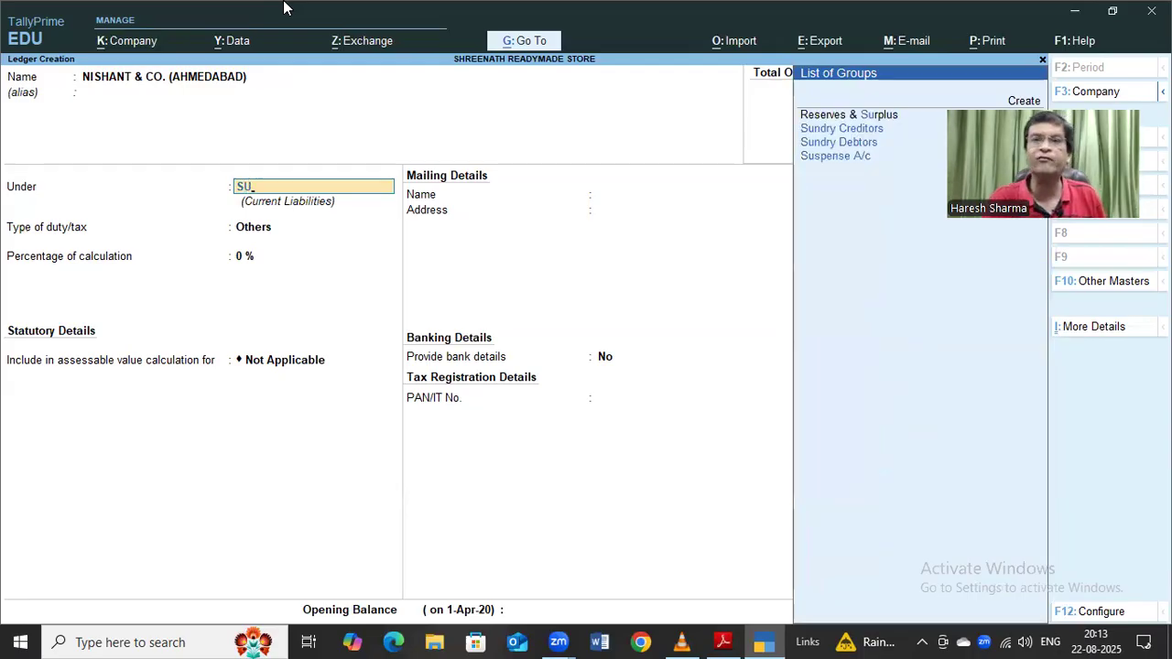
key(Return)
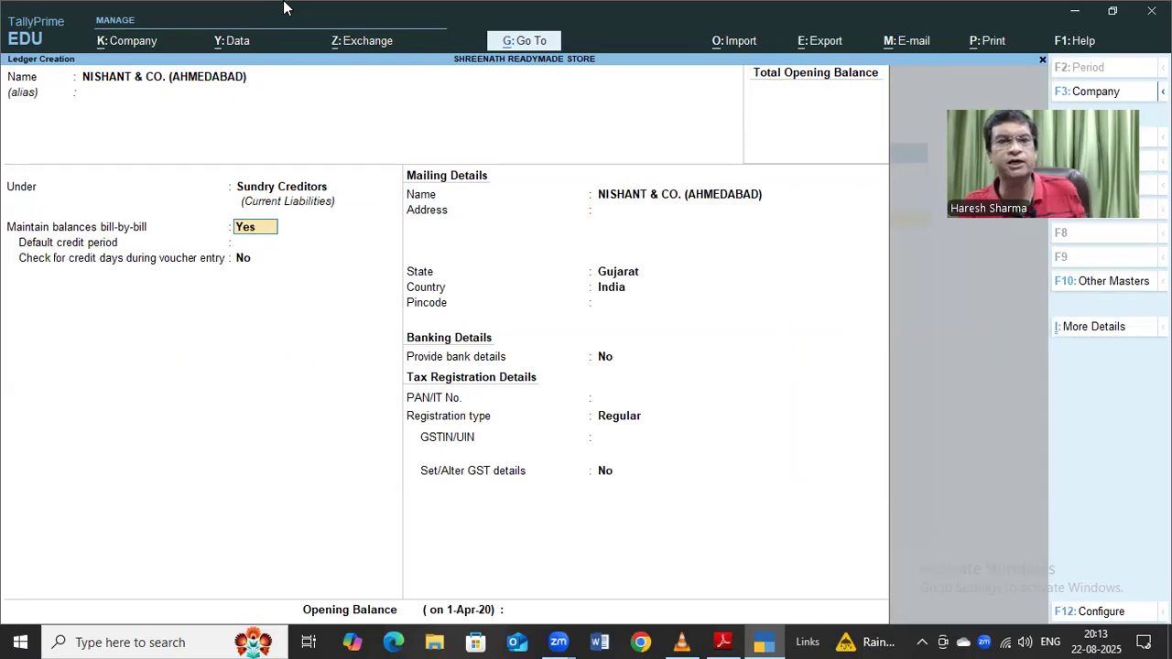
Keep bill-by-bill balances at Yes for the supplier, with a blank default credit period and no credit-days check during voucher entry
key(Return)
key(Return)
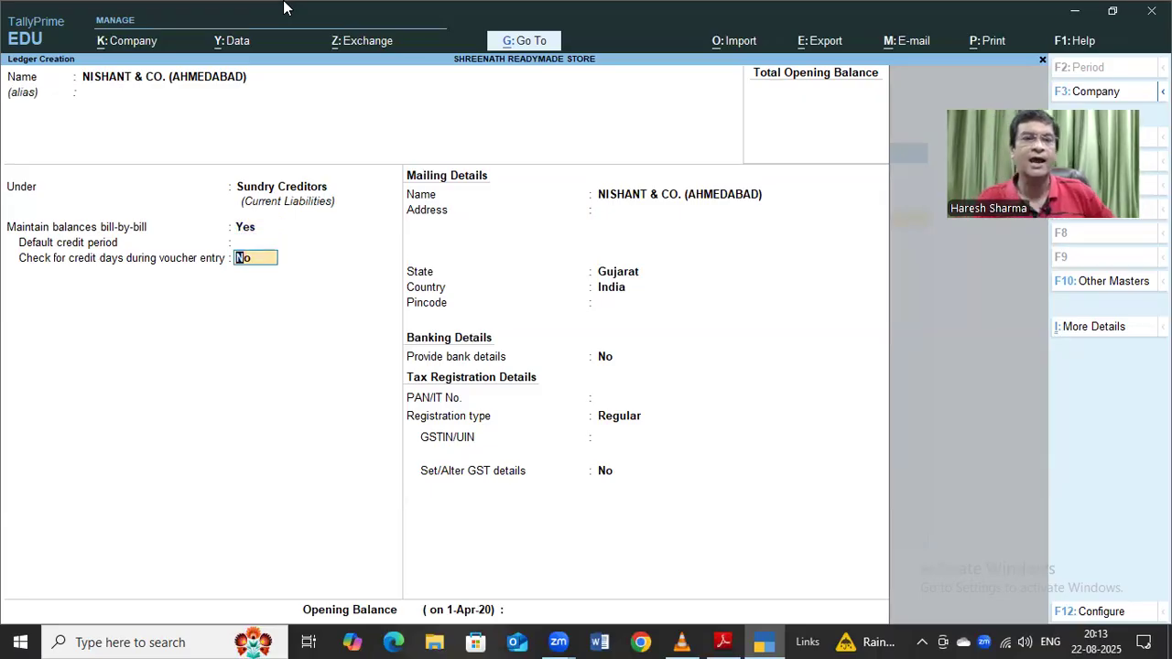
key(Return)
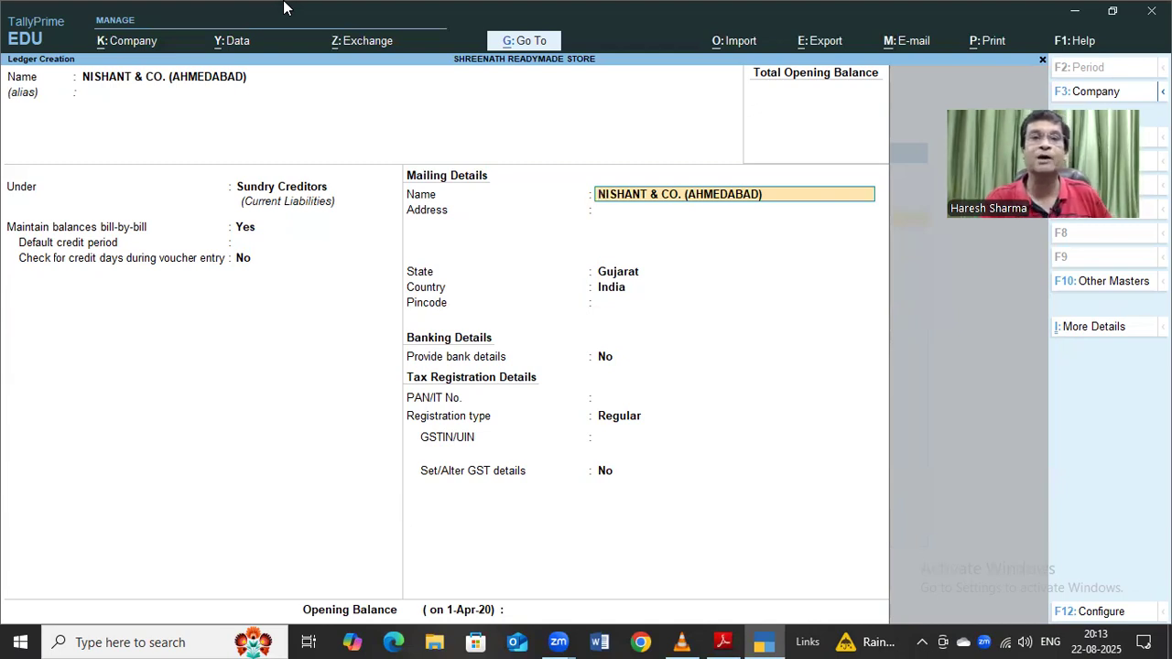
Keep the supplier's mailing name and enter its postal address on three lines
key(Return)
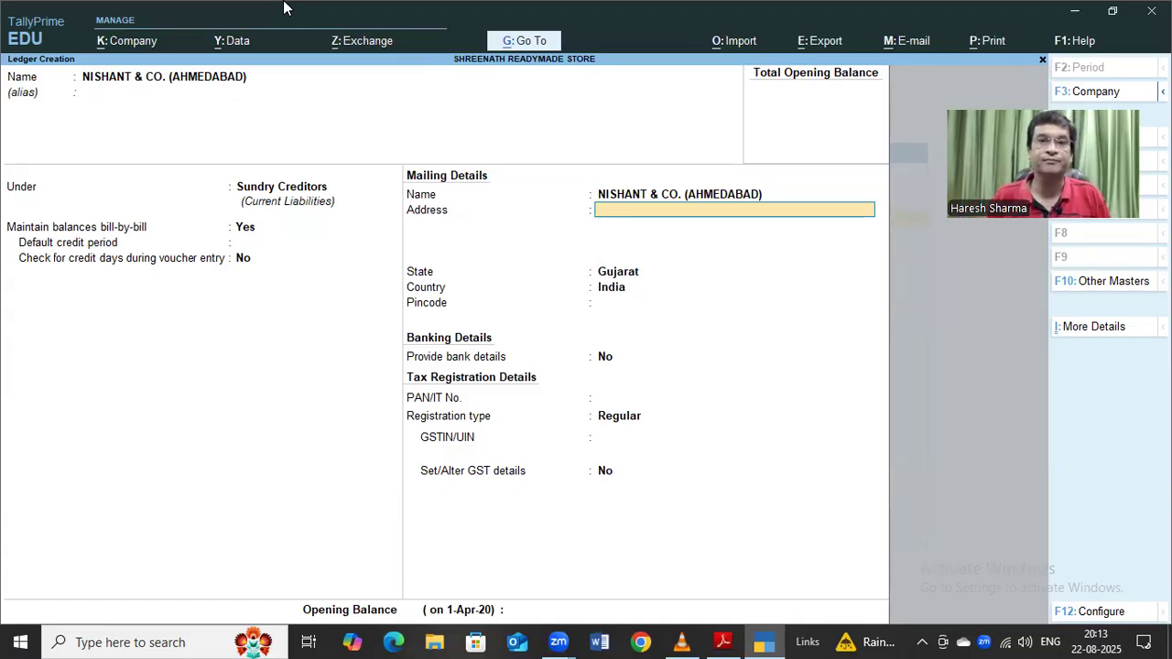
text(SHOP NO)
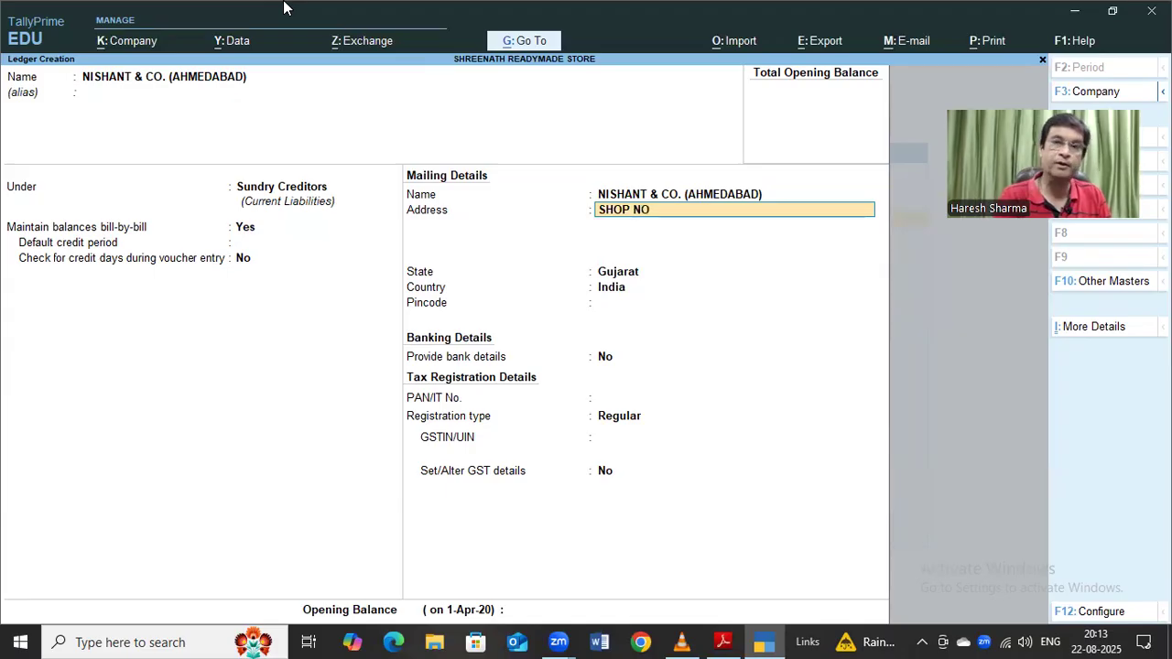
text( 26,)
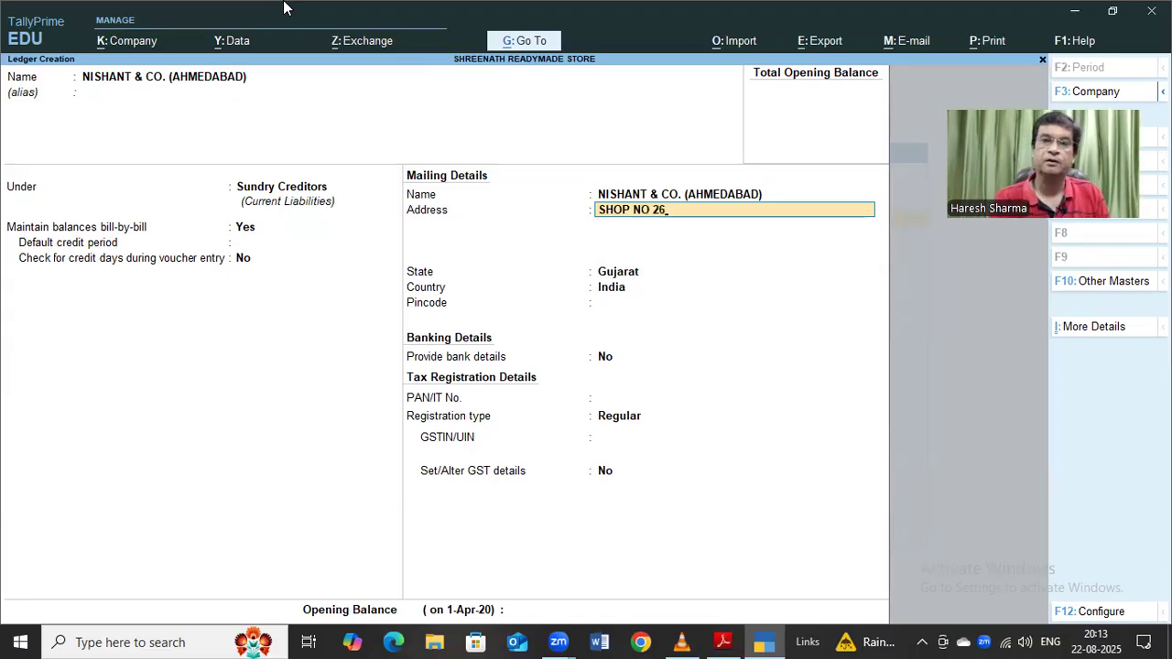
key(Return)
text(RTEVD)
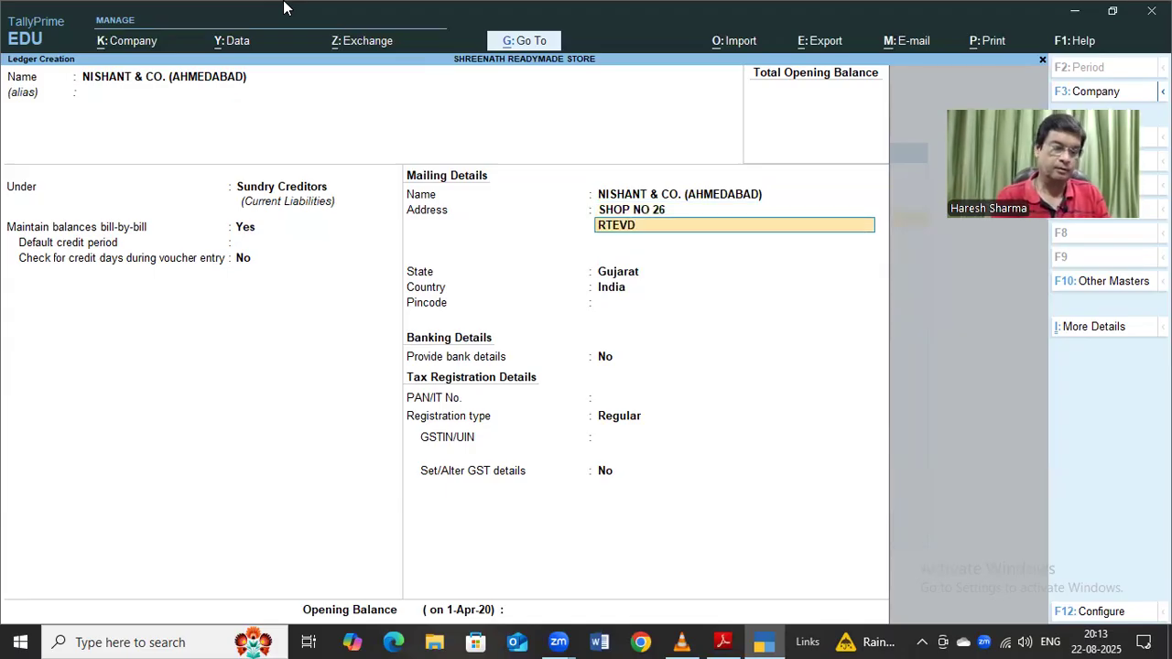
text(I BAZAR)
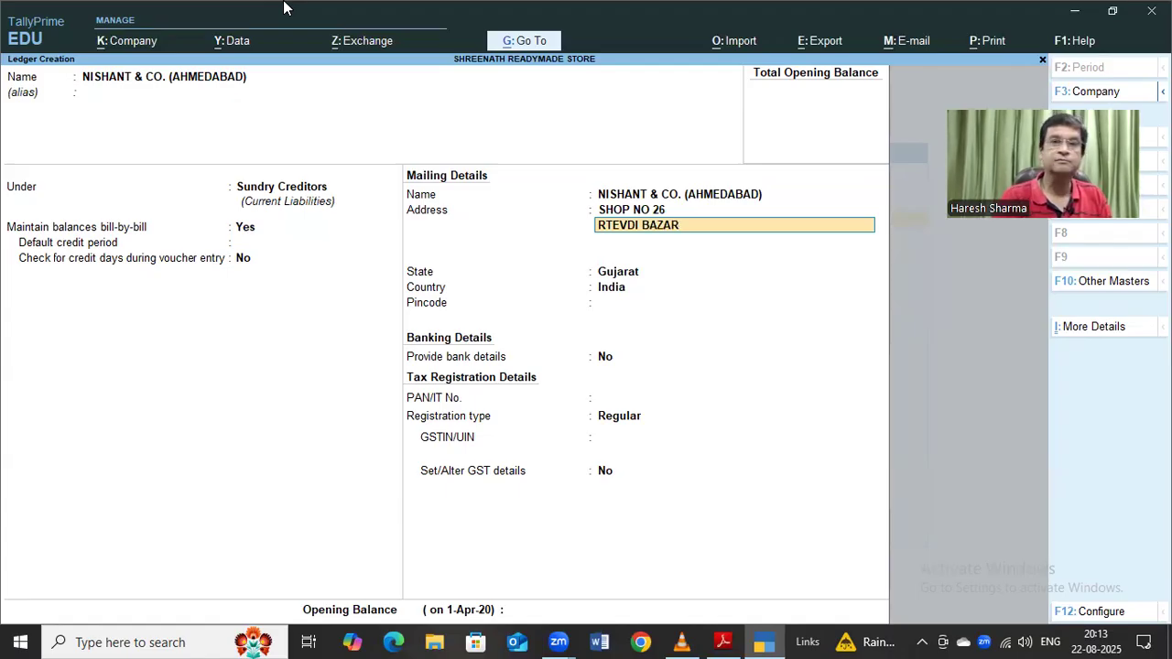
key(Return)
text(AHME)
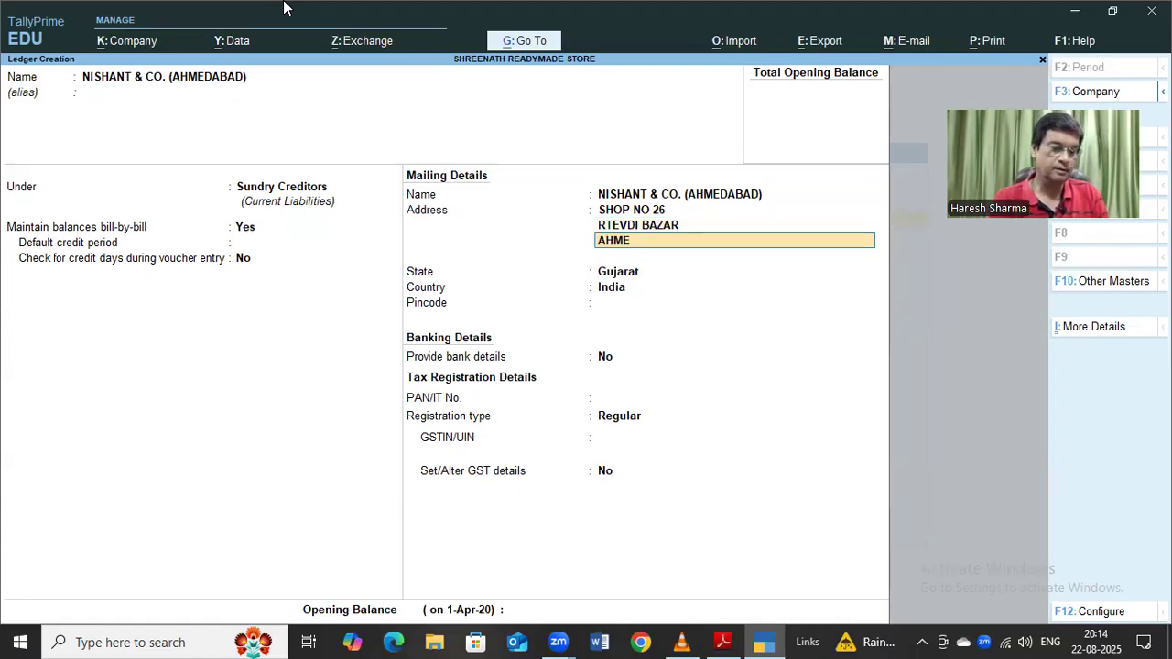
text(DABAD)
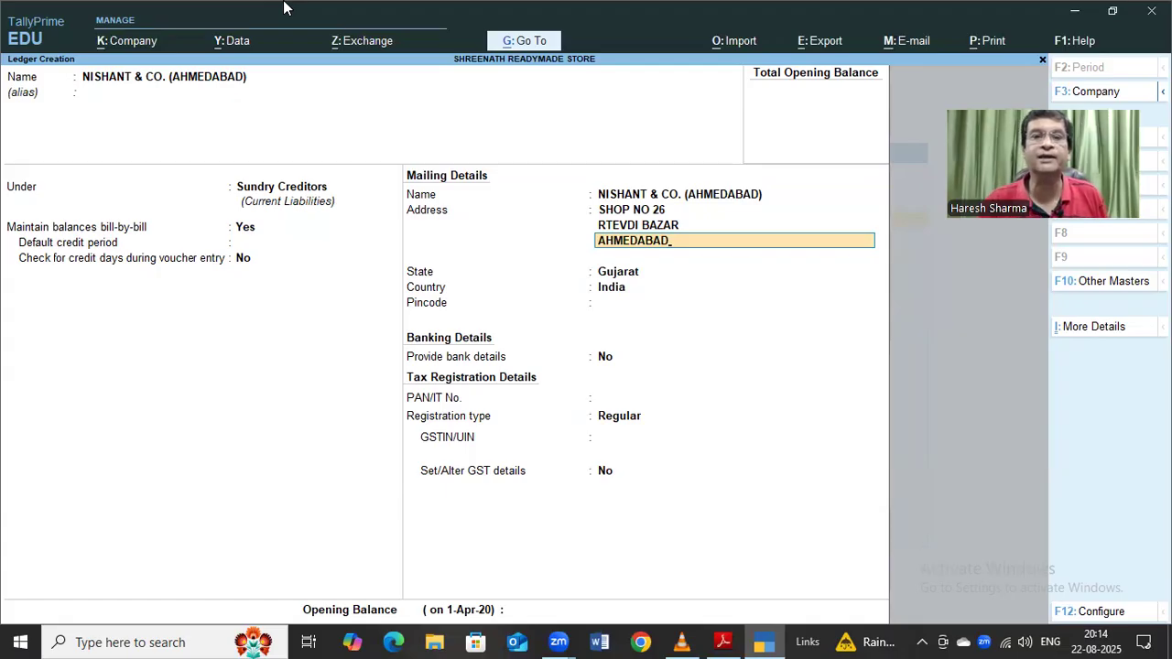
key(Return)
key(Return)
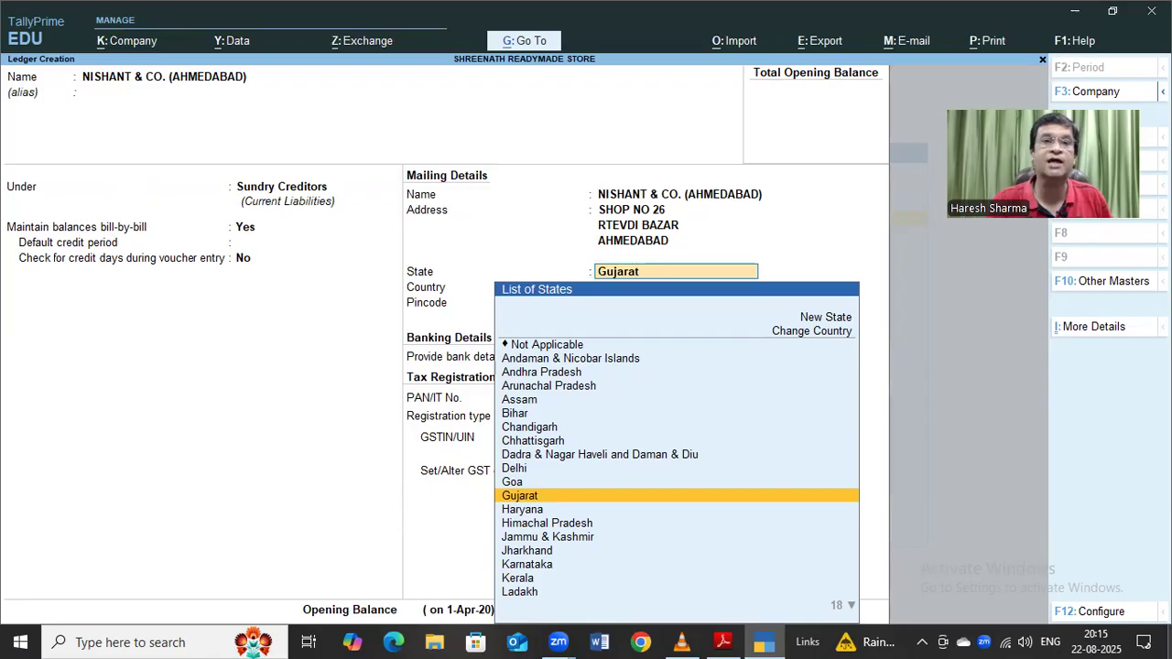
Keep Gujarat as the supplier's state and enter its pincode
key(Return)
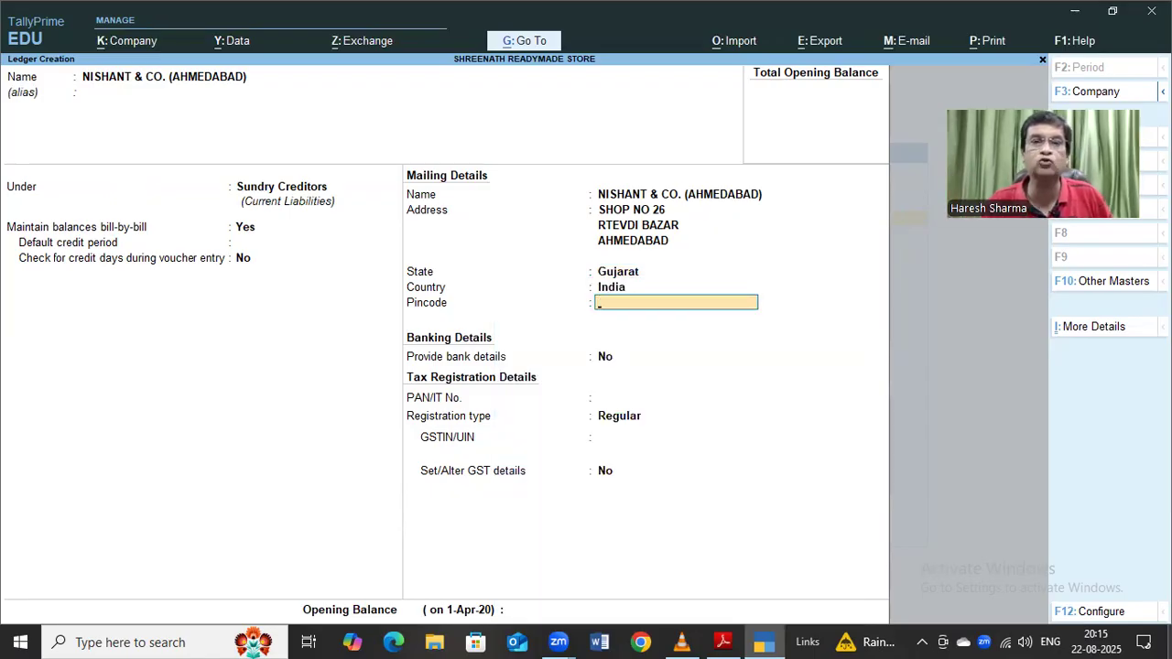
text(382340)
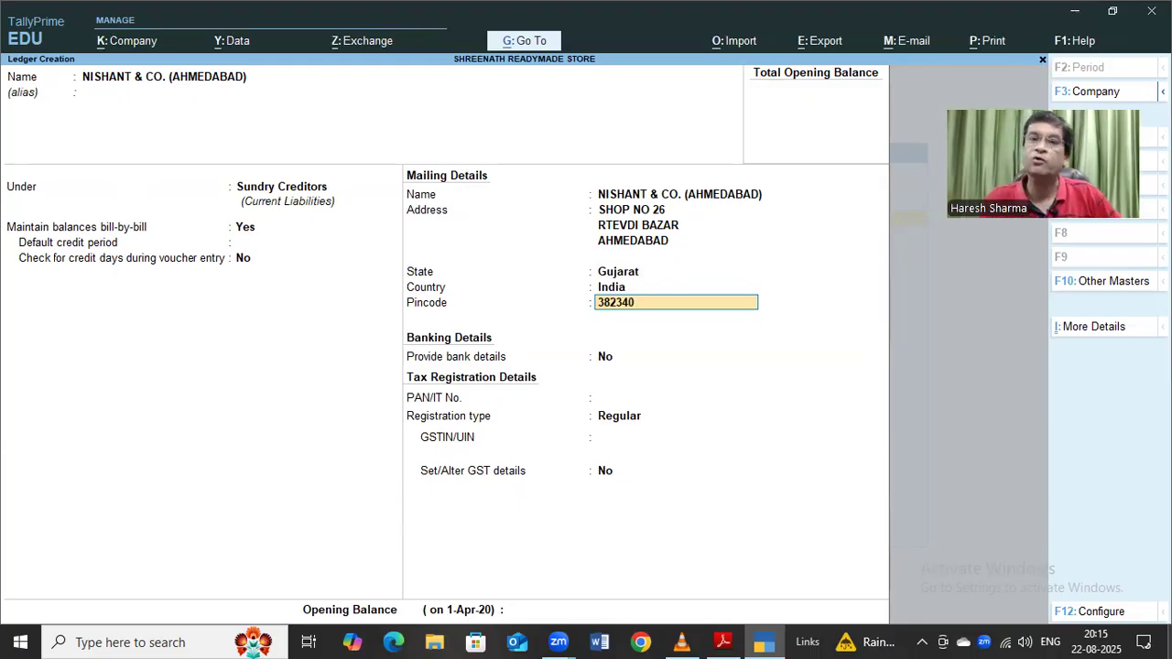
key(Return)
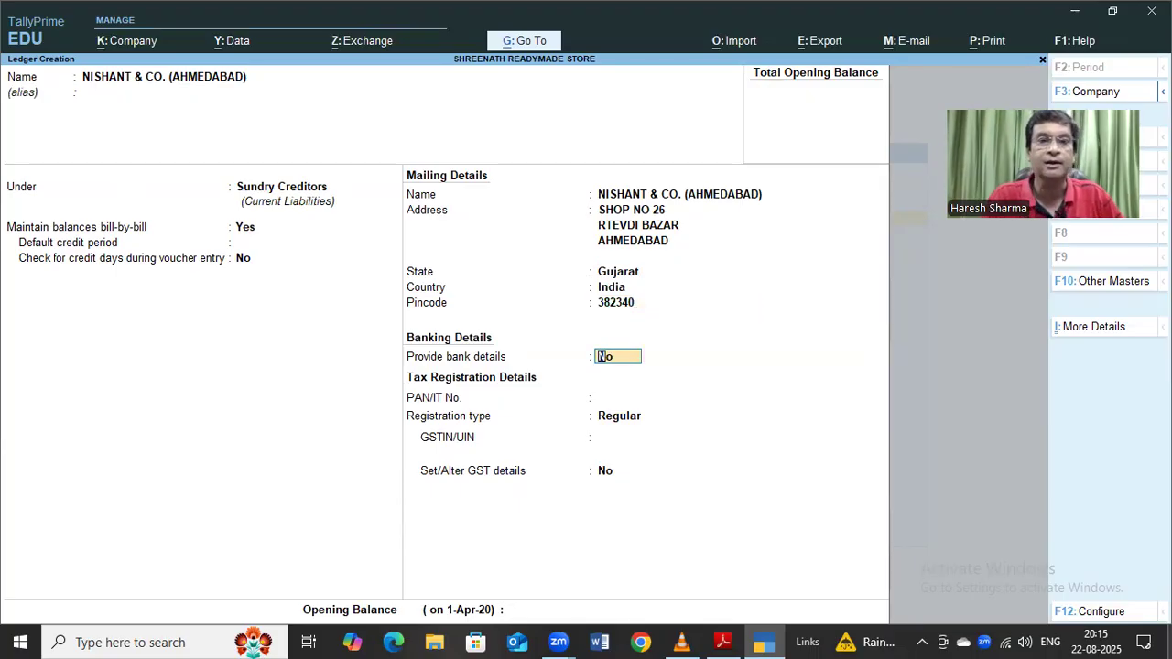
Keep bank details at No for the supplier and enter its PAN/IT number
key(Return)
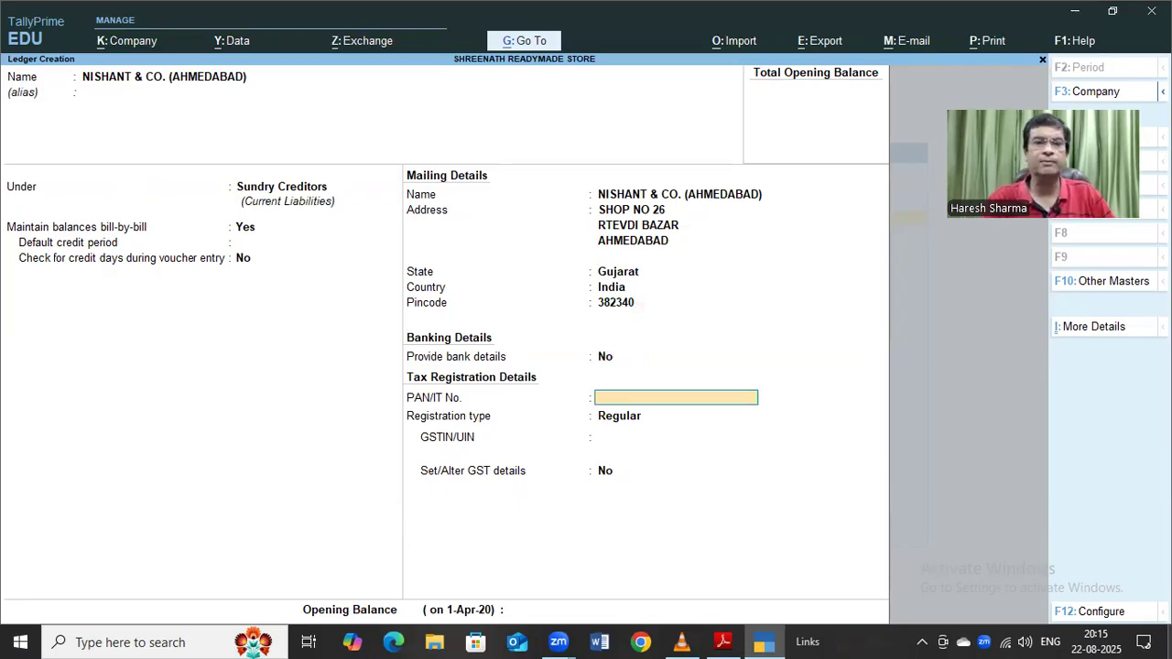
text(5214541)
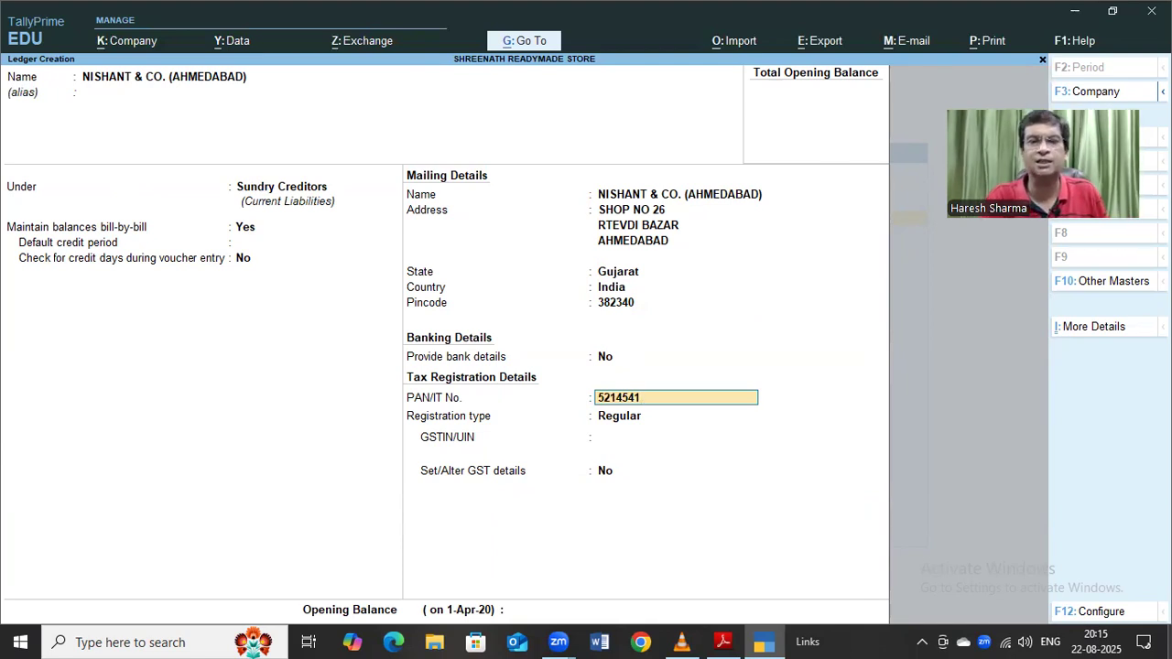
key(Return)
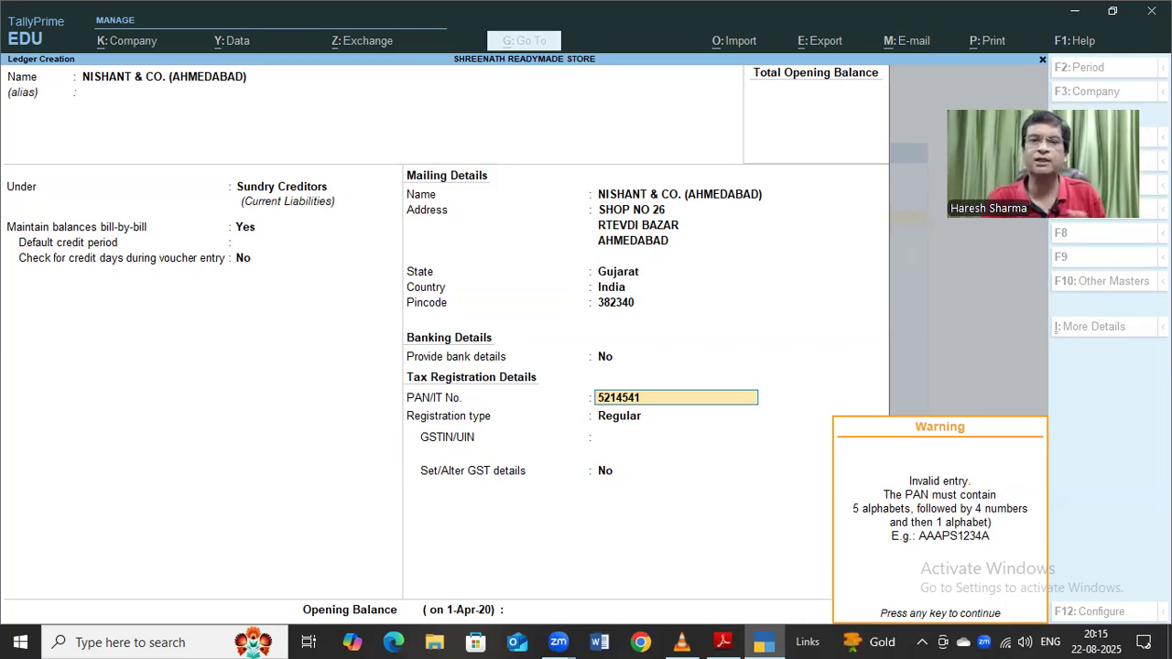
key(Return)
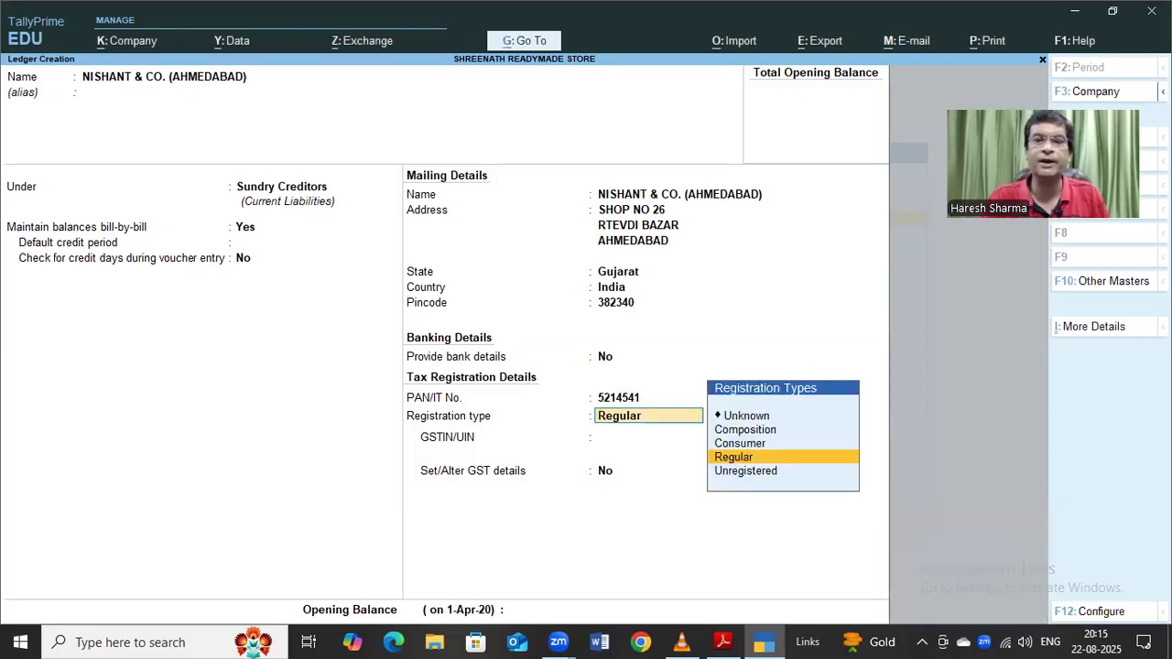
Keep Regular as the supplier's registration type and enter its GSTIN/UIN
key(Return)
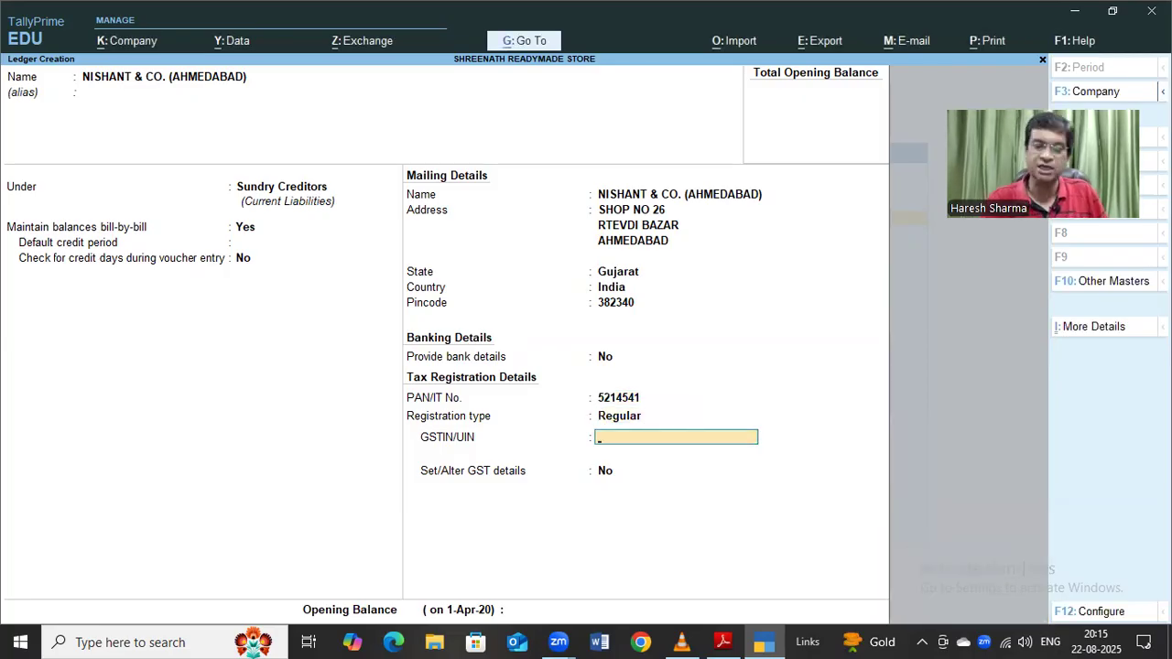
text(5241214)
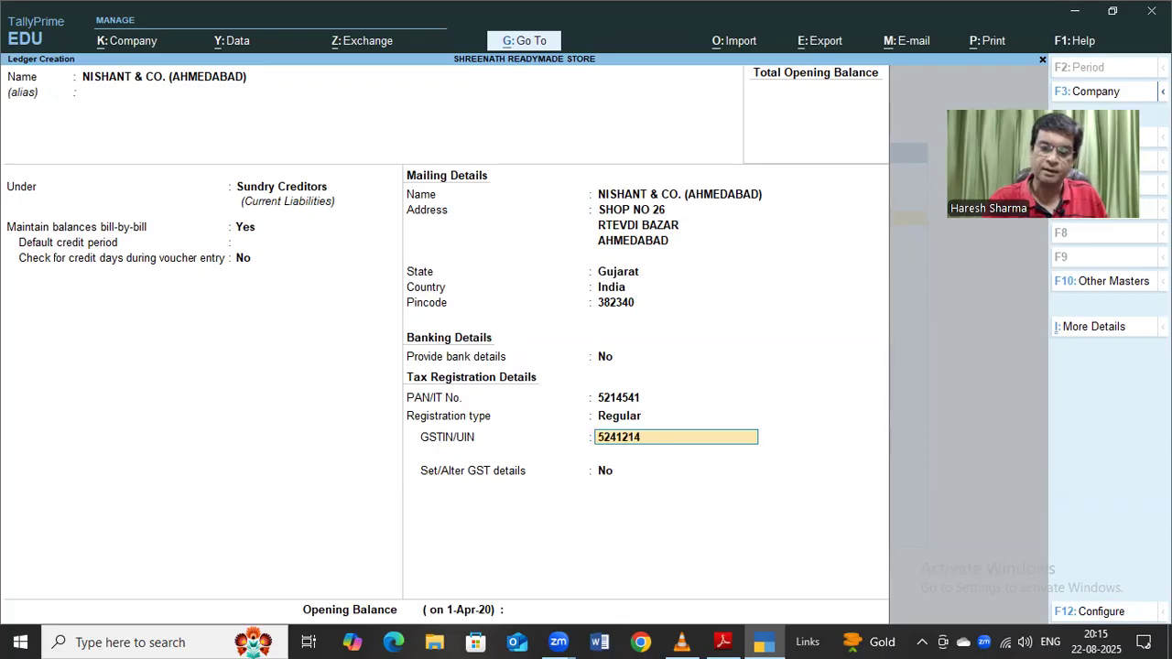
text(12541)
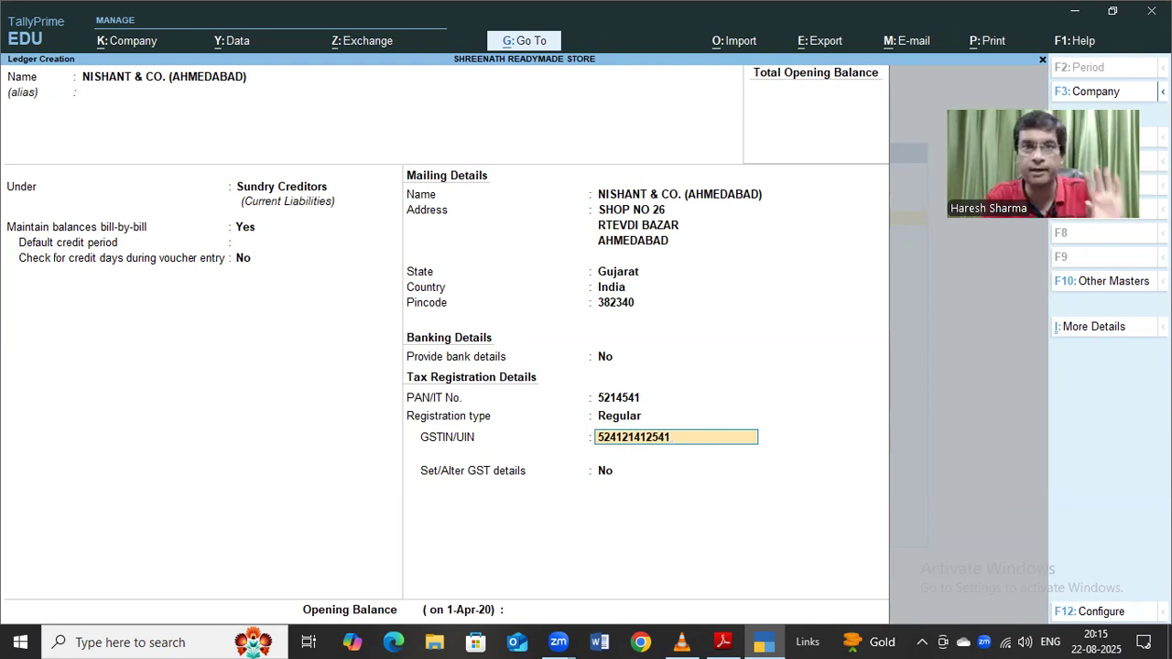
key(Return)
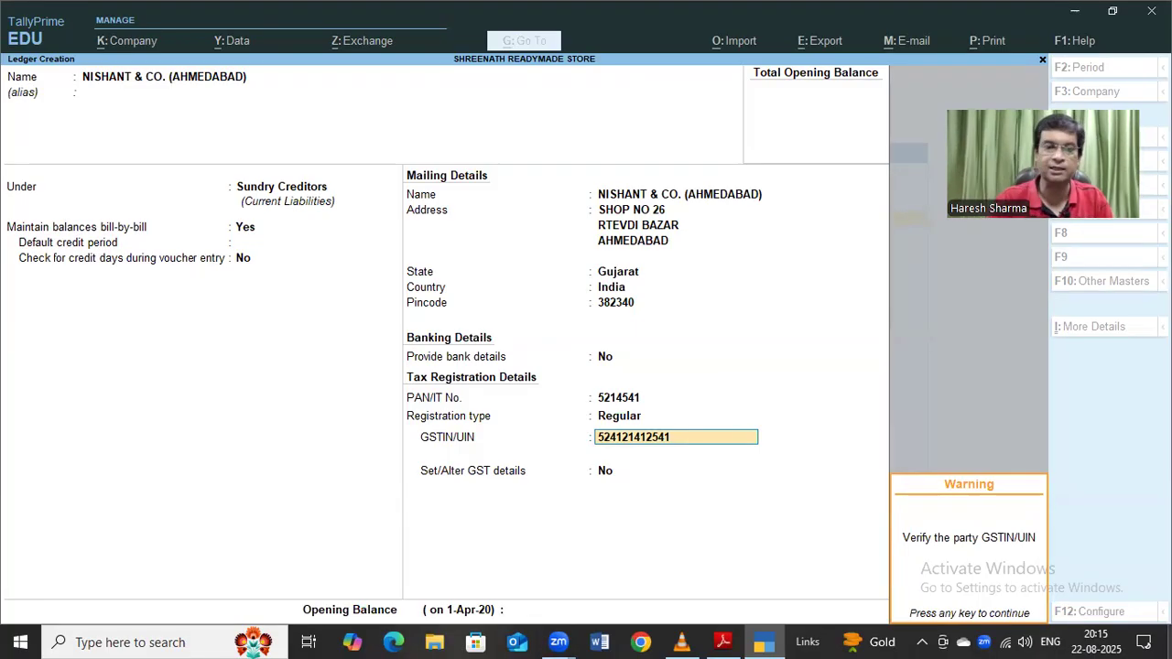
key(Return)
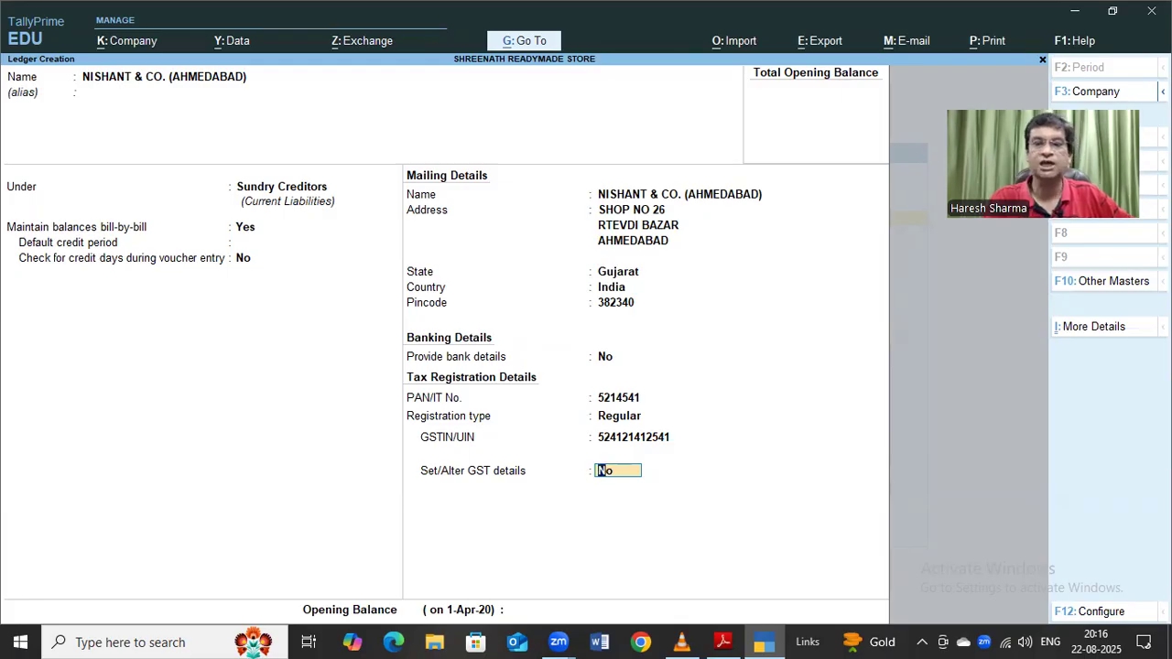
Keep Set/Alter GST details at No, leave the opening balance blank and save the supplier ledger
key(Return)
key(Return)
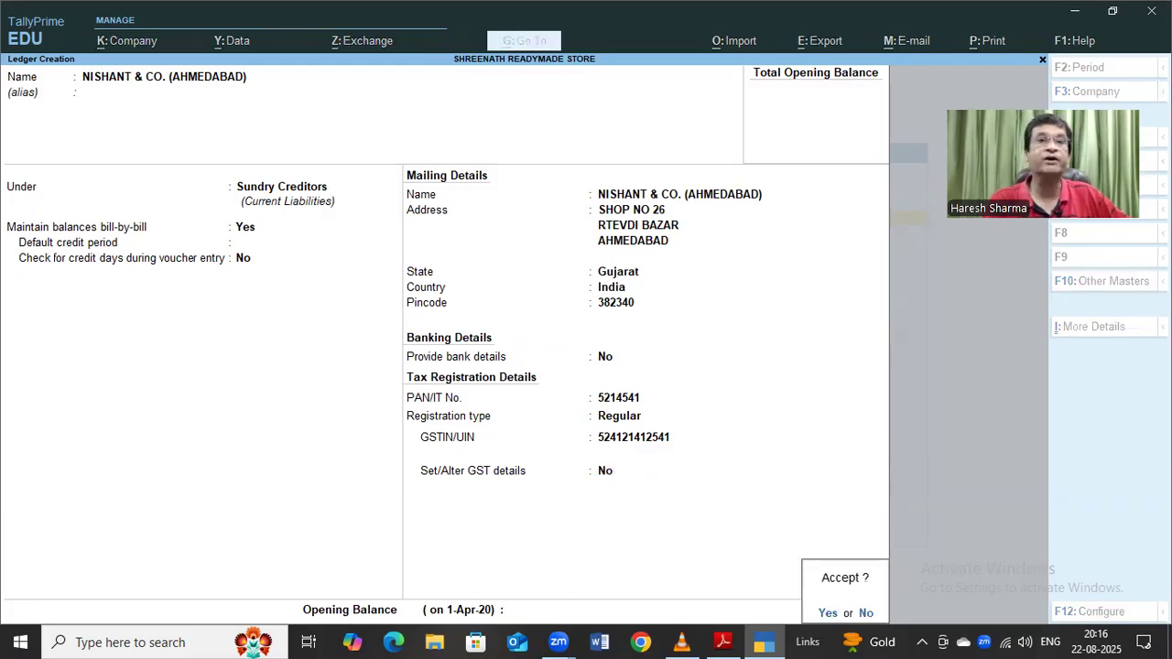
key(Return)
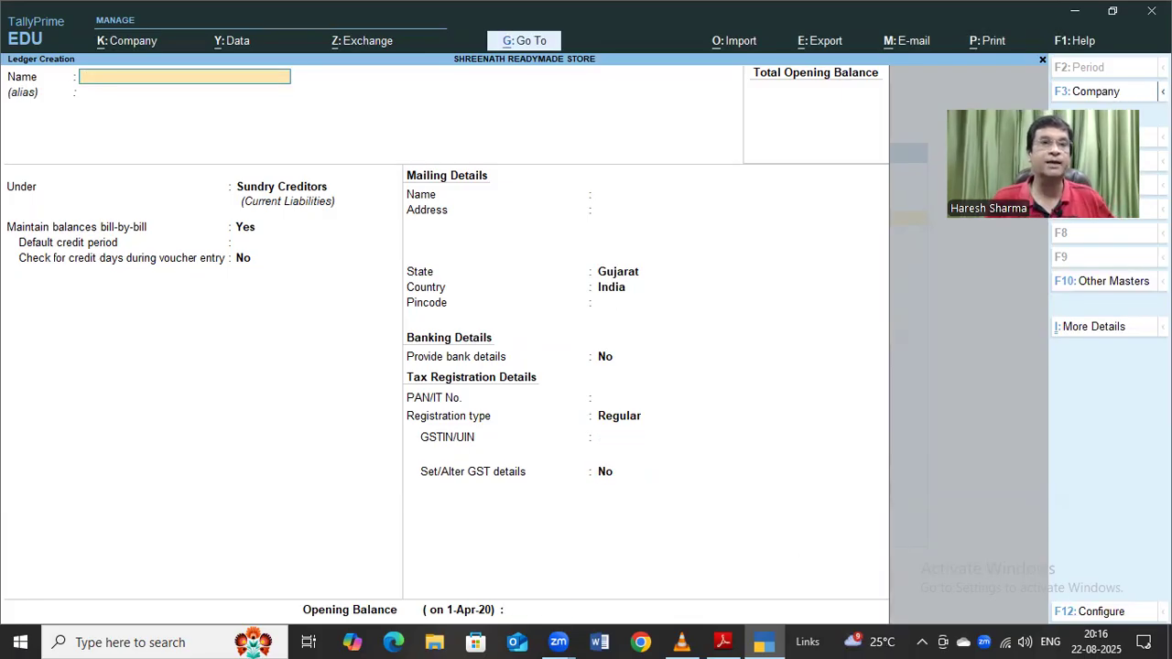
Start a ledger named BANK A/C without an alias and place it under Bank Accounts
text(BANK A/C)
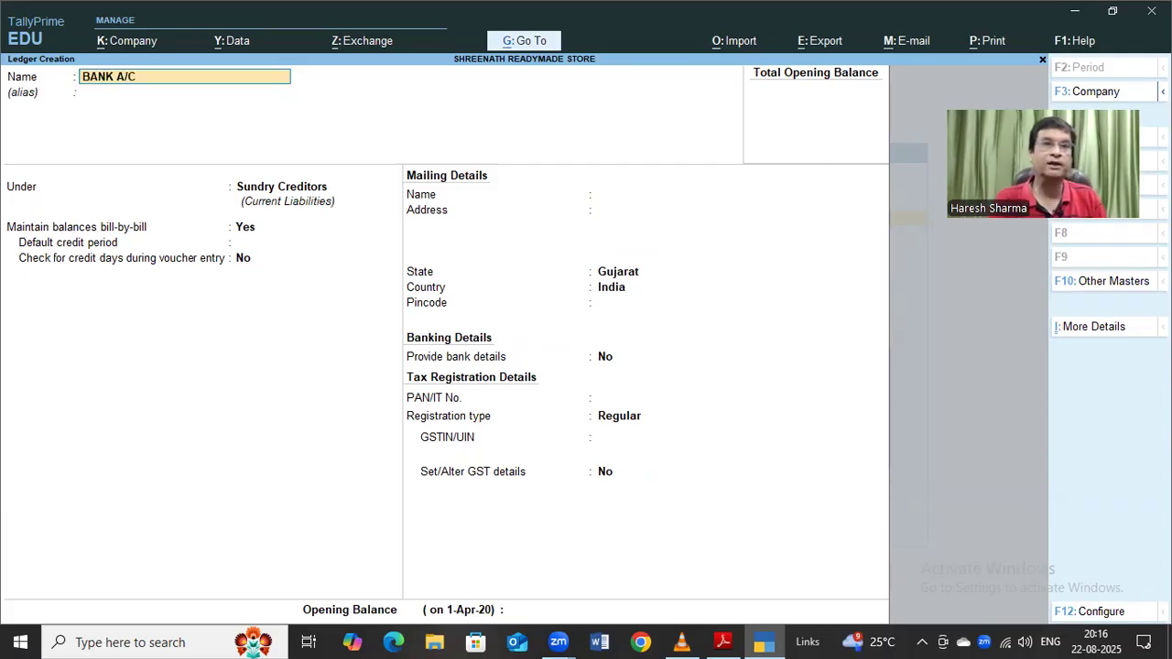
key(Return)
key(Return)
text(BANK)
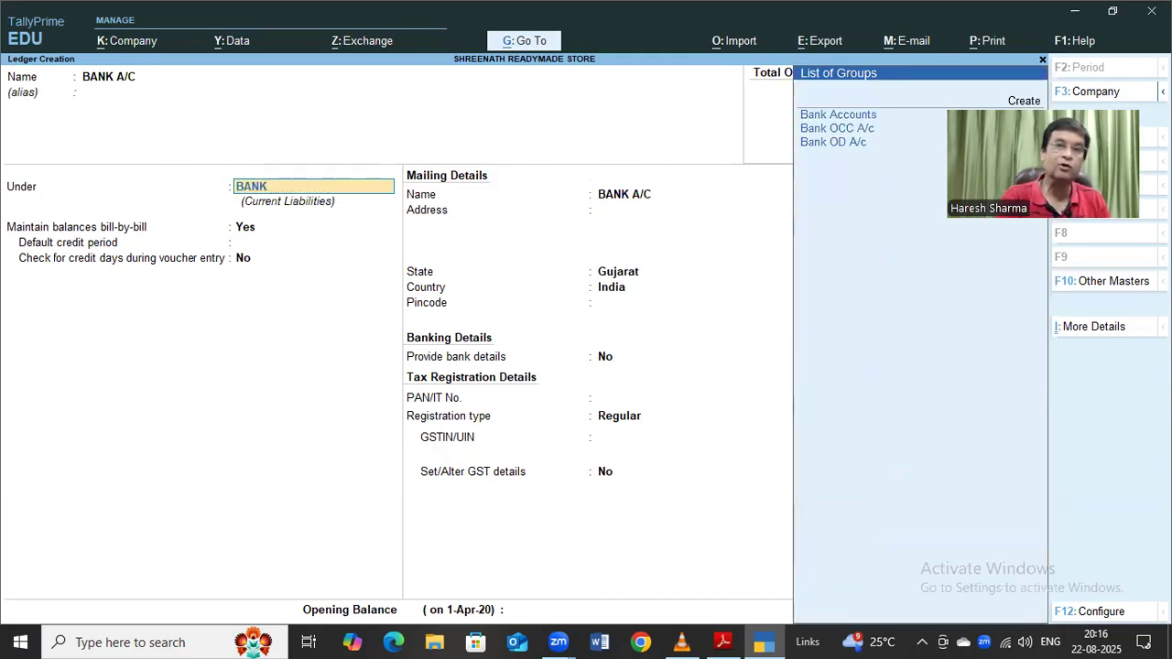
key(Return)
Keep the bank ledger's default account, cheque and mailing settings, leaving account number, IFS code, branch, address, pincode and GSTIN/UIN blank
key(Return)
key(Return)
key(Return)
key(Return)
key(Return)
key(Return)
key(Return)
key(Return)
key(Return)
key(Return)
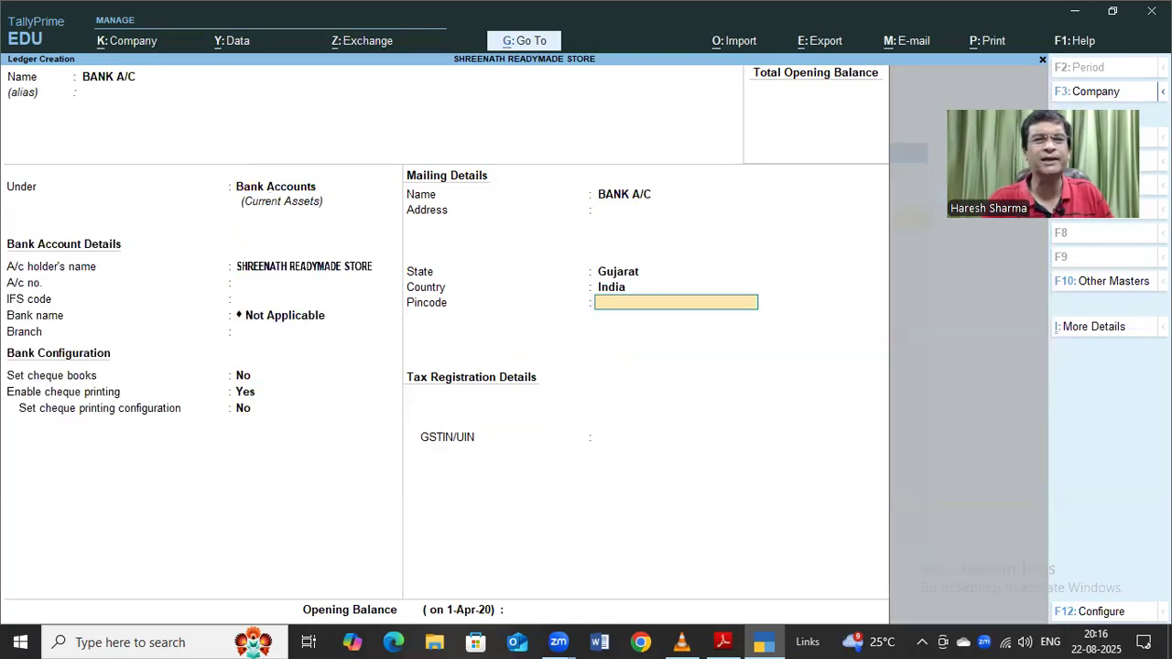
key(Return)
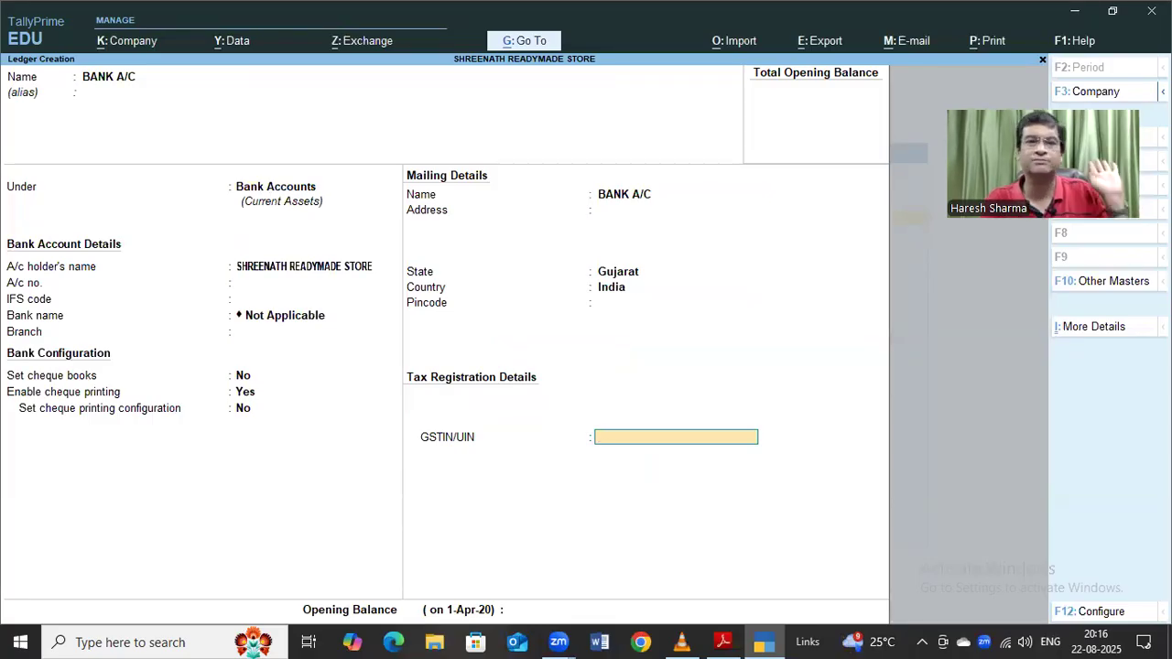
key(Return)
key(Return)
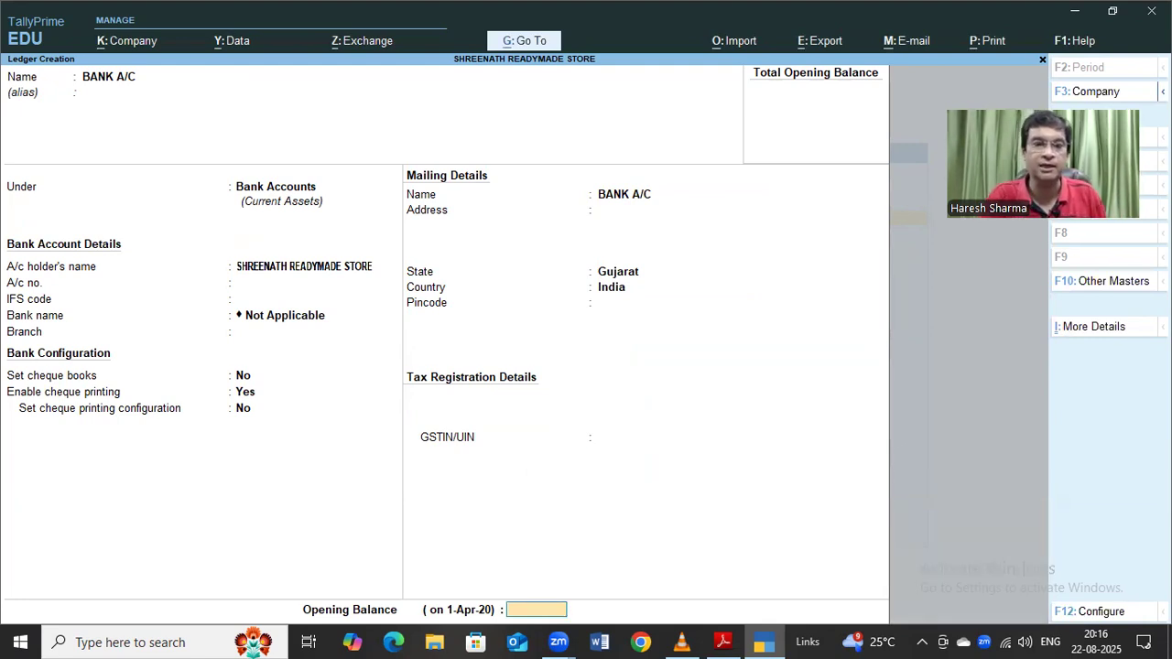
Set the bank ledger's opening balance to 80,000 Dr and save the ledger
text(80000)
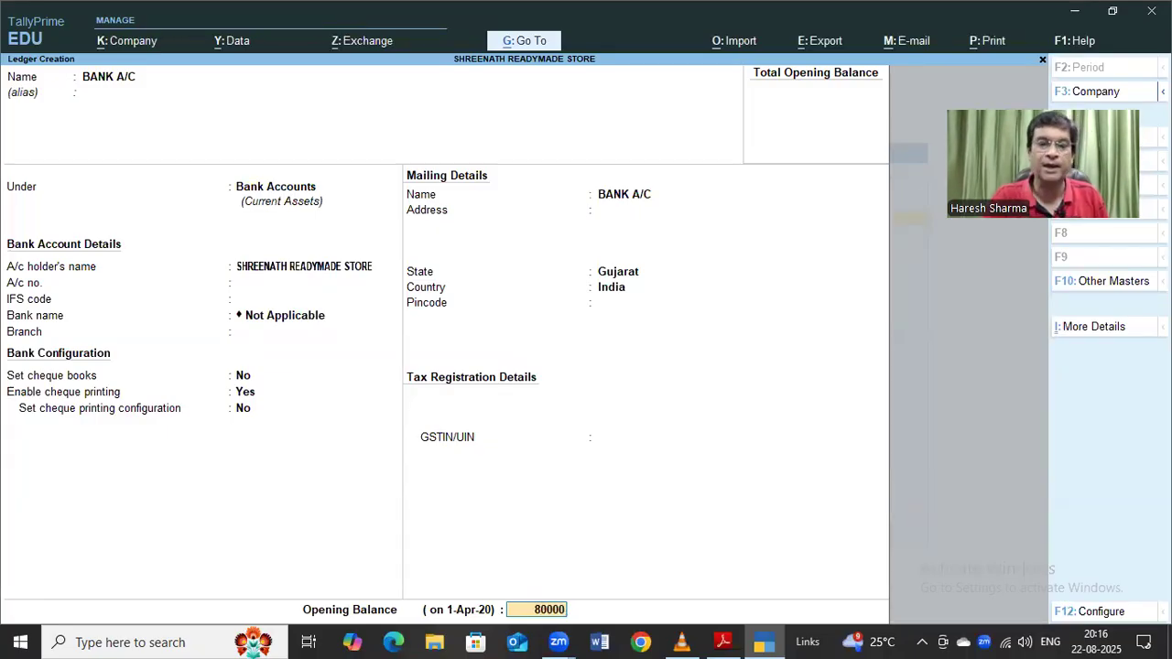
key(Return)
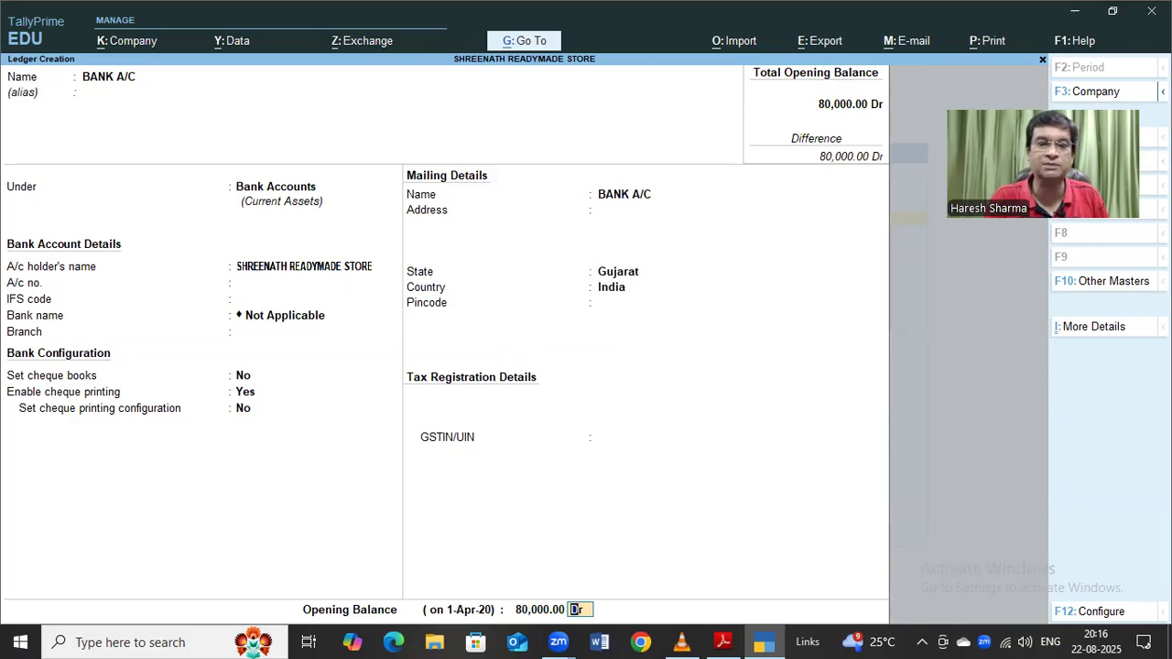
key(Return)
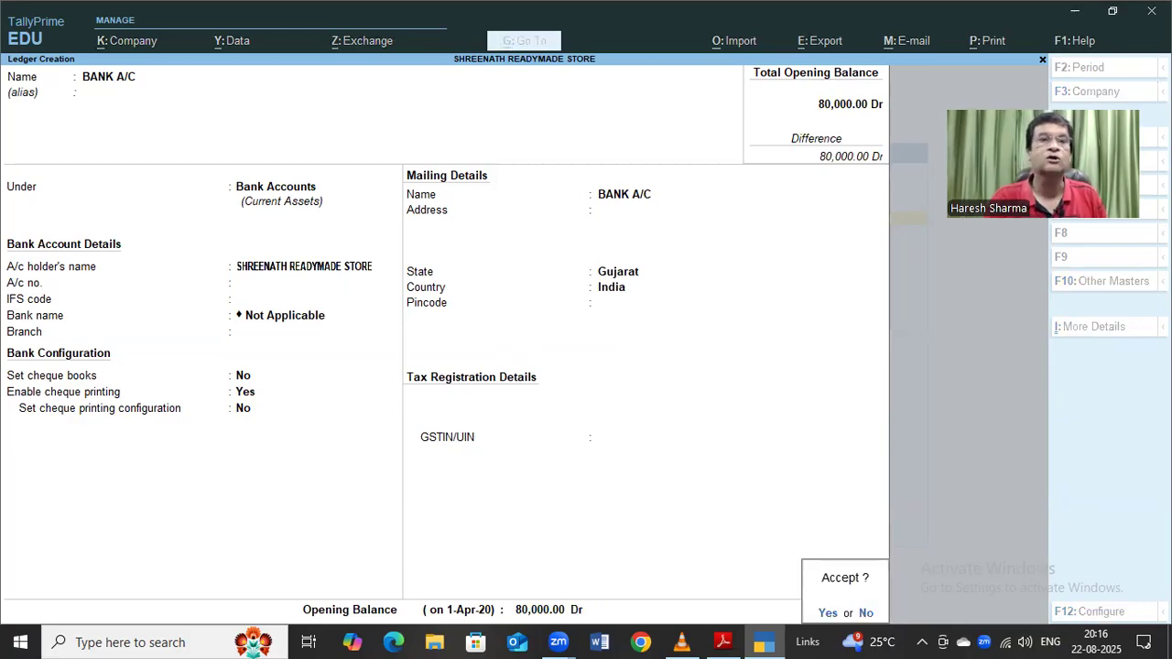
key(Return)
Start a ledger named CAPITAL A/C without an alias and place it under Capital Account
text(CA)
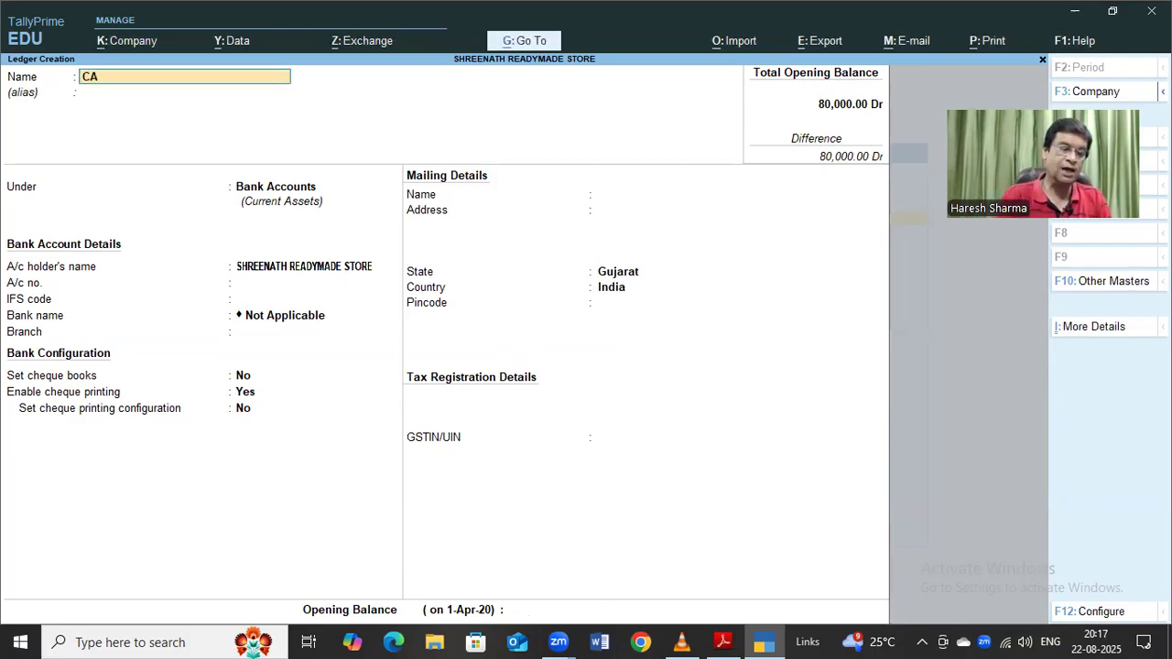
text(PITAL A/C)
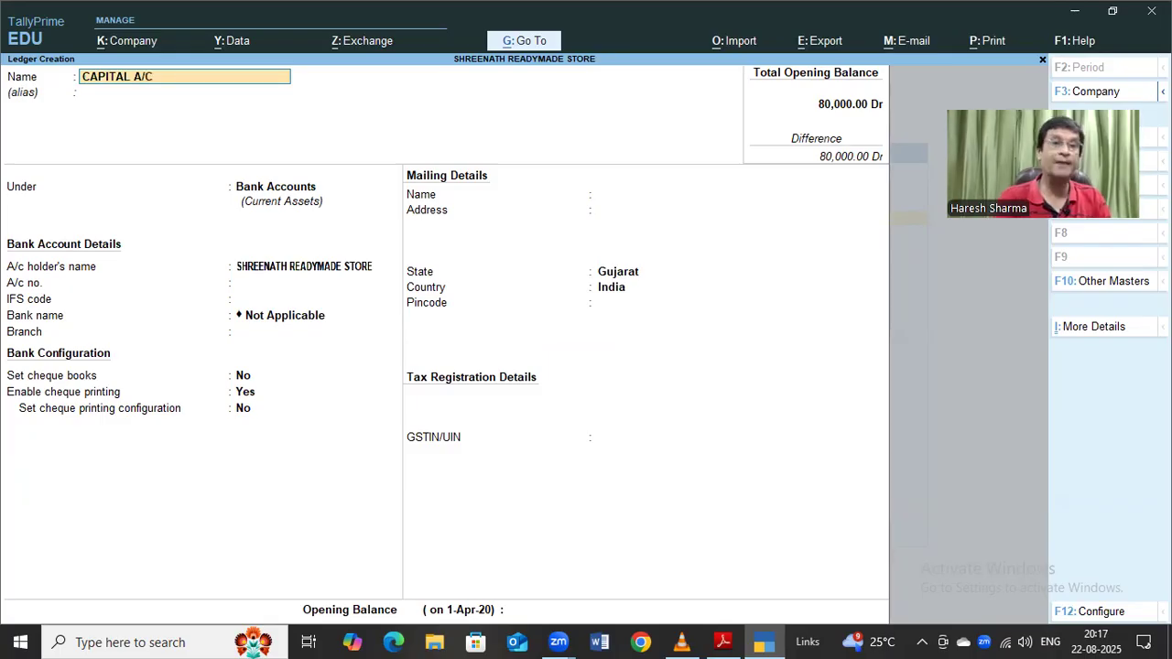
key(Return)
text(CAPI)
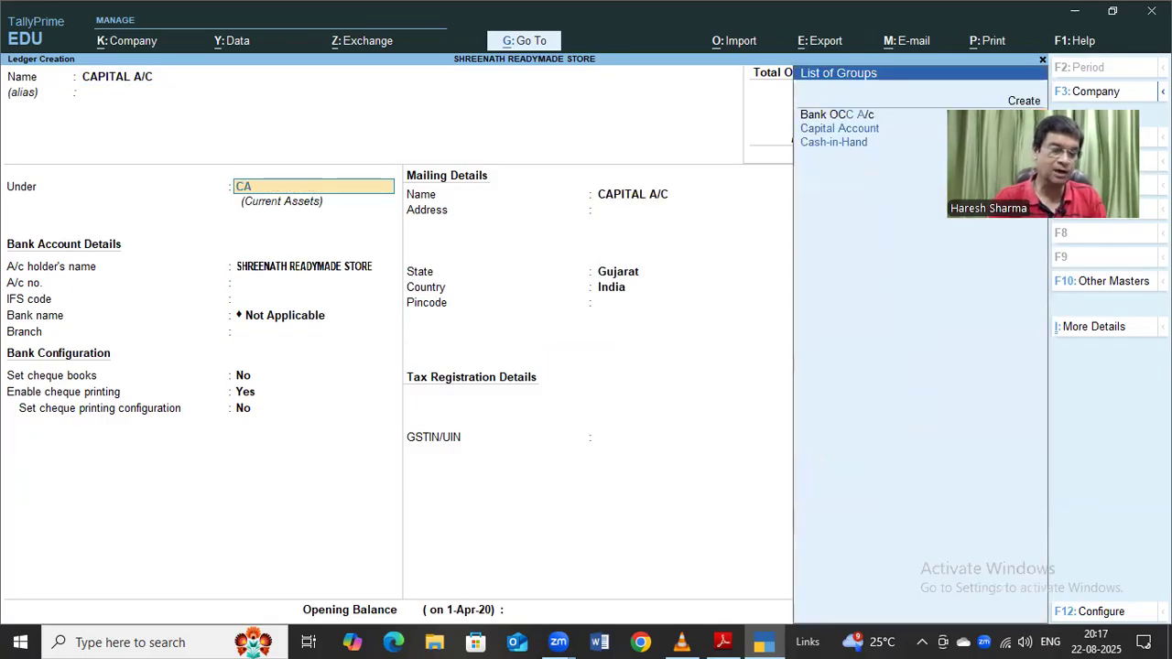
key(Return)
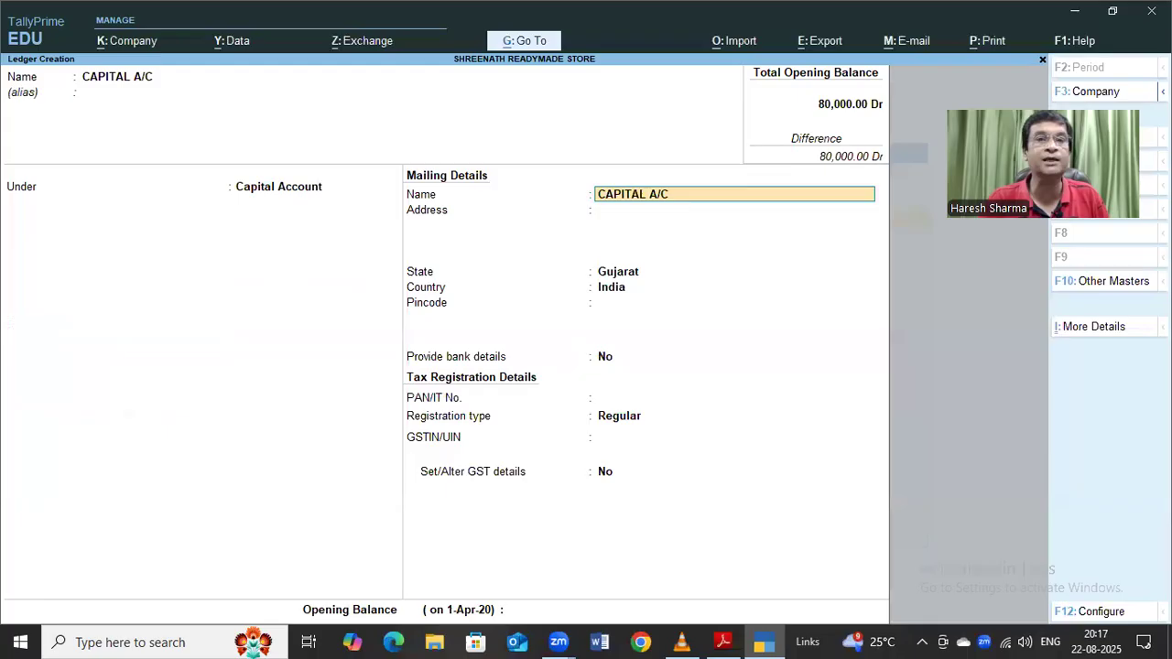
Keep the capital ledger's default mailing, banking and tax registration details, with address, pincode, PAN and GSTIN/UIN blank
key(Return)
key(Return)
key(Return)
key(Return)
key(Return)
key(Return)
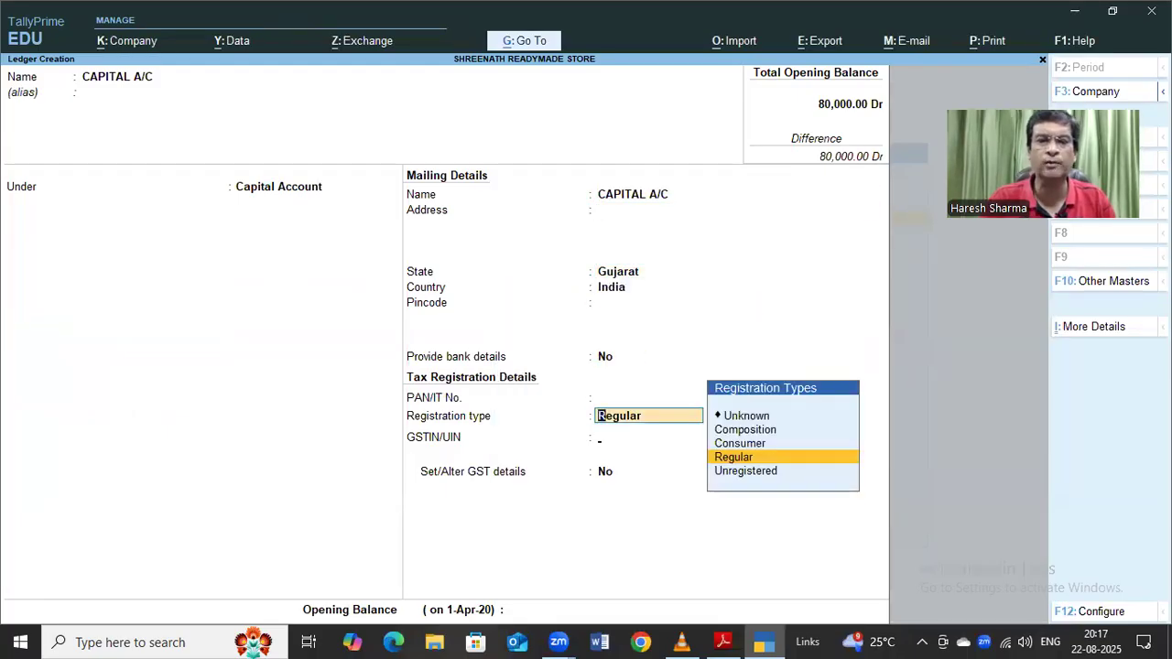
key(Return)
key(Return)
key(Return)
key(Return)
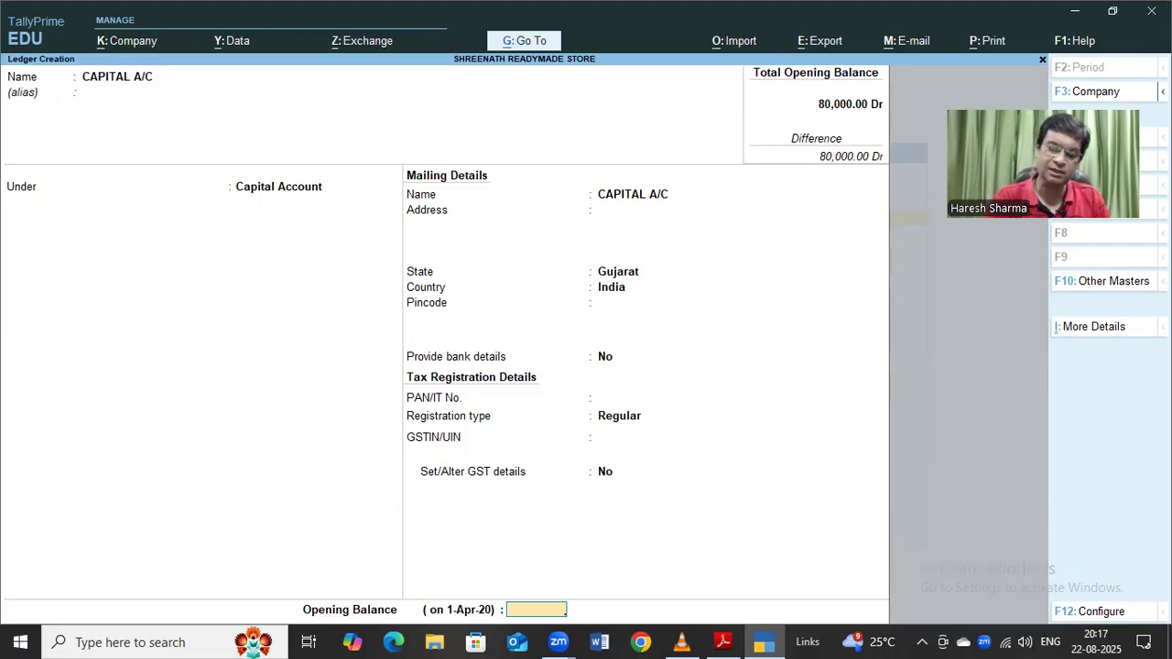
Set the capital ledger's opening balance to 1,60,000 Cr and save the ledger
text(1,60,0)
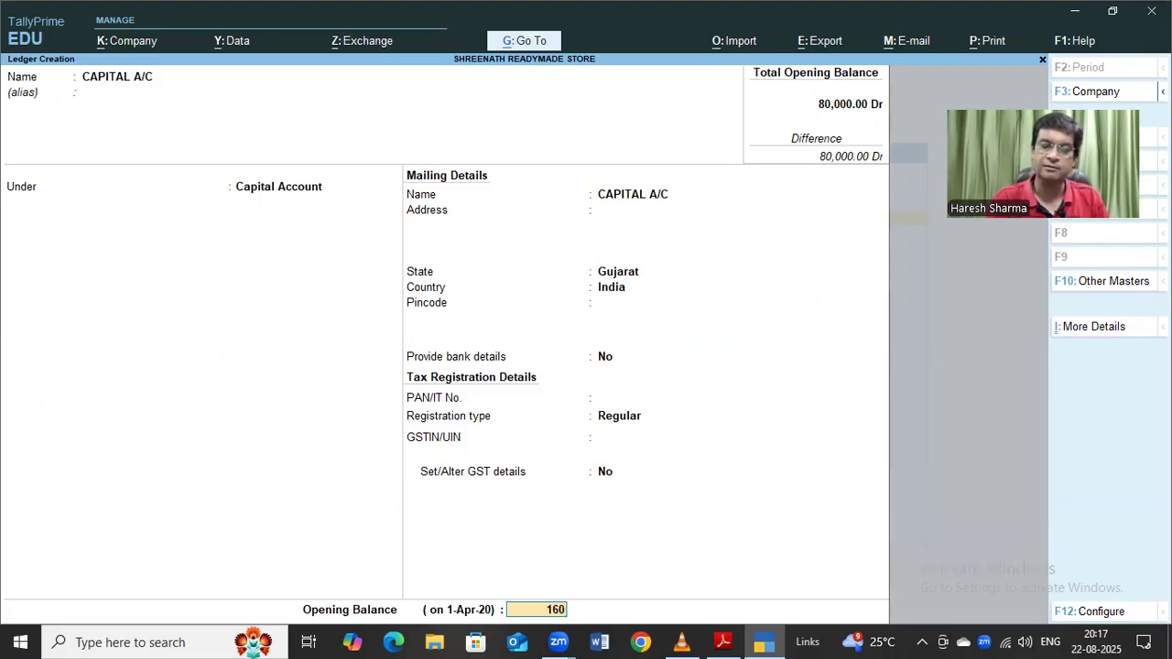
text(000)
key(Return)
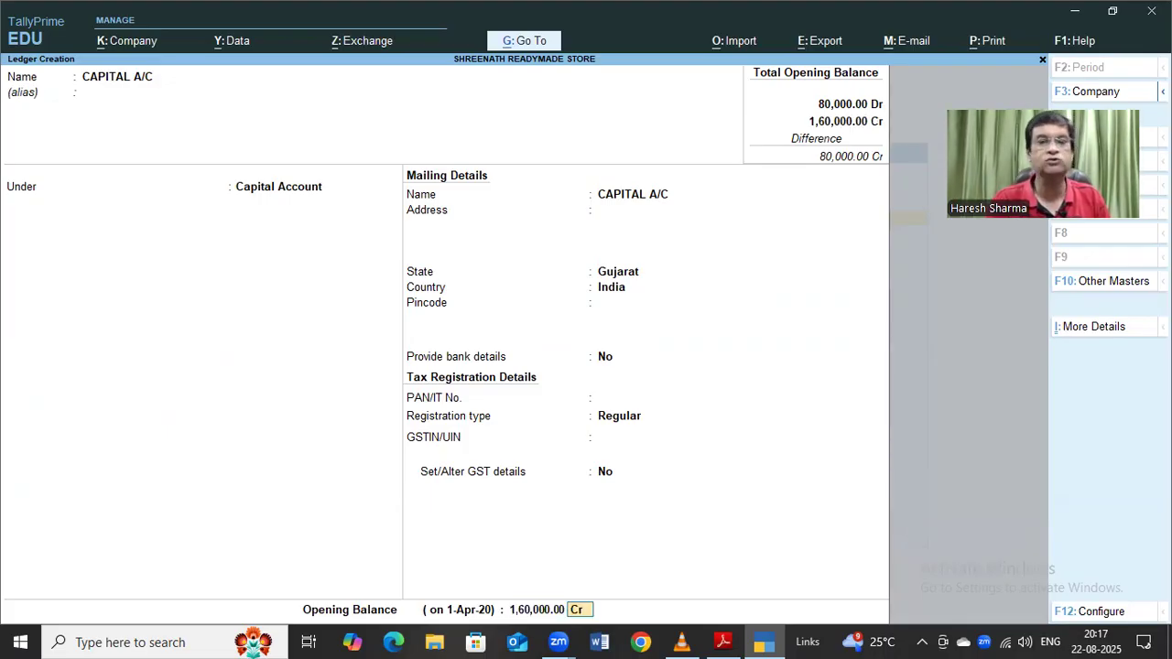
key(Return)
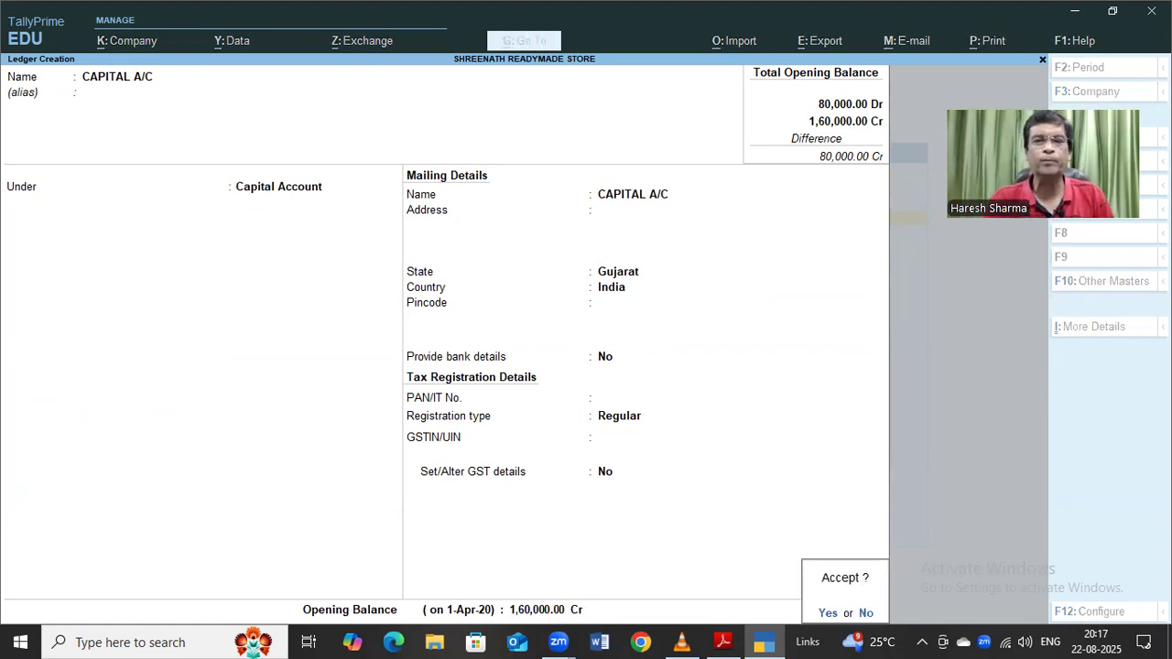
key(Return)
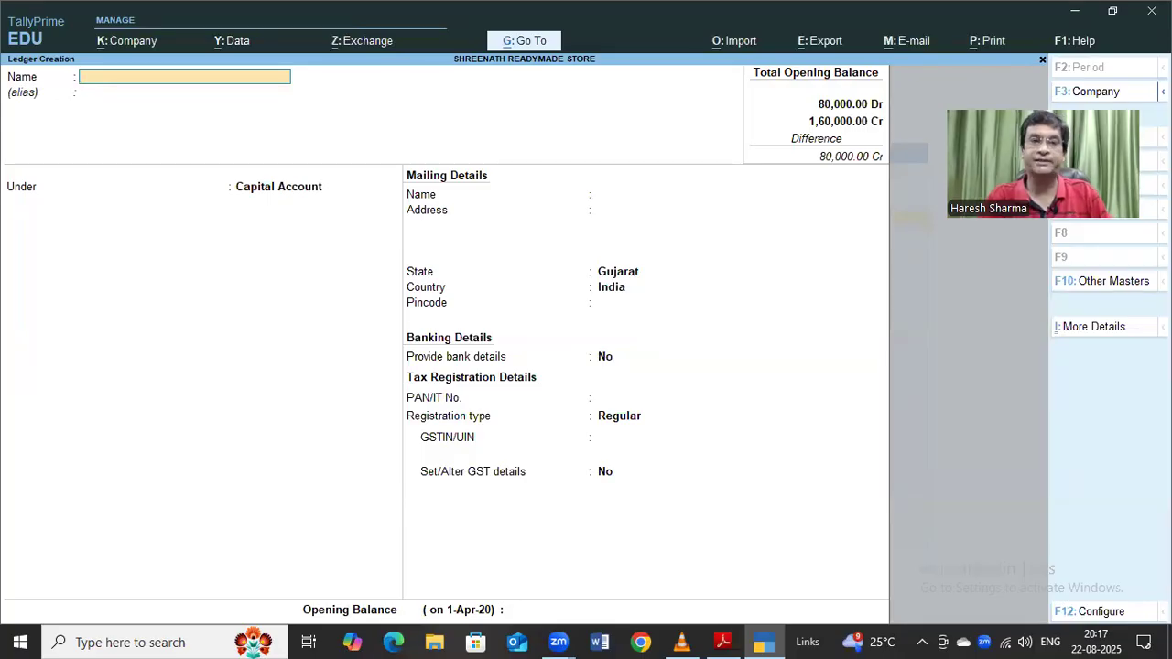
Leave ledger creation and open the existing Cash ledger for alteration
key(Escape)
key(Return)
key(Escape)
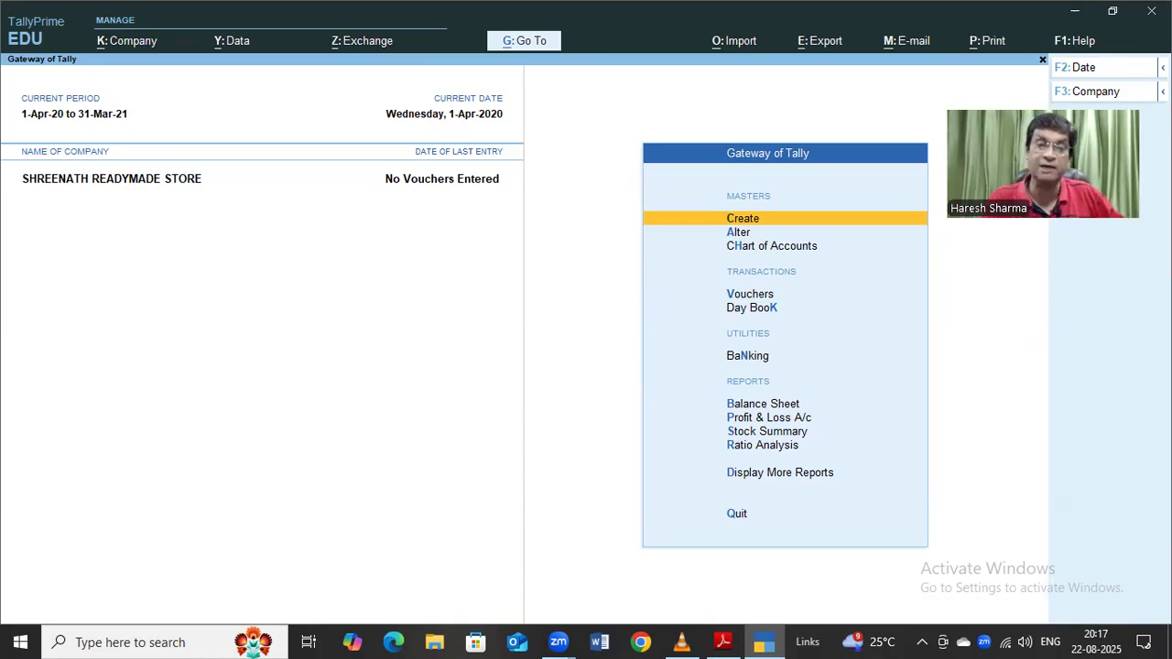
key(Down)
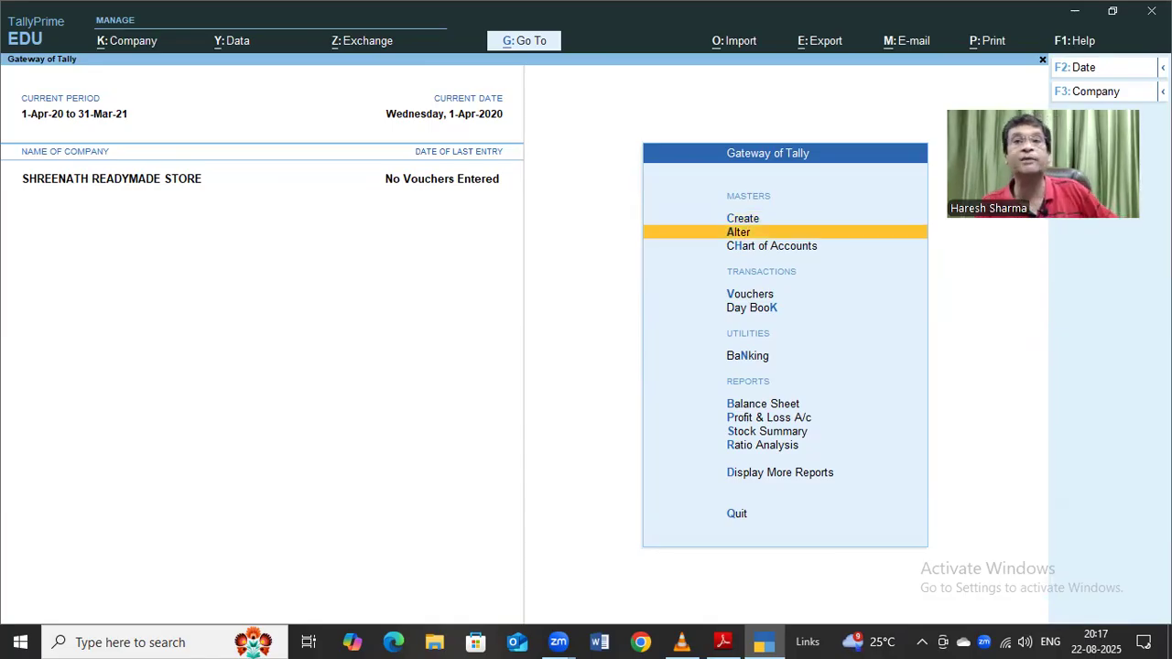
key(Return)
key(Down)
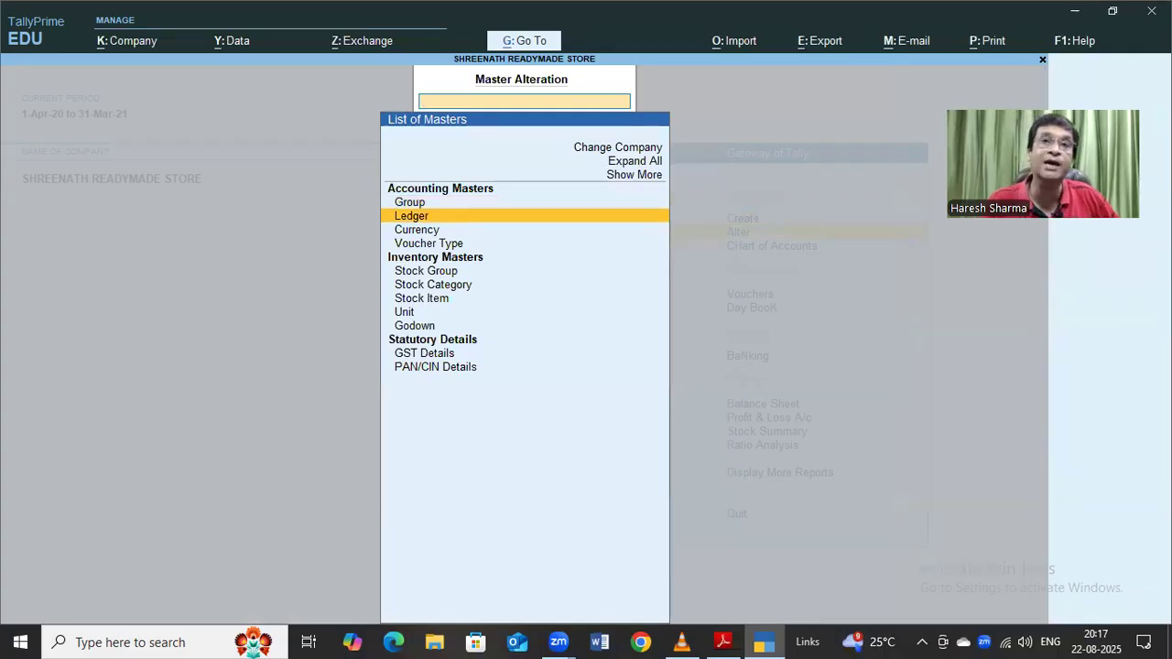
key(Return)
key(Down)
key(Down)
key(Return)
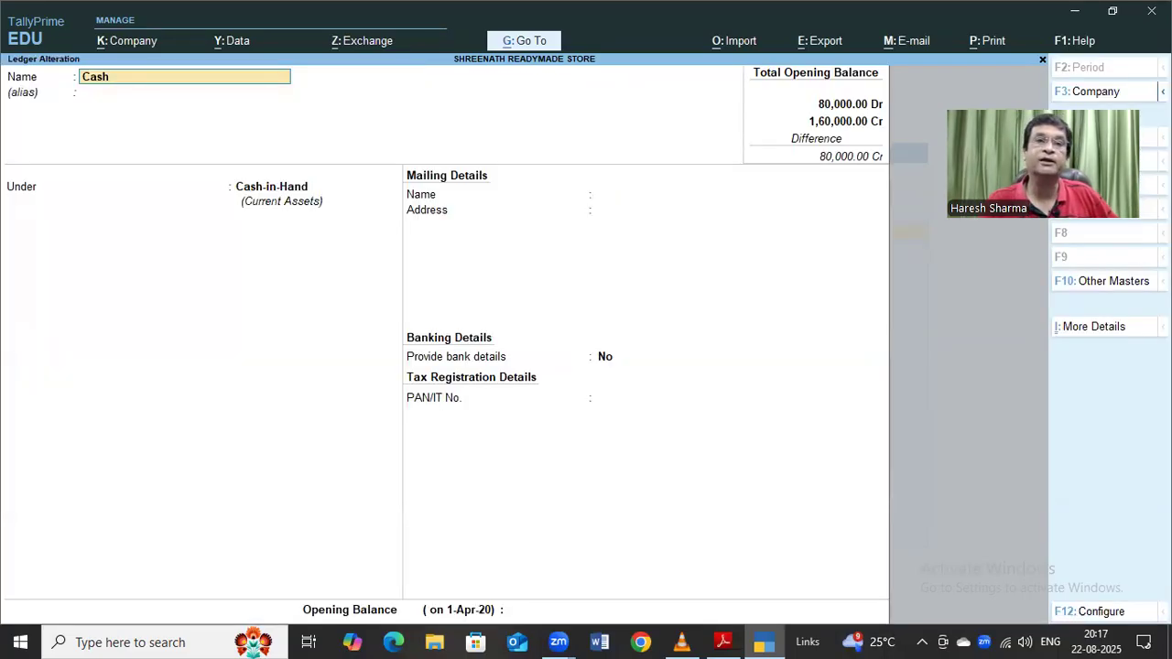
Keep the Cash ledger under Cash-in-Hand, set its opening balance to 80,000, save it and leave ledger alteration
key(Return)
key(Return)
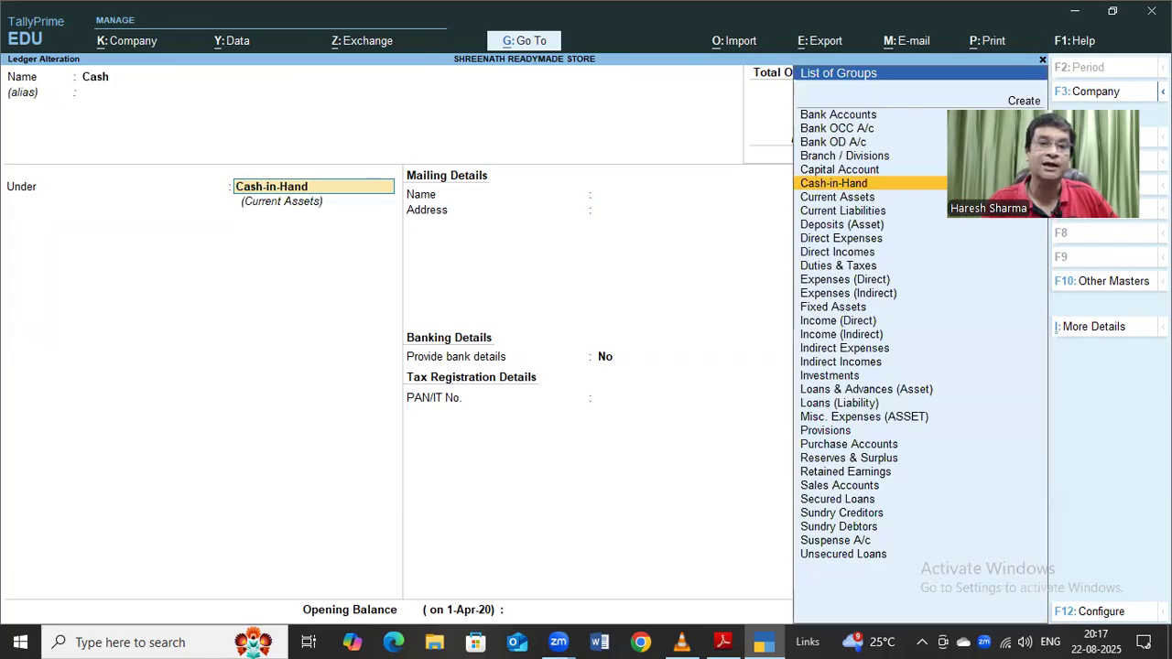
key(Return)
key(Return)
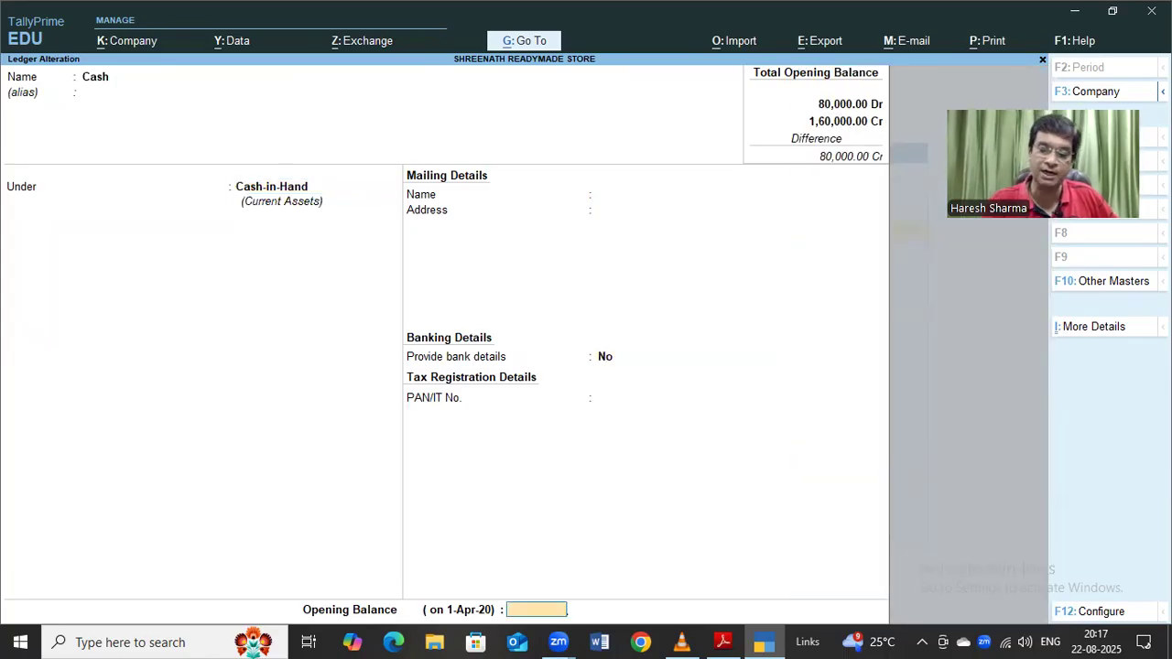
text(80,)
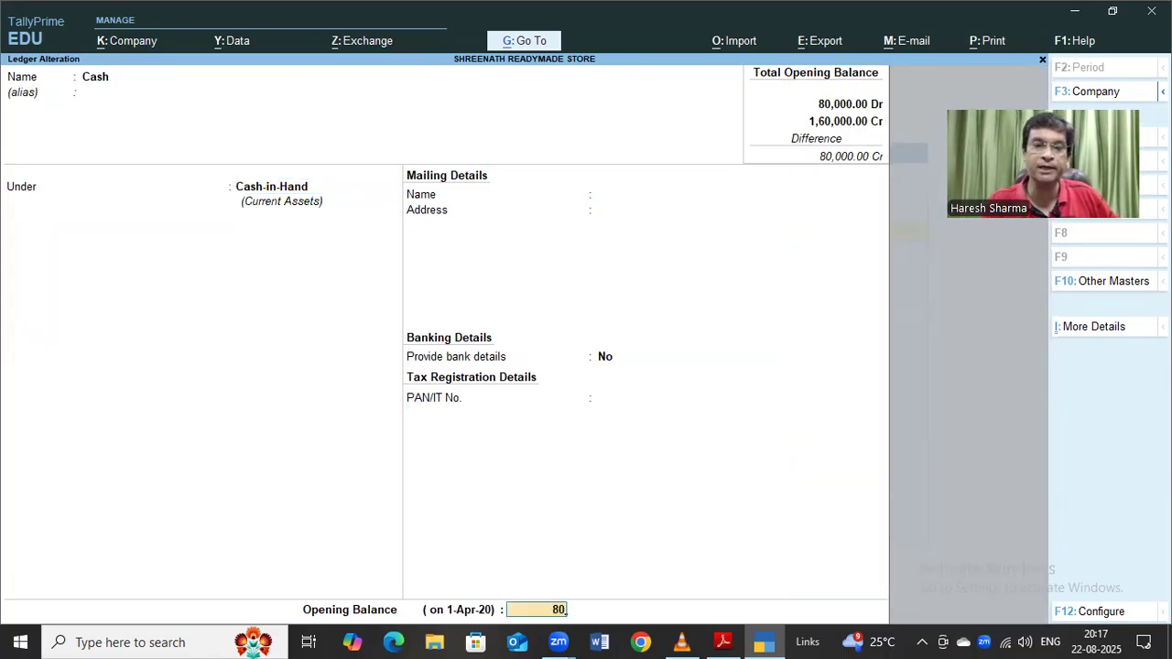
text(000)
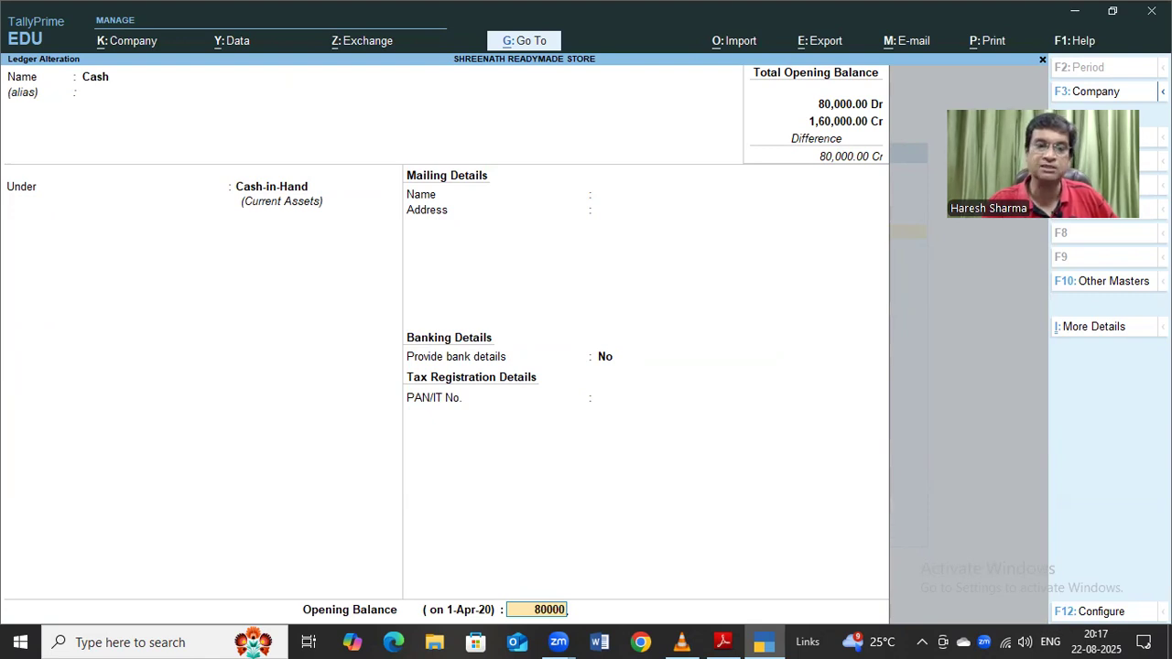
key(Return)
key(Return)
key(Return)
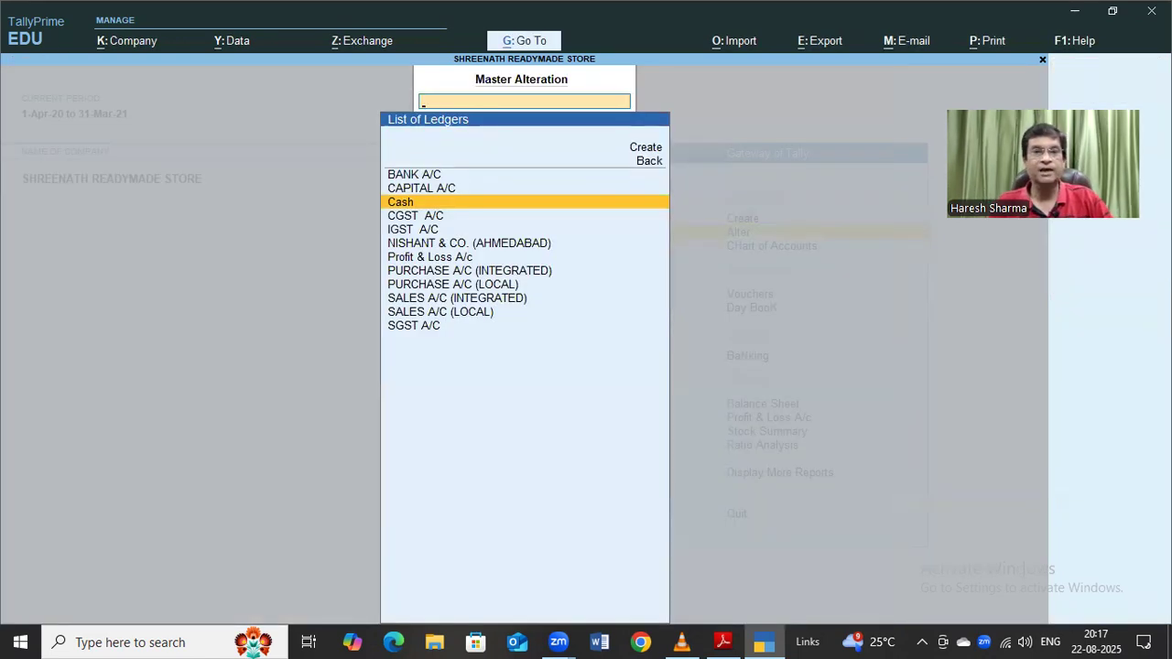
key(Escape)
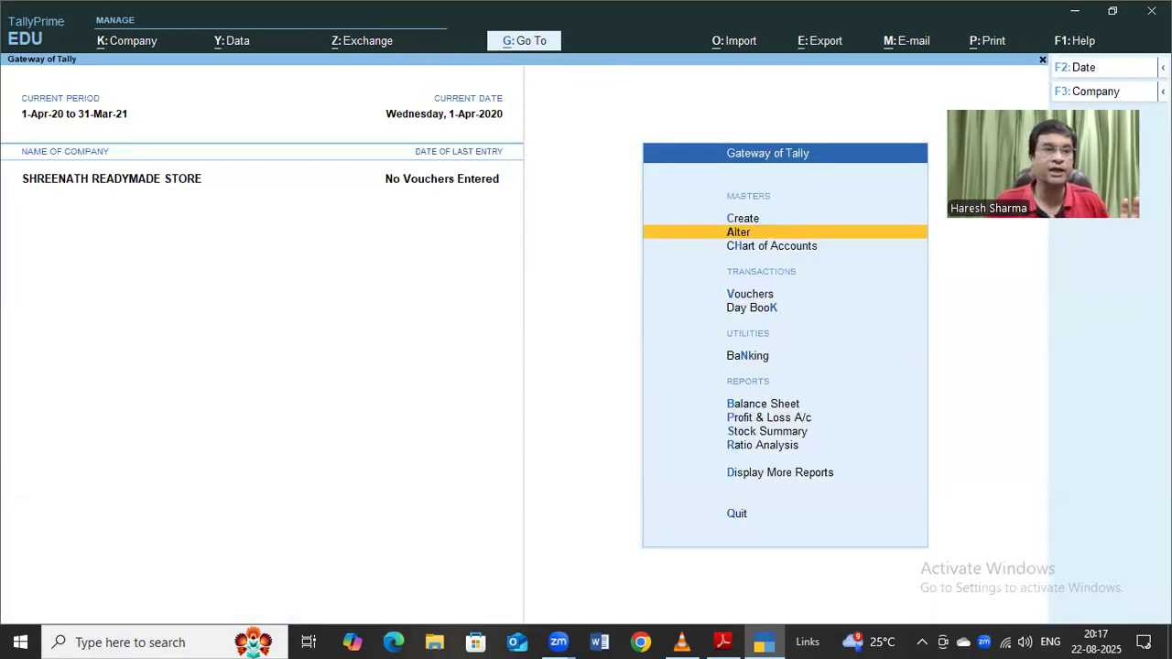
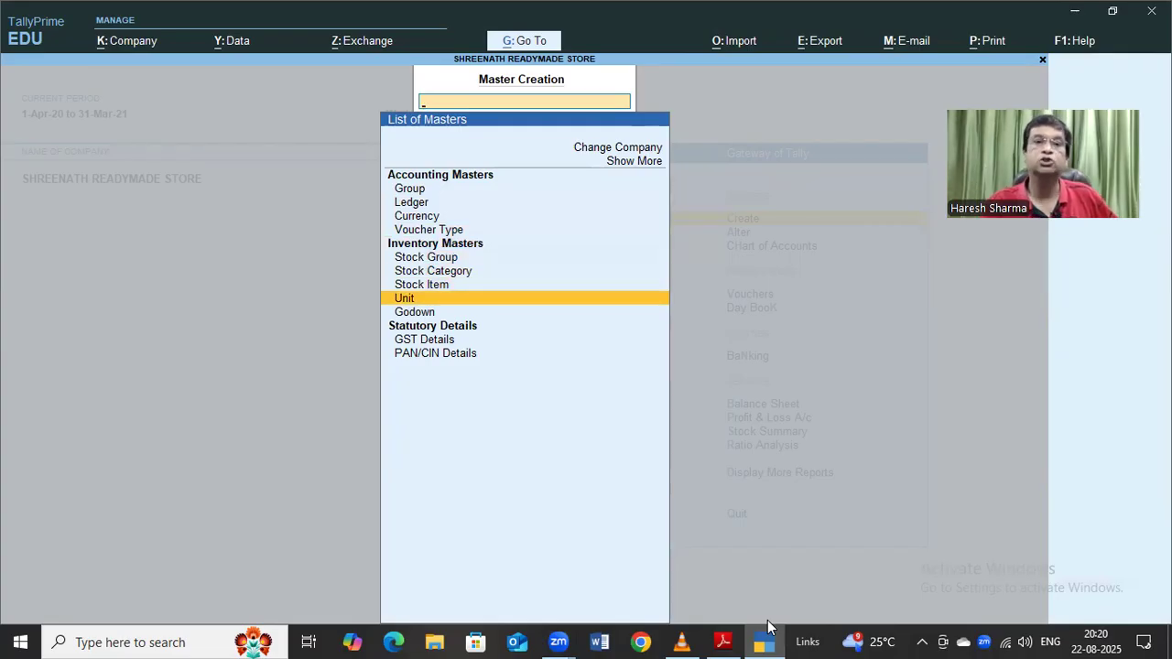
Create a simple unit with symbol PC, formal name PICES, UQC Not Applicable and 0 decimal places, and leave unit creation
key(Return)
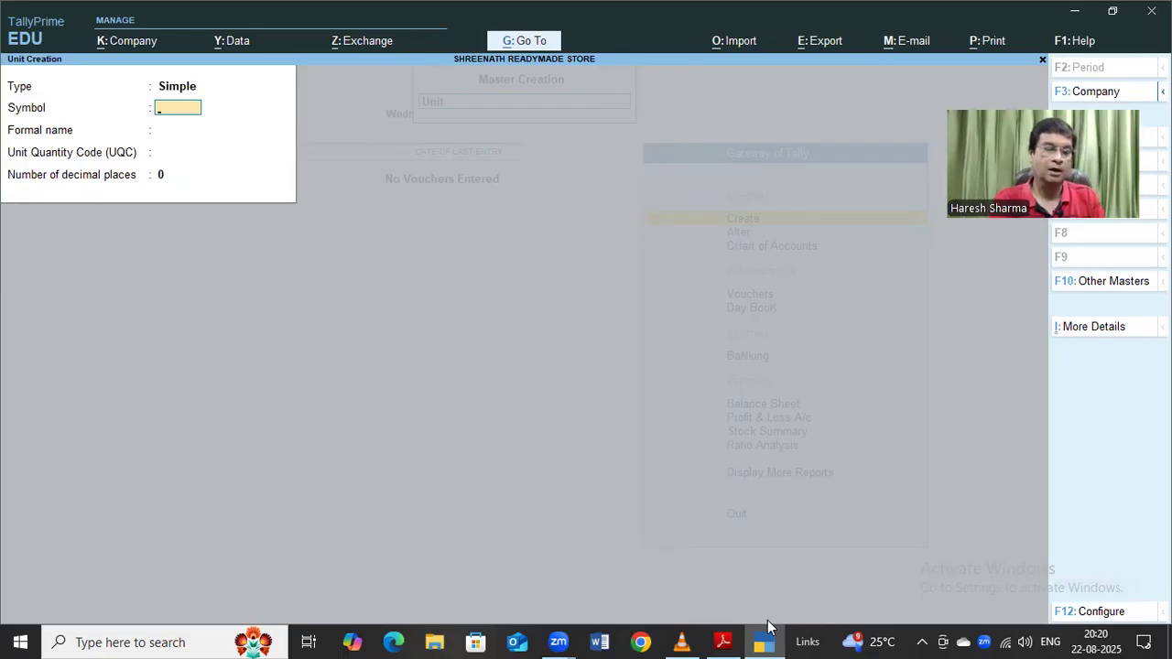
text(PC)
key(Return)
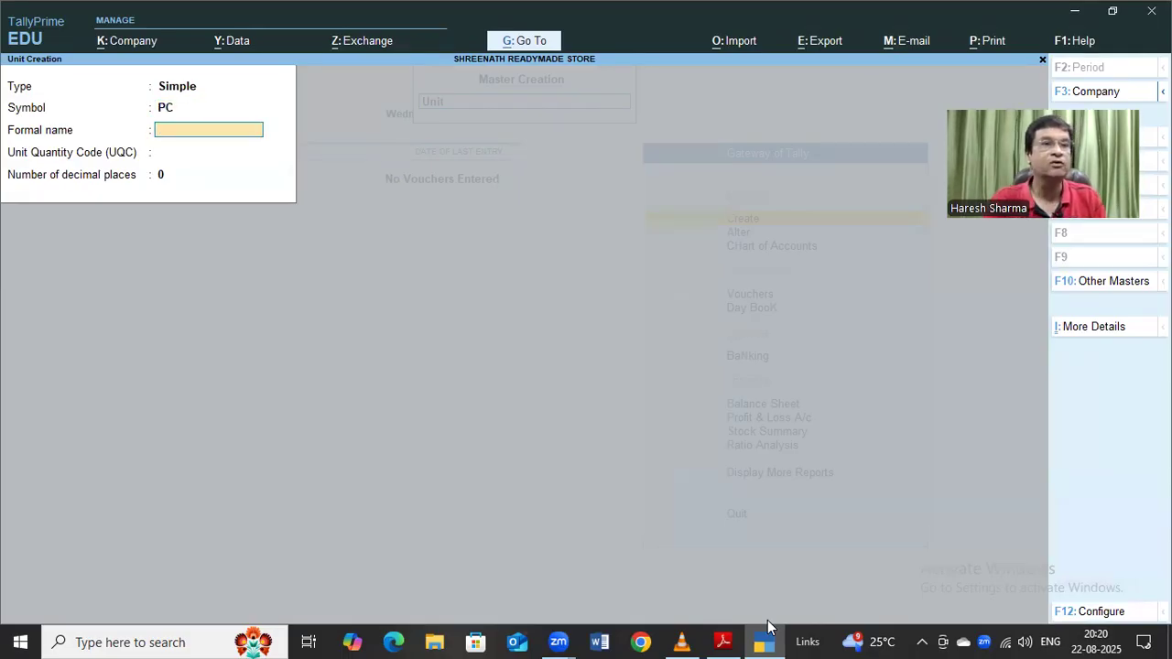
text(PICES)
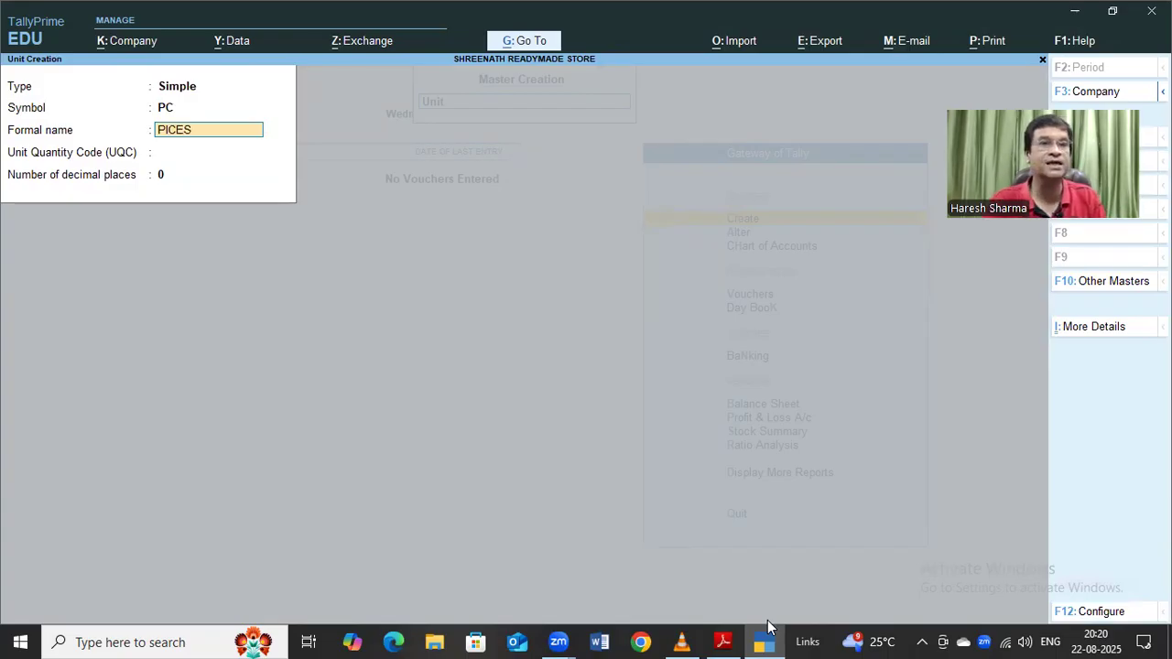
key(Return)
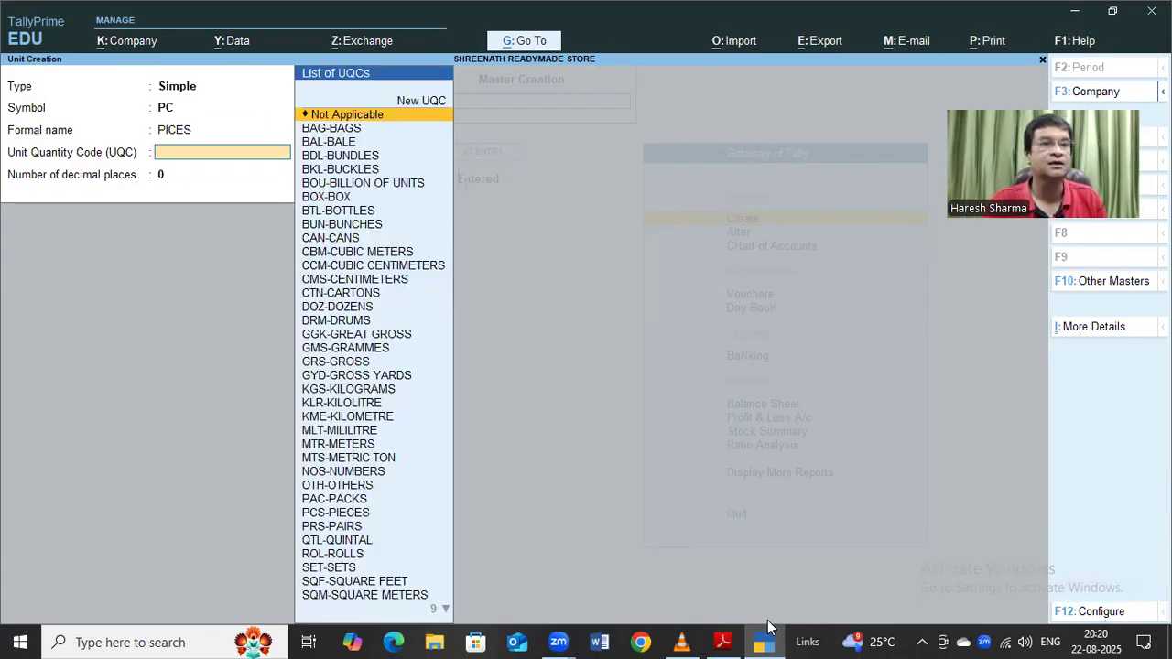
key(Return)
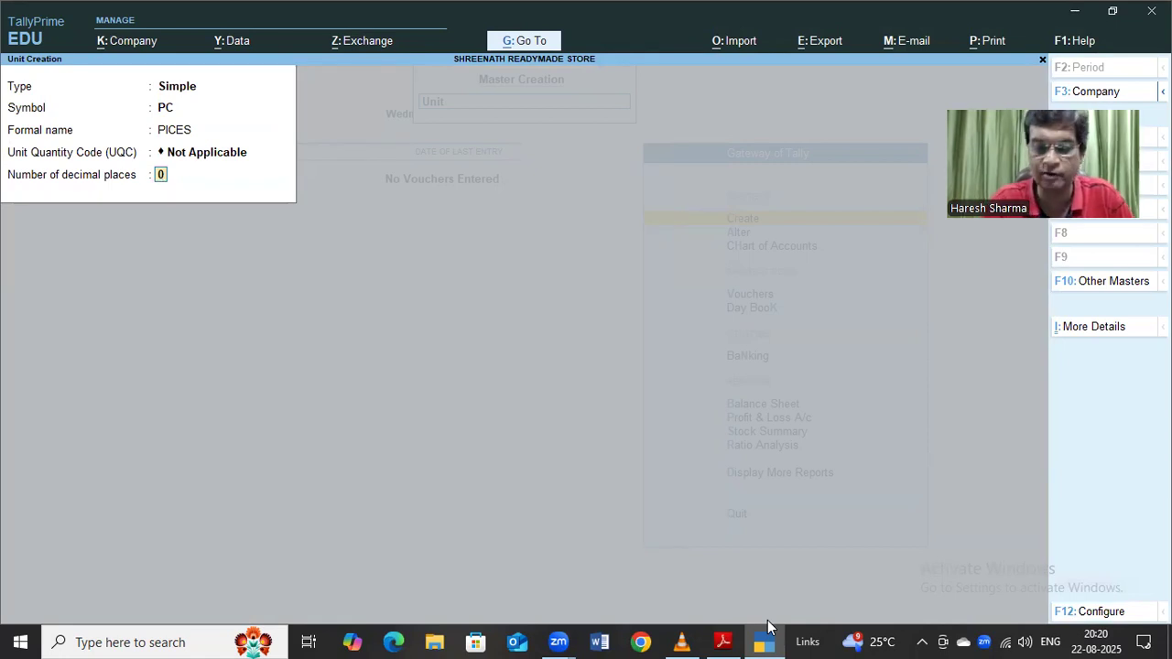
key(Return)
key(Return)
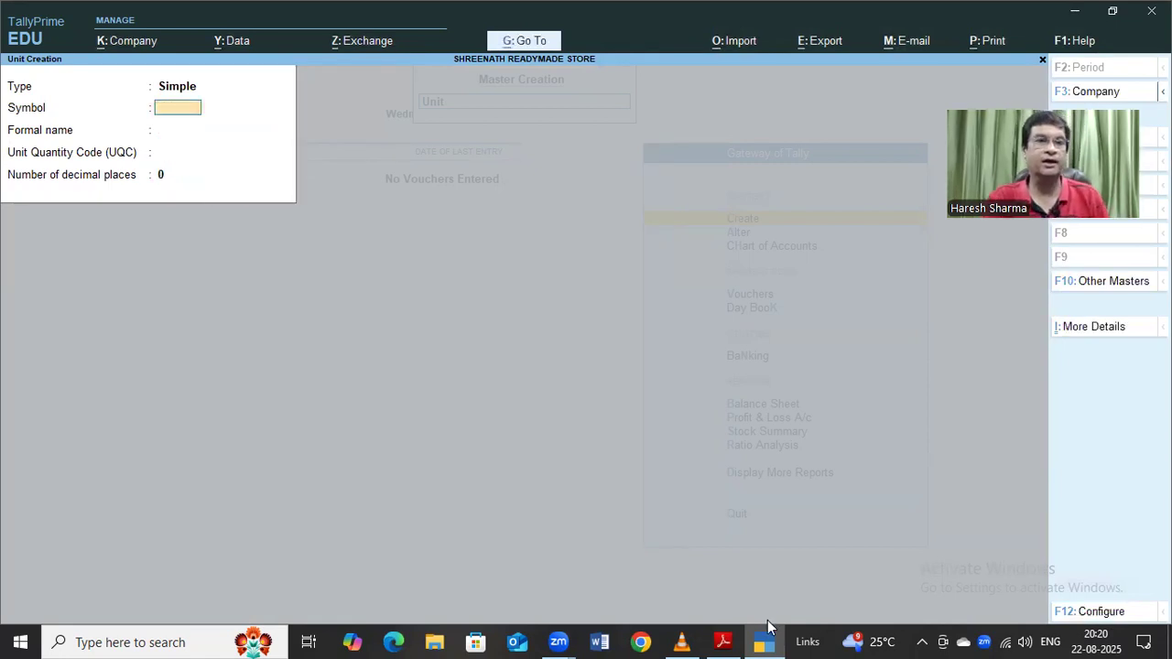
key(Escape)
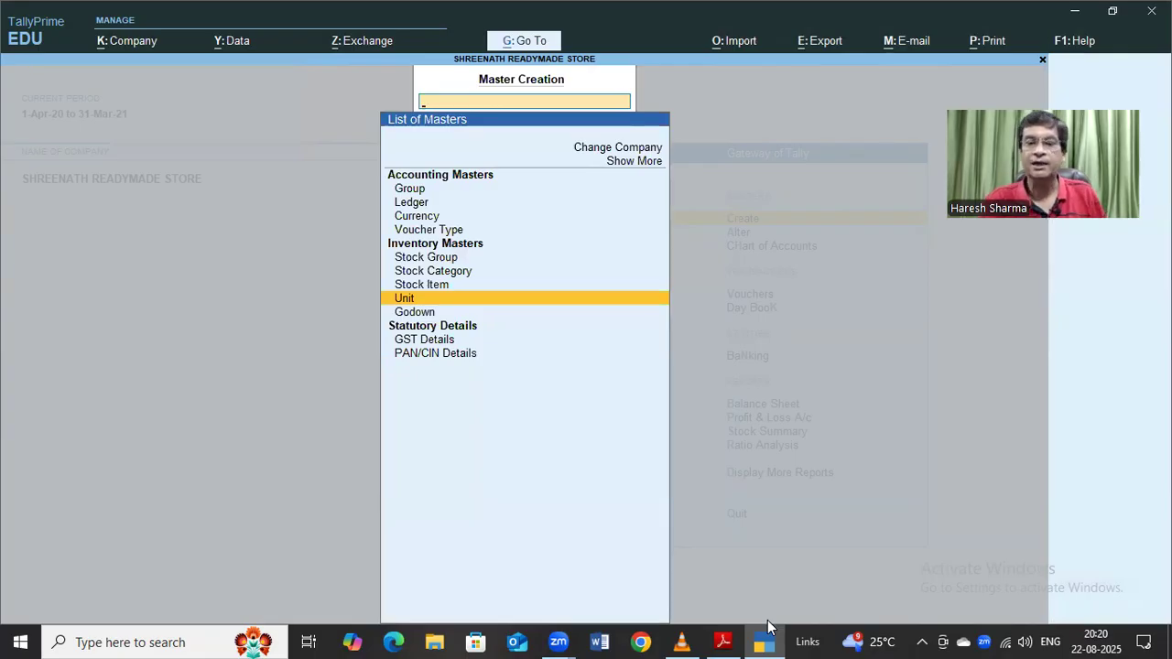
Check the stock group list in the Adobe Reader PDF and start creating a stock group in TallyPrime
click(724, 641)
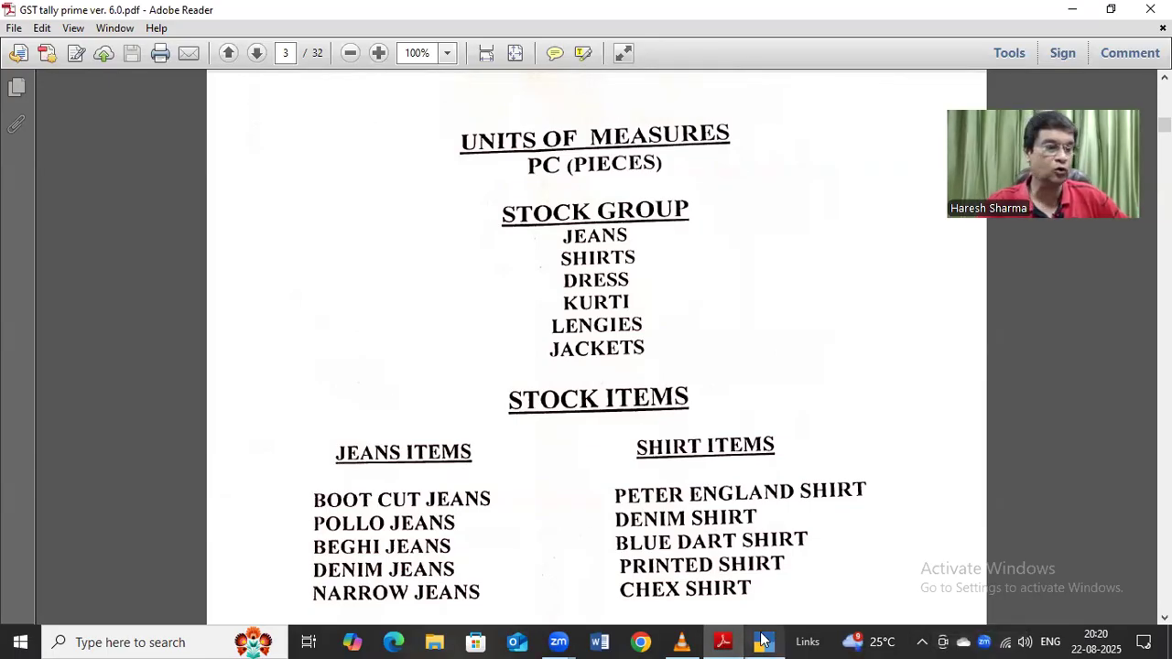
click(760, 640)
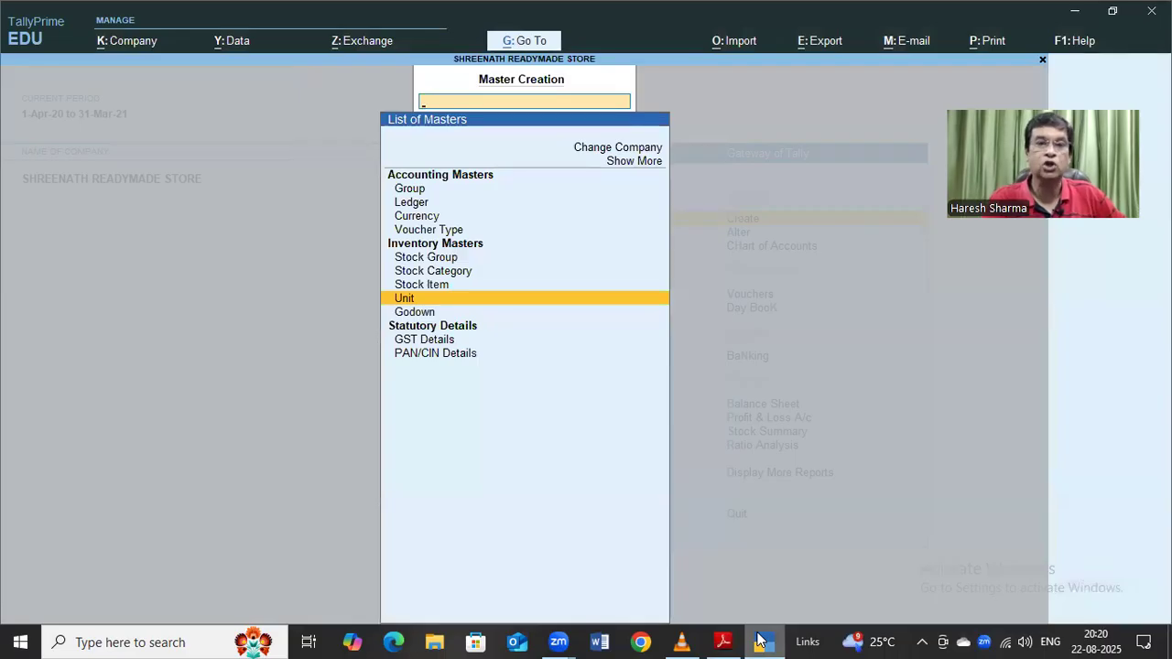
key(Up)
key(Up)
key(Up)
key(Return)
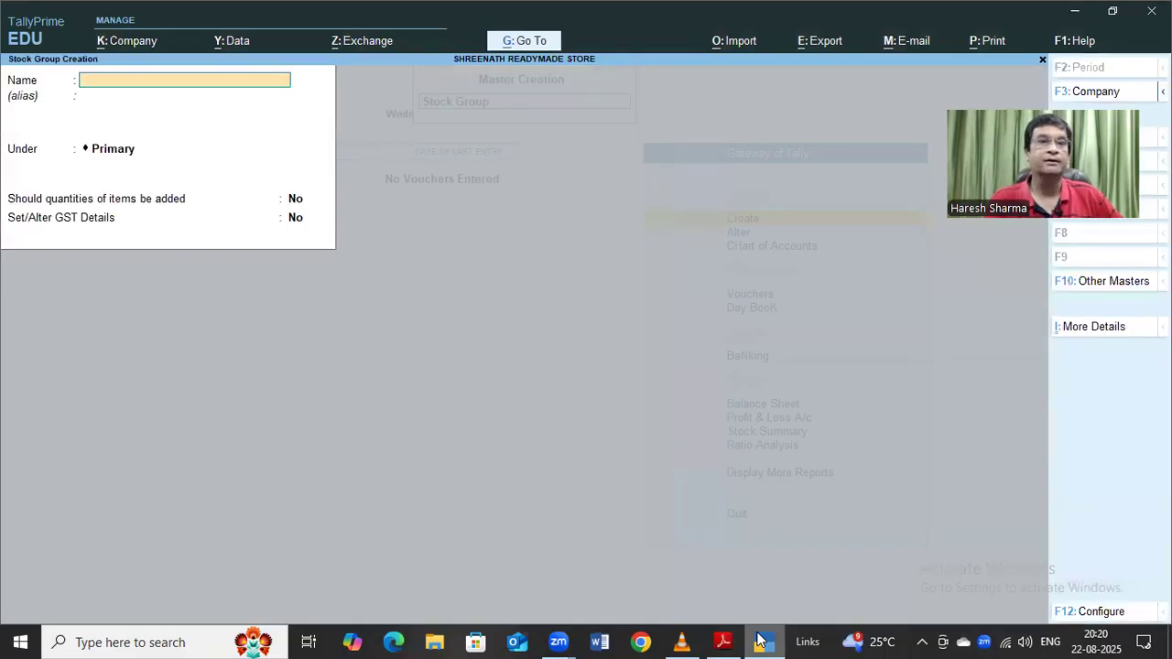
Name the stock group JEANS without an alias, keep it under Primary and set its item quantities to be added to Yes
text(JEANS)
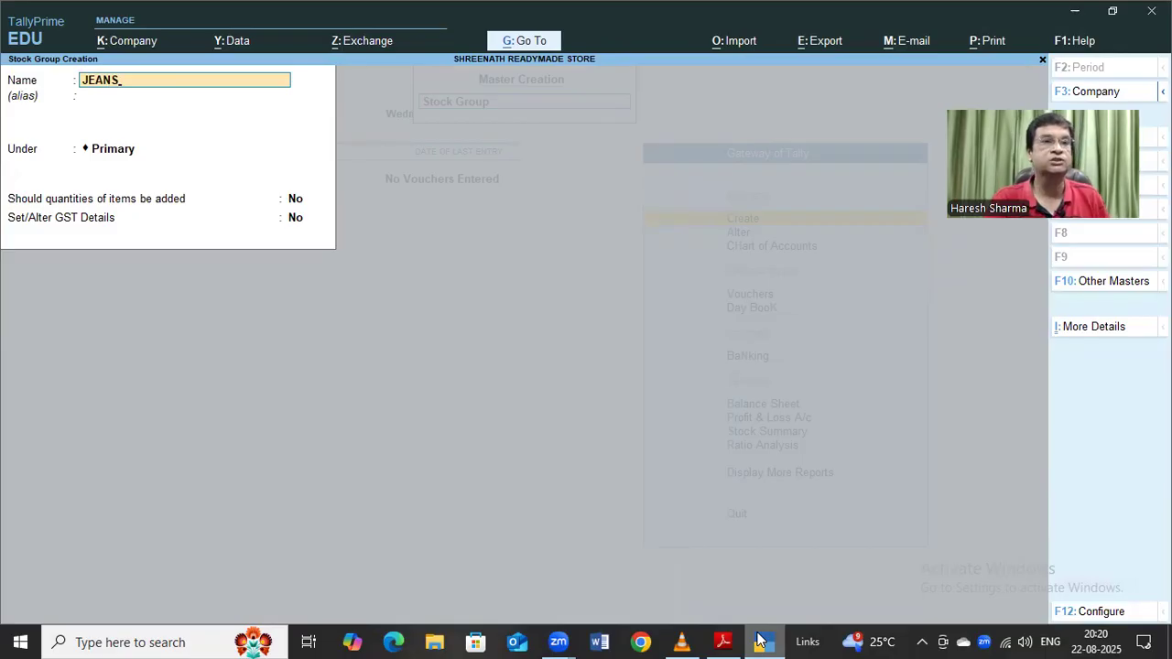
key(Return)
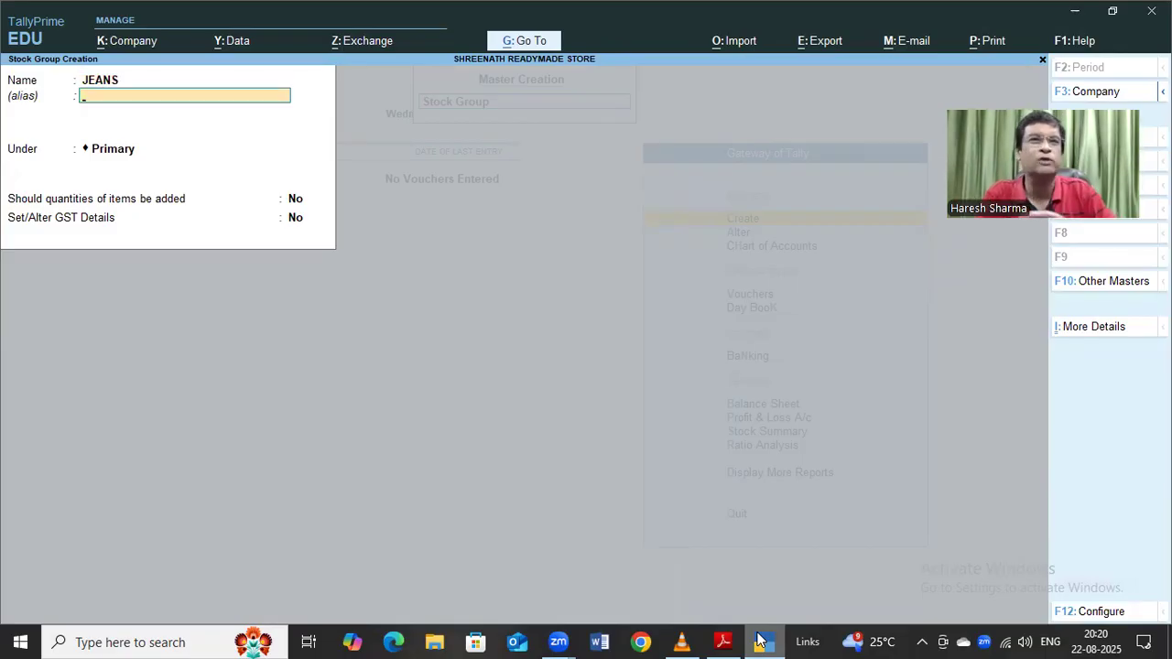
key(Return)
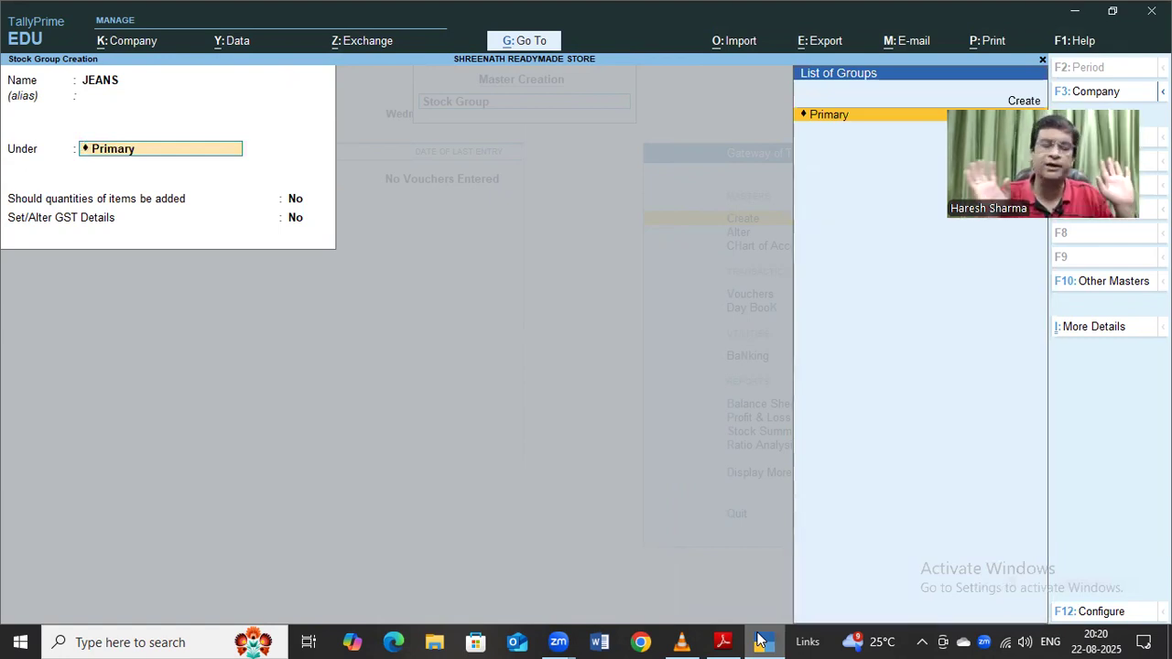
key(Return)
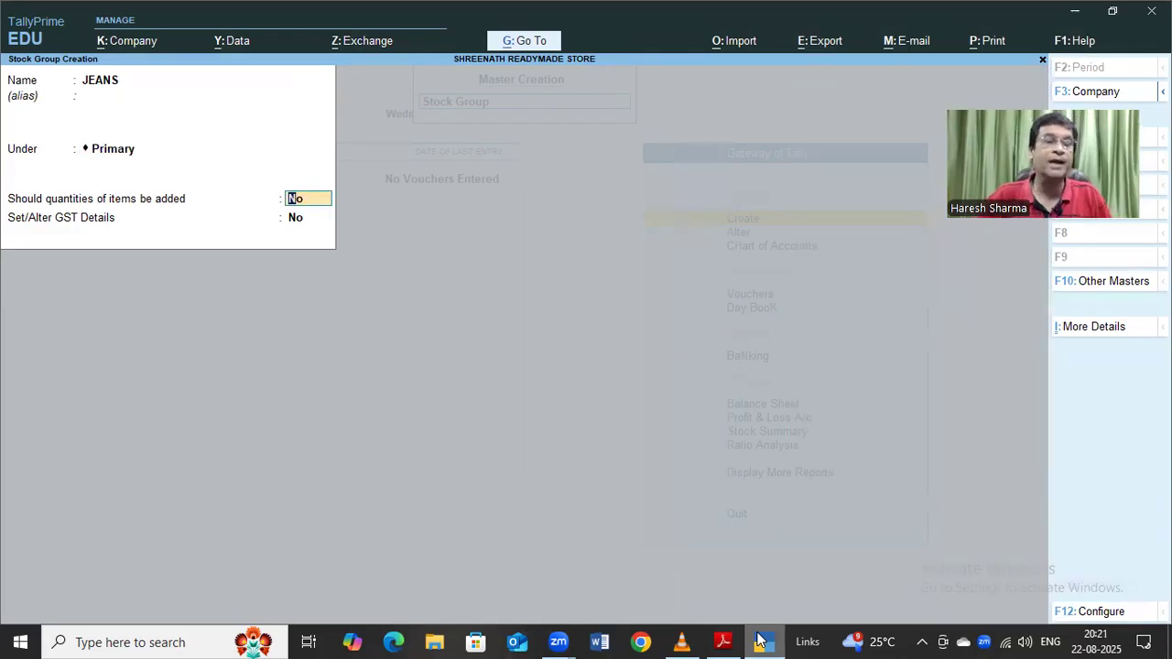
text(YES)
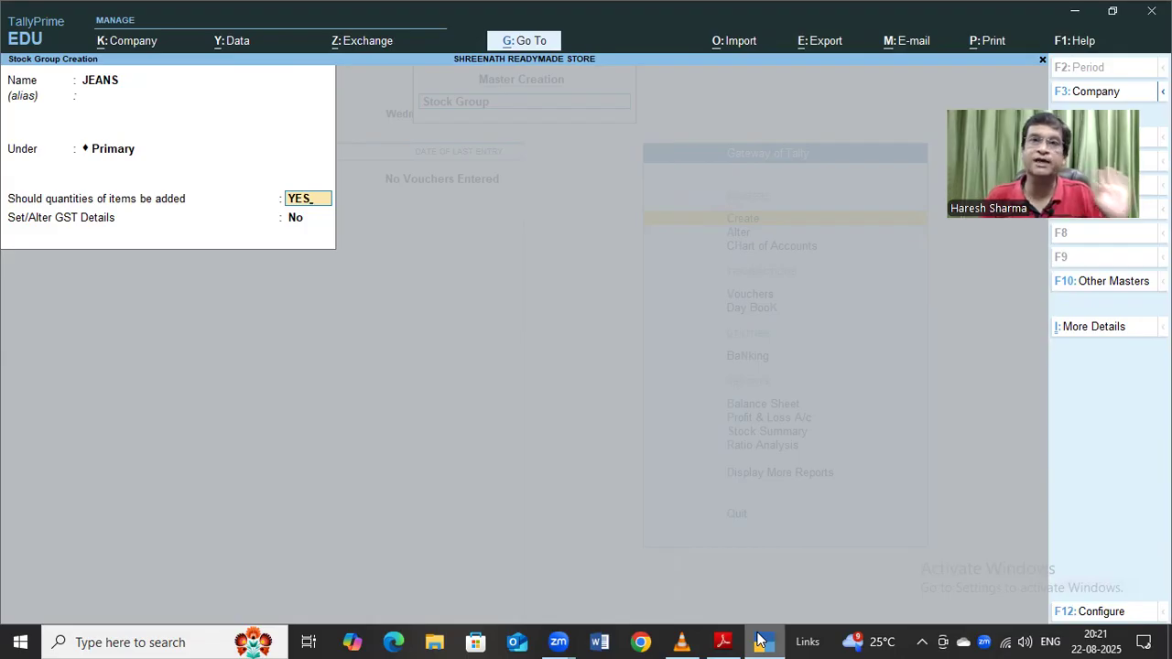
key(Return)
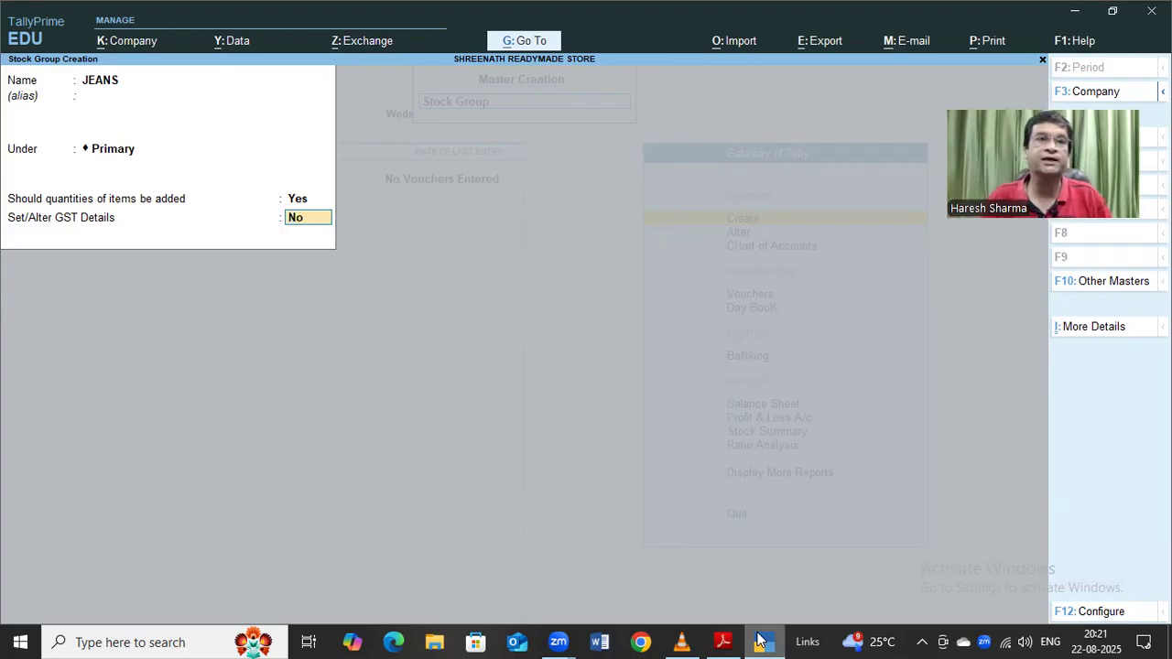
Enable GST details for the JEANS stock group and set its taxability to Taxable
text(YES)
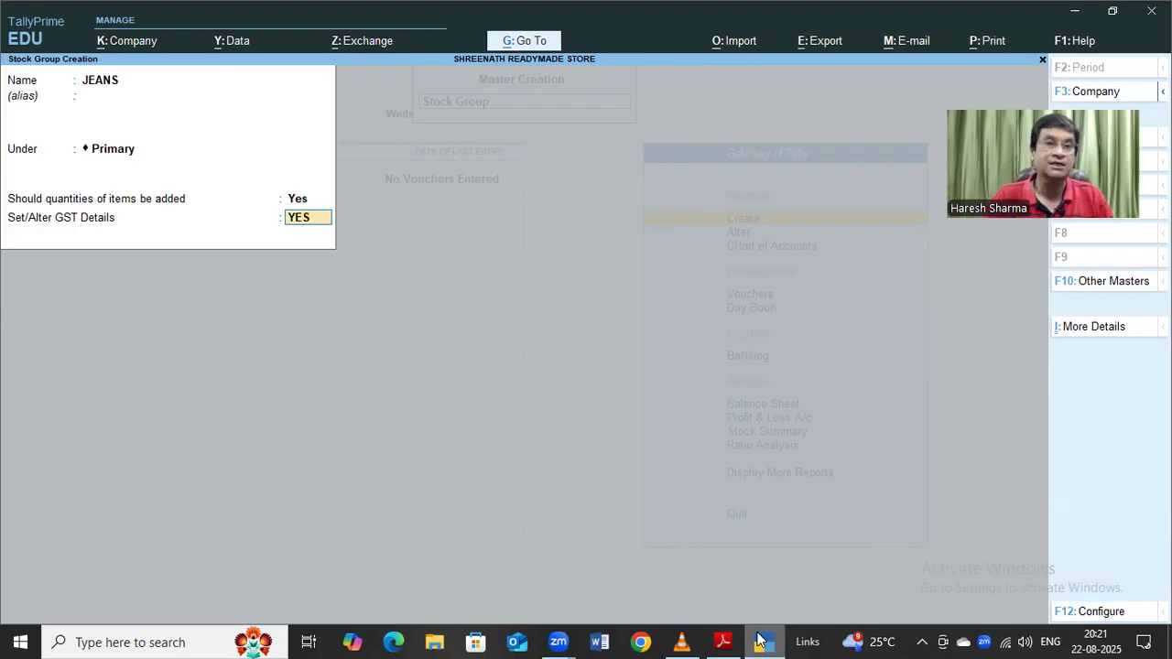
key(Return)
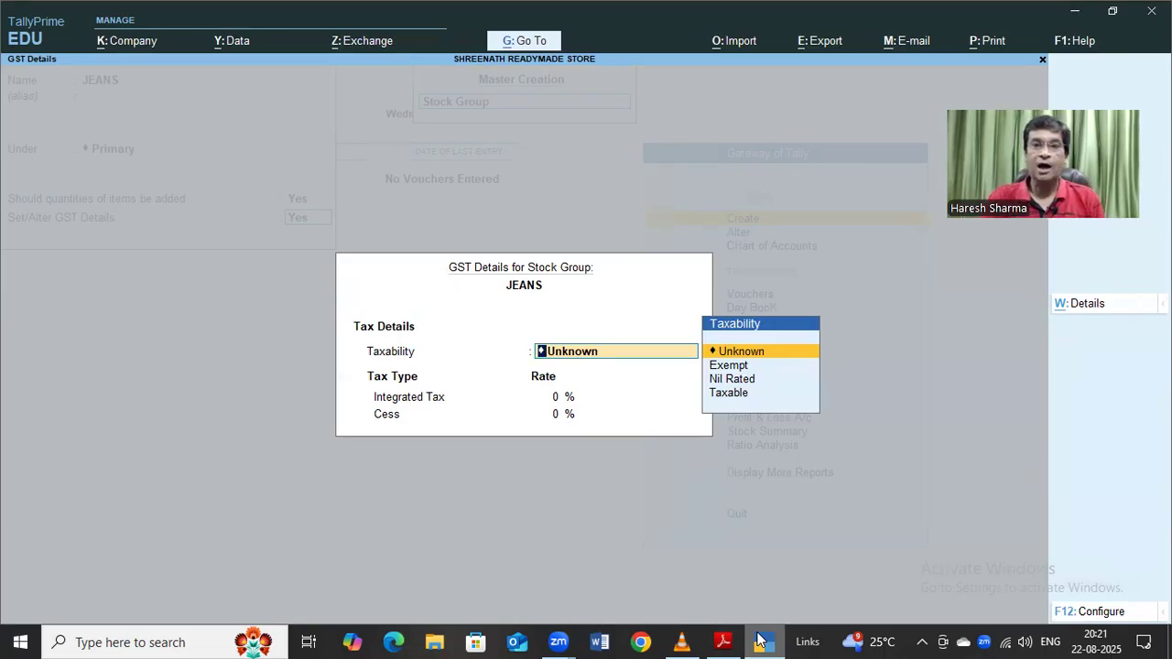
key(Down)
key(Down)
key(Down)
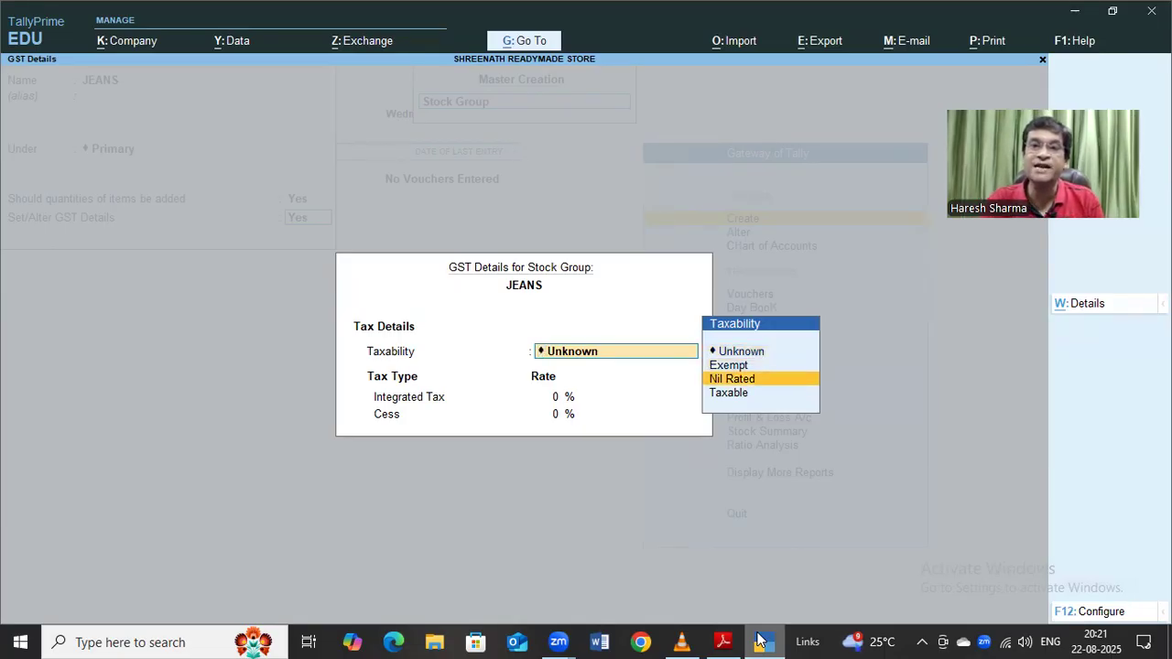
key(Up)
key(Up)
key(Down)
key(Up)
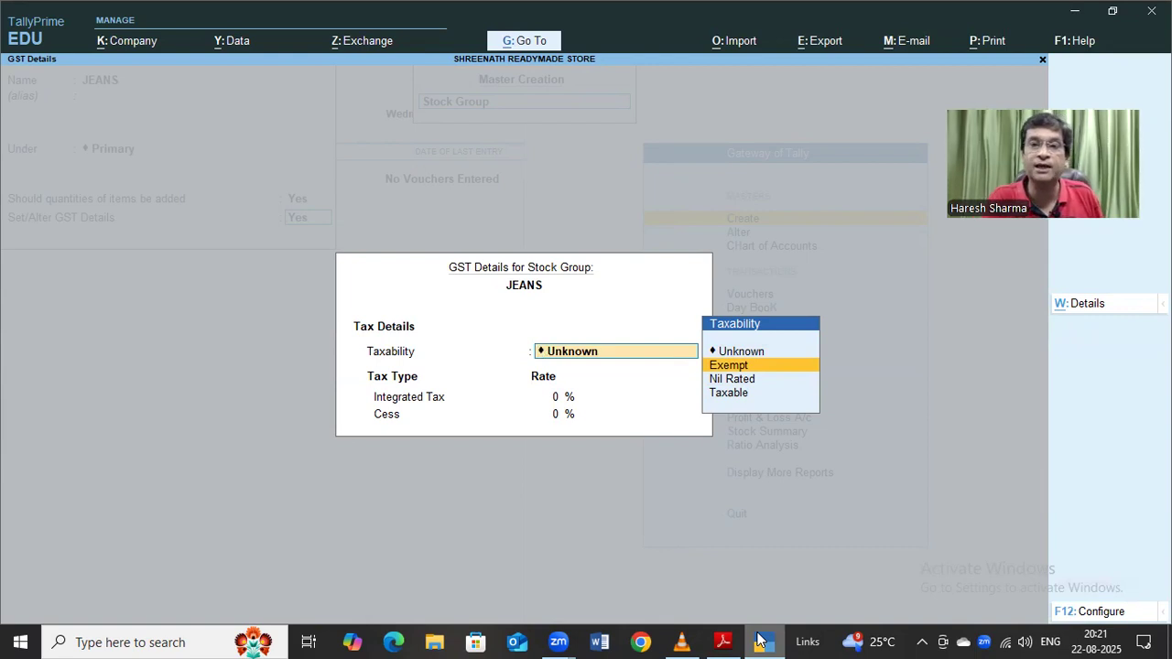
key(Down)
key(Down)
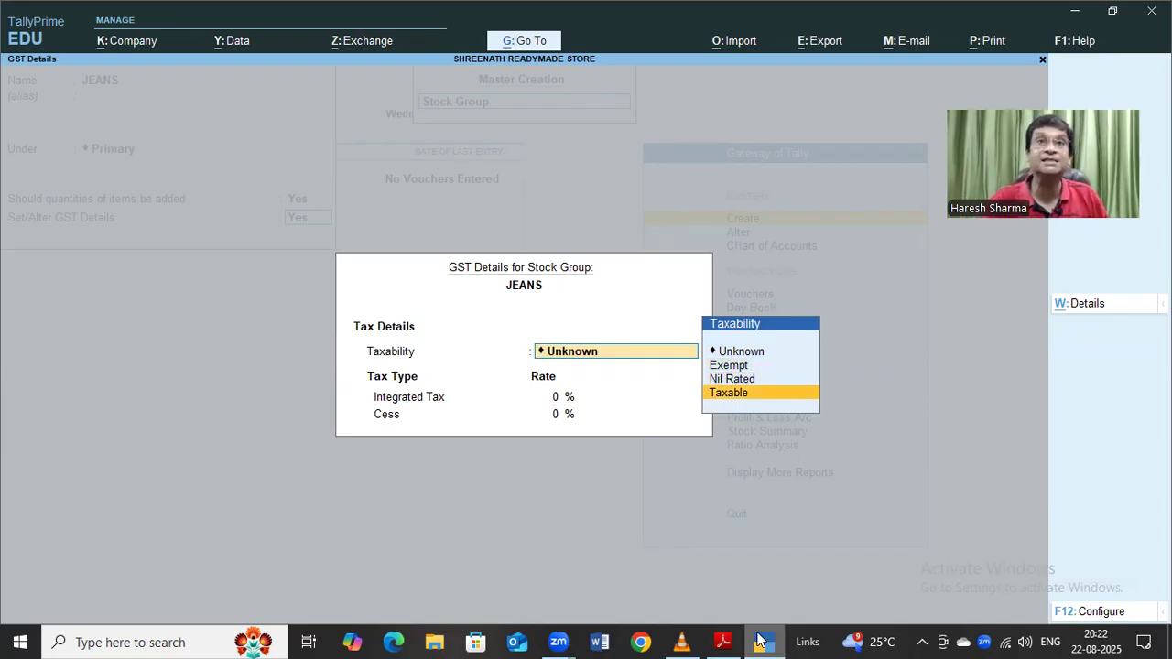
key(Return)
Set the integrated tax rate for JEANS to 10%, keep cess at 0% and save the stock group
text(1)
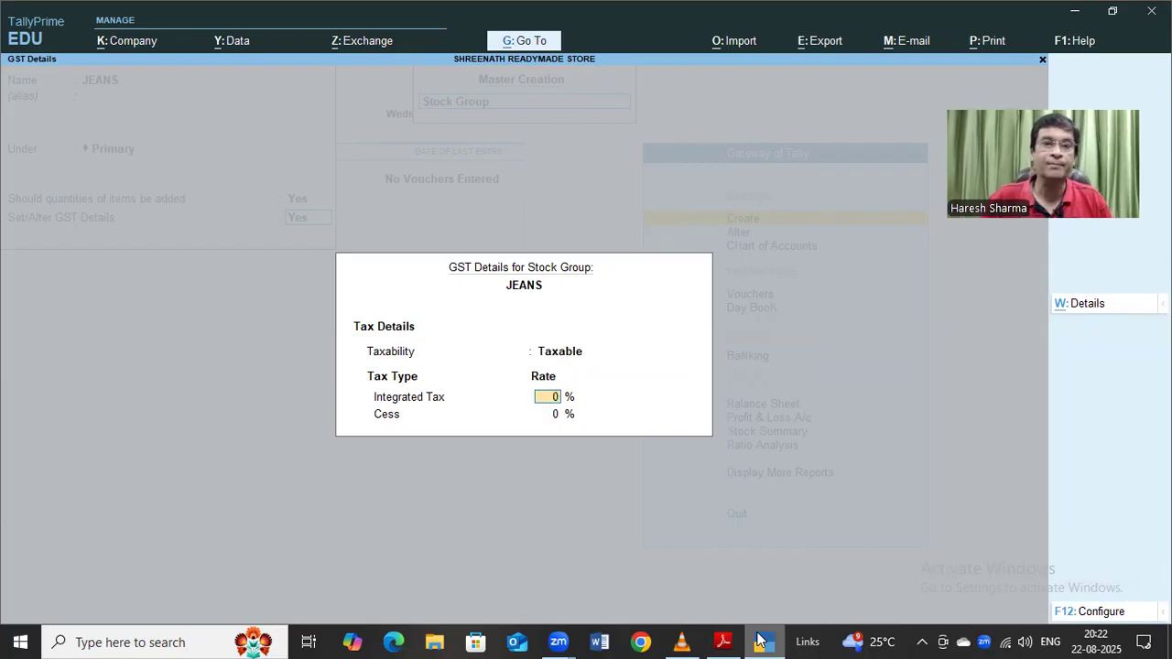
text(0)
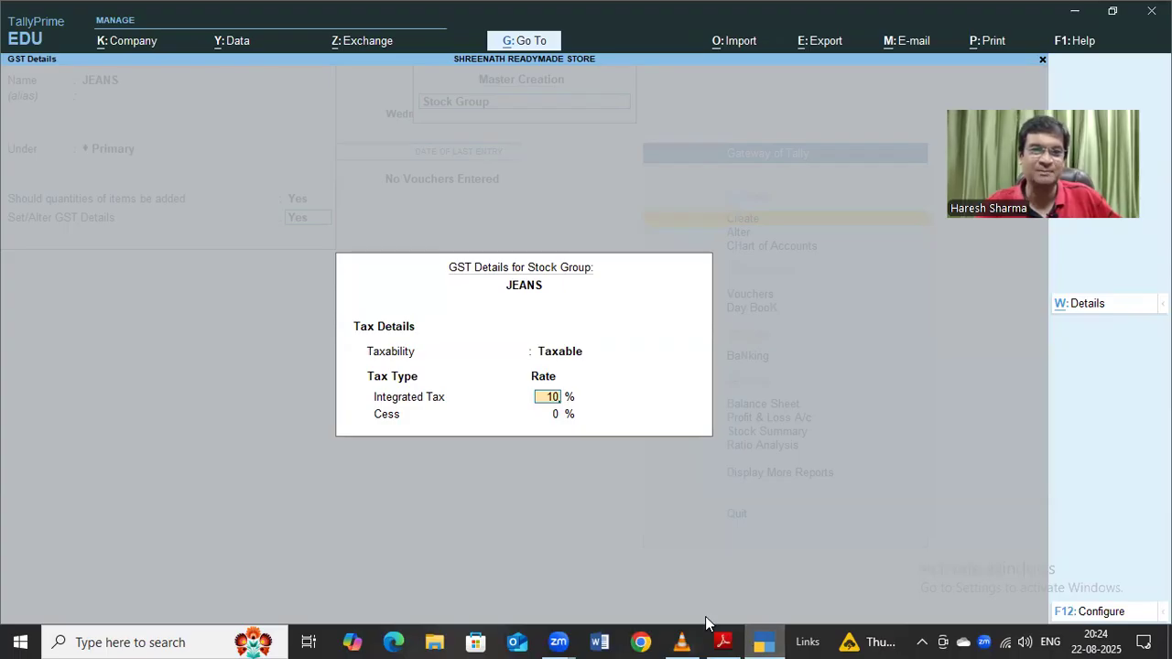
click(259, 605)
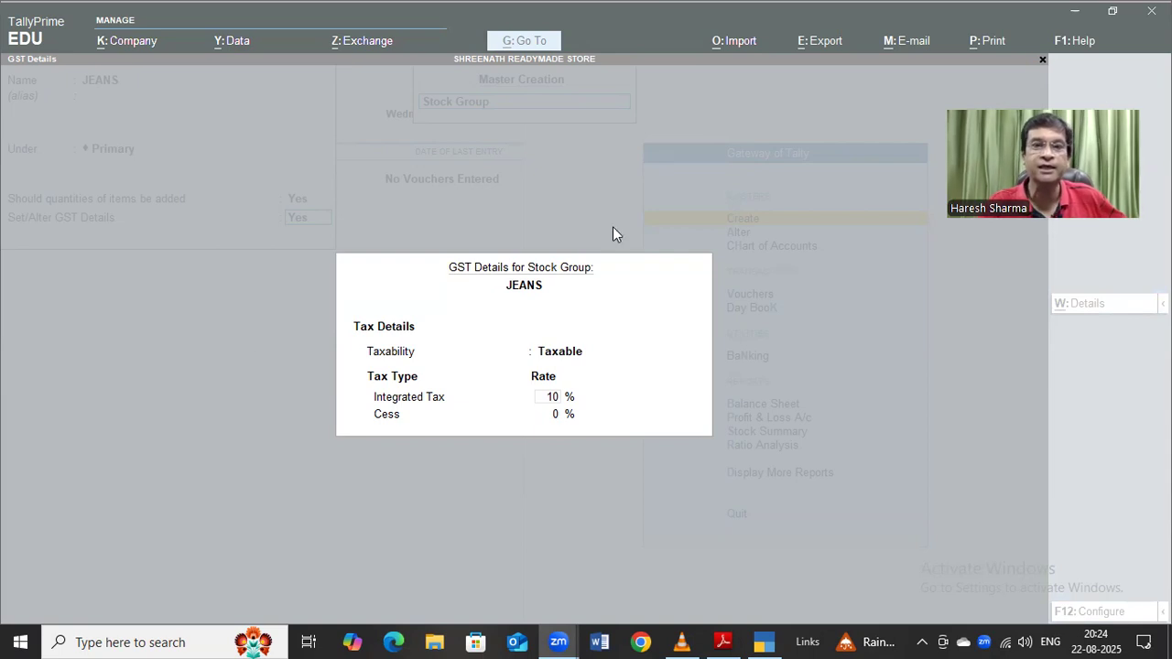
click(673, 313)
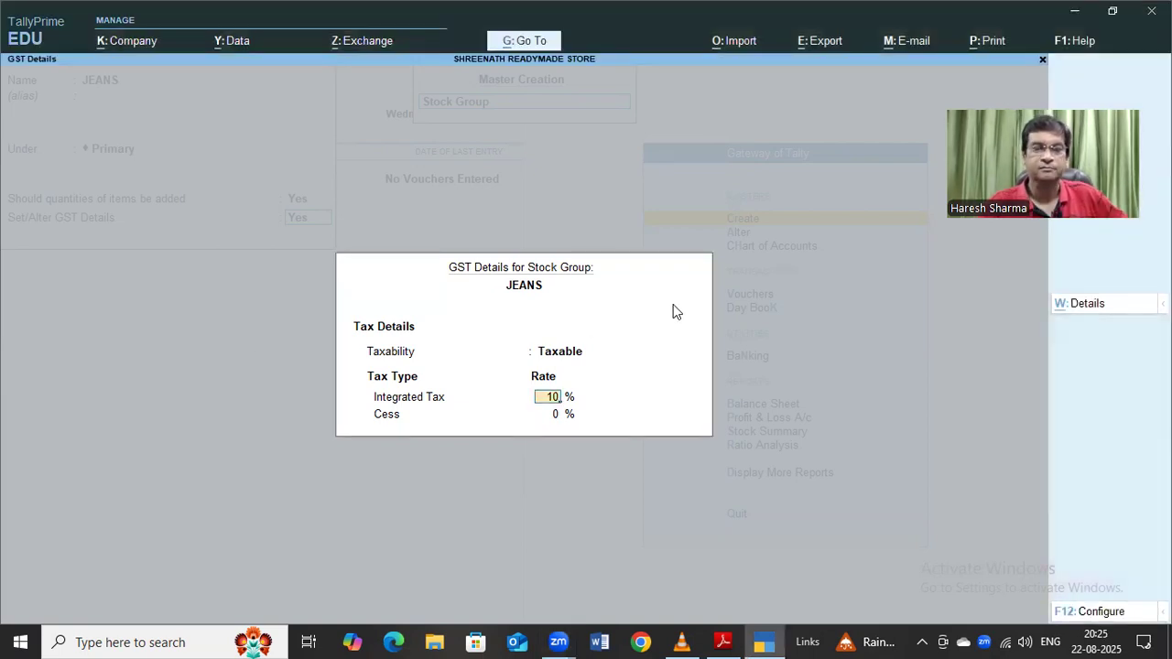
key(Return)
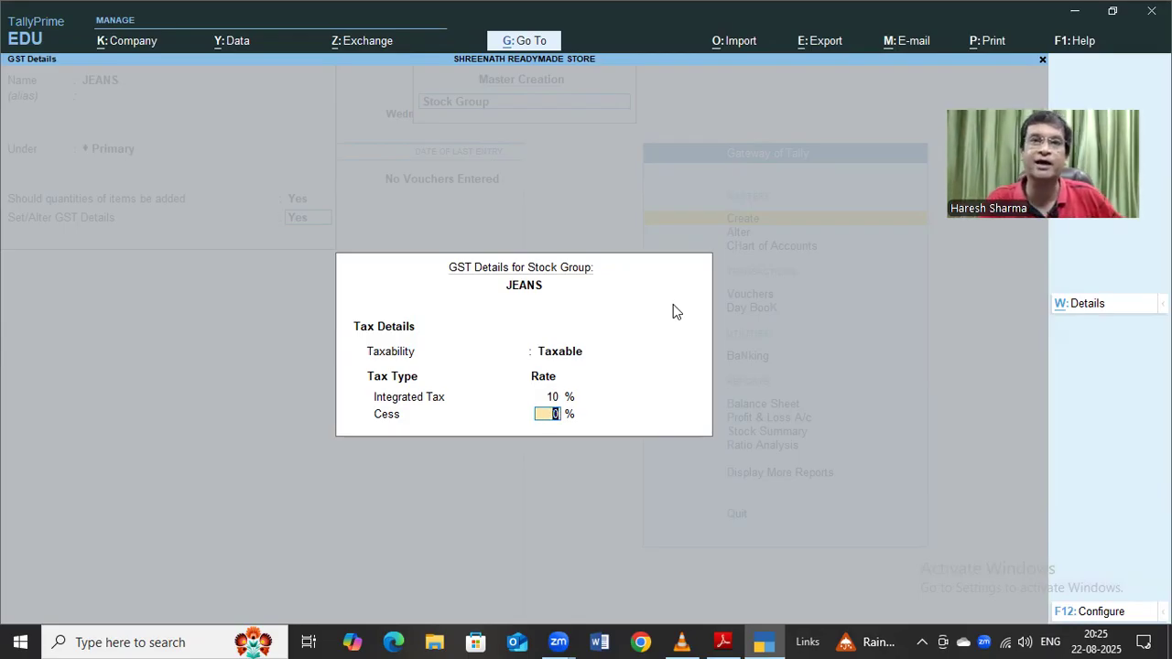
key(Return)
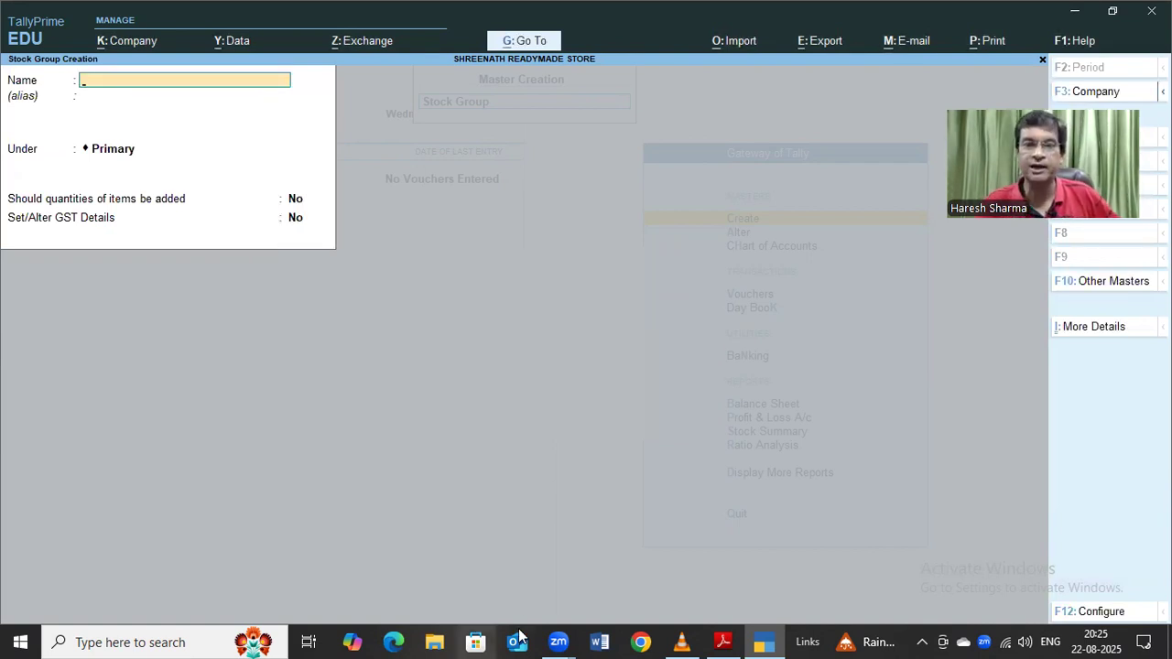
Check the stock group list in the Adobe Reader PDF, then in TallyPrime name the group SHIRTS under Primary with item quantities added set to Yes
click(723, 641)
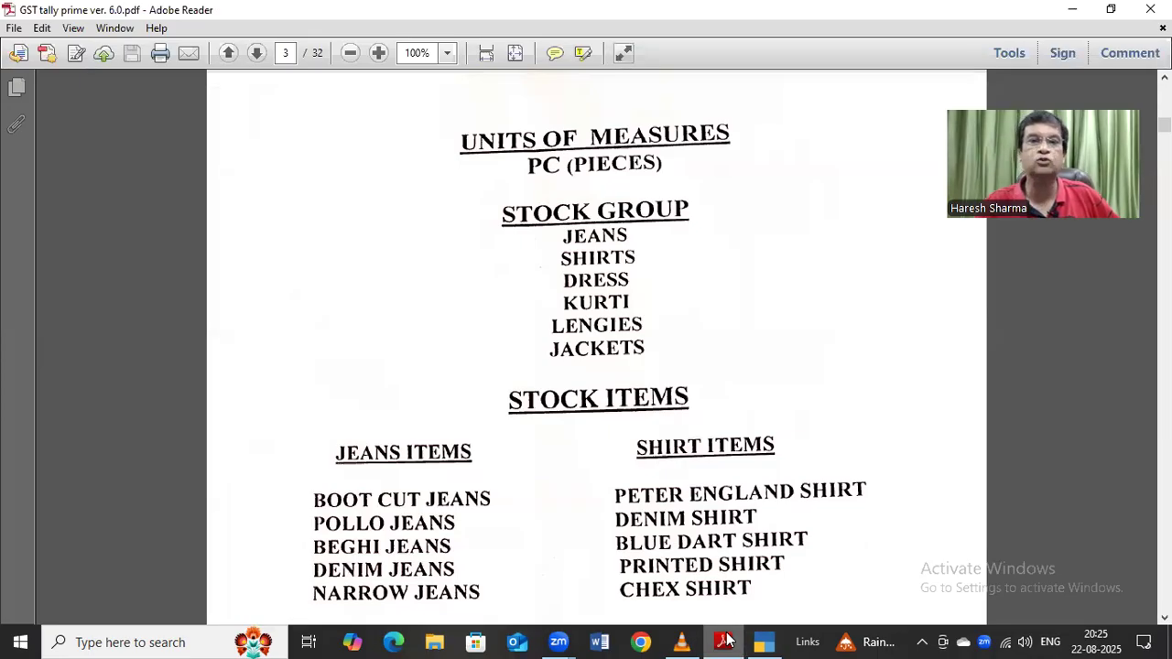
click(763, 641)
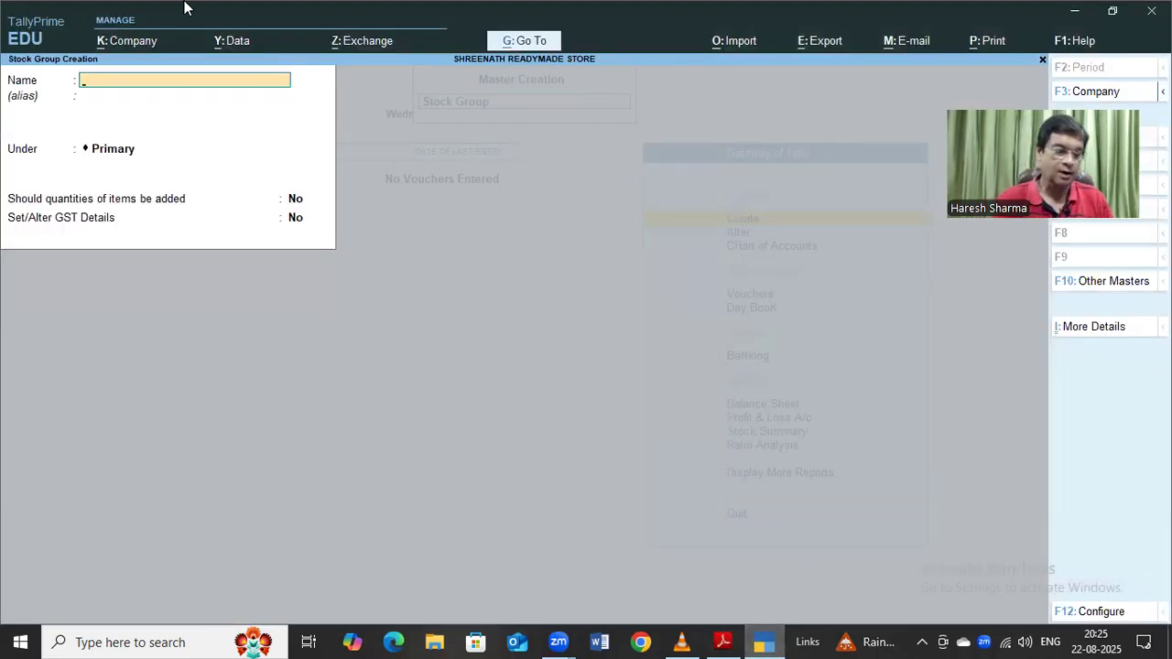
text(SHIRTS)
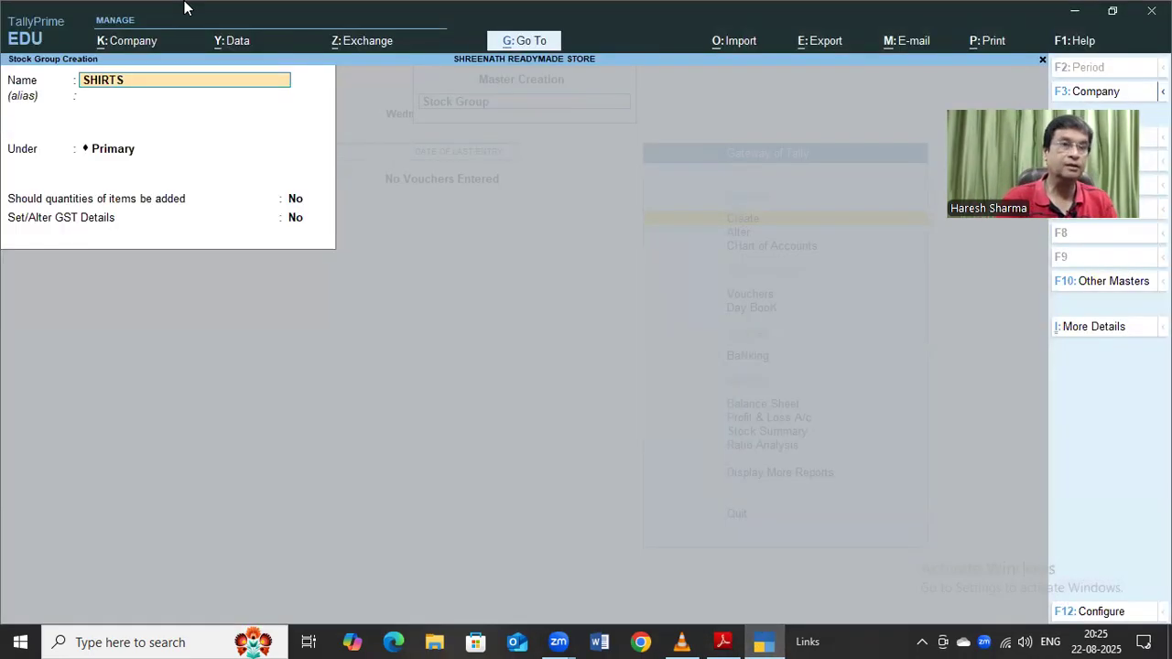
key(Return)
key(Return)
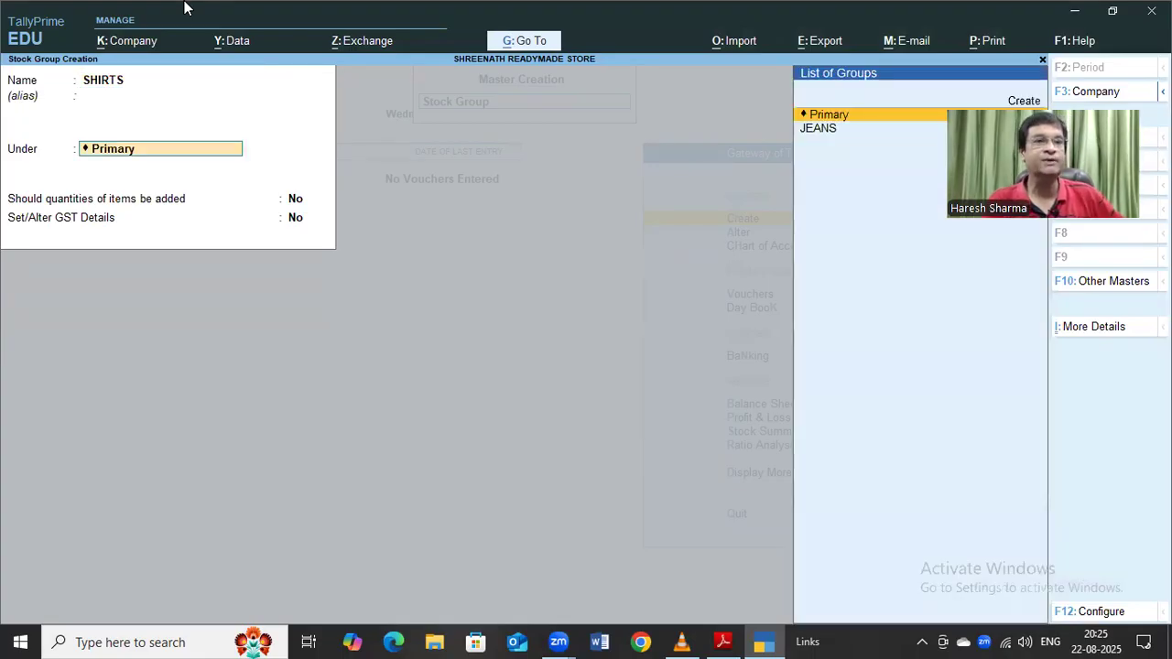
key(Return)
text(y)
key(Return)
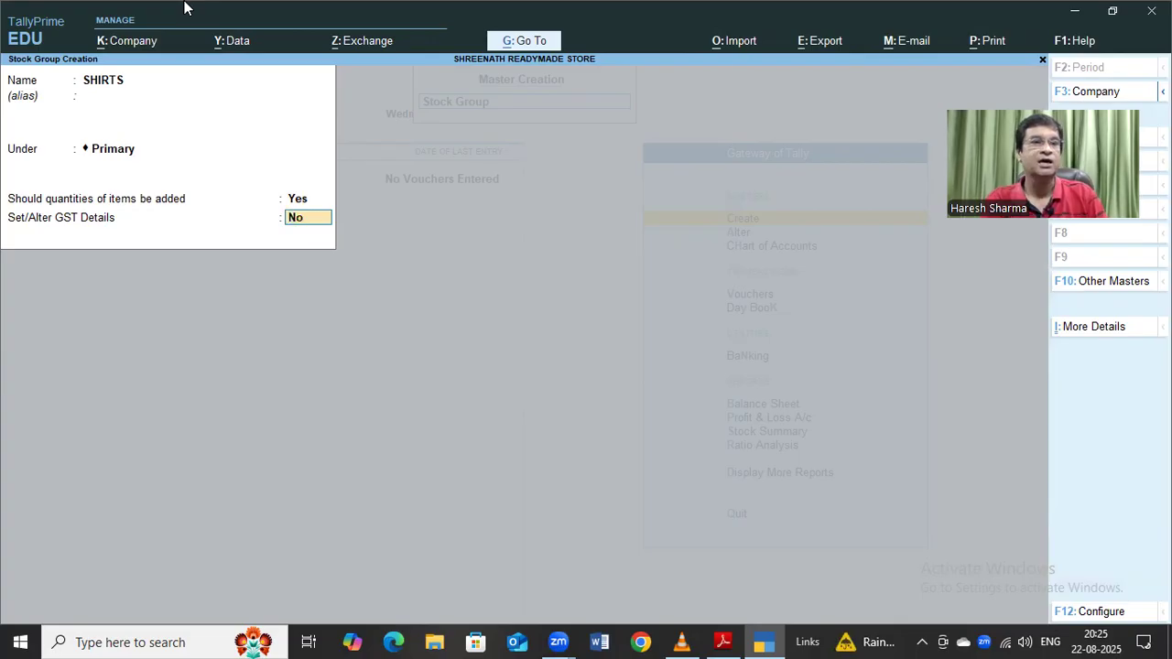
Enable GST details for the SHIRTS stock group and set its taxability to Taxable
text(y)
key(Return)
key(Down)
key(Down)
key(Down)
key(Return)
Set the integrated tax rate for SHIRTS to 10%, keep cess at 0% and save the stock group
text(10)
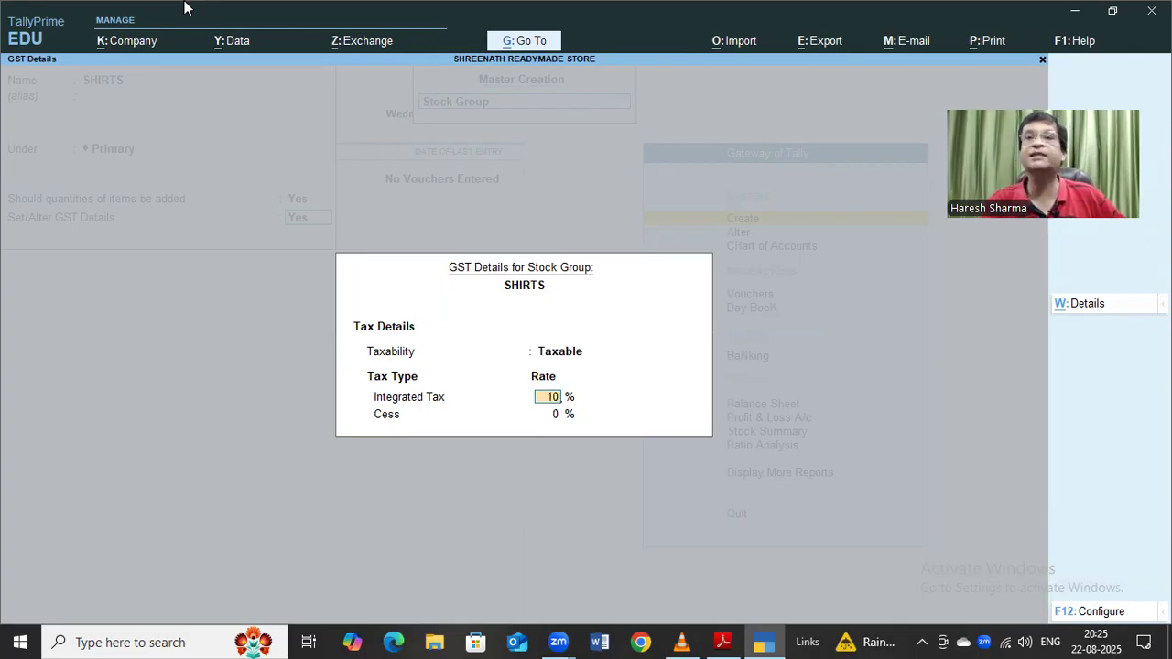
key(Return)
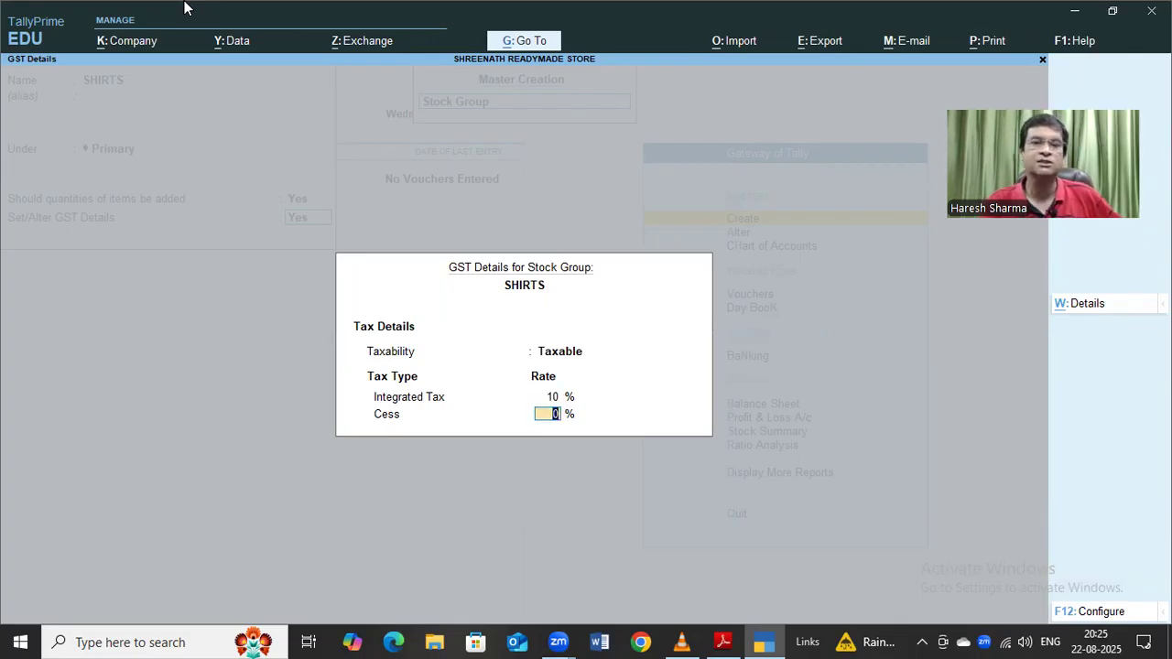
key(Return)
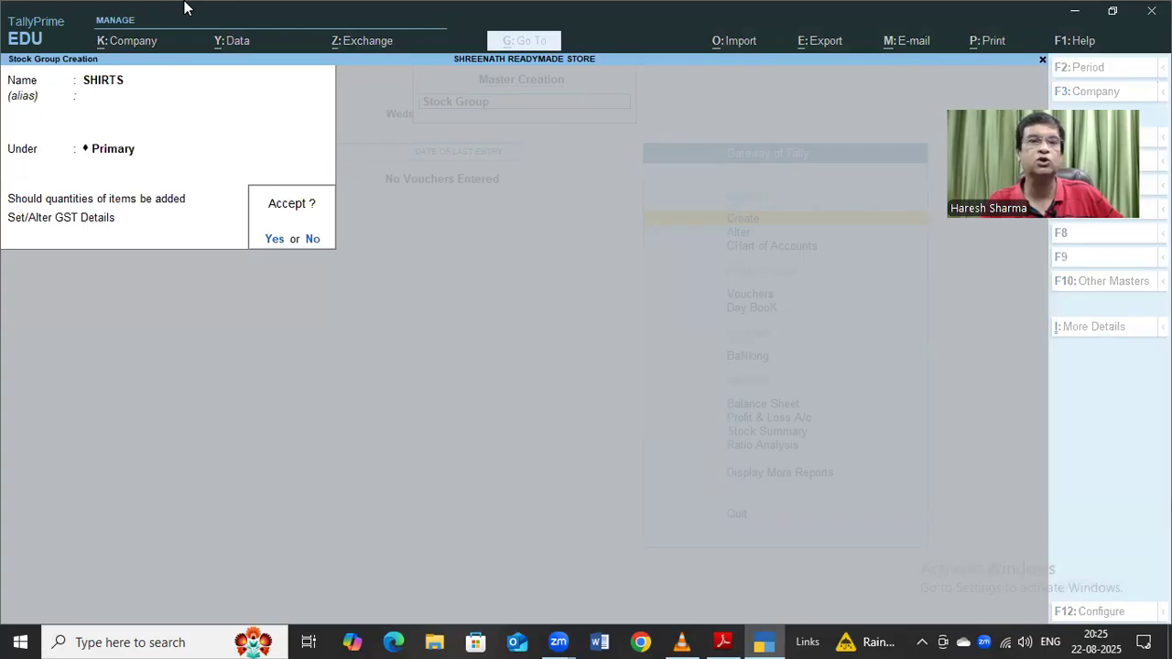
key(Return)
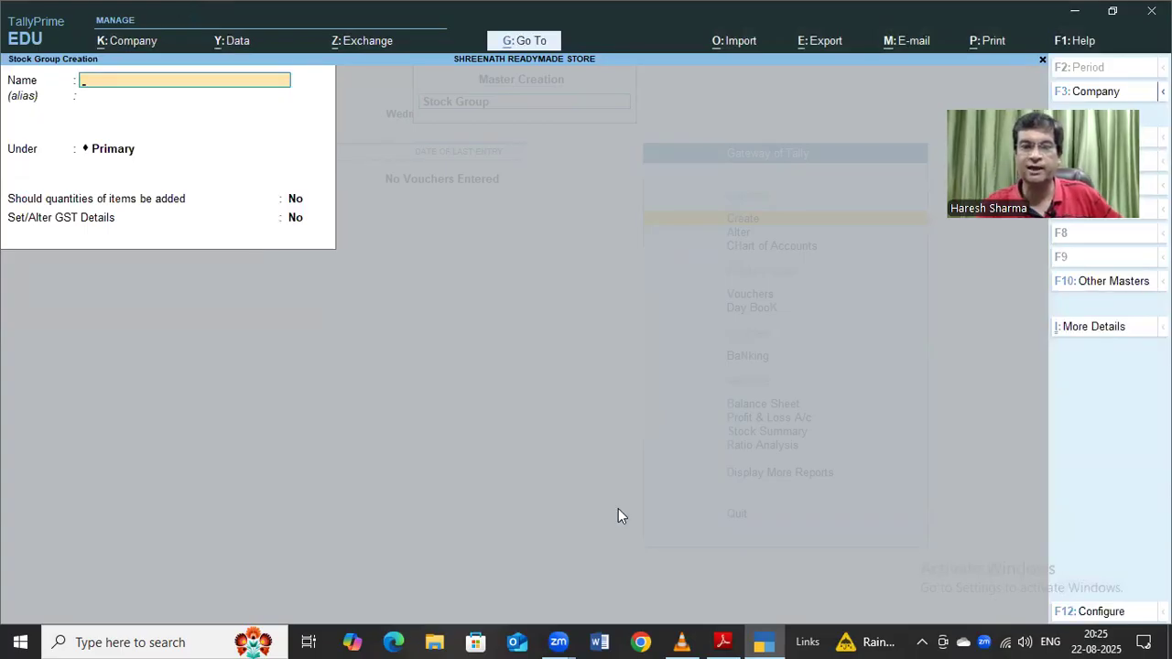
Check the Adobe Reader PDF list, then in TallyPrime name the stock group DRESS under Primary with item quantities added set to Yes
click(722, 641)
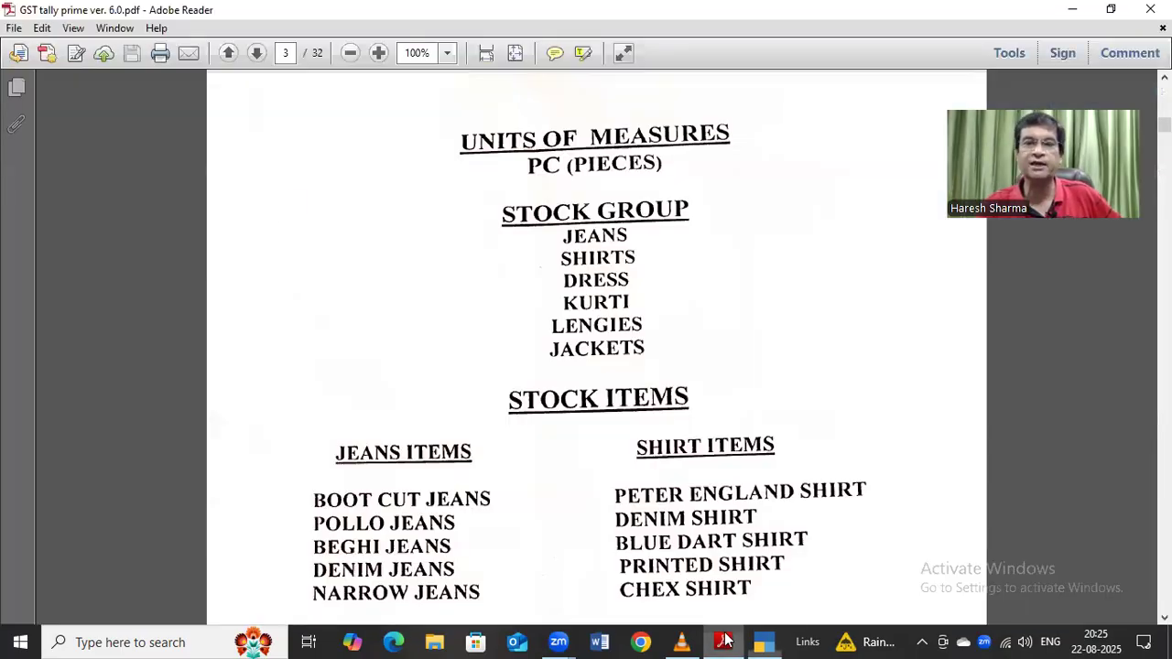
click(779, 640)
text(DRESS)
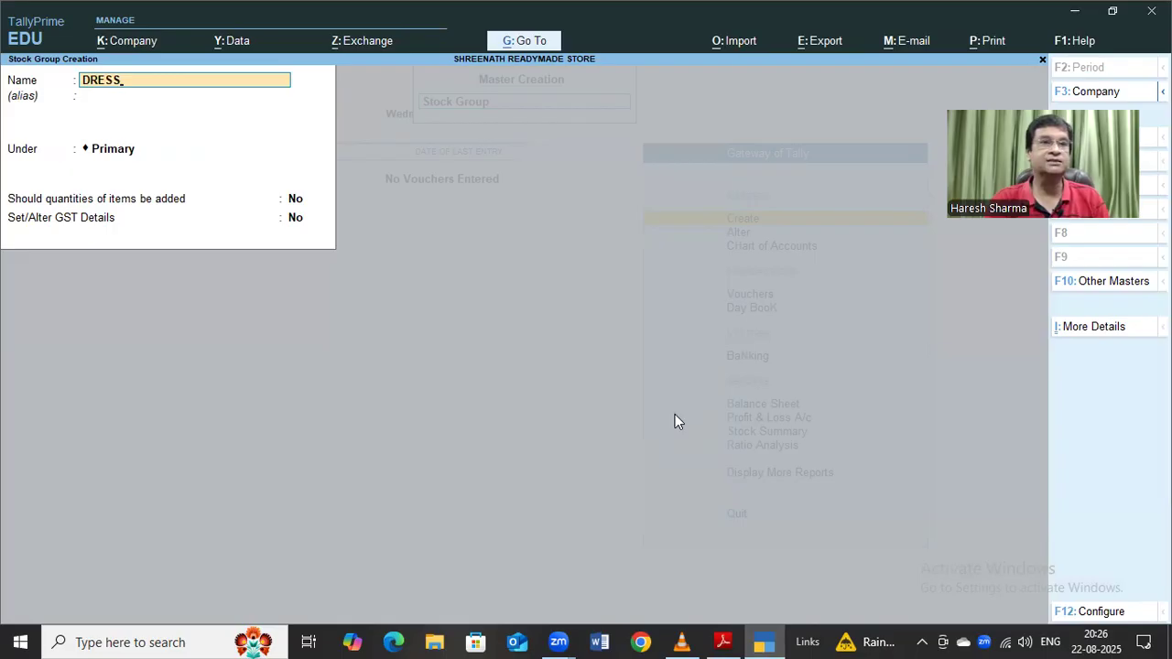
key(Return)
key(Return)
text(Y)
key(Return)
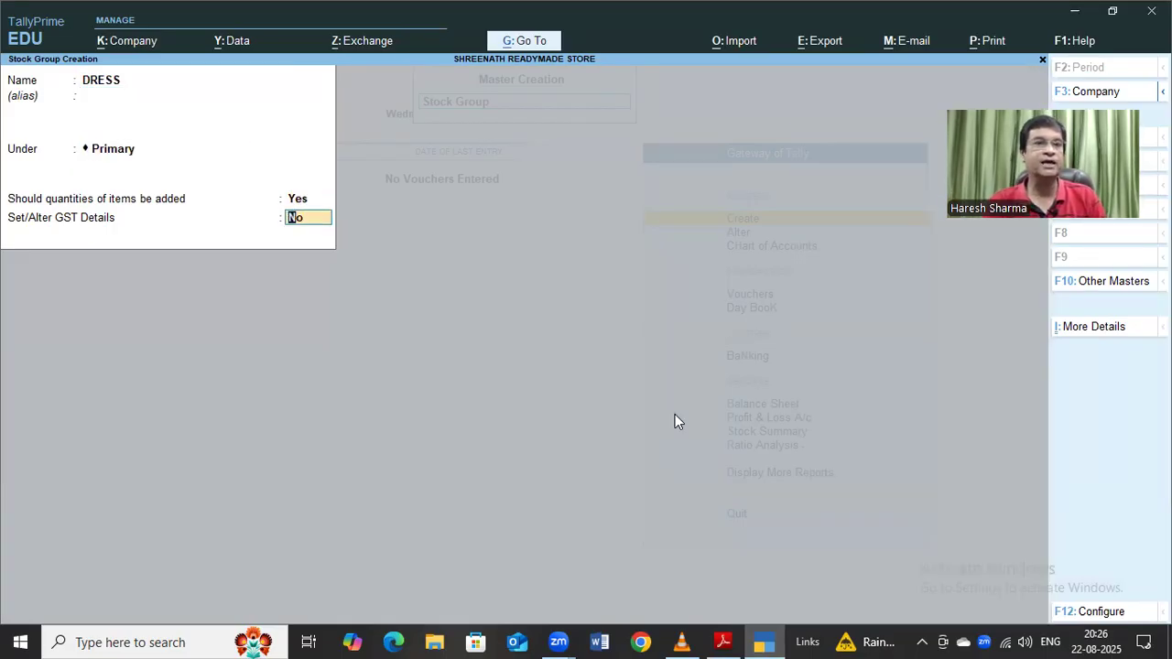
Enable GST details for the DRESS stock group and set its taxability to Taxable
text(Y)
key(Return)
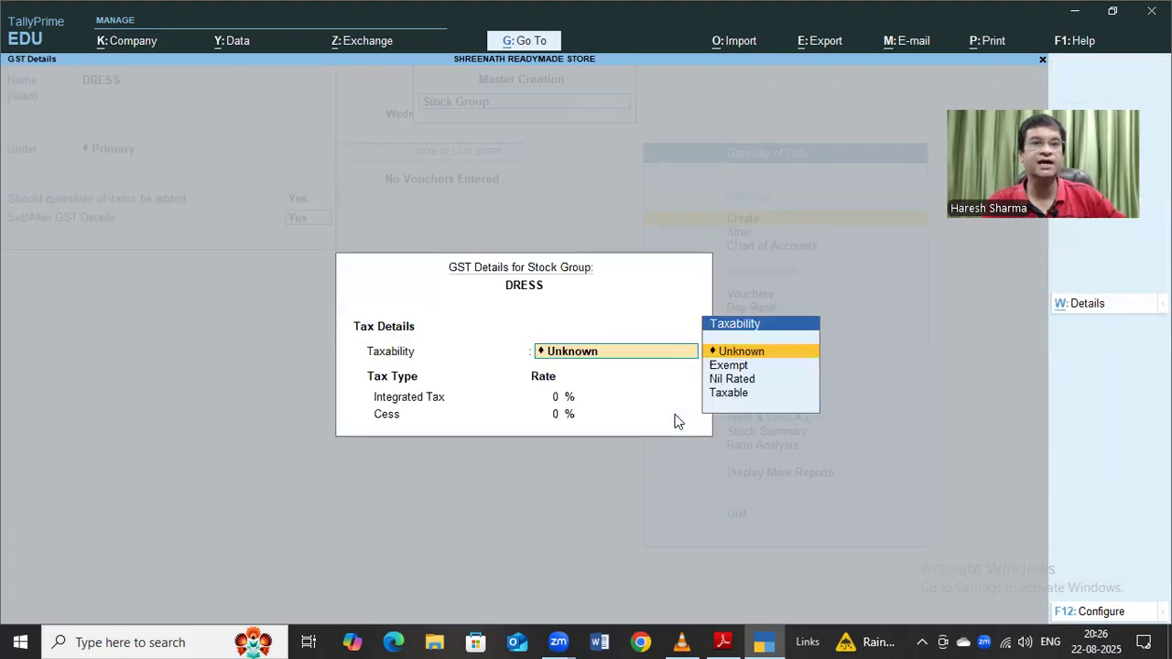
key(Down)
key(Down)
key(Down)
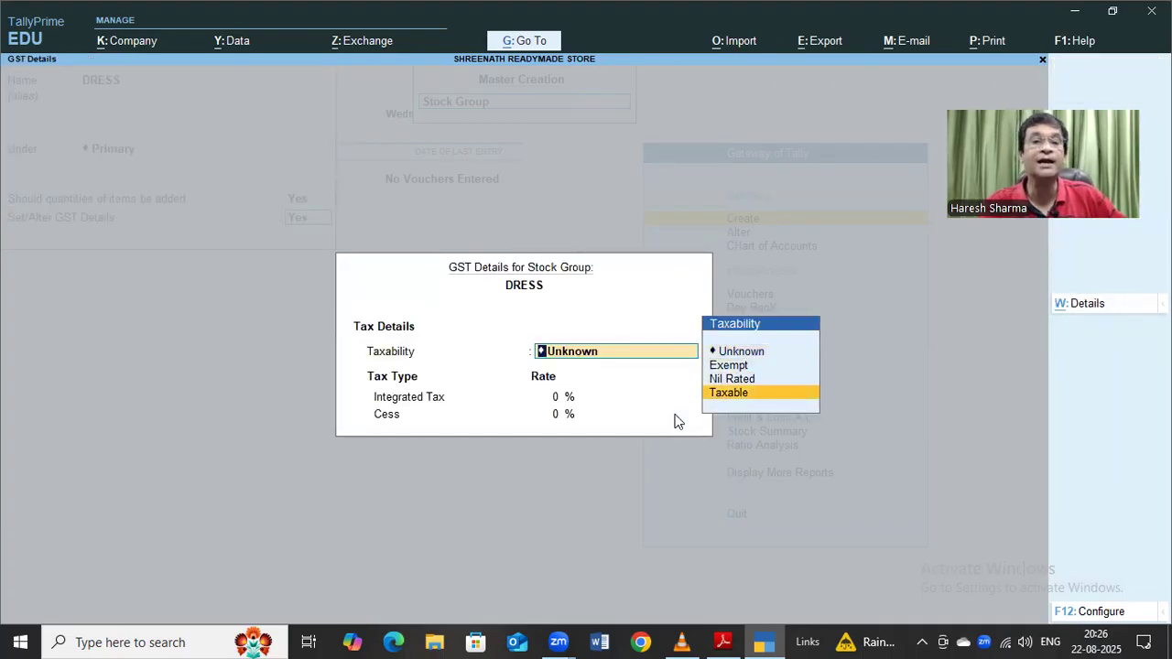
key(Return)
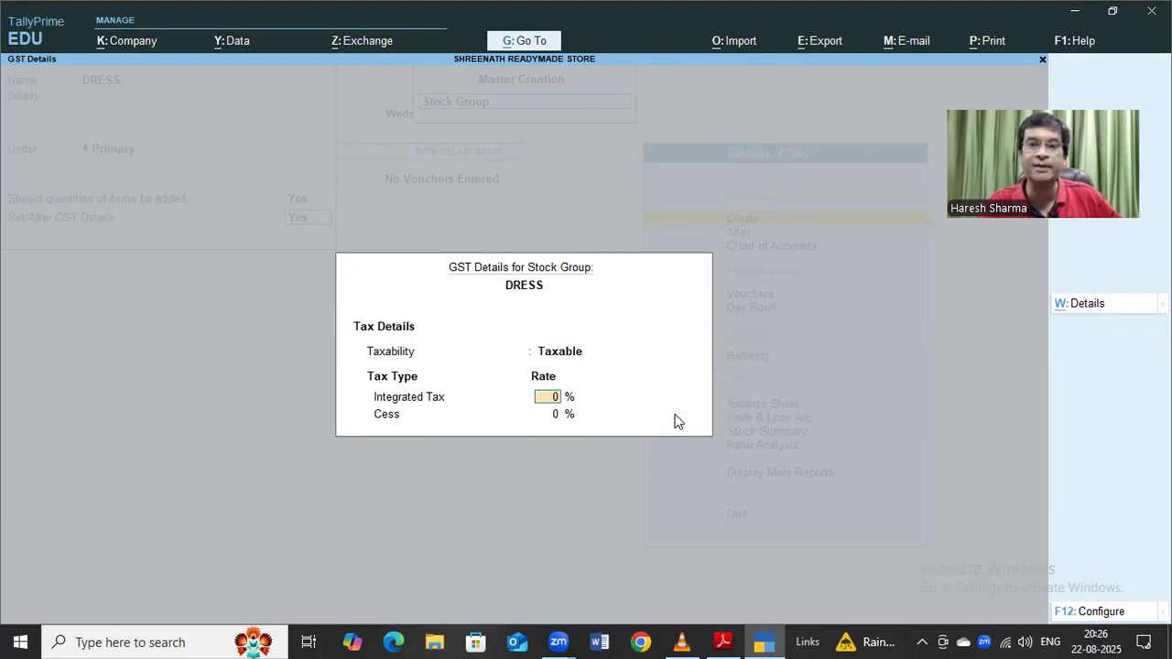
Set the integrated tax rate for DRESS to 10%, keep cess at 0% and save the stock group
text(10)
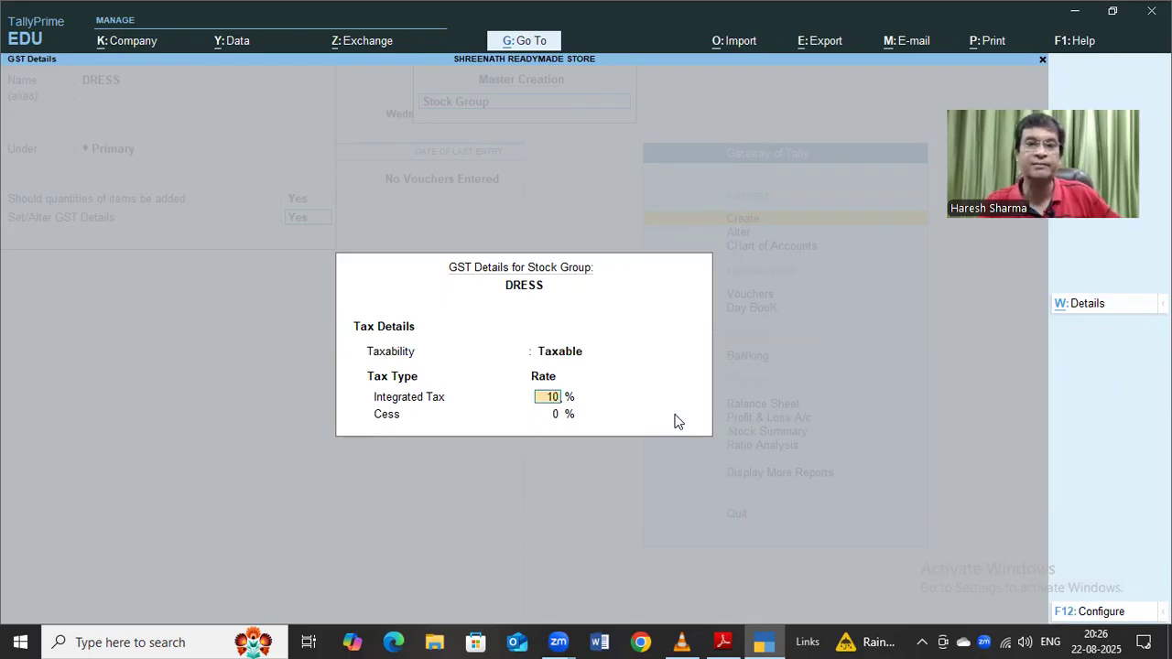
key(Return)
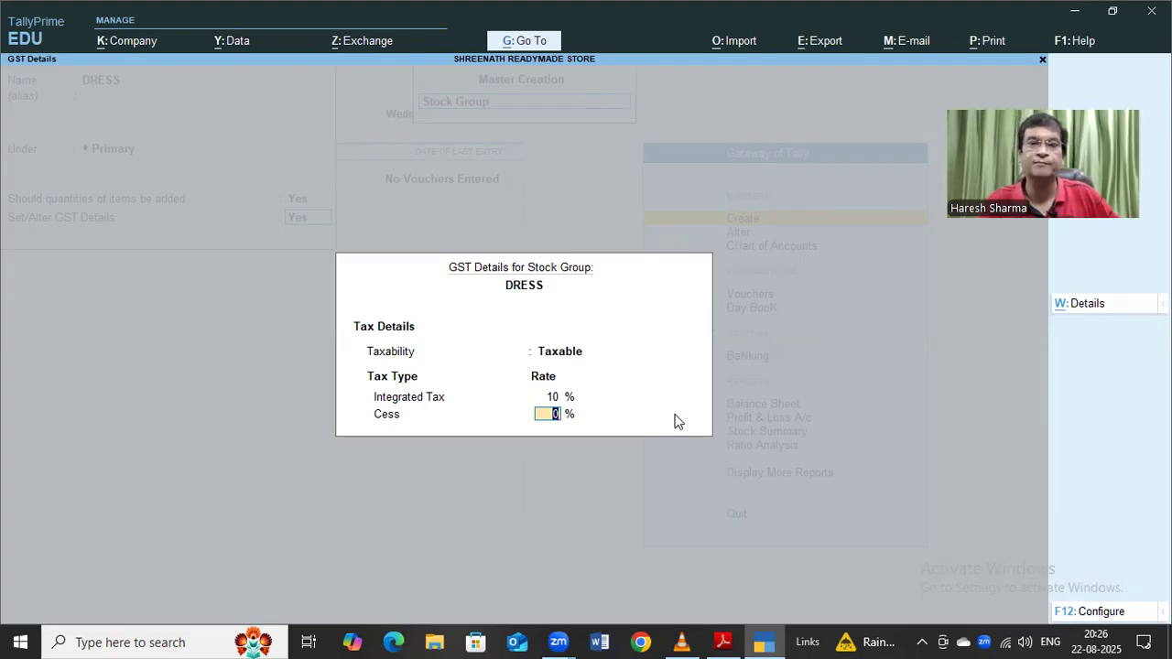
key(Return)
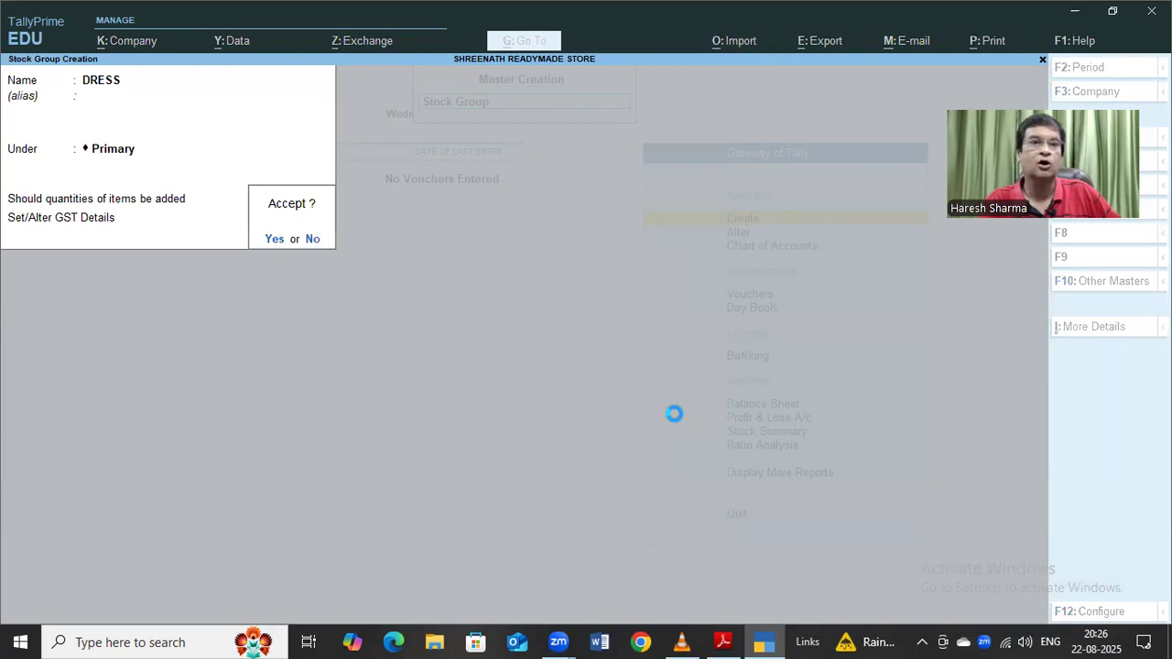
key(Return)
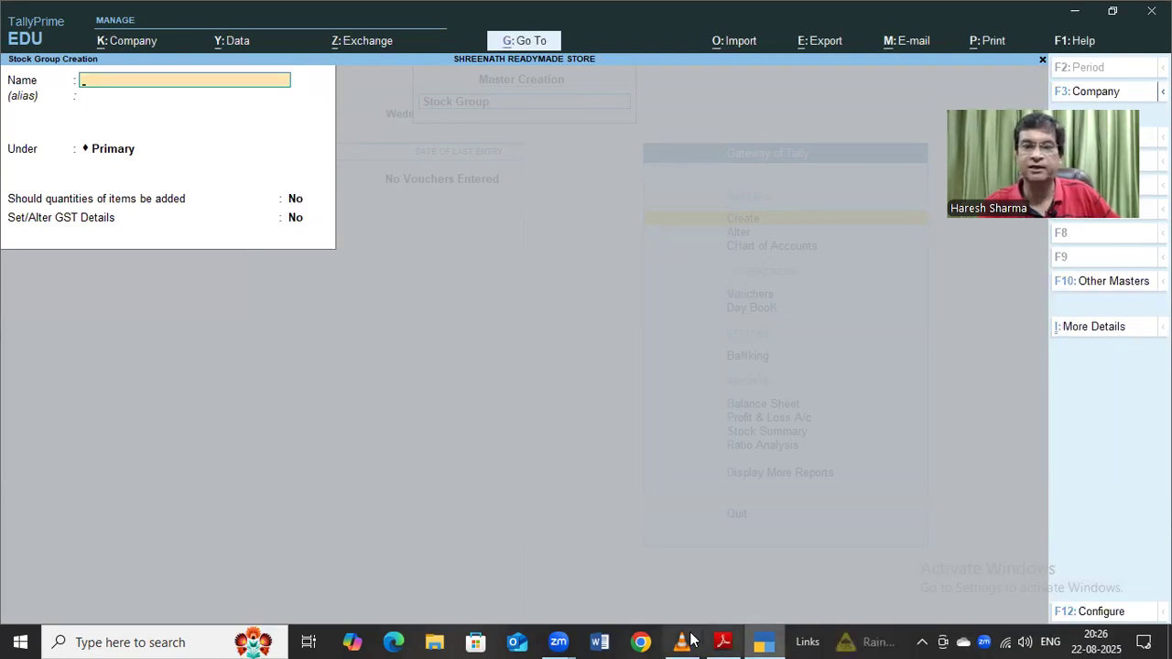
Check the Adobe Reader PDF list, then in TallyPrime name the stock group KURTI under Primary with item quantities added set to Yes
click(722, 641)
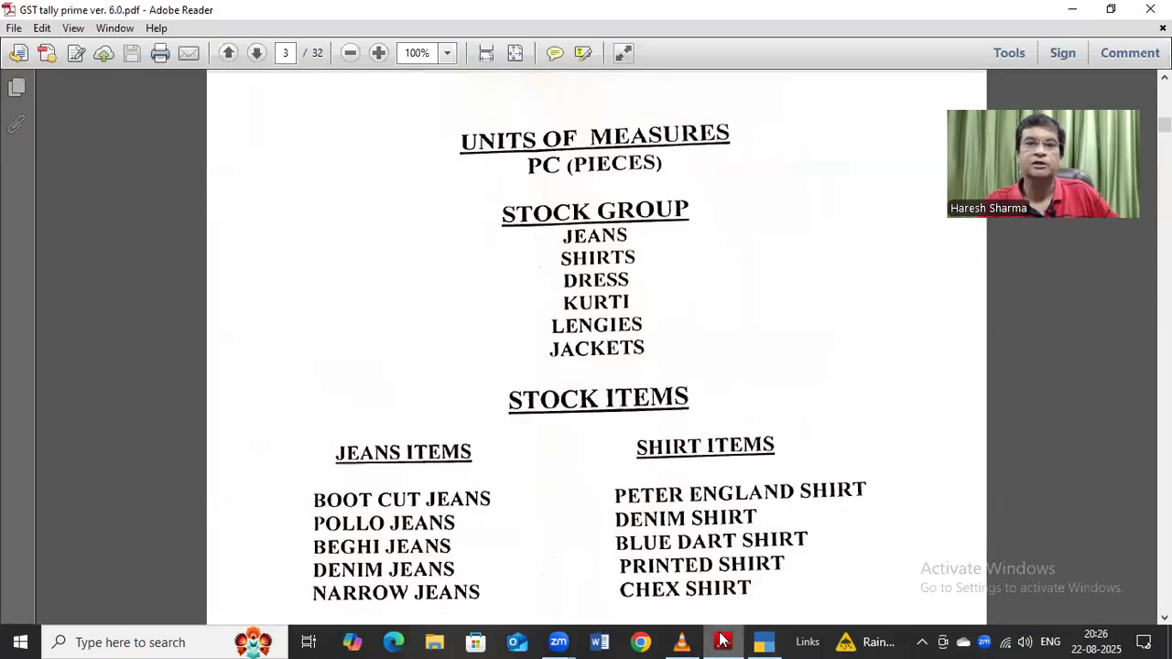
click(766, 642)
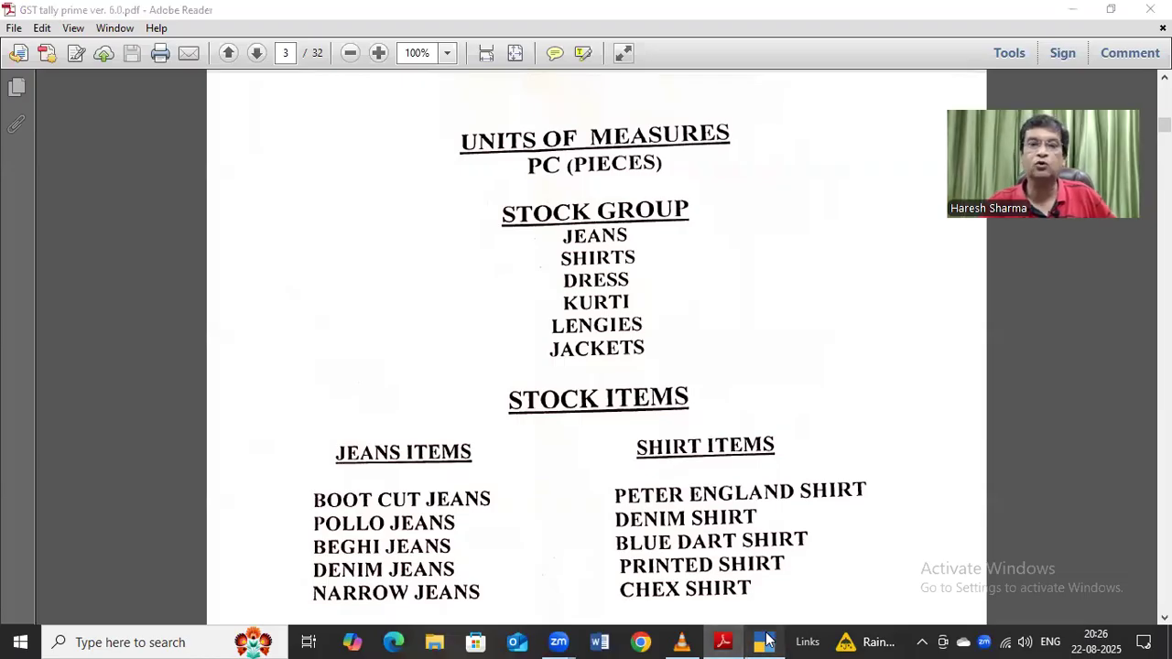
text(KURTI)
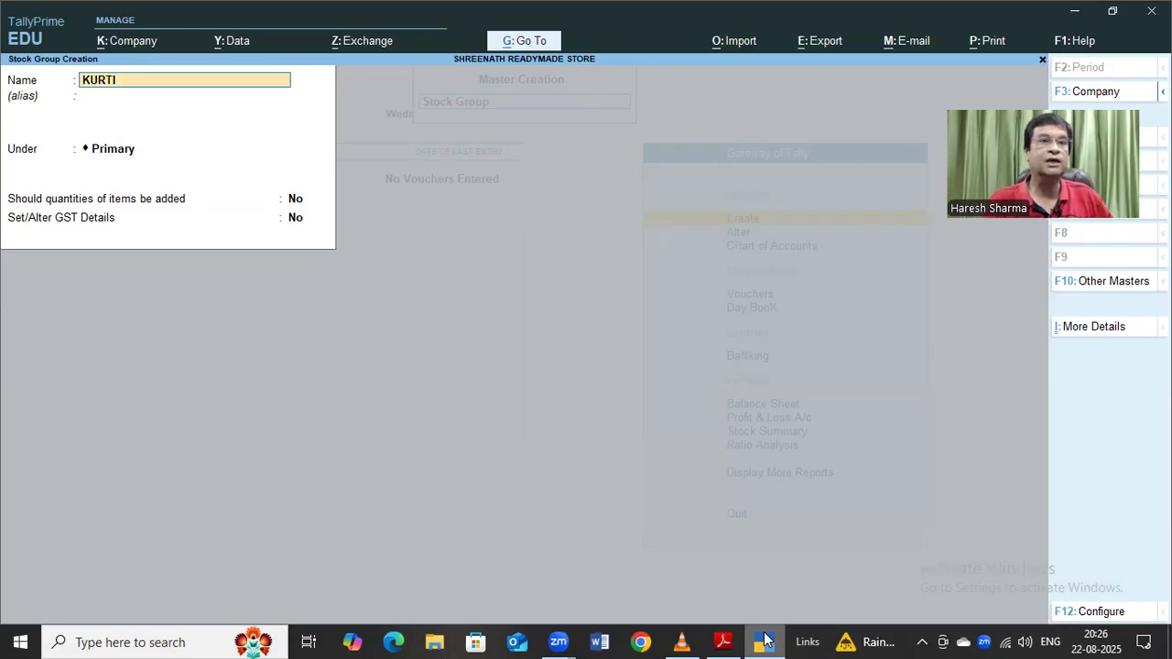
key(Return)
key(Return)
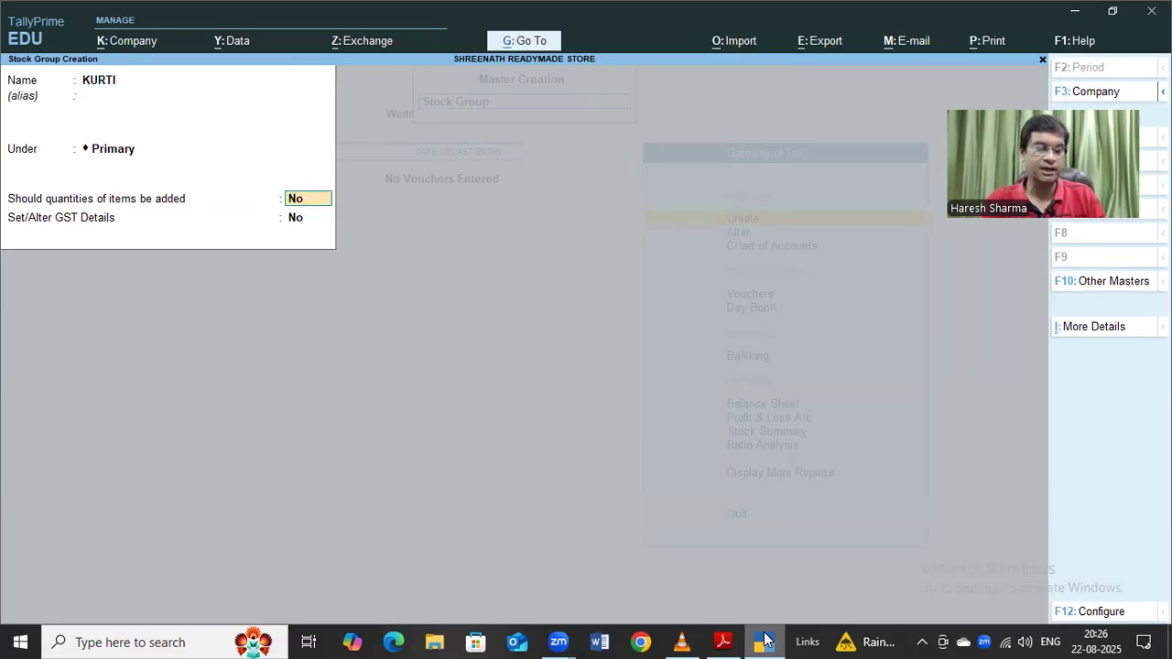
text(y)
key(Return)
Enable GST details for the KURTI stock group and set its taxability to Taxable
text(y)
key(Return)
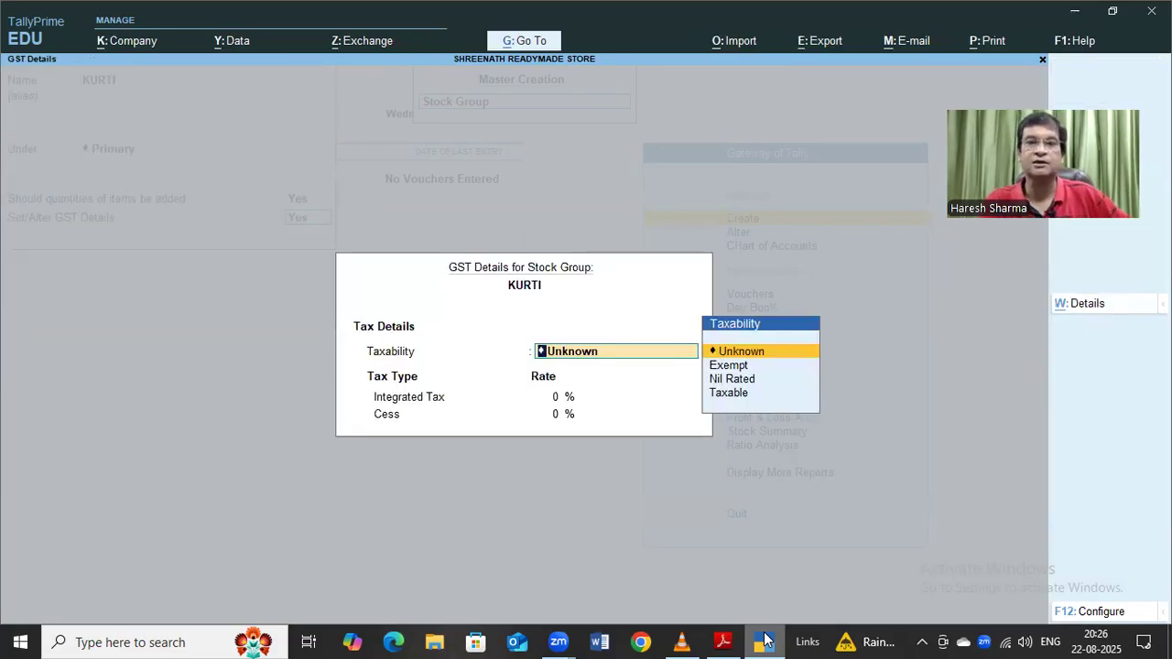
key(Down)
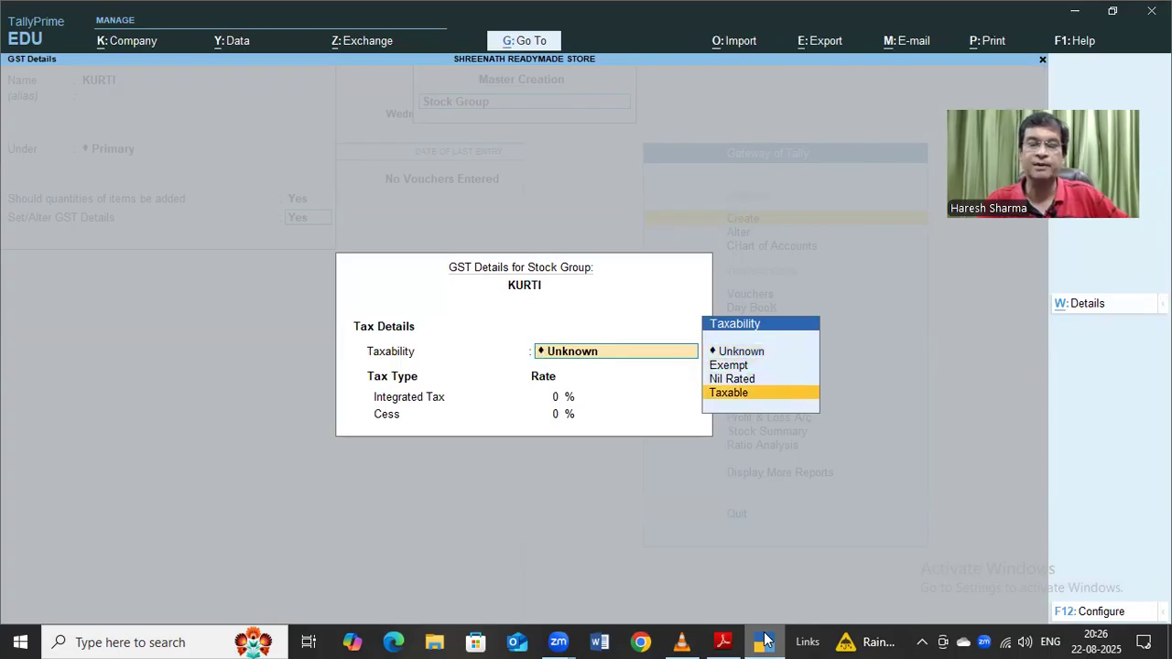
key(Return)
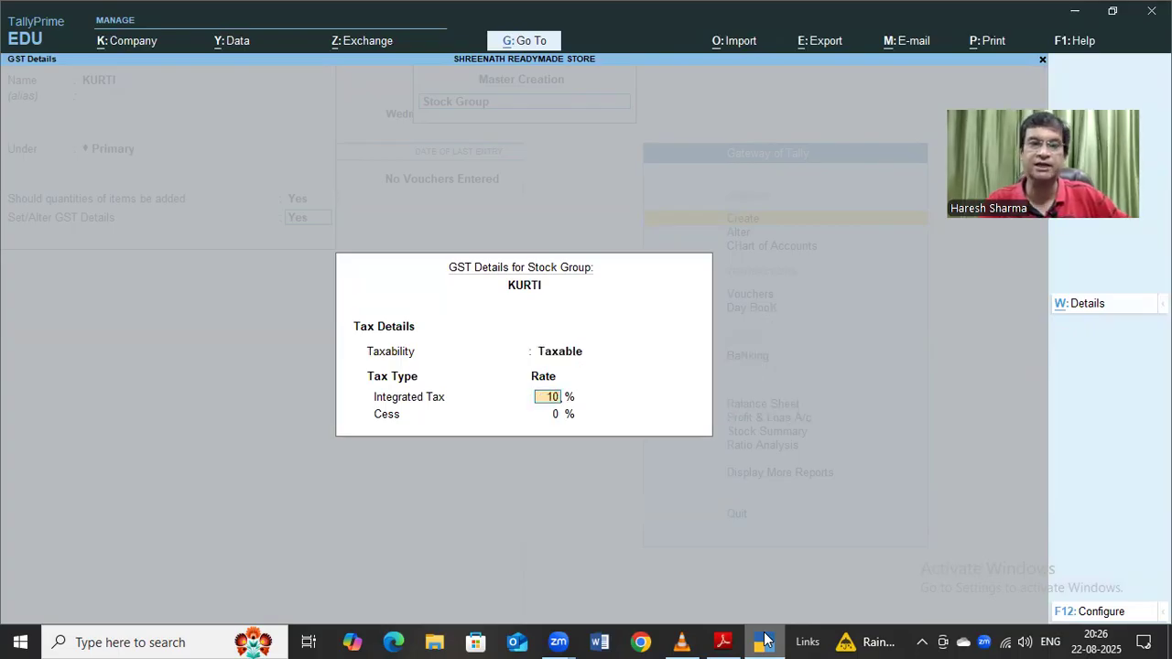
Set the integrated tax rate for KURTI to 10%, keep cess at 0% and save the stock group
text(10)
key(Return)
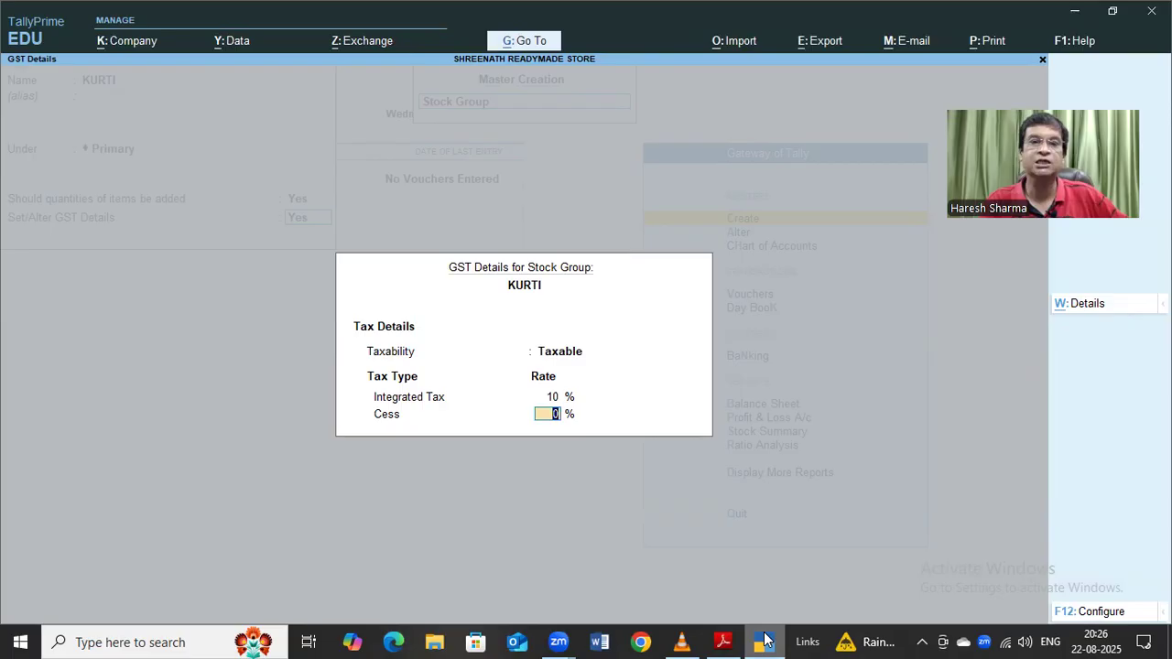
key(Return)
key(y)
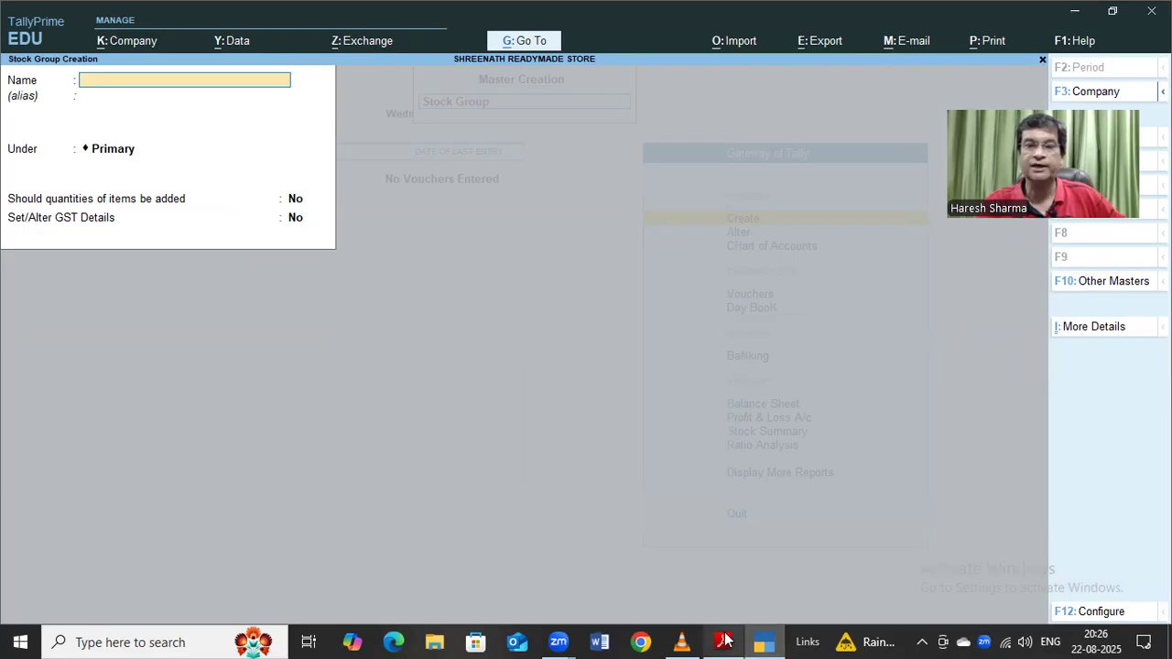
Check the Adobe Reader PDF list, then in TallyPrime name the stock group LENGIRS under Primary with item quantities added set to Yes
click(723, 640)
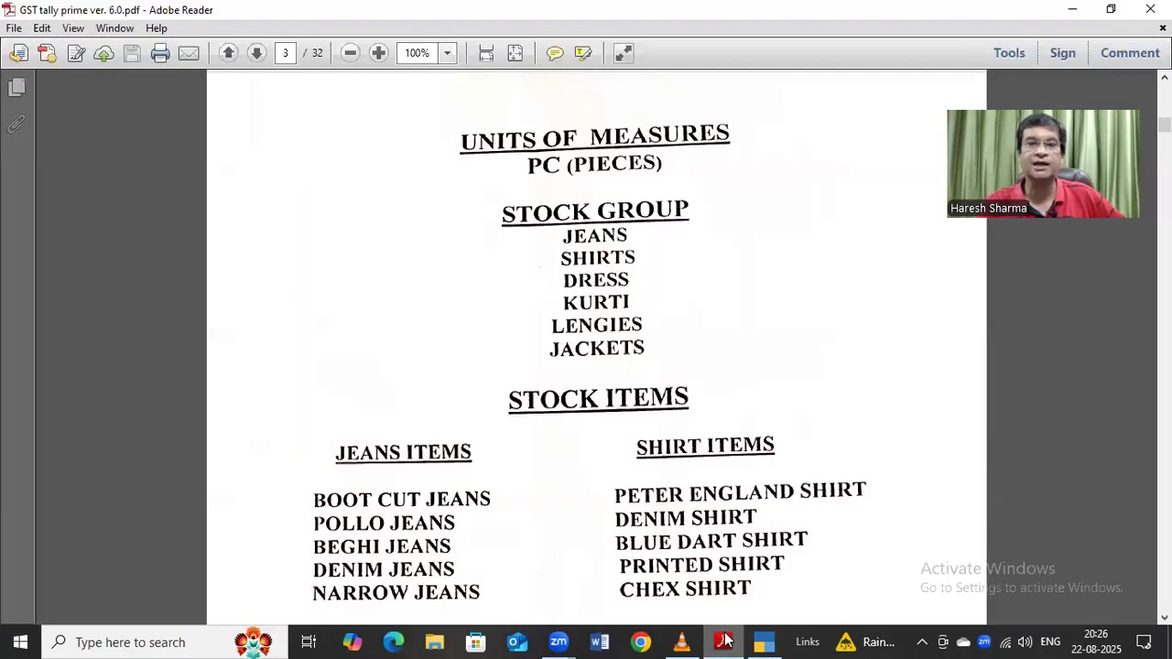
click(764, 641)
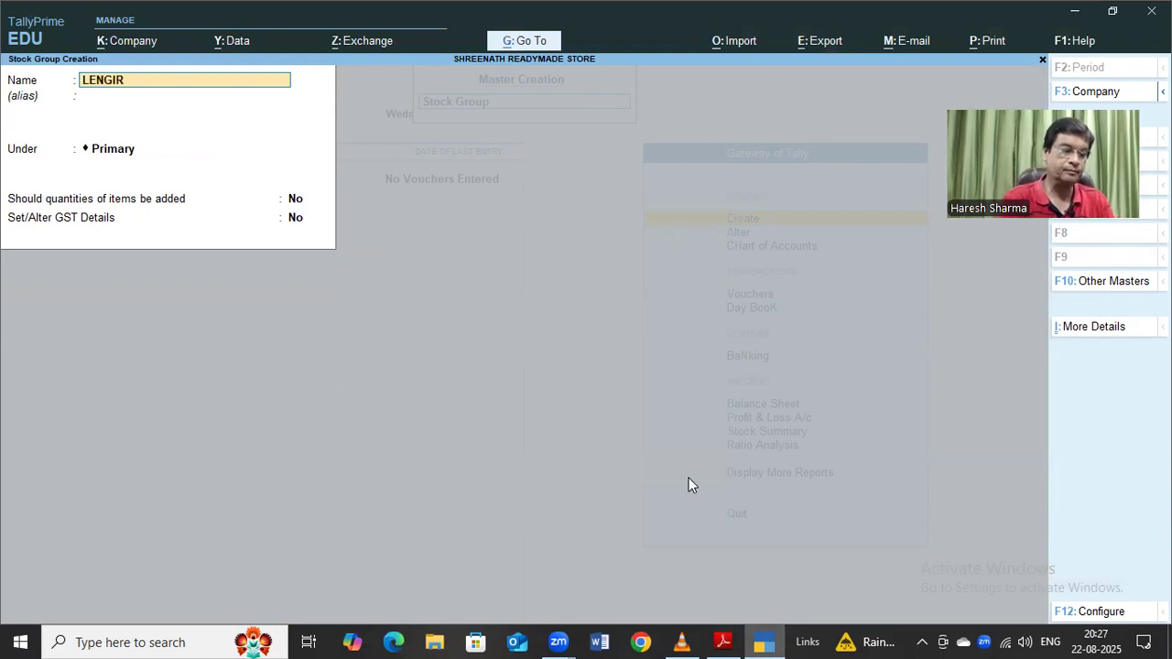
key(Return)
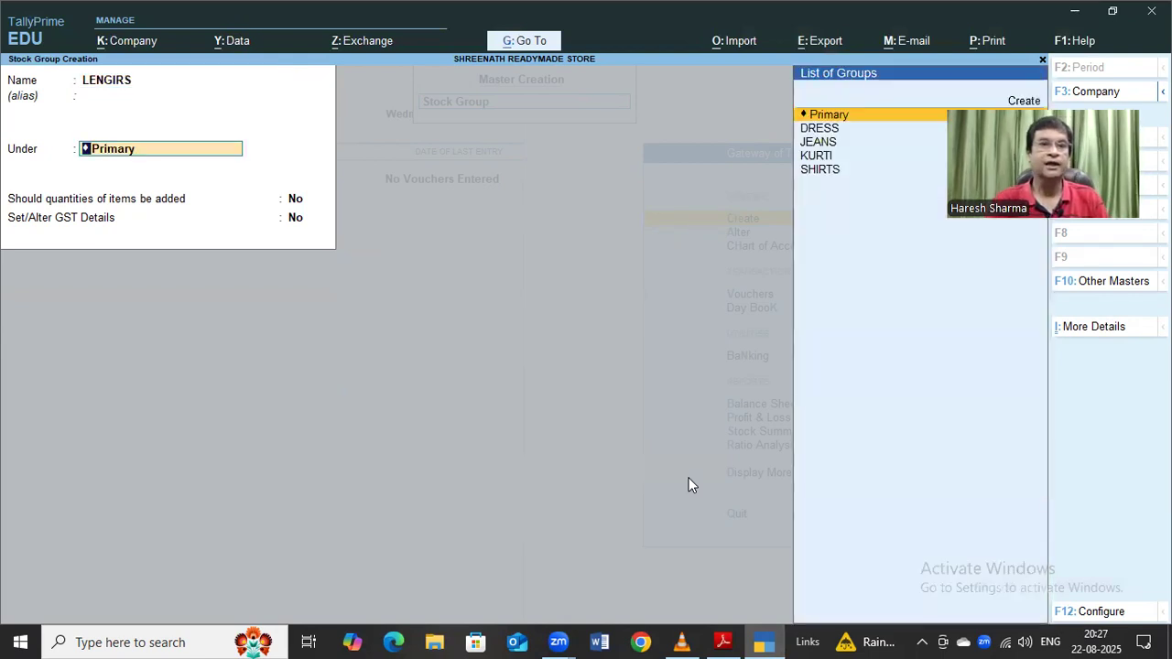
key(Return)
text(Y)
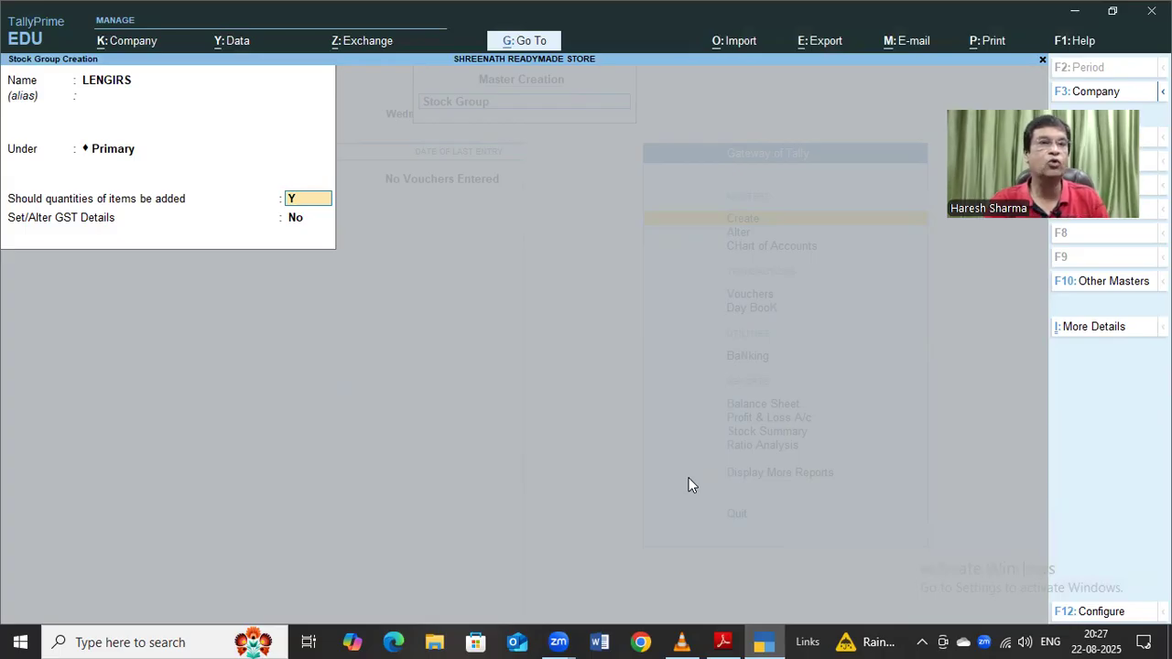
key(Return)
Enable GST details for the LENGIRS stock group and set its taxability to Taxable
text(Y)
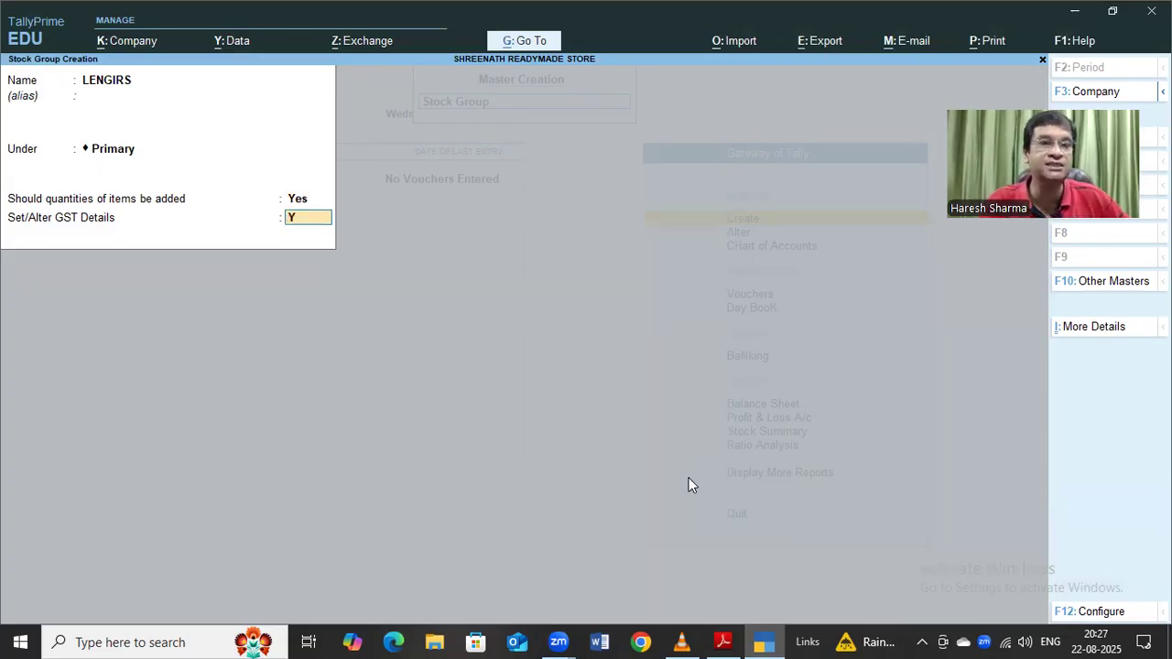
key(Return)
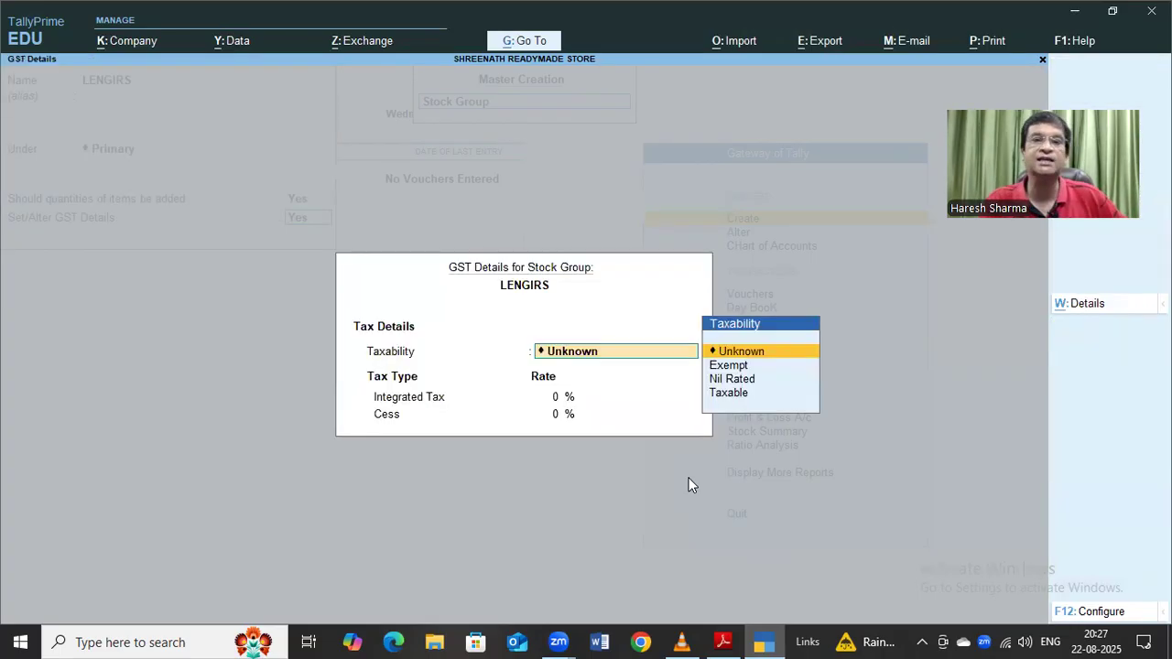
key(Down)
key(Down)
key(Down)
key(Return)
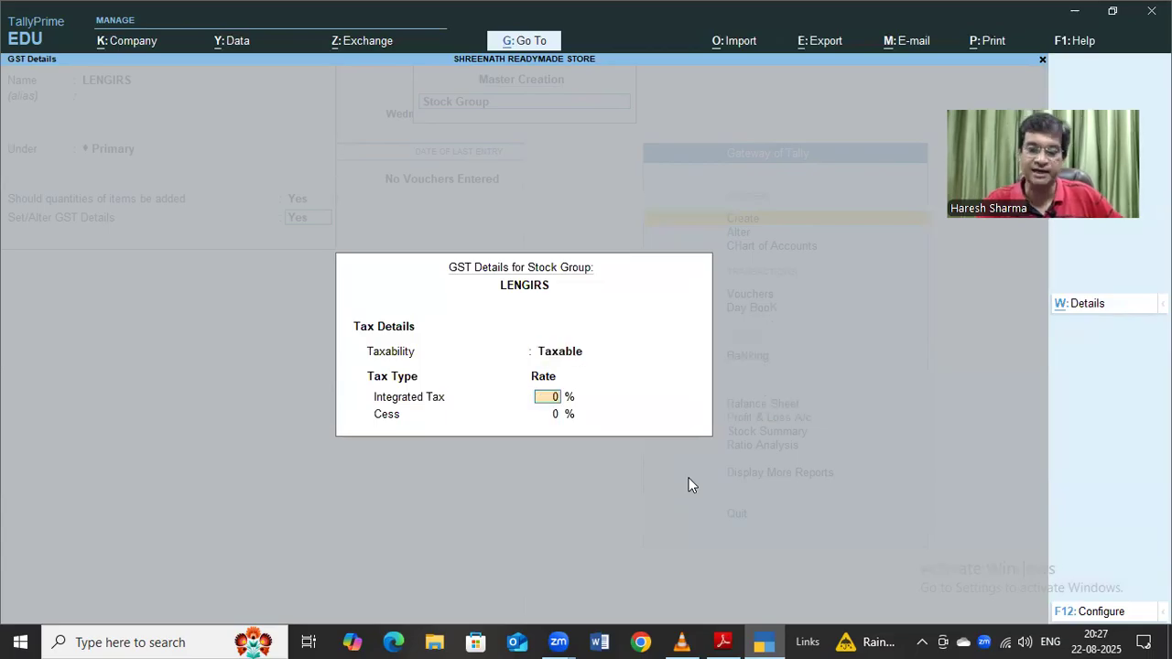
Complete the integrated tax and cess rates for LENGIRS and save the stock group
key(Return)
key(Return)
key(Return)
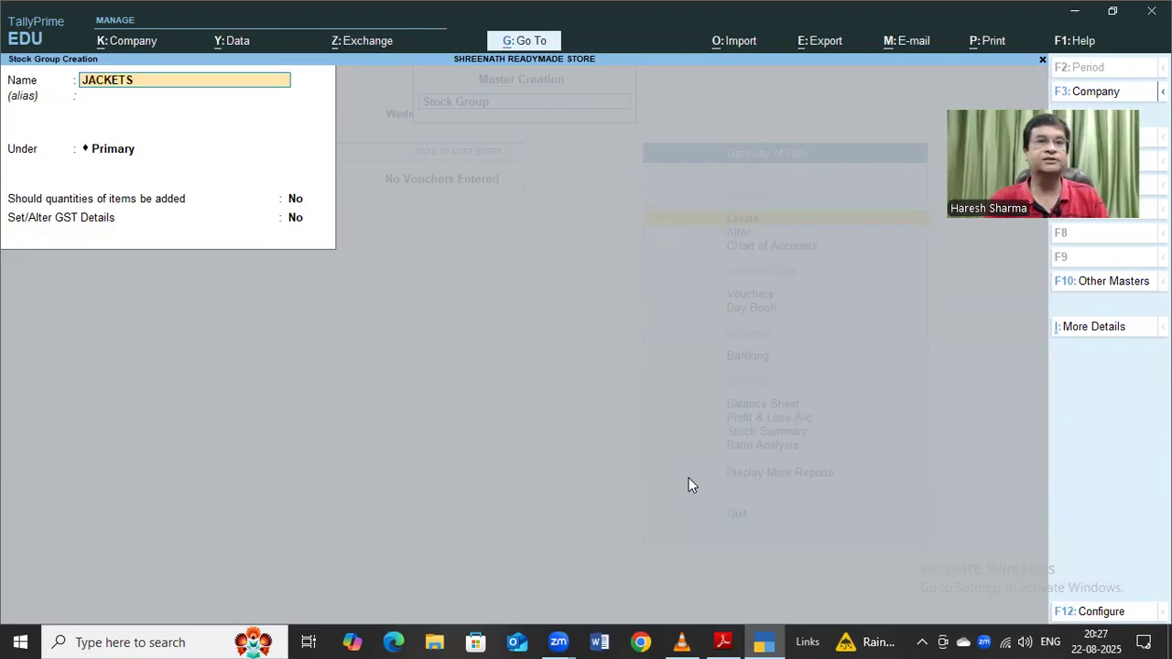
Name the new stock group JACKETS under Primary with item quantities added set to Yes
text(JACKETS)
key(Return)
key(Return)
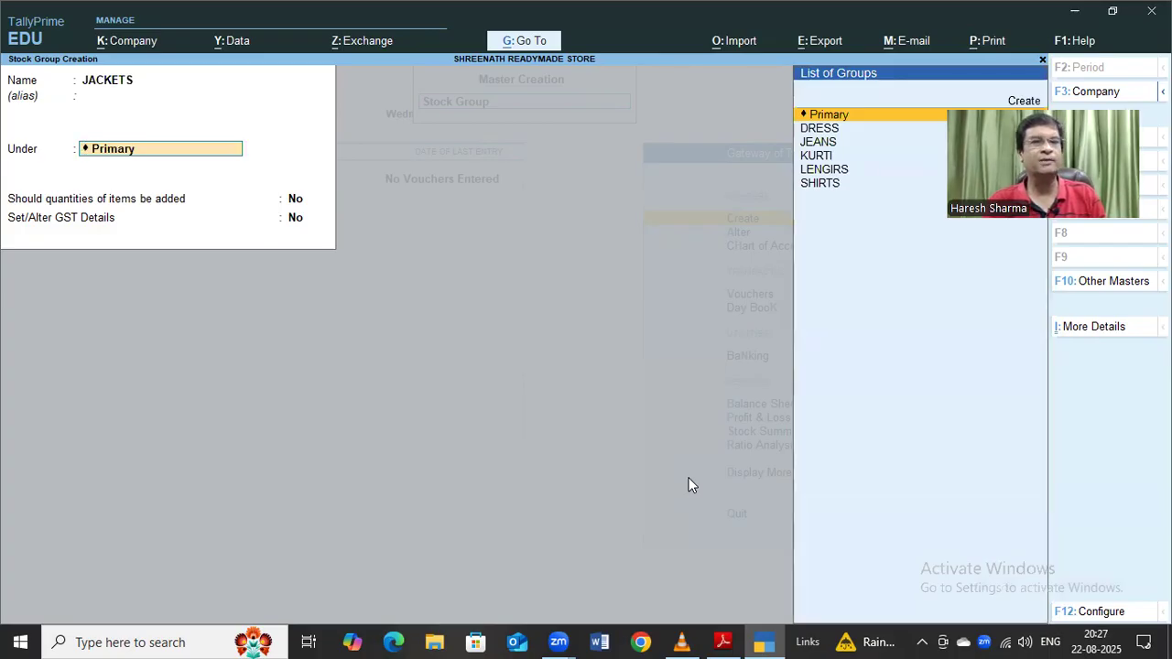
key(Return)
text(Y)
key(Return)
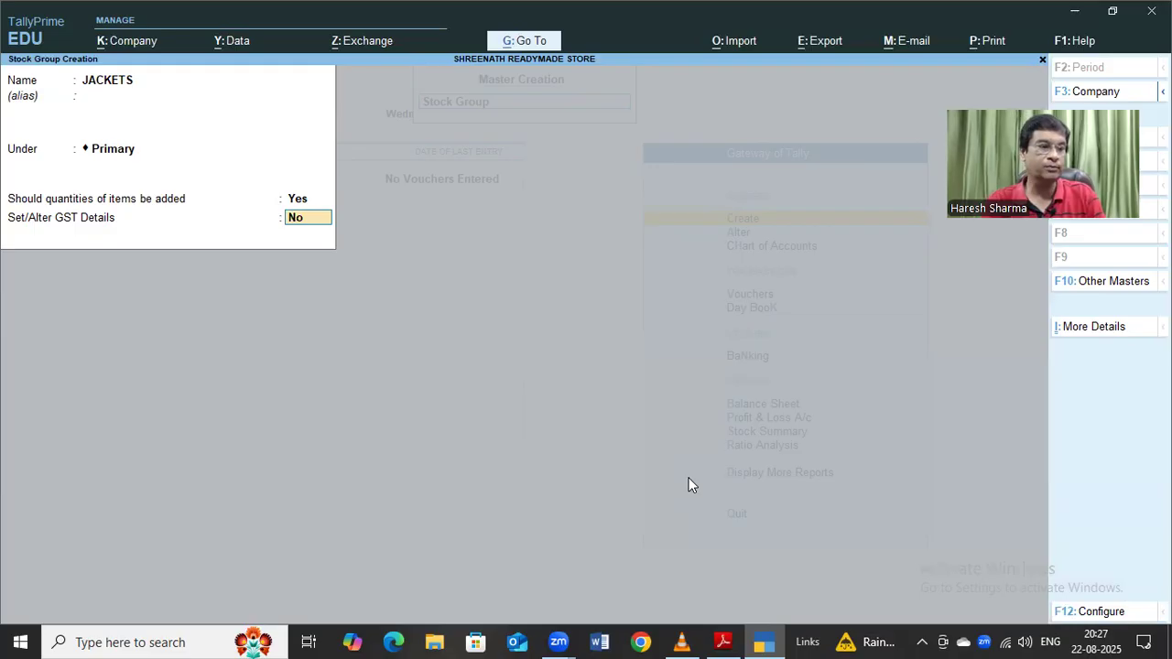
Enable GST details for the JACKETS stock group and set its taxability to Taxable
key(Return)
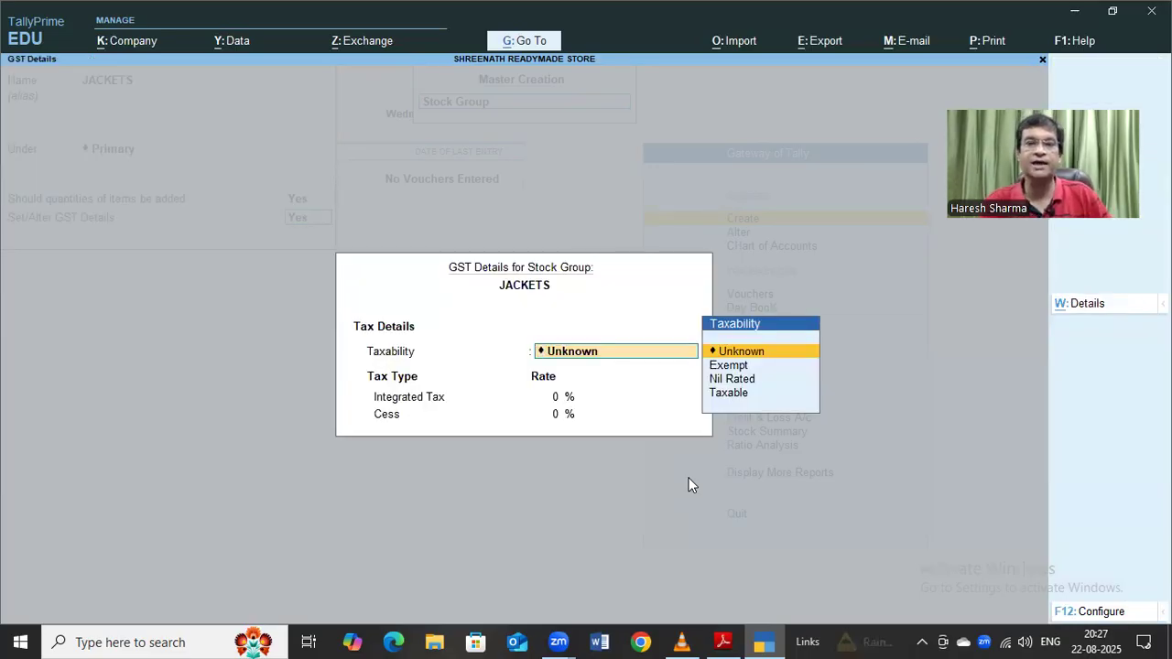
key(Down)
key(Down)
key(Down)
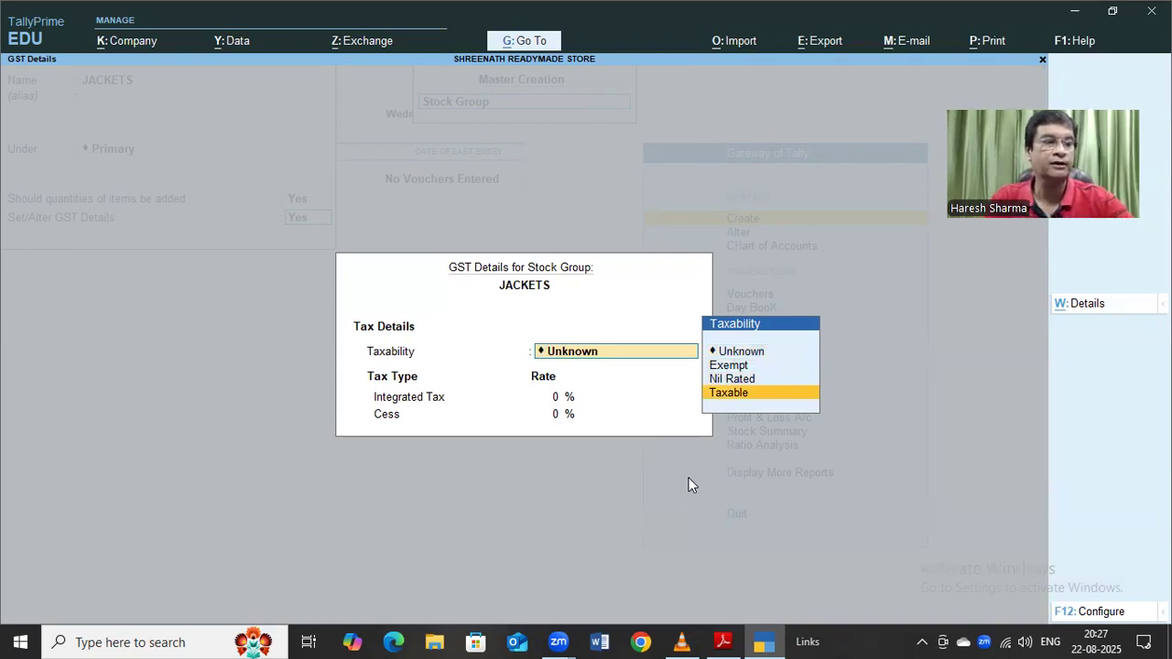
key(Return)
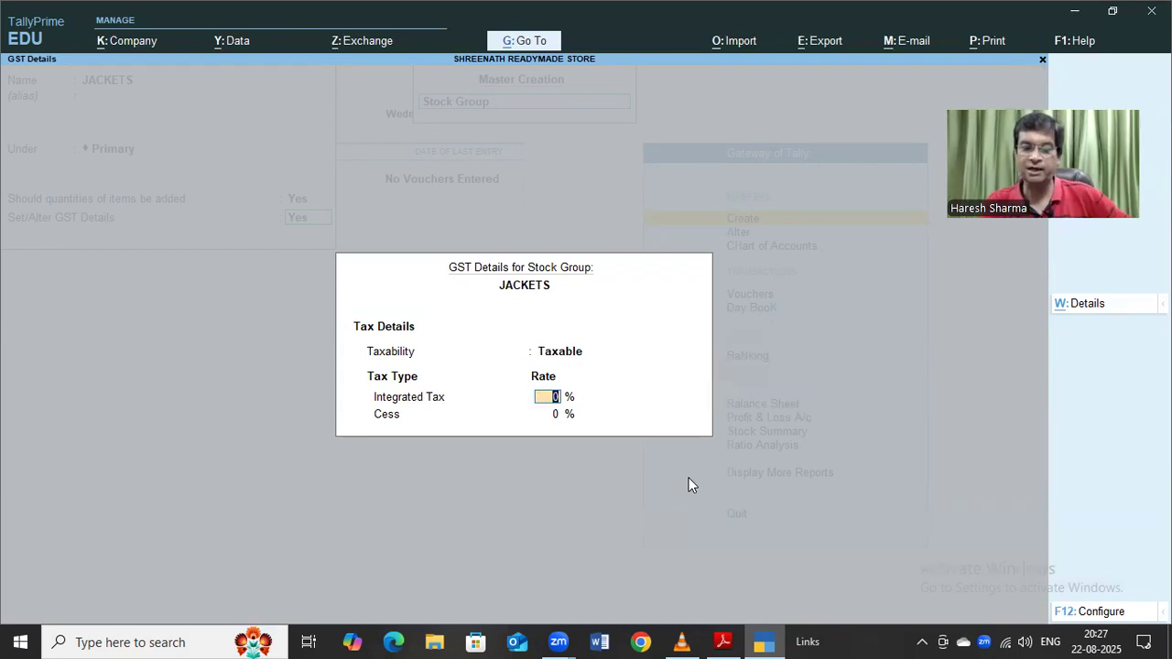
Set the integrated tax rate for JACKETS to 10%, keep cess at 0%, save the group and leave stock group creation
text(10)
key(Return)
key(Return)
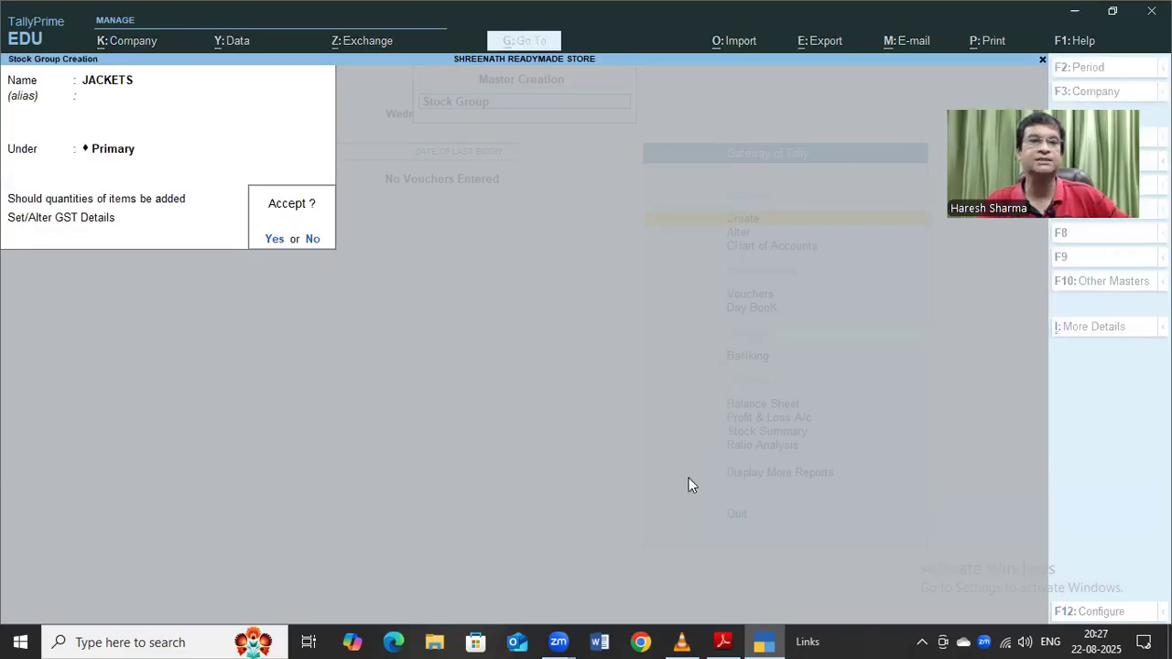
key(Return)
key(Escape)
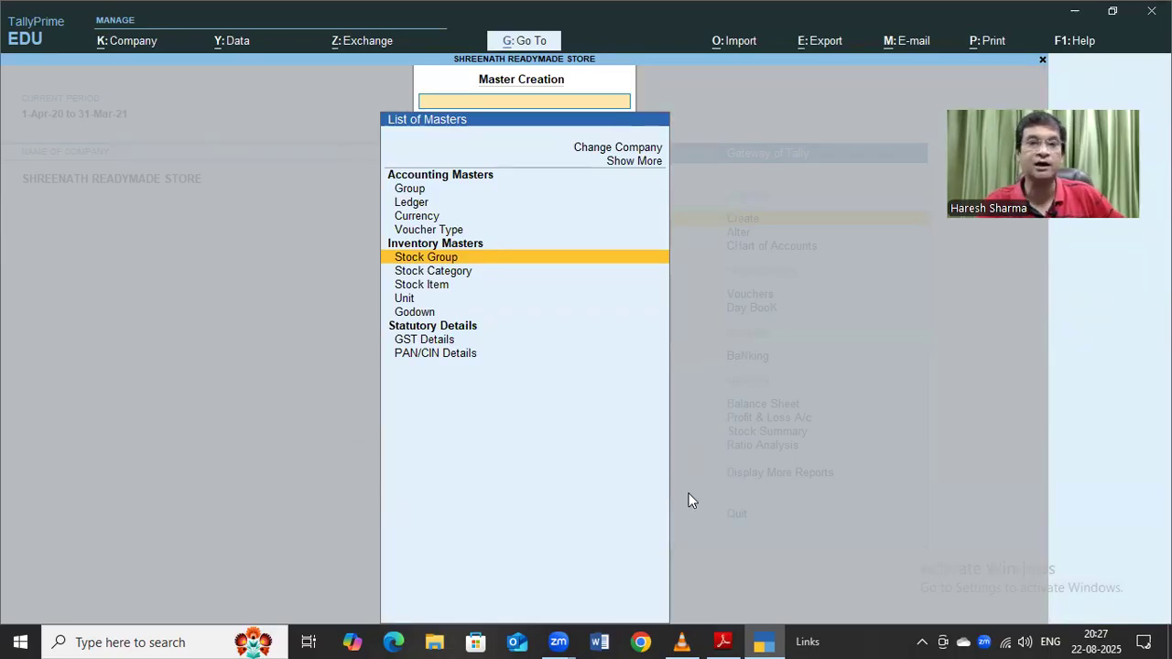
Check the stock items list in Adobe Reader, then in TallyPrime start a new stock item named BOOT CUT JEANS without an alias
click(725, 641)
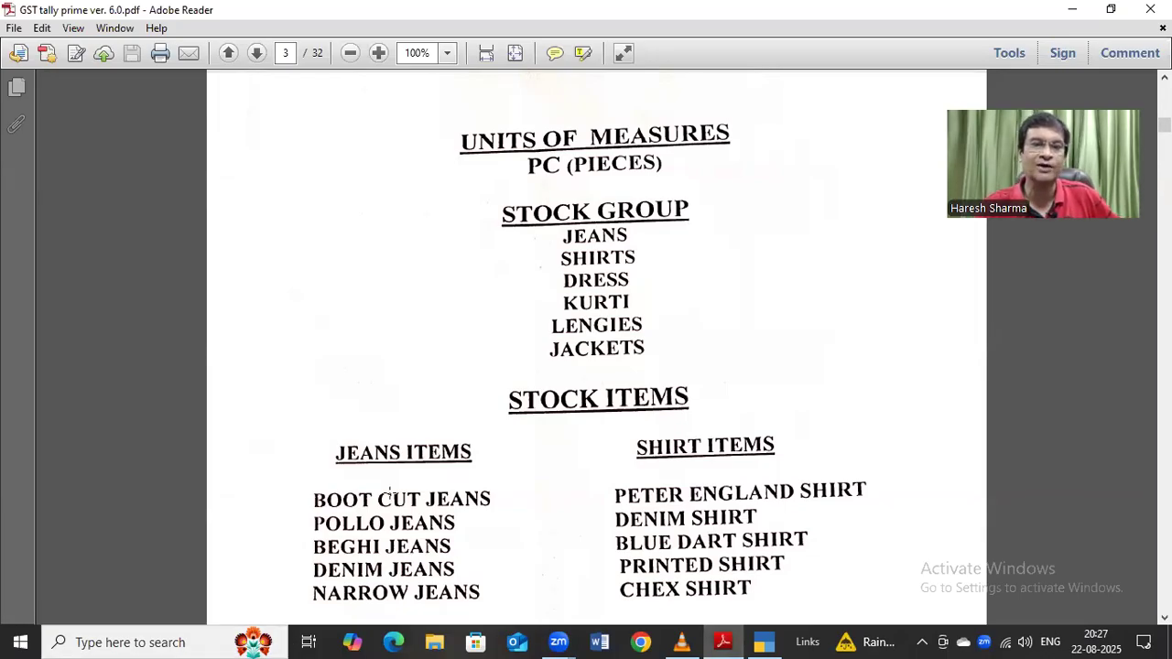
click(762, 640)
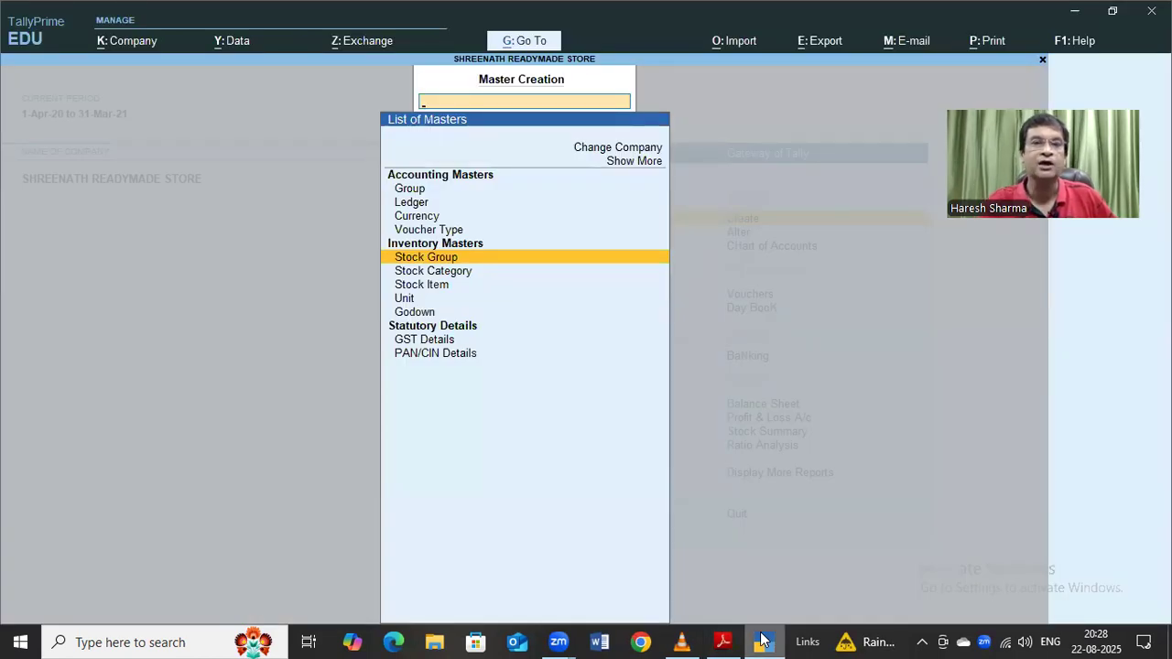
key(Down)
key(Down)
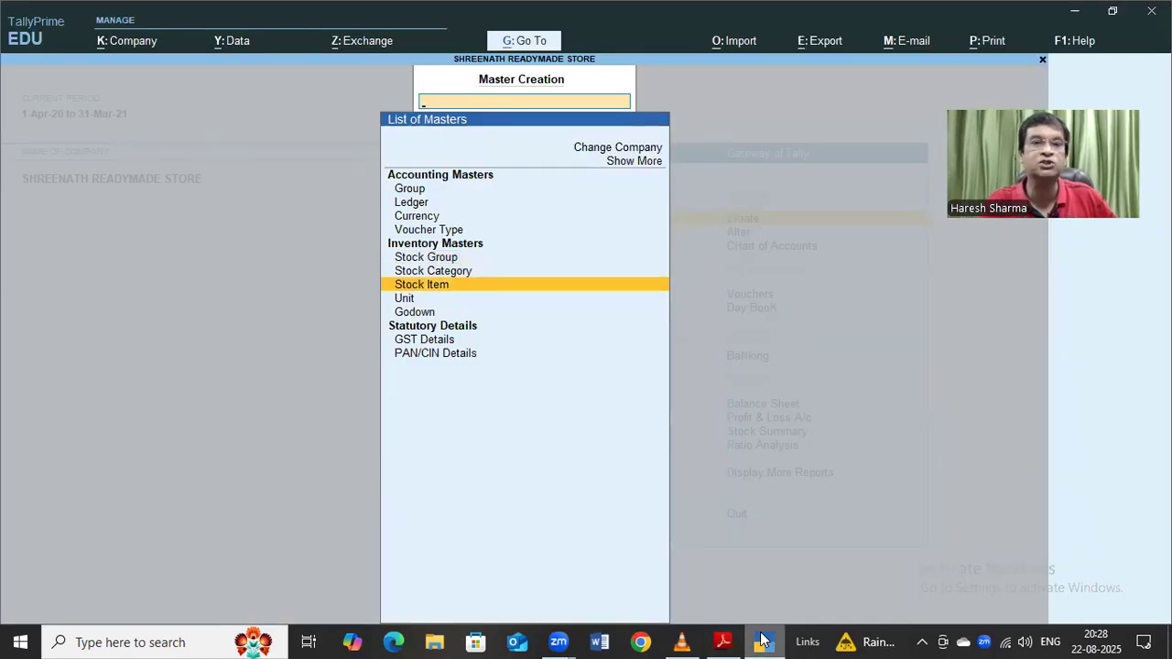
key(Return)
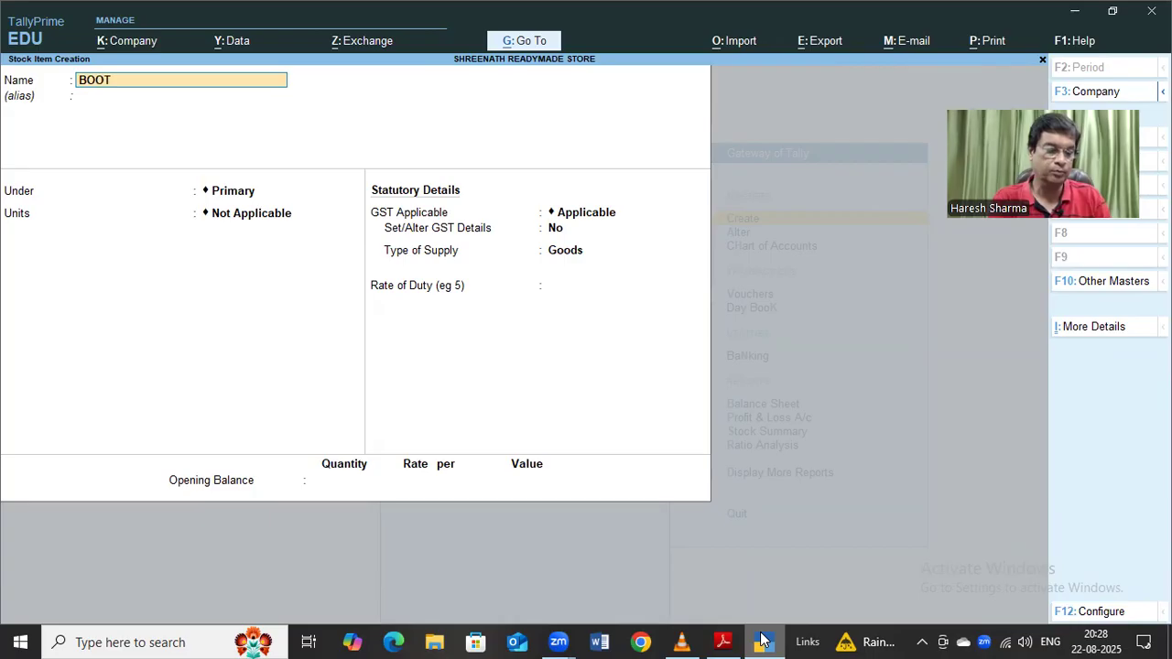
text(BOOT CUT JEANS)
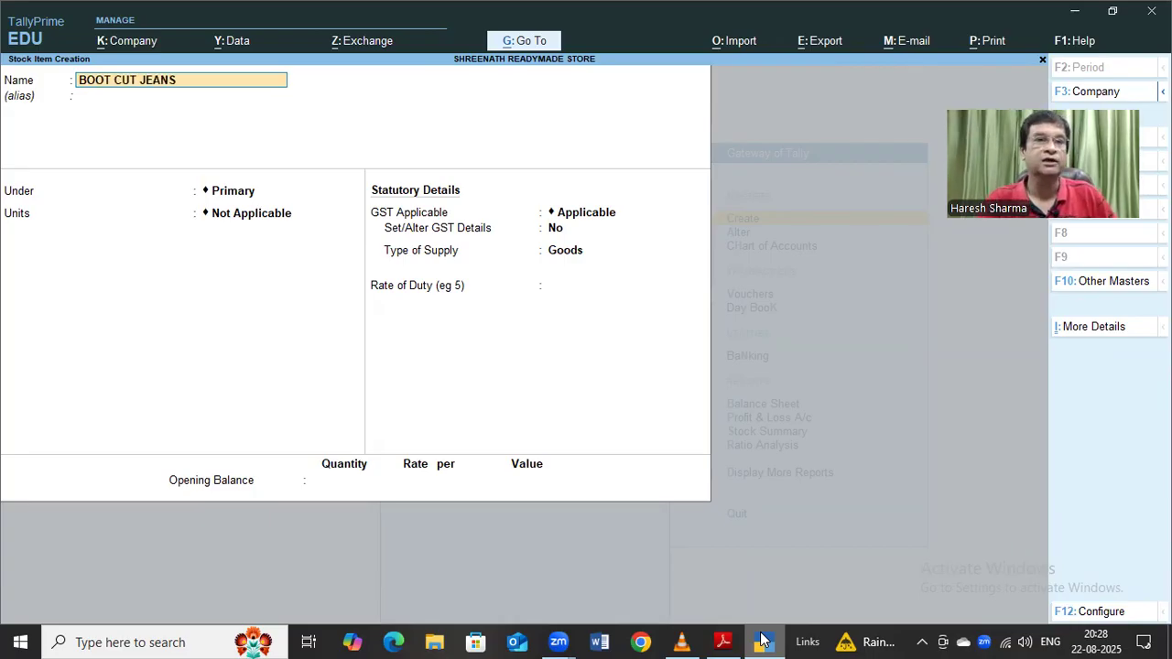
key(Return)
key(Return)
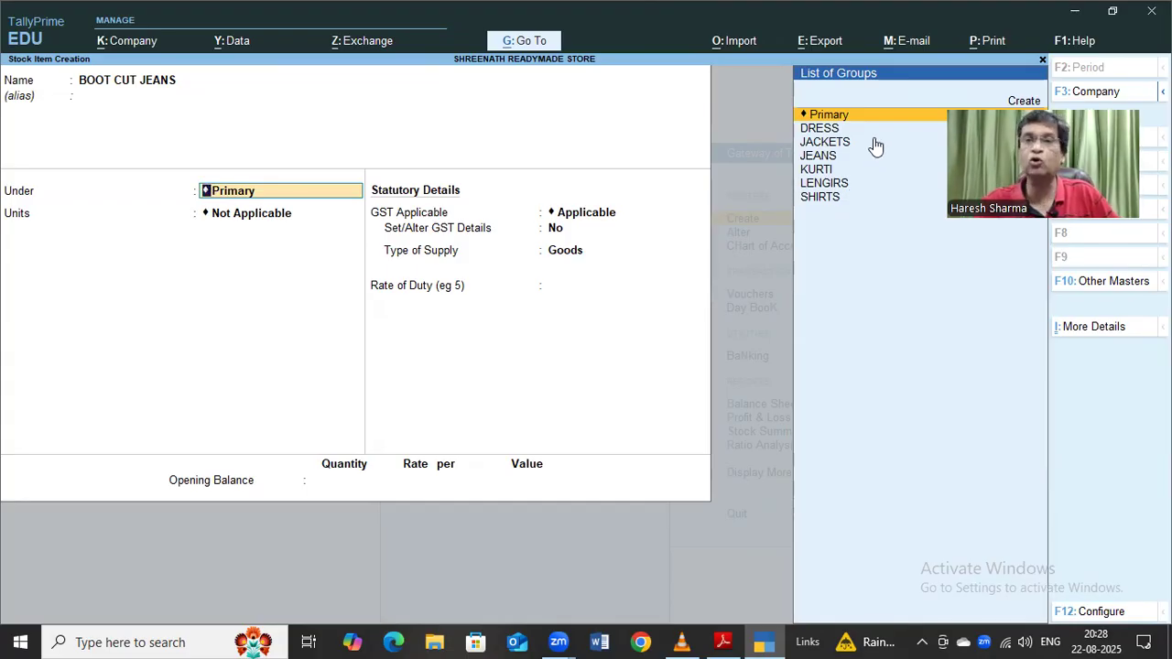
Place BOOT CUT JEANS under the JEANS stock group and set its unit to PC
key(Down)
key(Down)
key(Down)
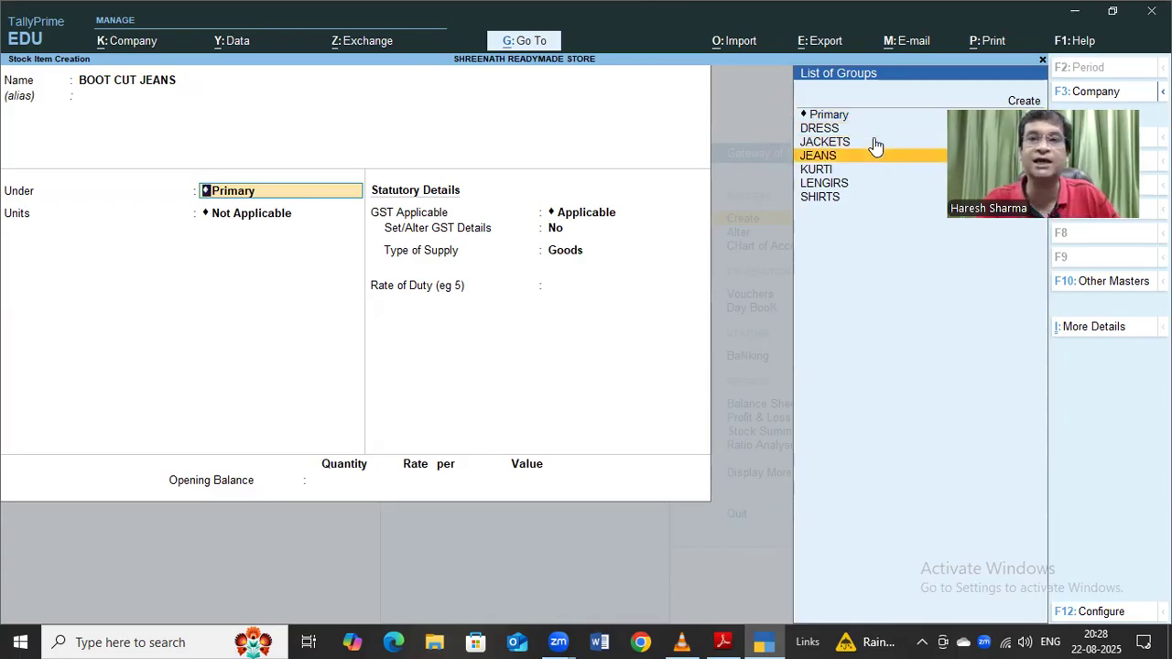
key(Return)
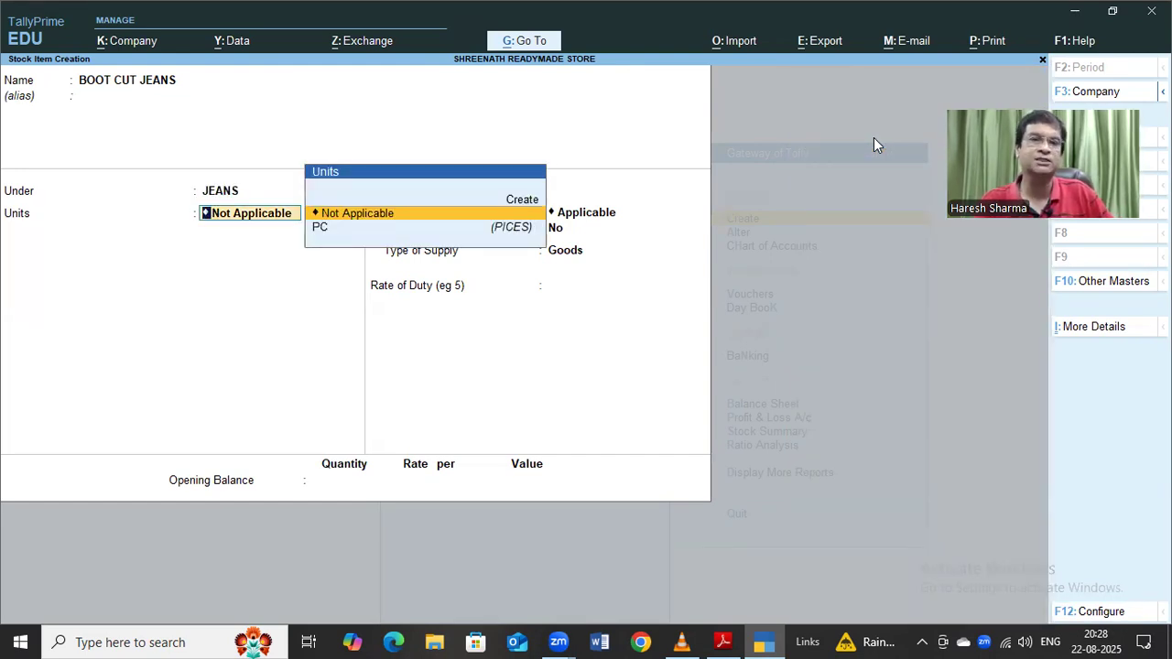
key(Down)
key(Return)
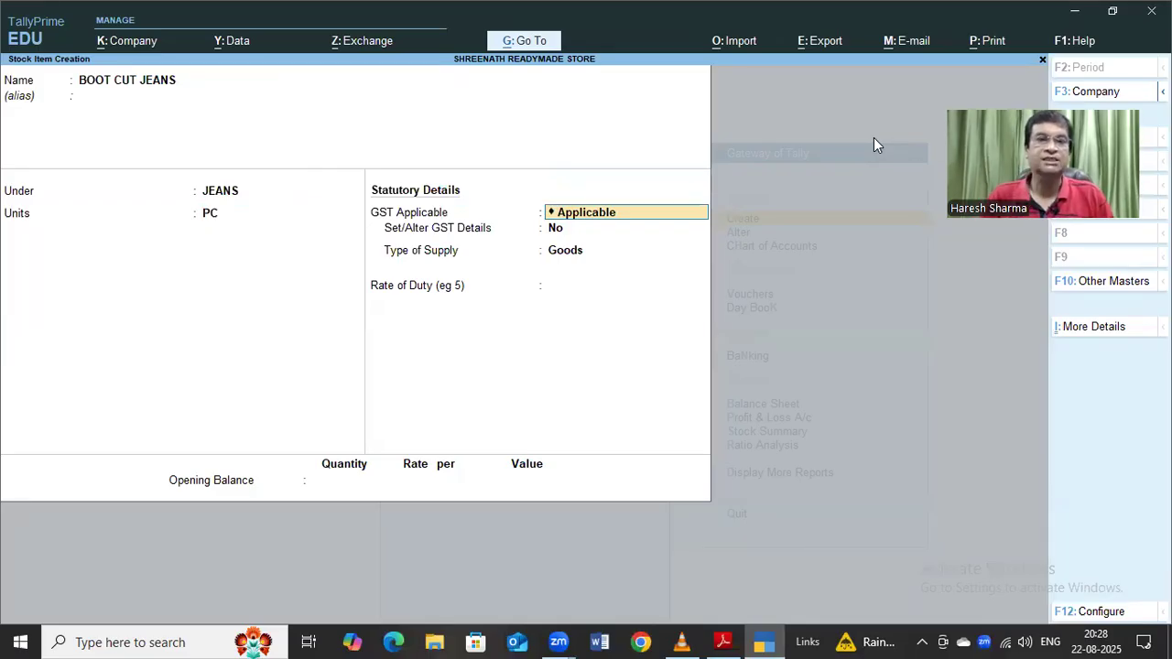
Save BOOT CUT JEANS with GST Applicable, item GST details No, supply type Goods, duty rate 0 and no opening balance
key(Return)
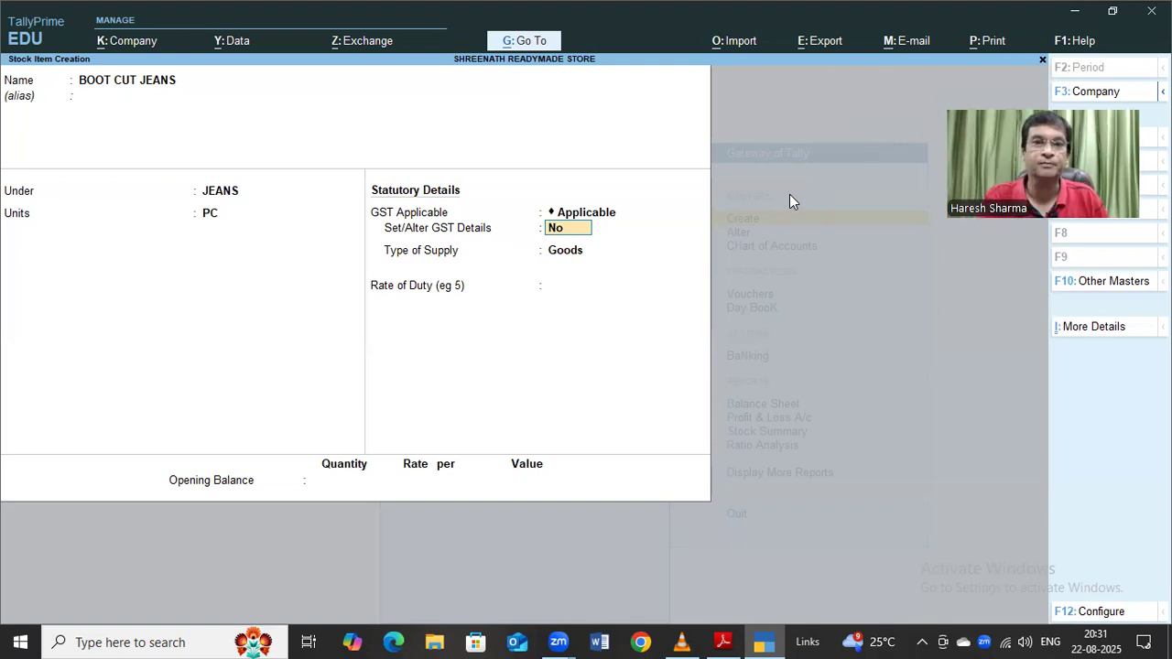
key(Return)
key(Return)
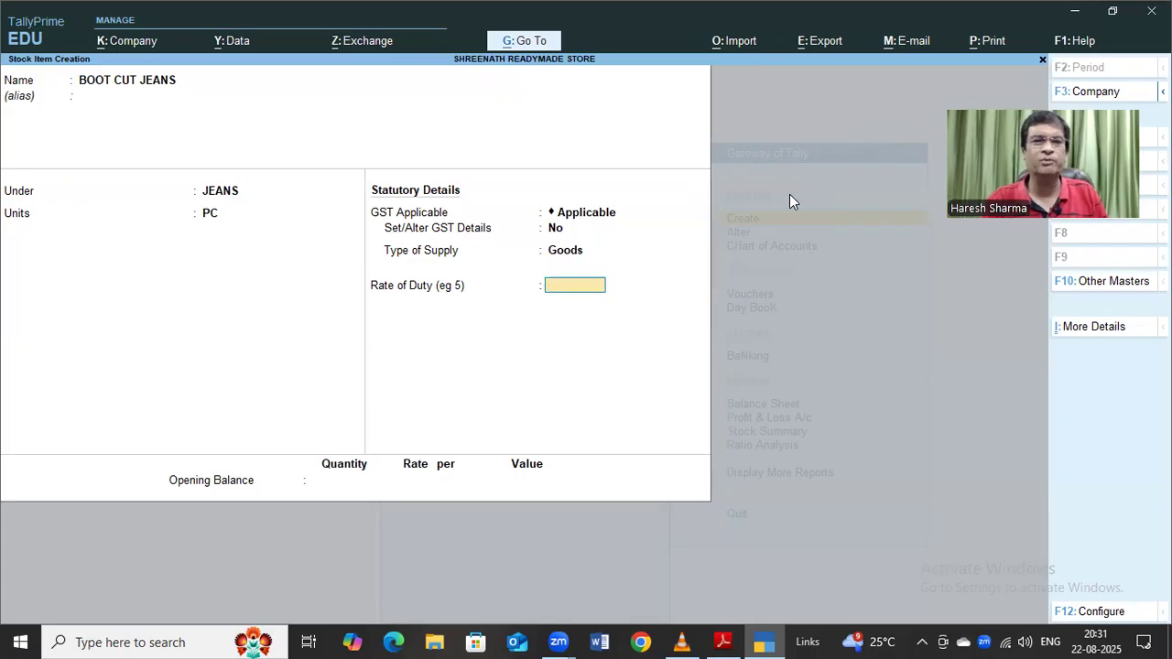
key(Return)
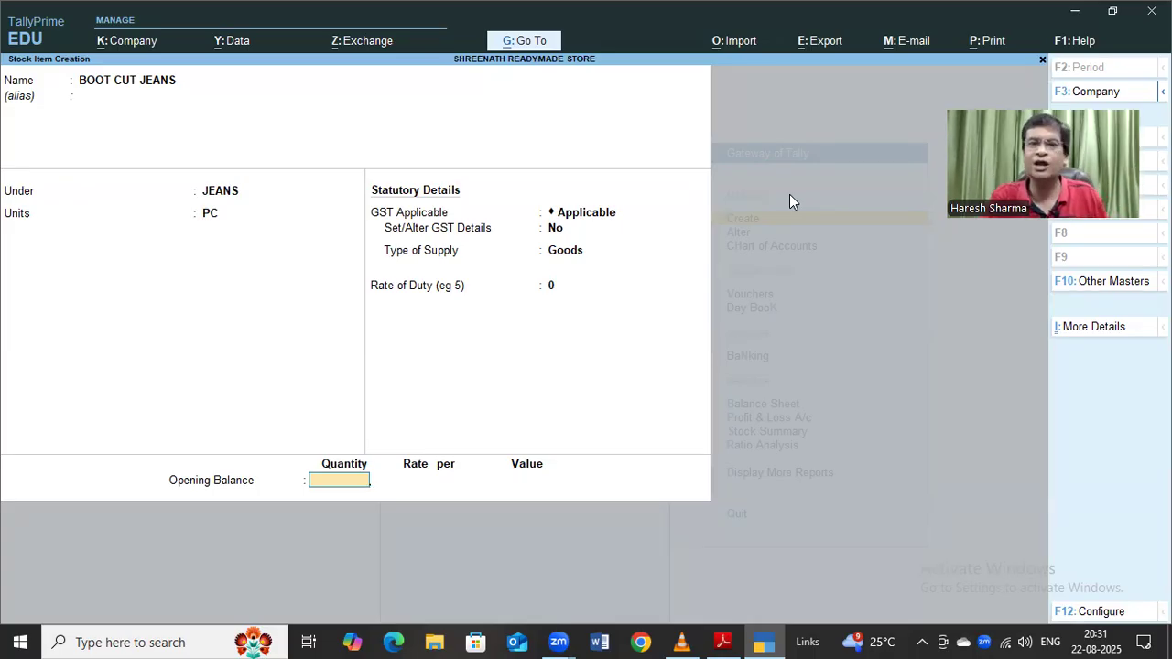
key(Return)
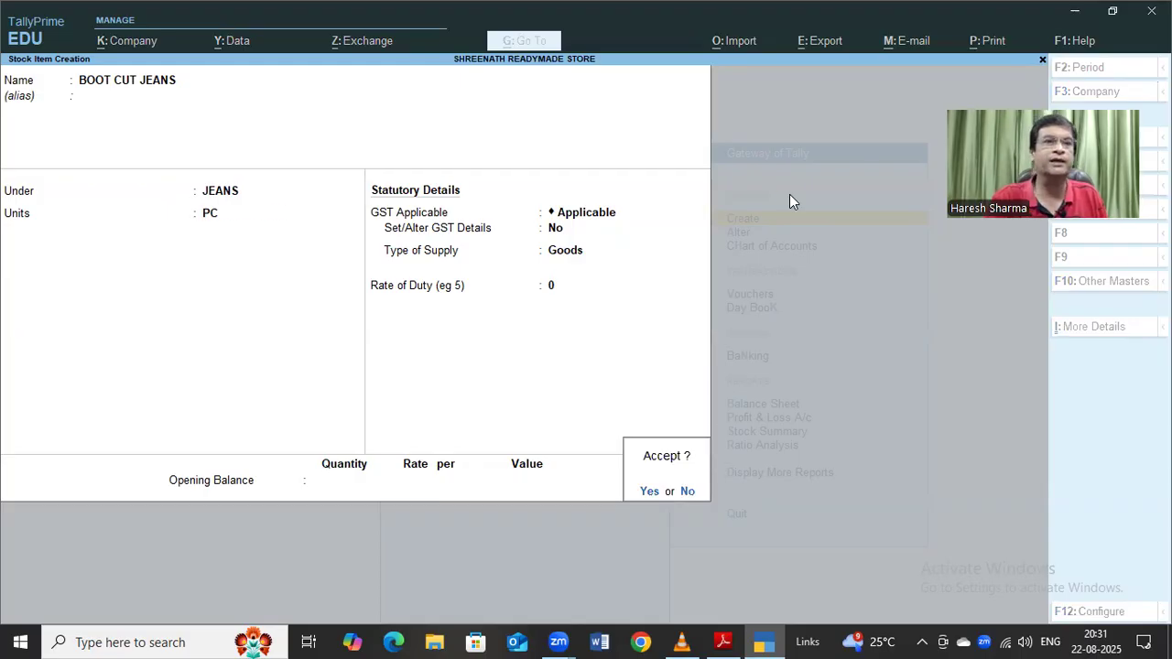
key(Return)
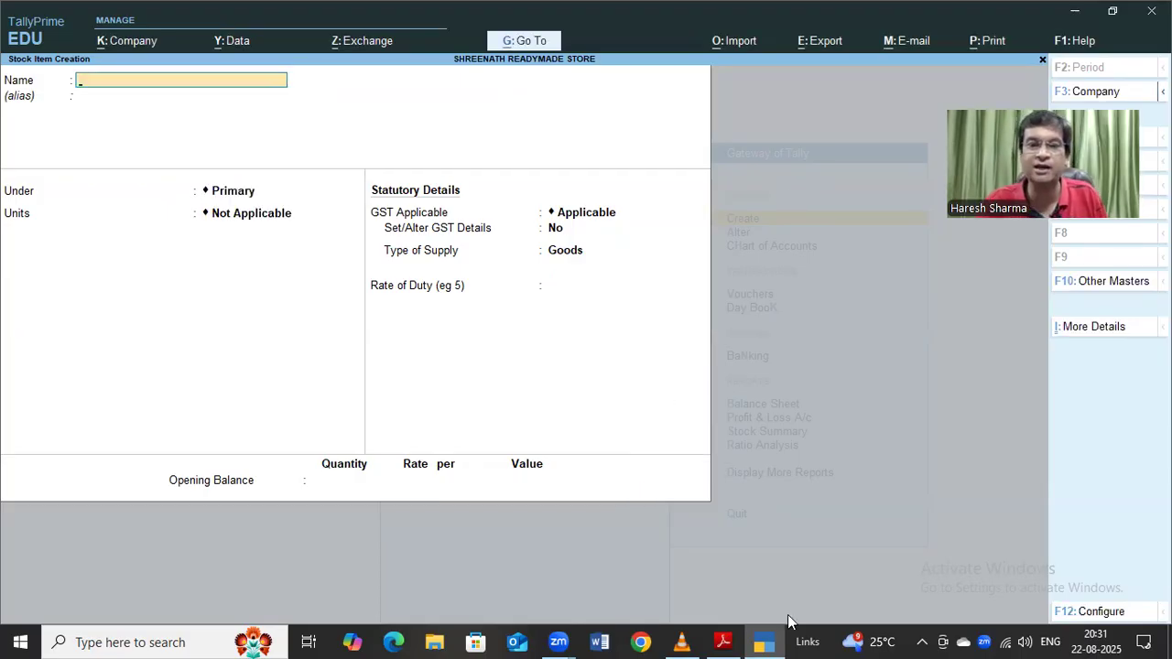
Check the next jeans item in the Adobe Reader list, then in TallyPrime name the new stock item POLLO JEANS without an alias
click(725, 641)
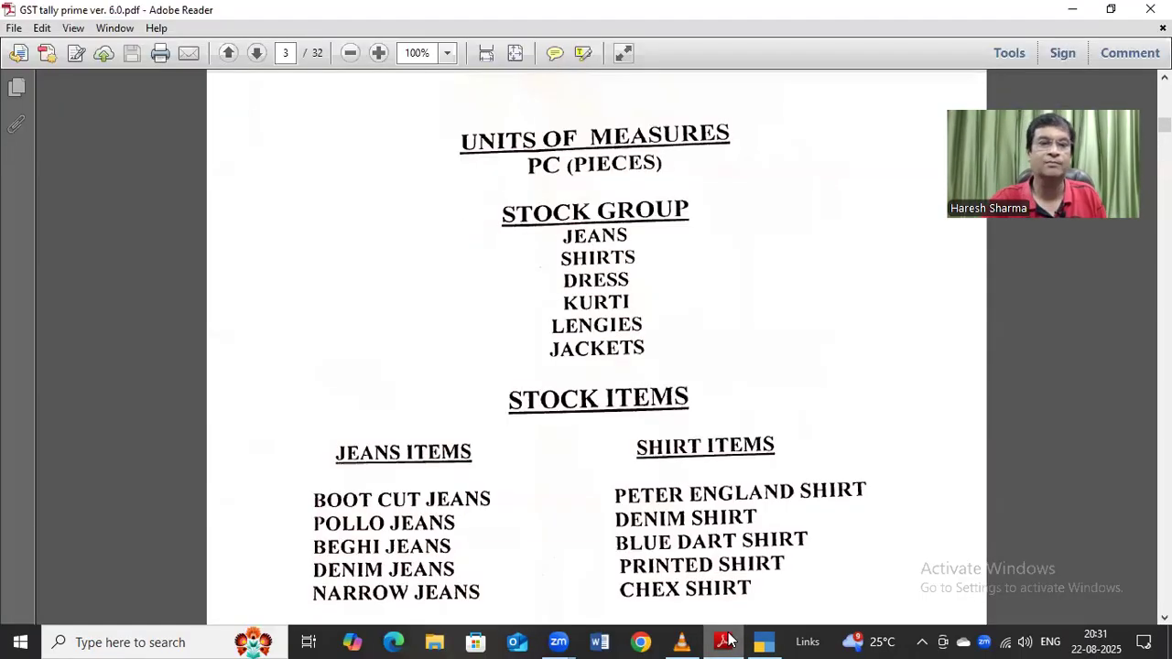
click(763, 640)
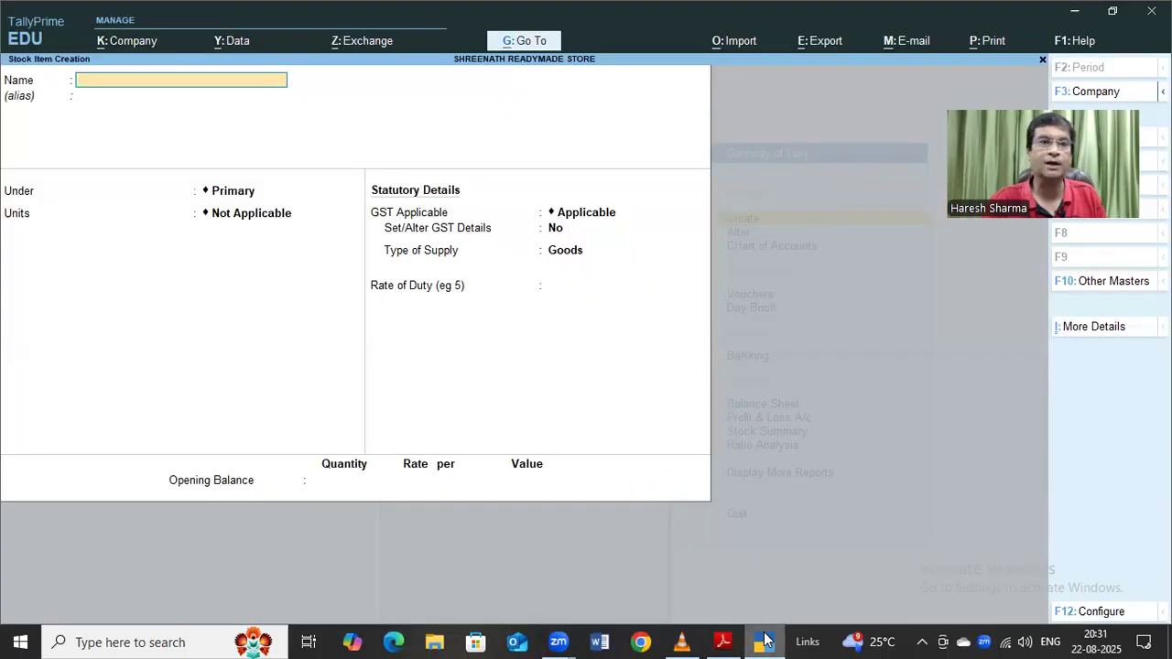
text(POLLO)
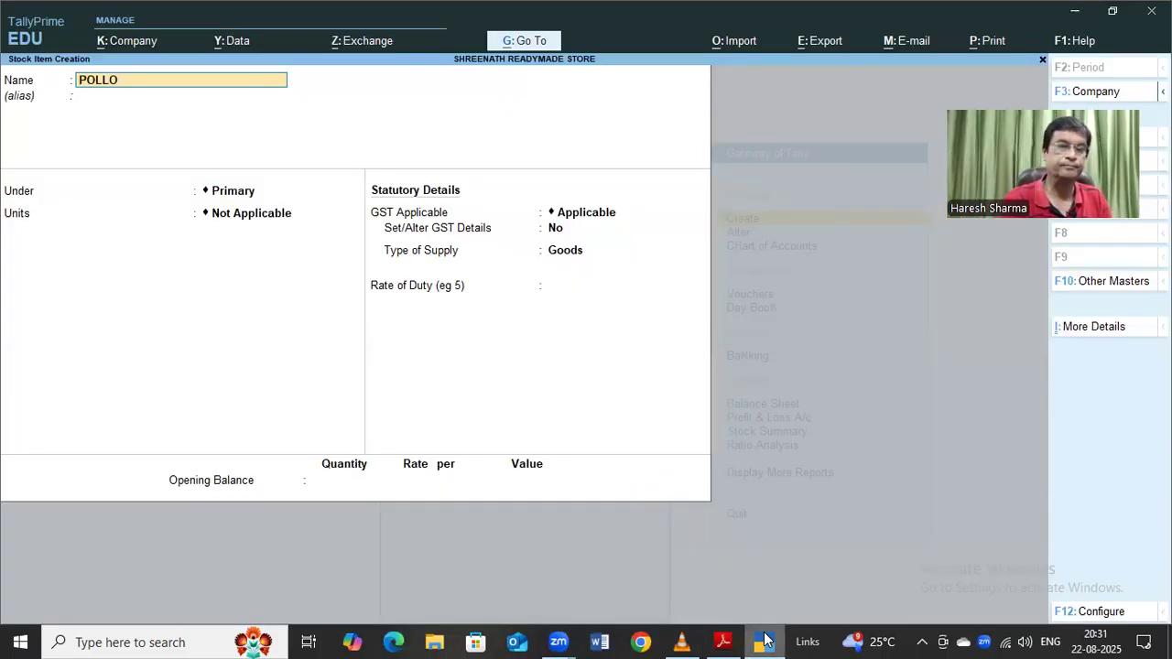
text( JEAN)
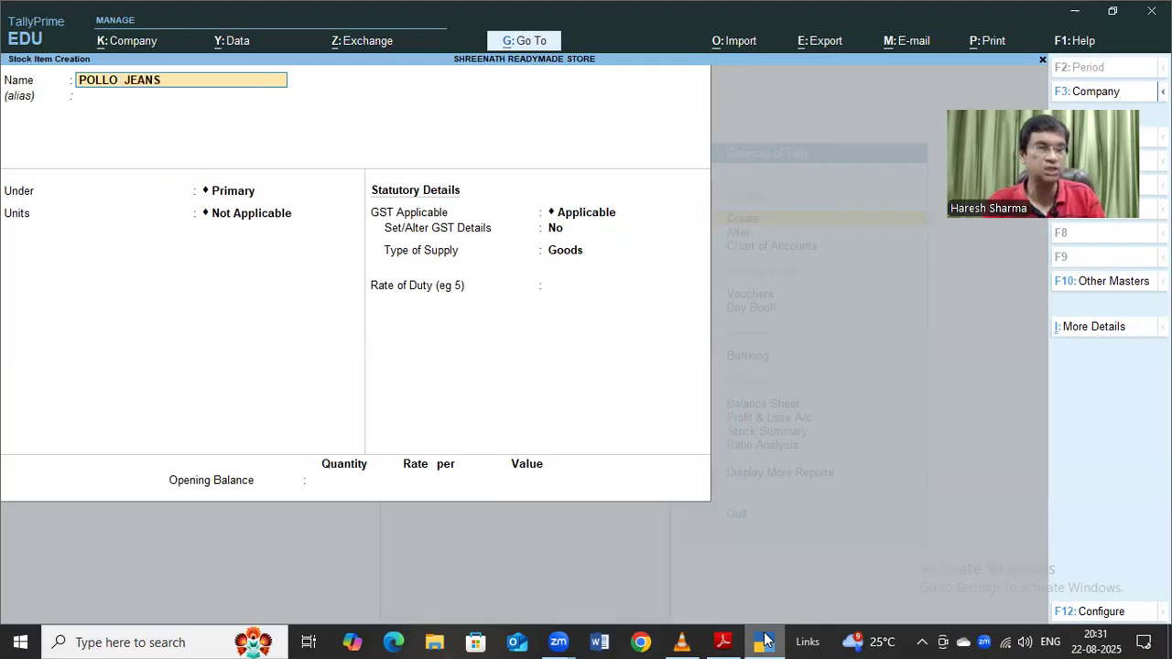
text(S)
key(Return)
key(Return)
Place POLLO JEANS under the JEANS stock group and set its unit to PC
key(Down)
key(Down)
key(Down)
key(Return)
text(pc)
key(Return)
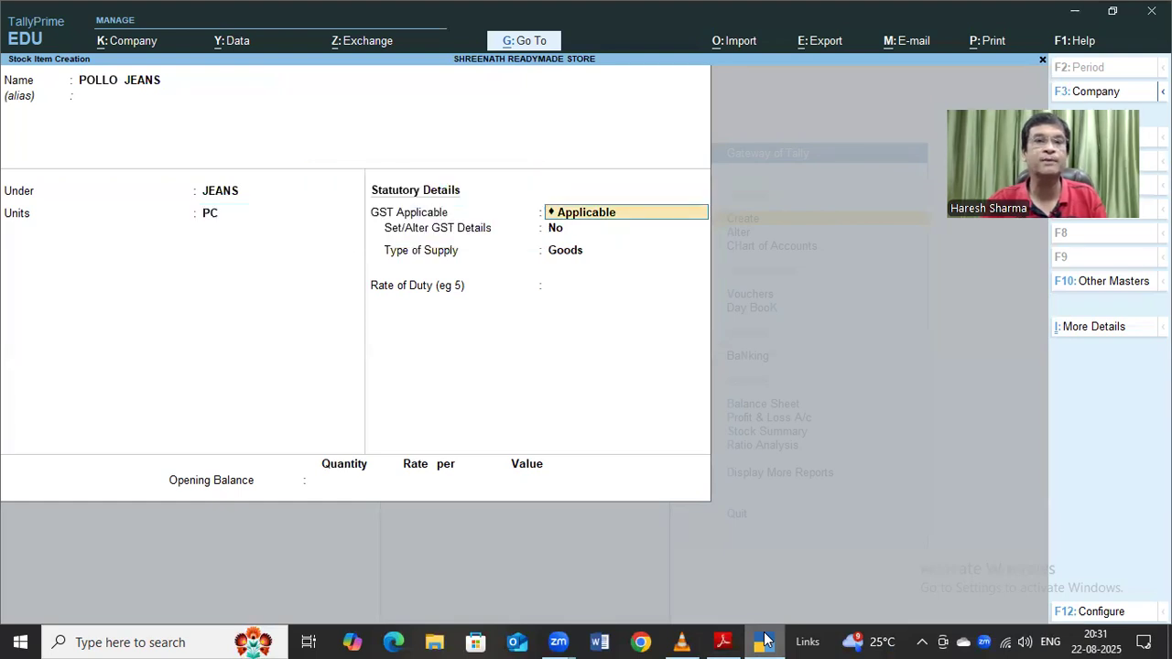
Save POLLO JEANS with GST Applicable, item GST details No, supply type Goods, duty rate 0 and no opening balance
key(Return)
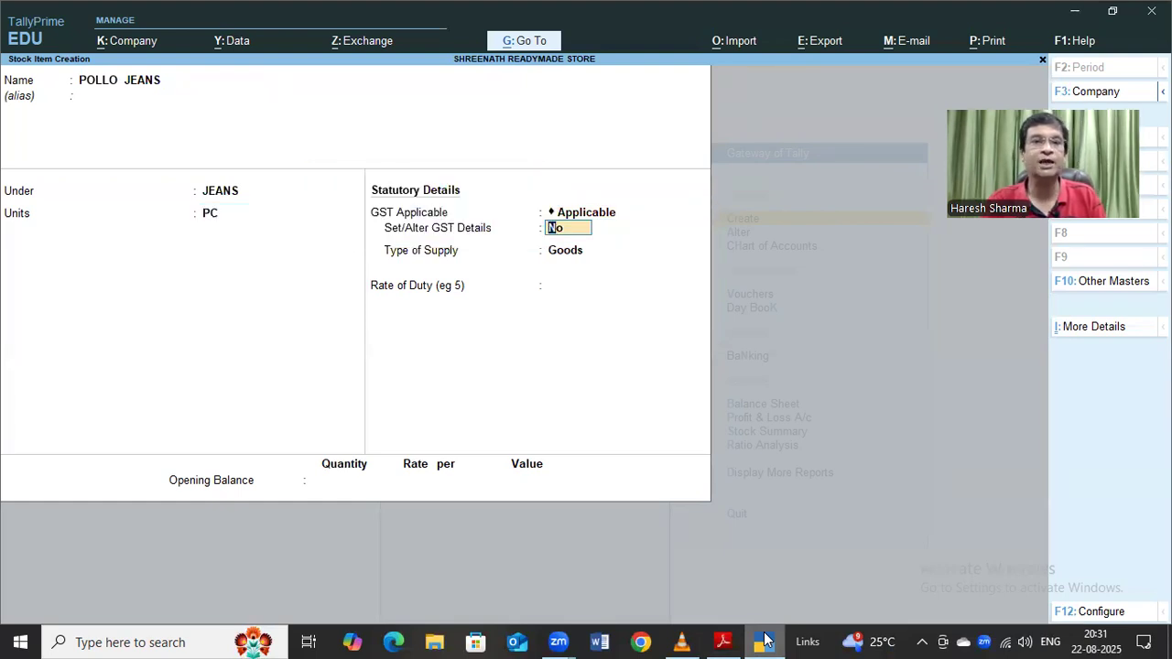
key(Return)
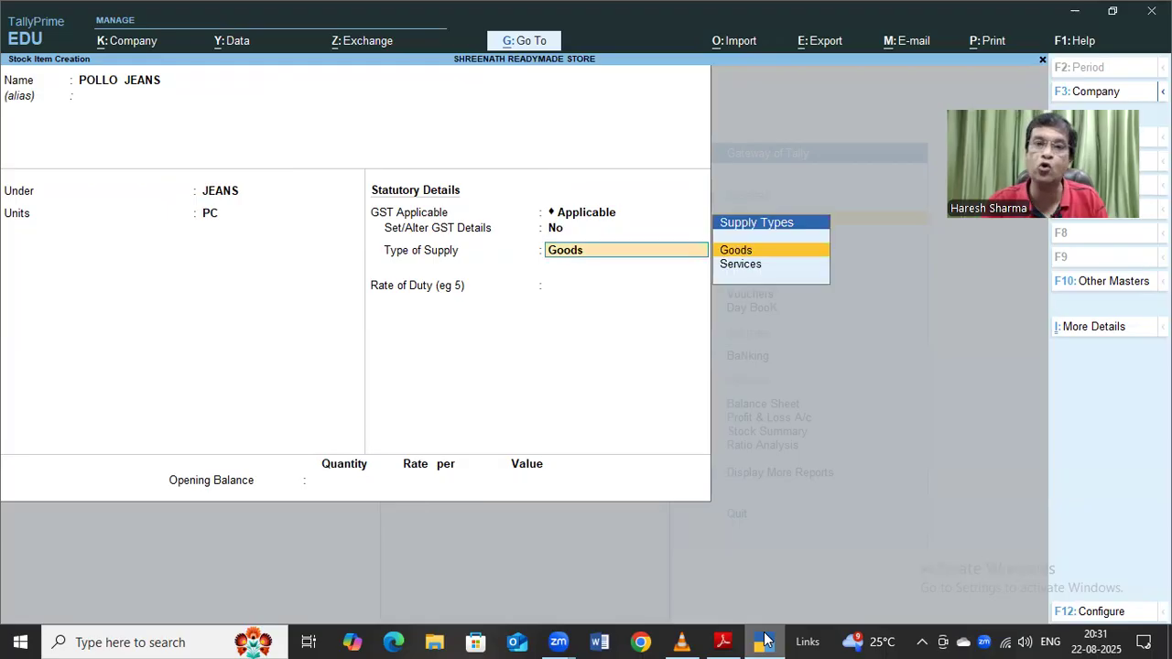
key(Return)
key(Return)
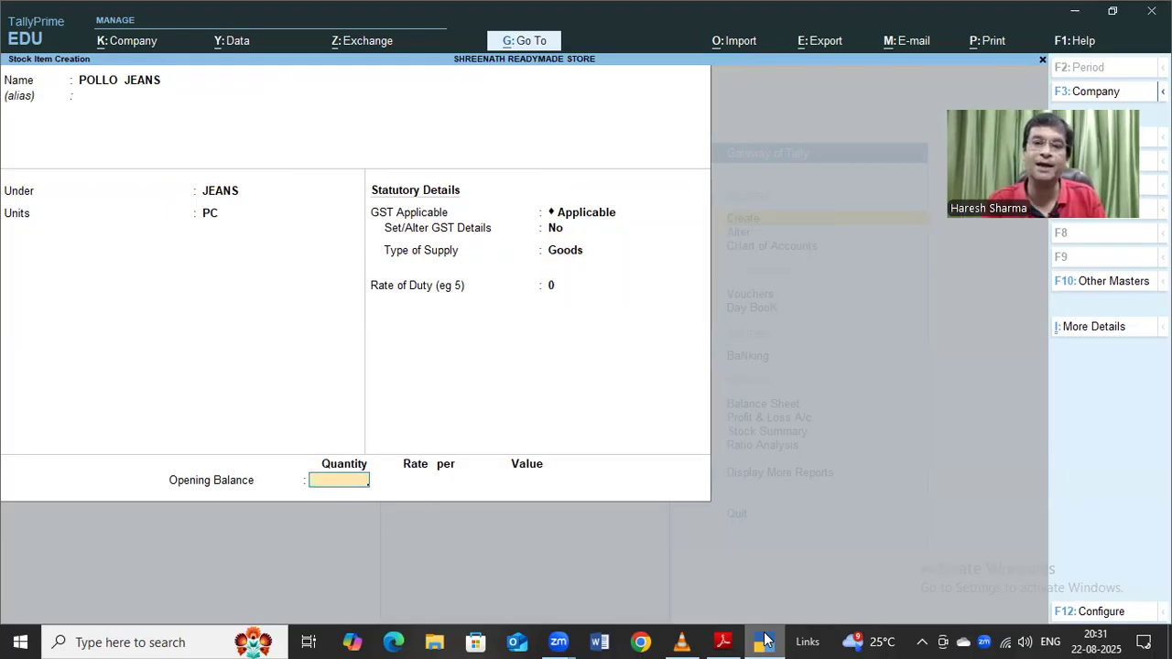
key(Return)
key(Return)
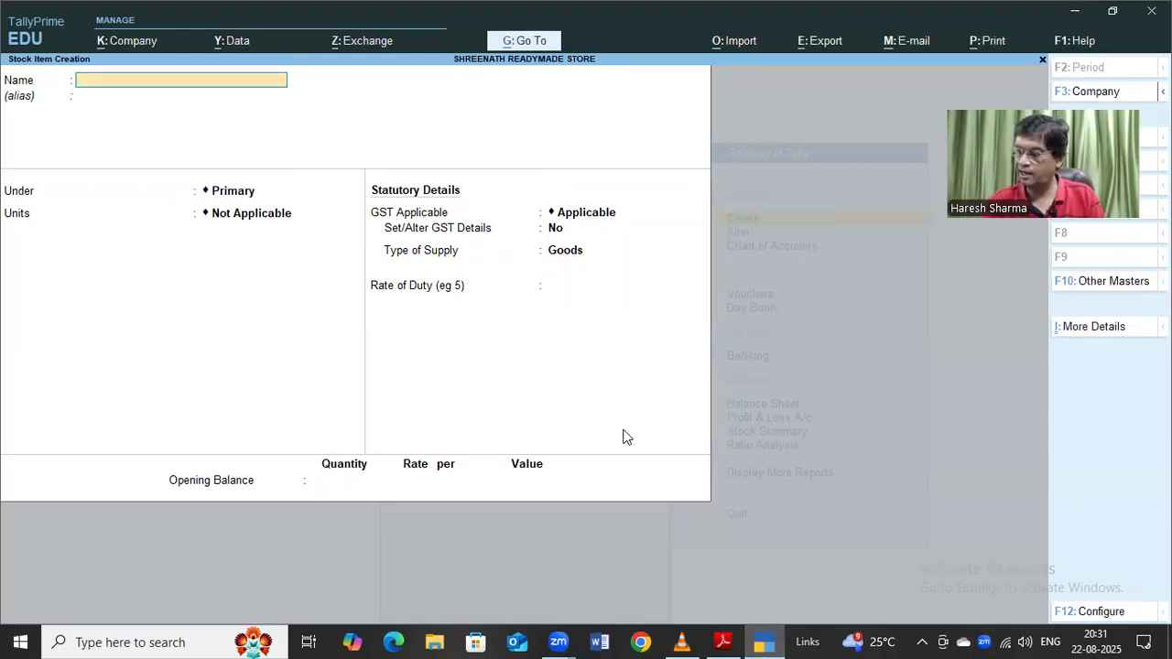
Name the next stock item BEGHI JEANS, place it under the JEANS group and set its unit to PC
text(BEGHI JEANS)
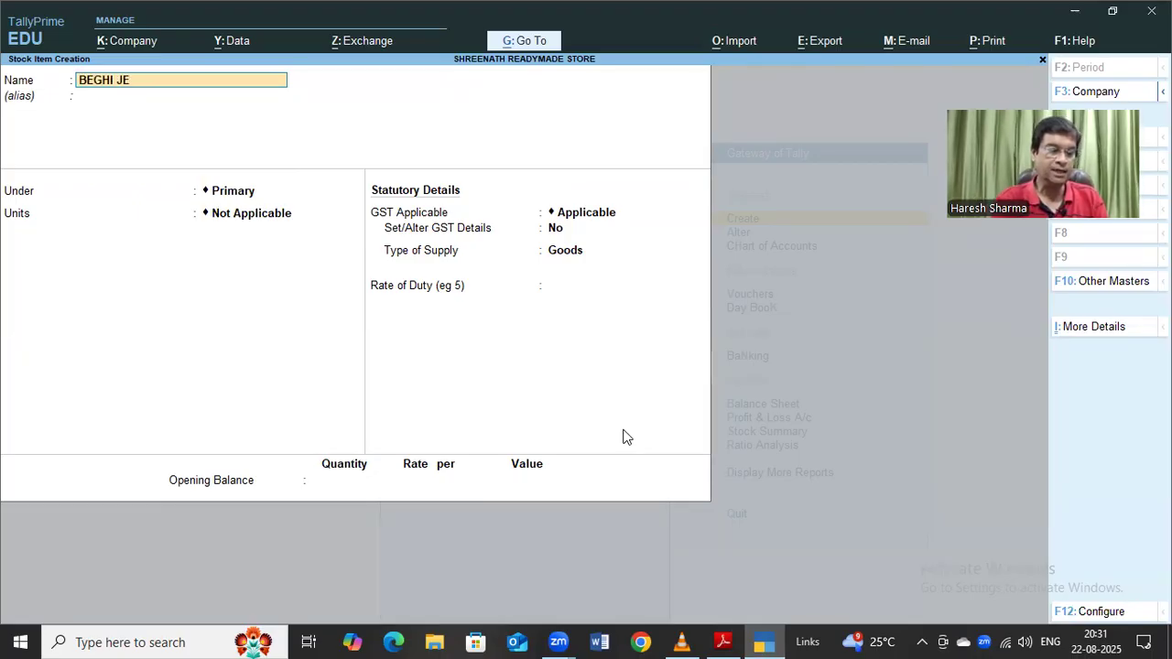
key(Return)
key(Return)
key(Down)
key(Down)
key(Down)
key(Return)
key(Return)
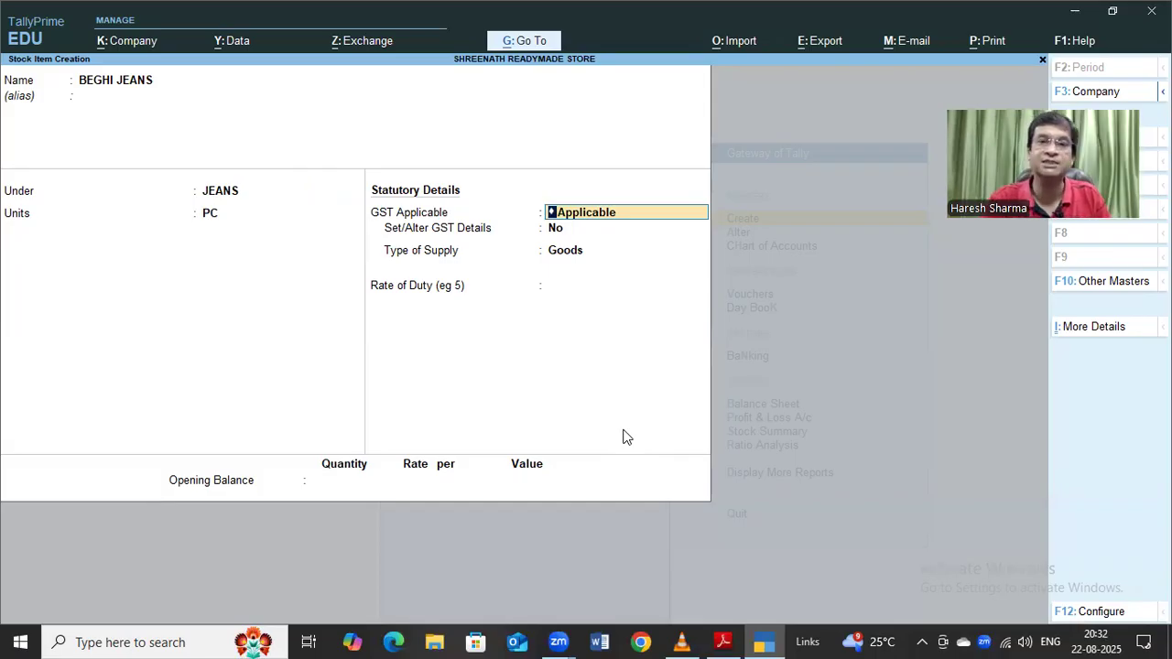
Save BEGHI JEANS with GST Applicable, item GST details No, supply type Goods, duty rate 0 and no opening balance
key(Return)
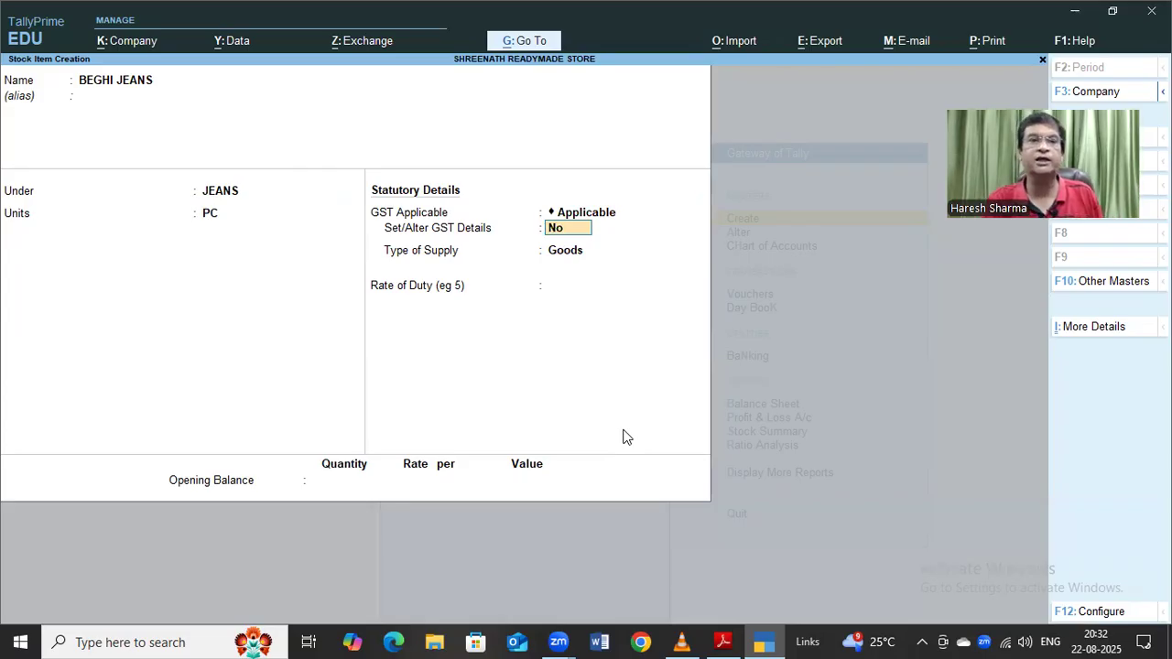
key(Return)
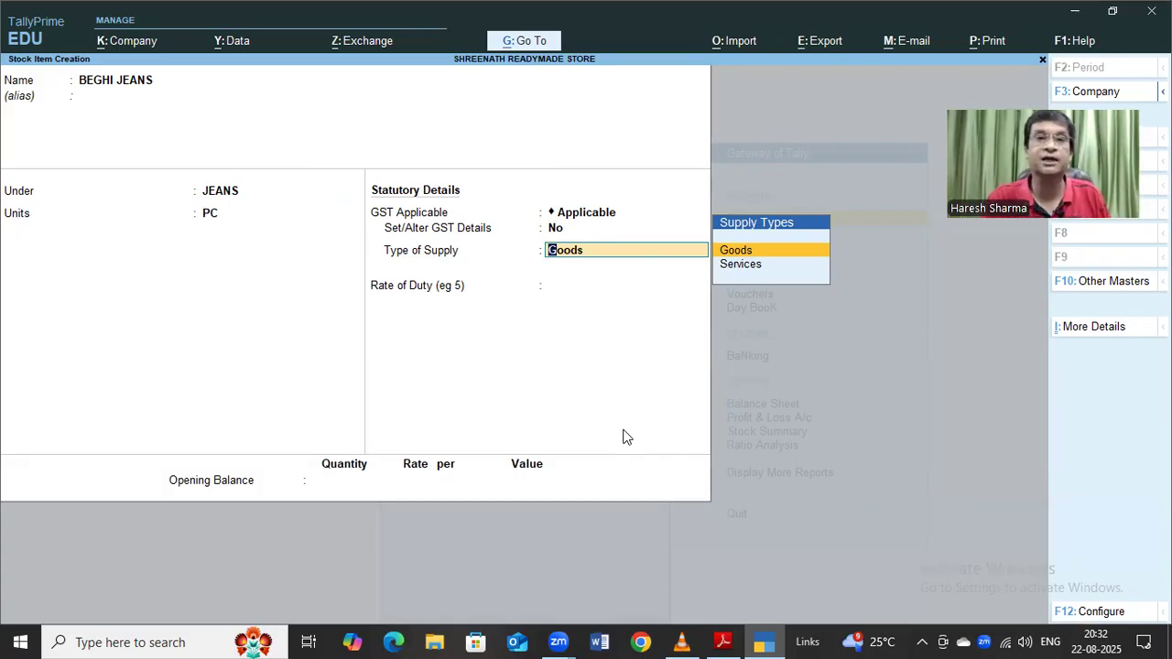
key(Return)
key(Return)
key(Return)
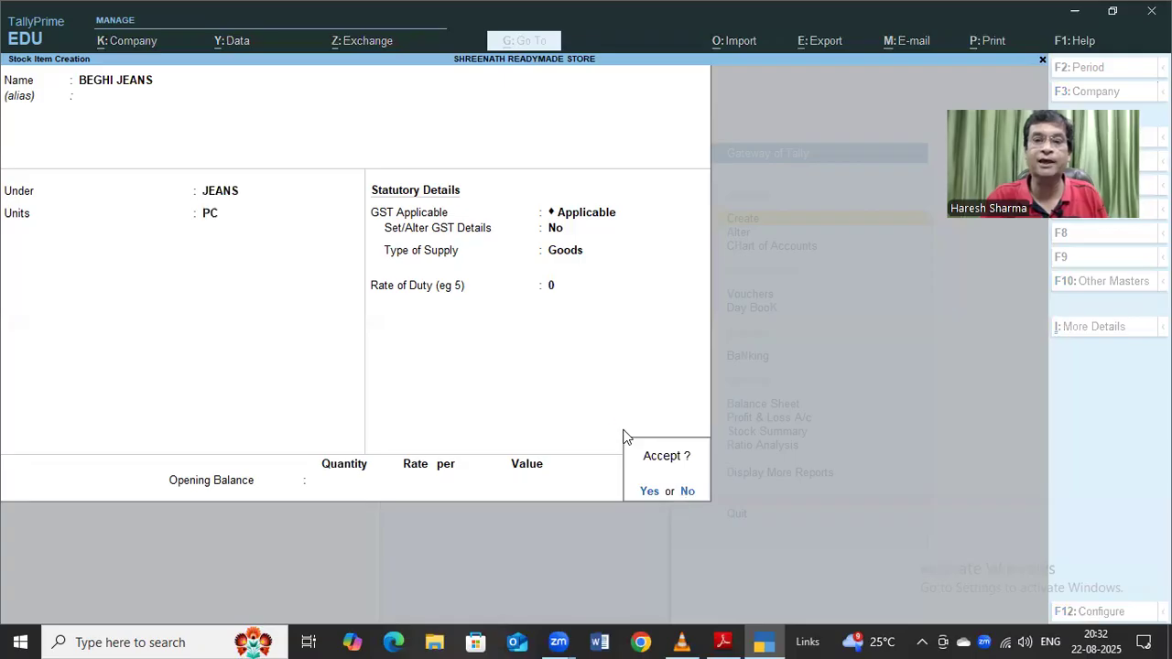
key(Return)
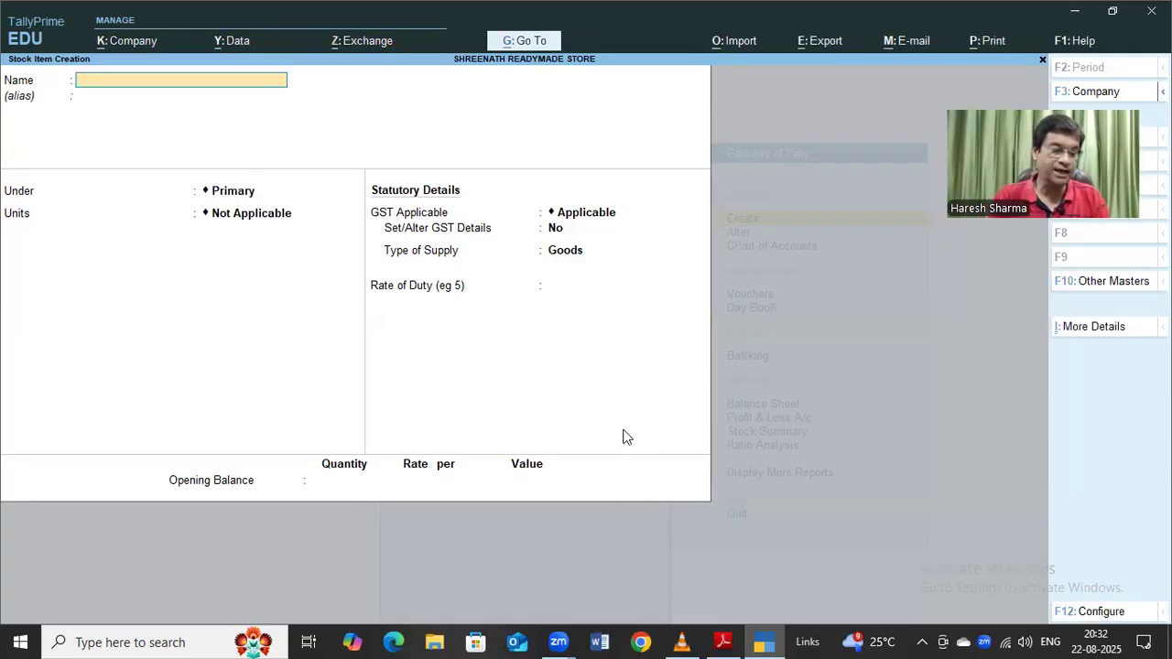
Name the next stock item DENIUM JEANS, place it under the JEANS group and set its unit to PC
text(DENIUM JEANS)
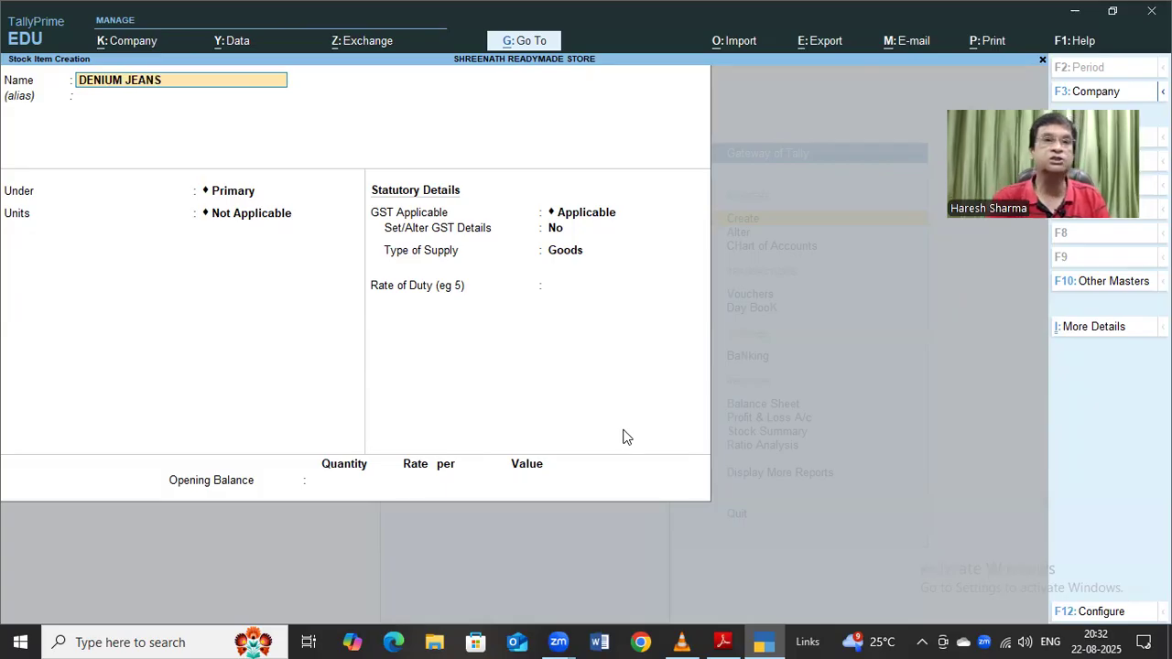
key(Return)
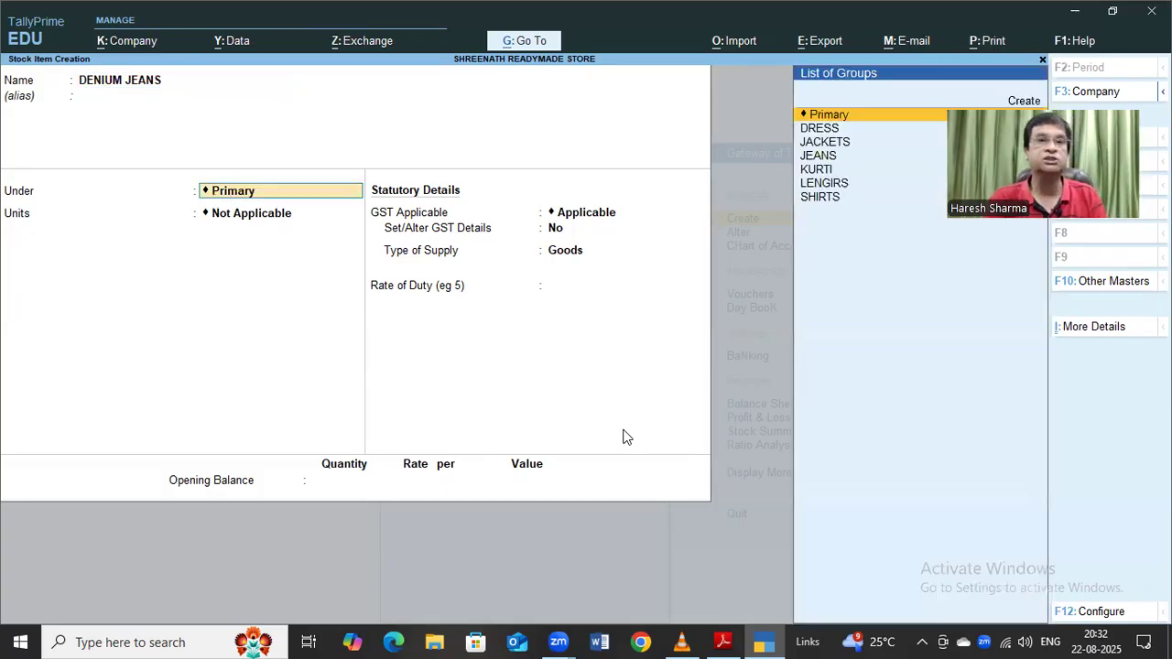
key(Down)
key(Down)
key(Down)
key(Return)
key(Down)
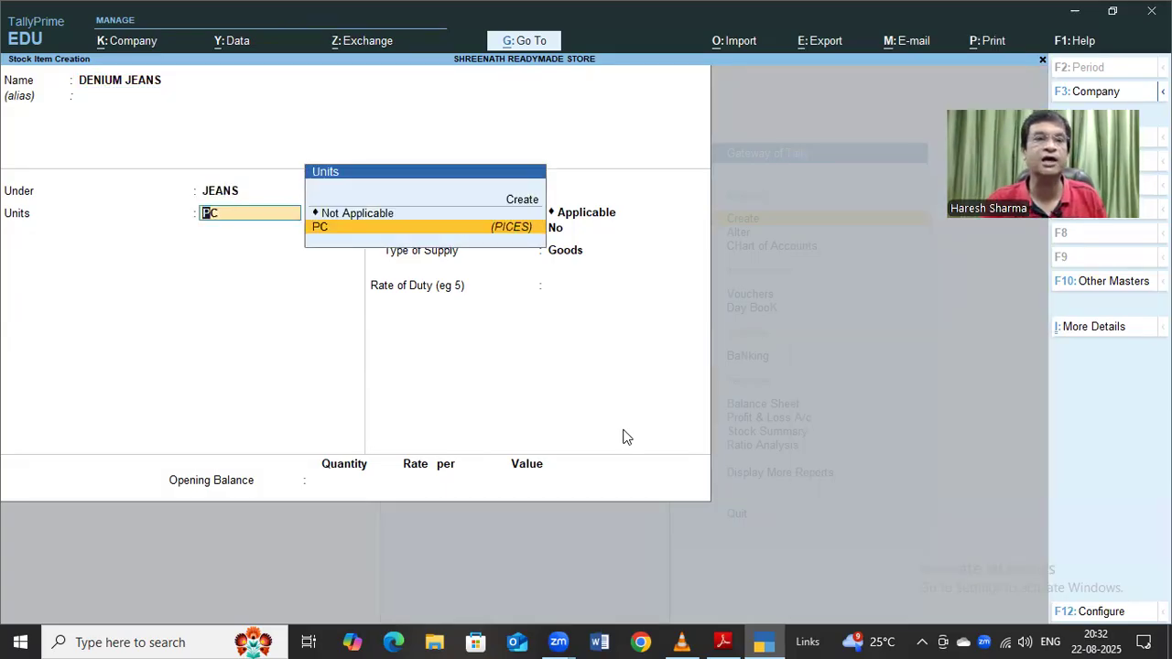
key(Return)
Save DENIUM JEANS with GST Applicable, item GST details No, supply type Goods, duty rate 0 and no opening balance
key(Return)
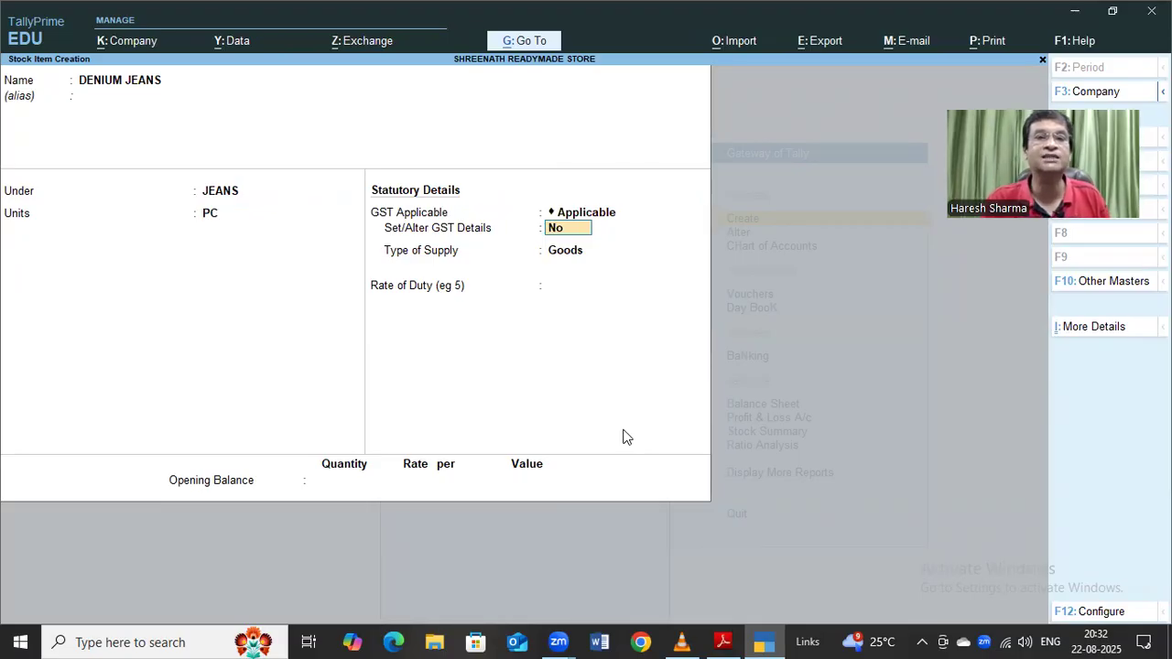
key(Return)
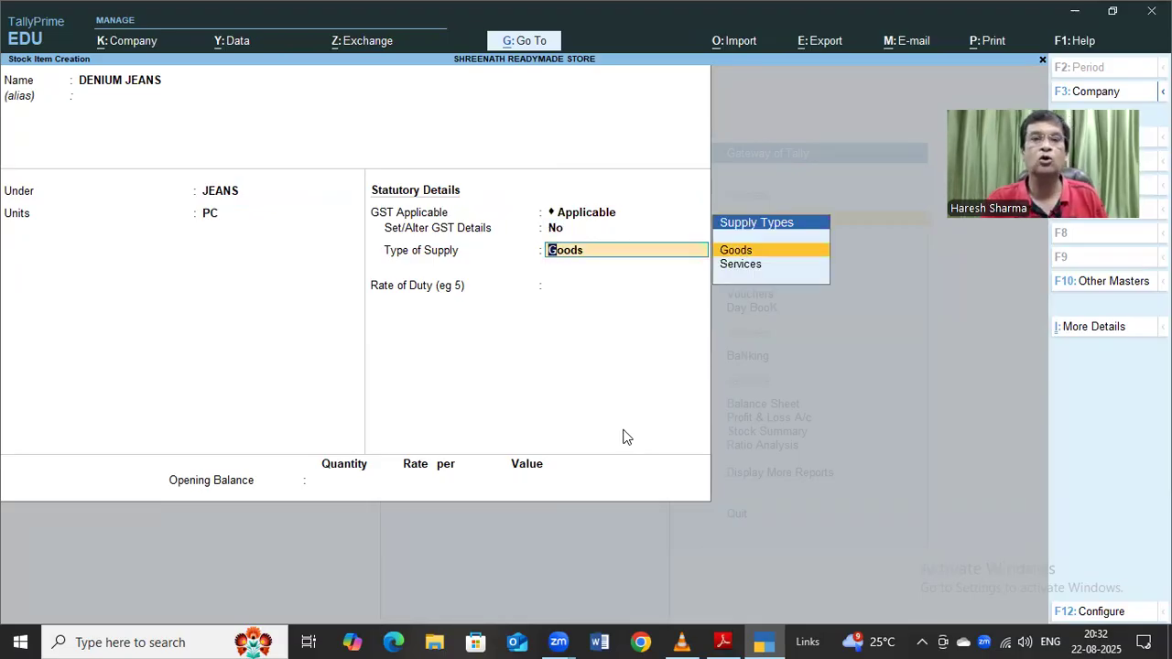
key(Return)
key(Return)
key(Return)
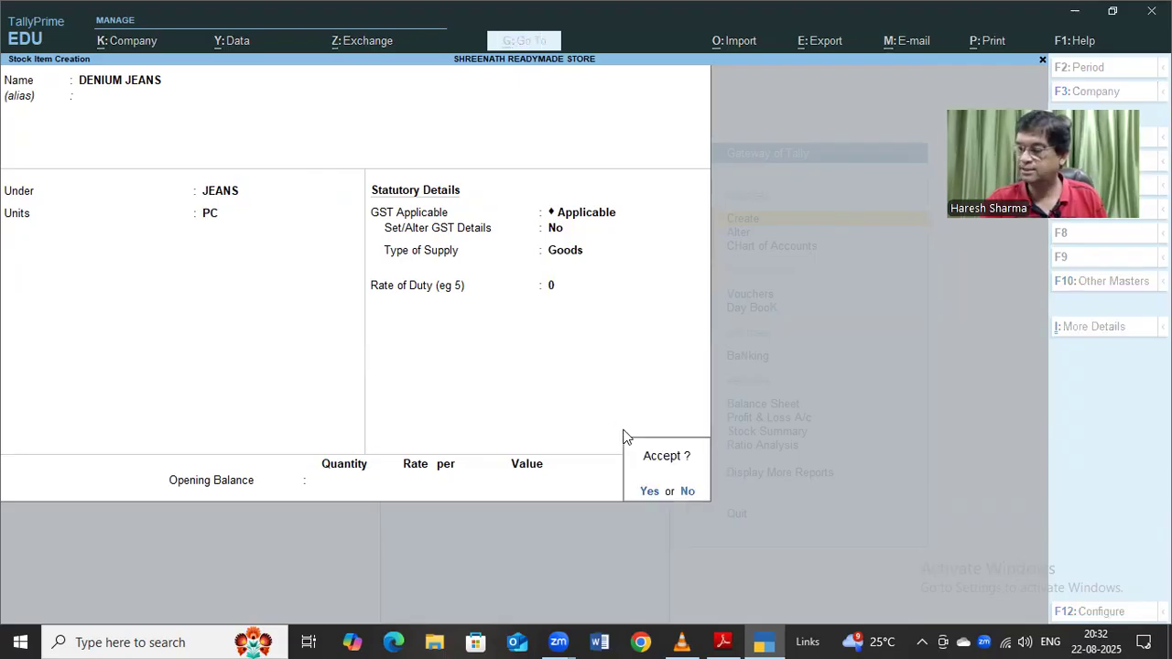
text(y)
Name the next stock item NARROW JEANS, place it under the JEANS group and set its unit to PC
text(NARR)
text(OW)
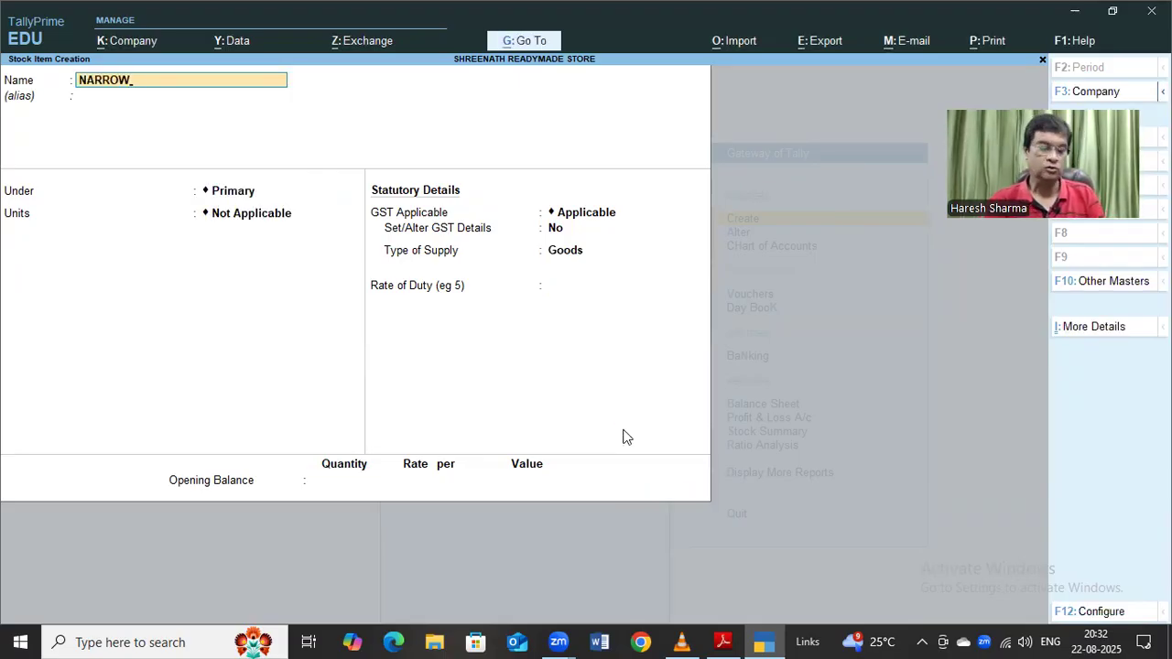
text( JEANS)
key(Return)
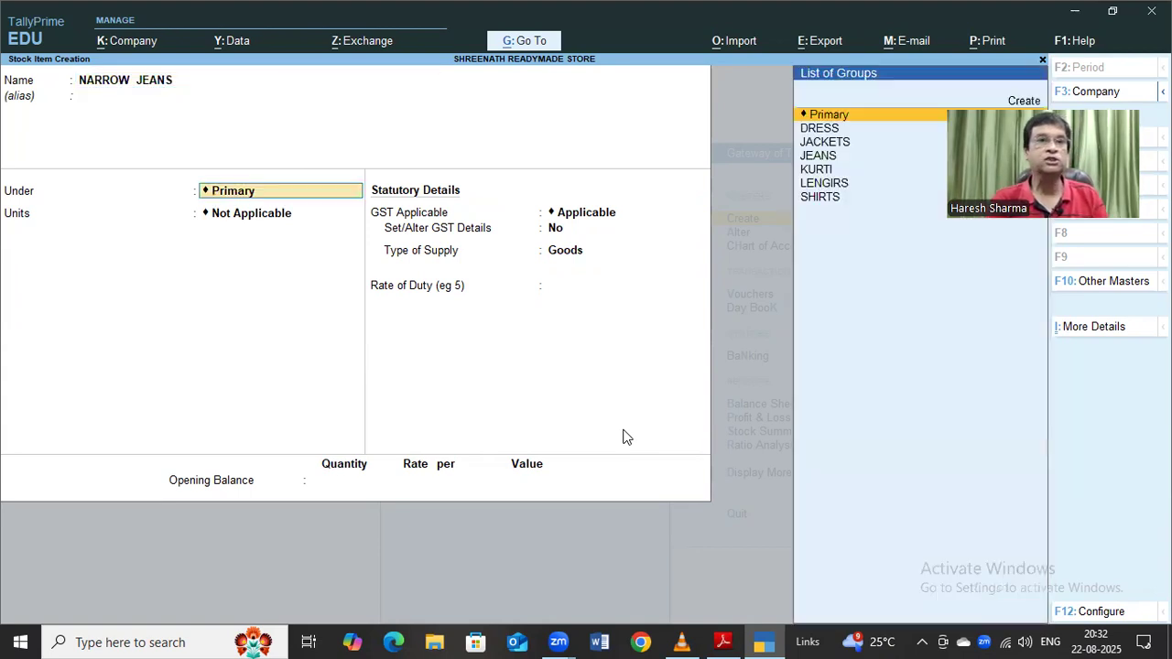
key(Down)
key(Down)
key(Down)
key(Return)
text(PC)
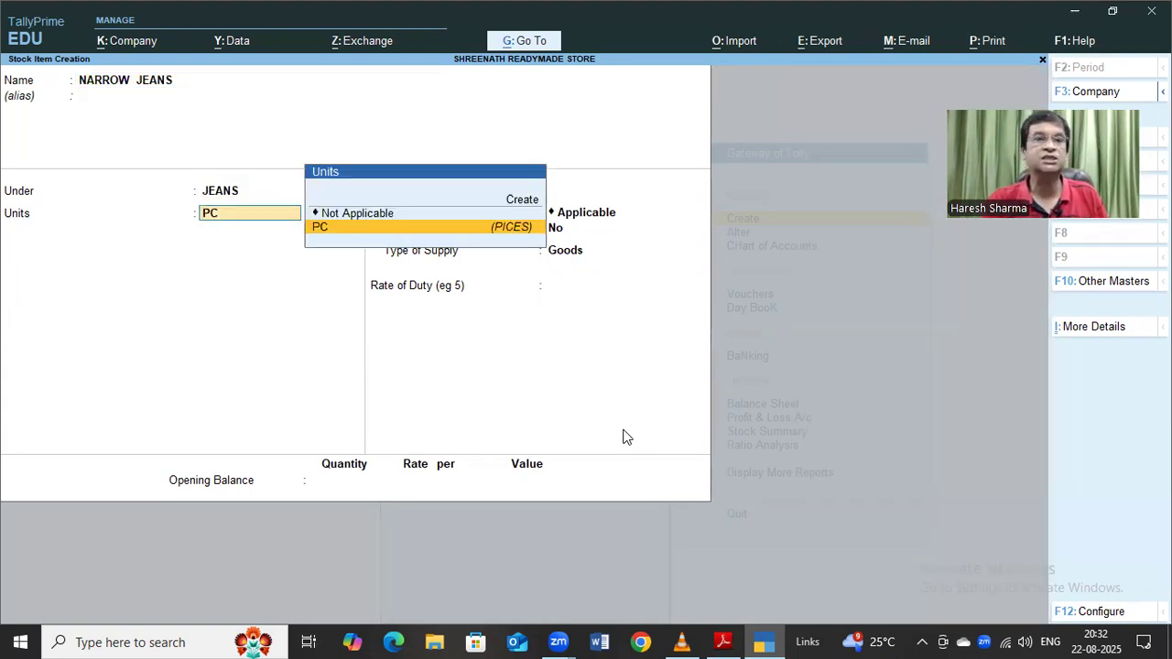
key(Return)
Save NARROW JEANS with GST Applicable, item GST details No, supply type Goods, duty rate 0 and no opening balance
key(Return)
key(Return)
key(Return)
key(Return)
key(Return)
key(Return)
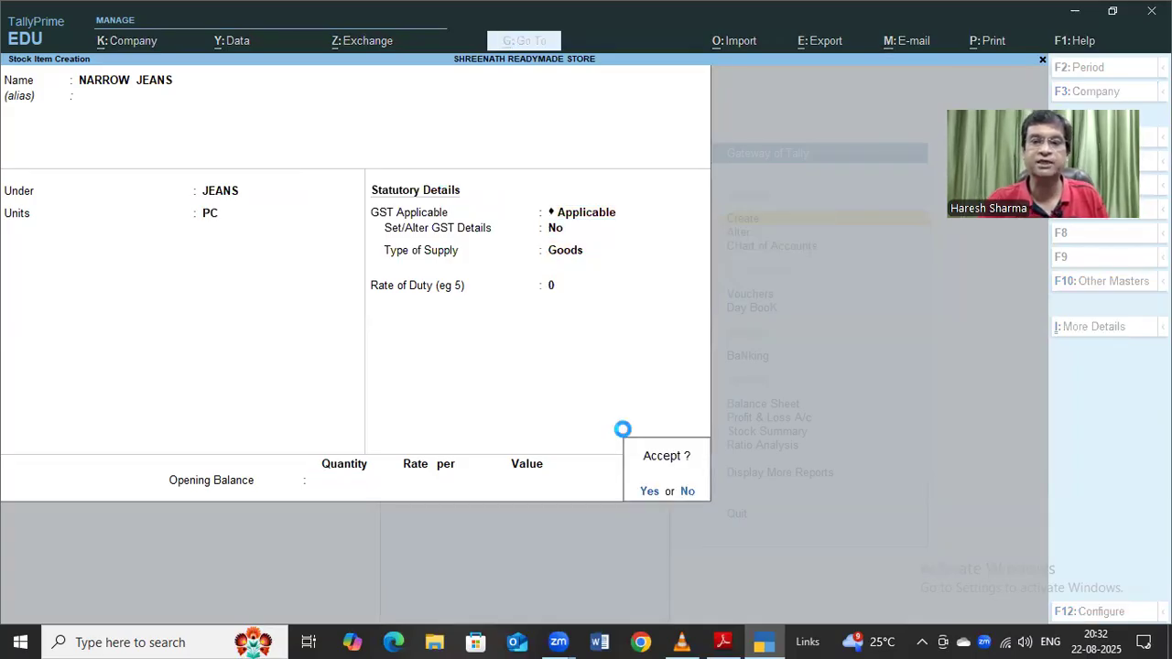
Check the shirt items in the Adobe Reader list, then in TallyPrime name the new stock item PETER ENGLAND SHIRT without an alias
click(723, 642)
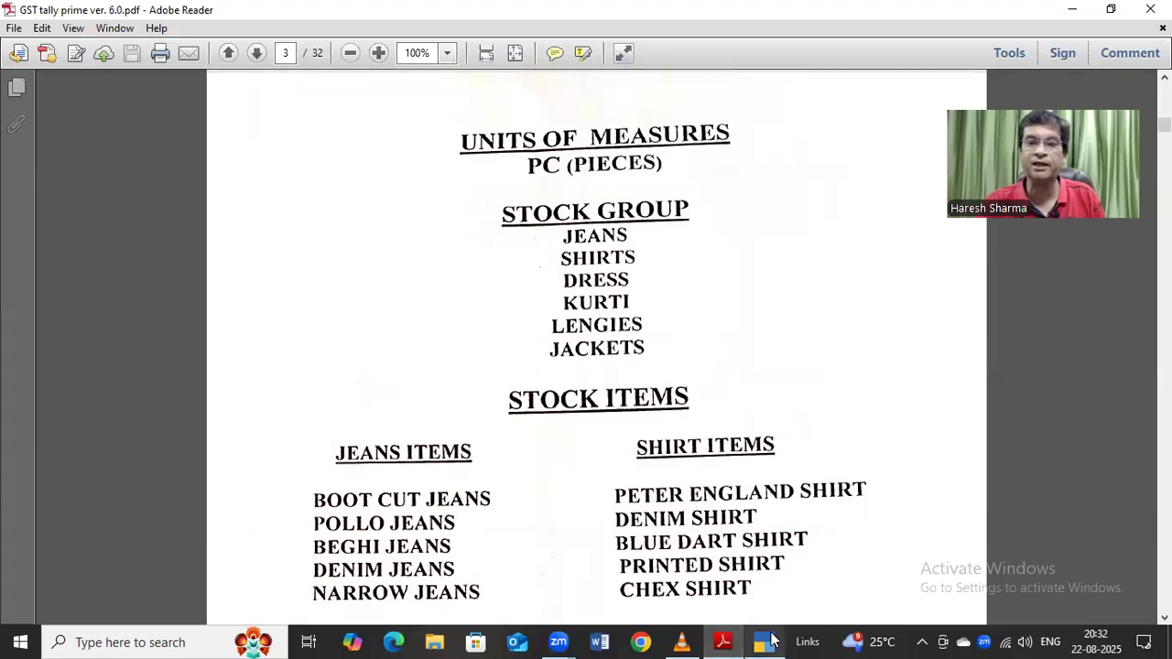
click(767, 641)
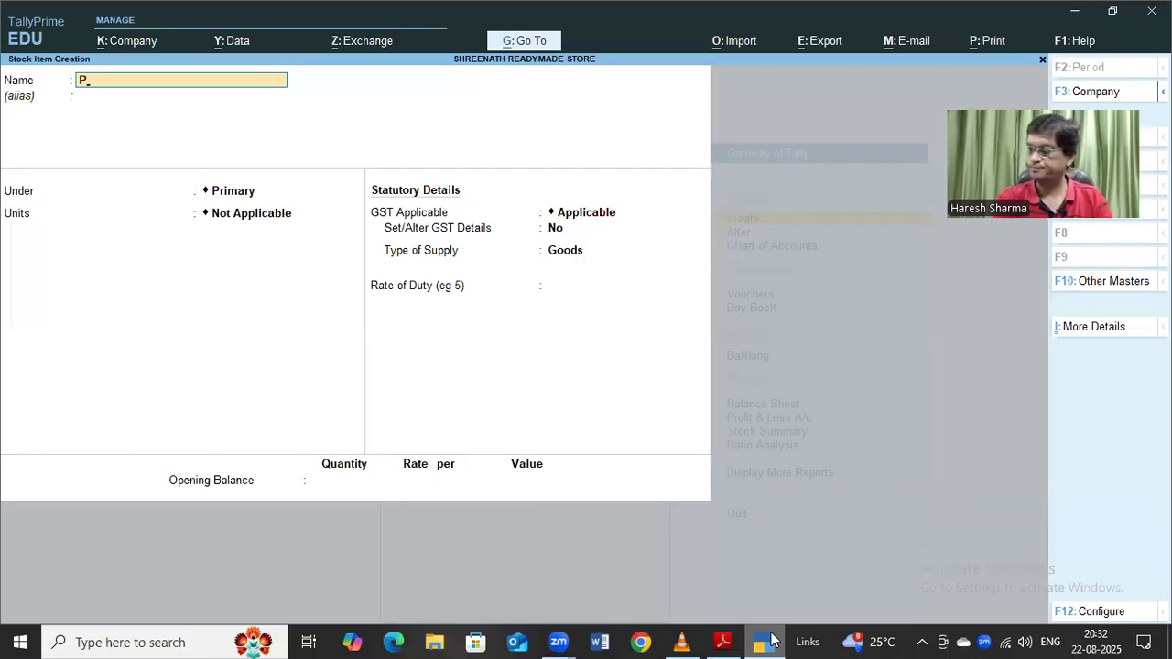
text(PE)
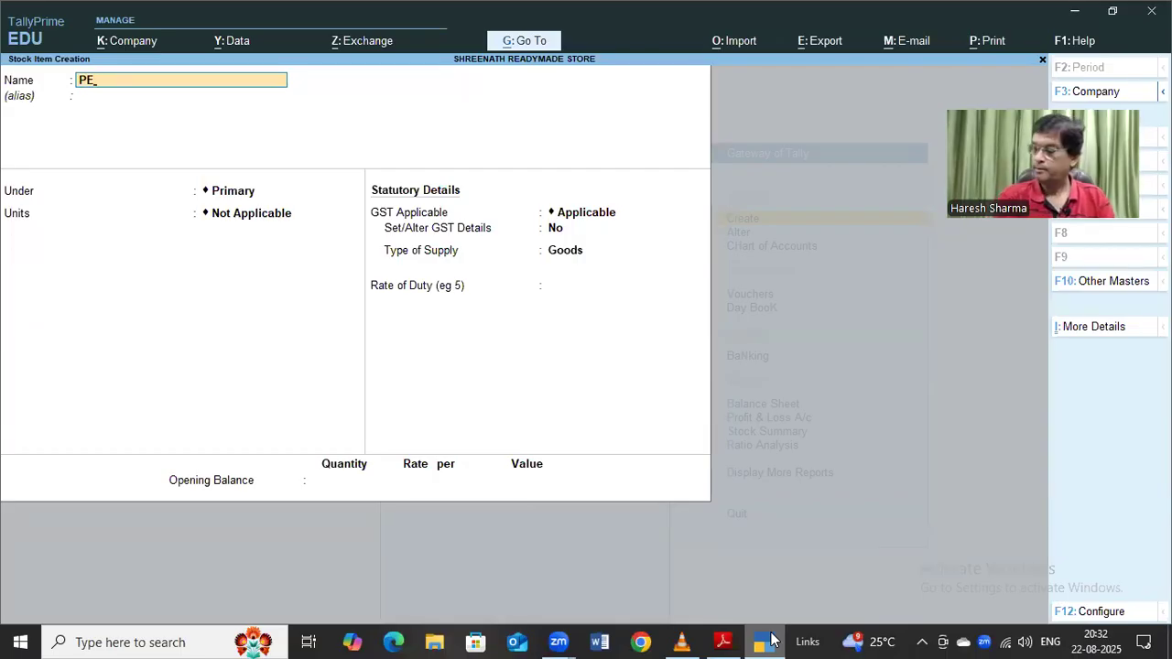
text(TER ENGLAND SHIRT)
key(Return)
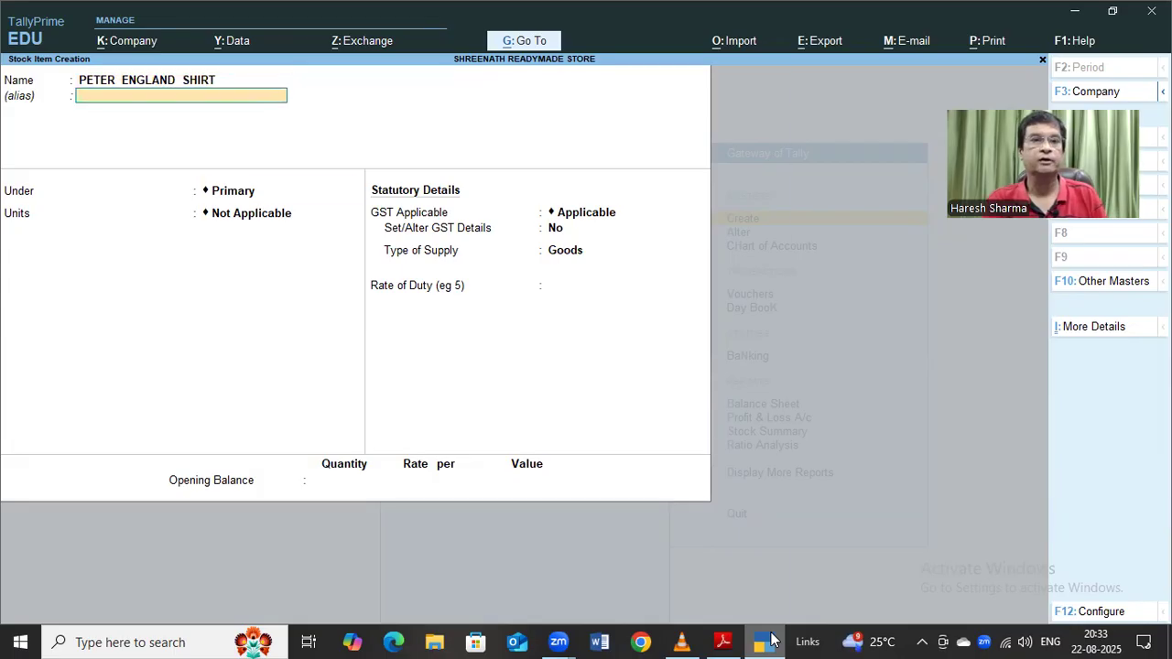
key(Return)
Place PETER ENGLAND SHIRT under the SHIRTS stock group and set its unit to PC
key(Down)
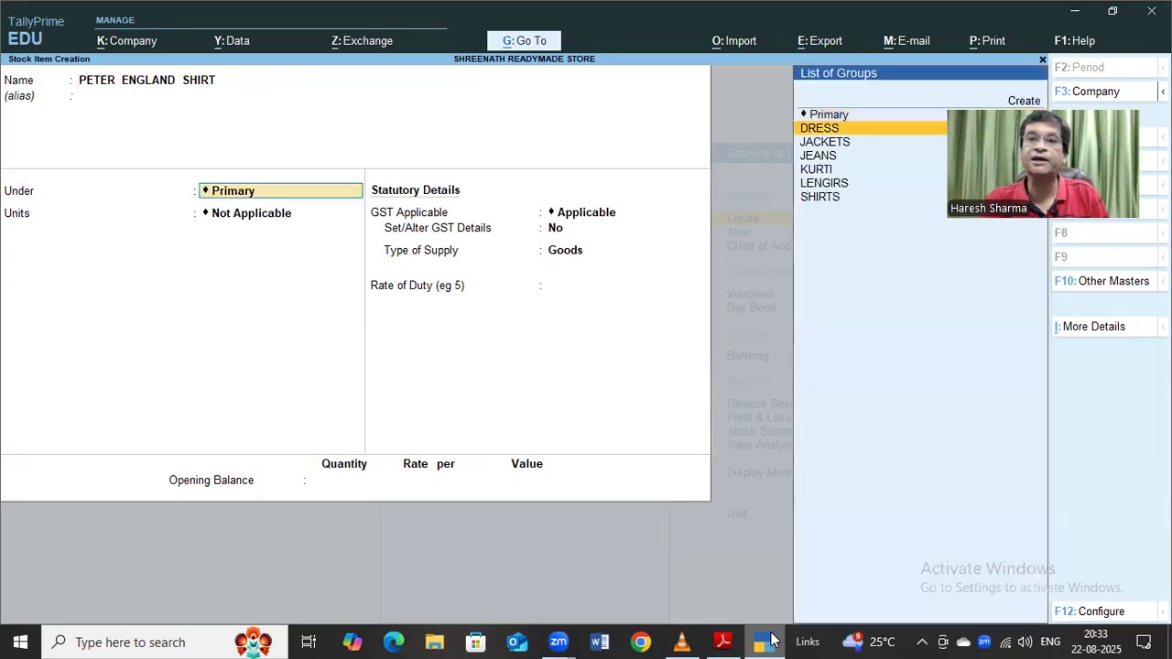
key(Down)
key(Down)
key(Down)
key(Down)
key(Down)
key(Return)
key(Down)
key(Return)
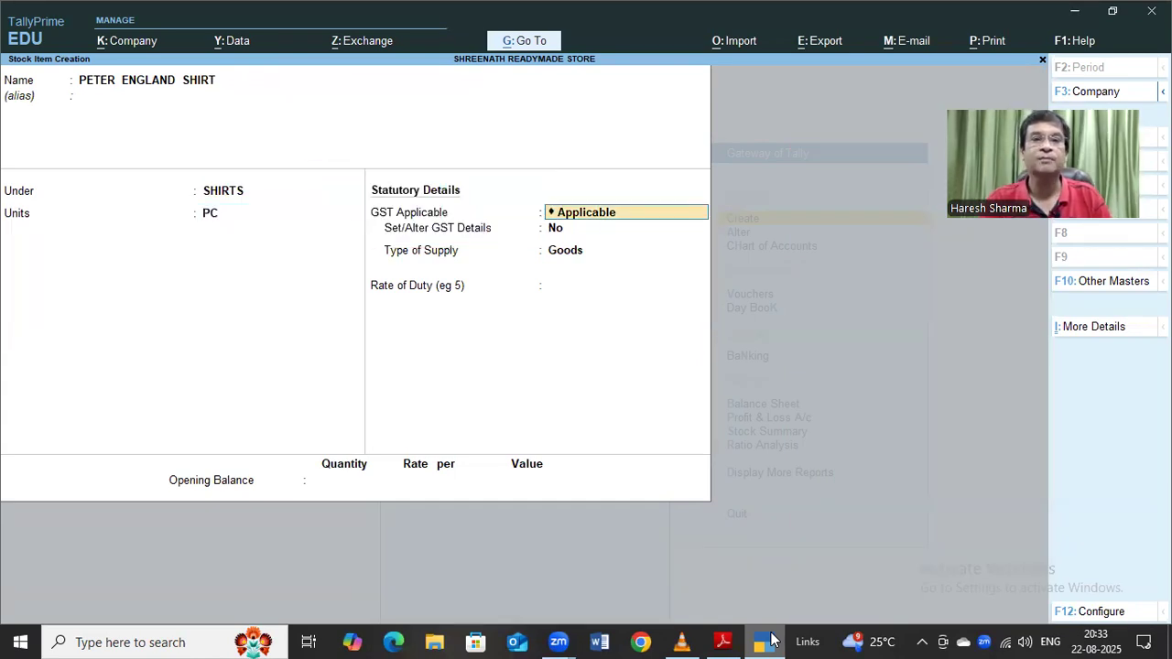
Save PETER ENGLAND SHIRT with GST Applicable, item GST details No, supply type Goods, duty rate 0 and no opening balance
key(Return)
key(Return)
key(Return)
key(Return)
key(Return)
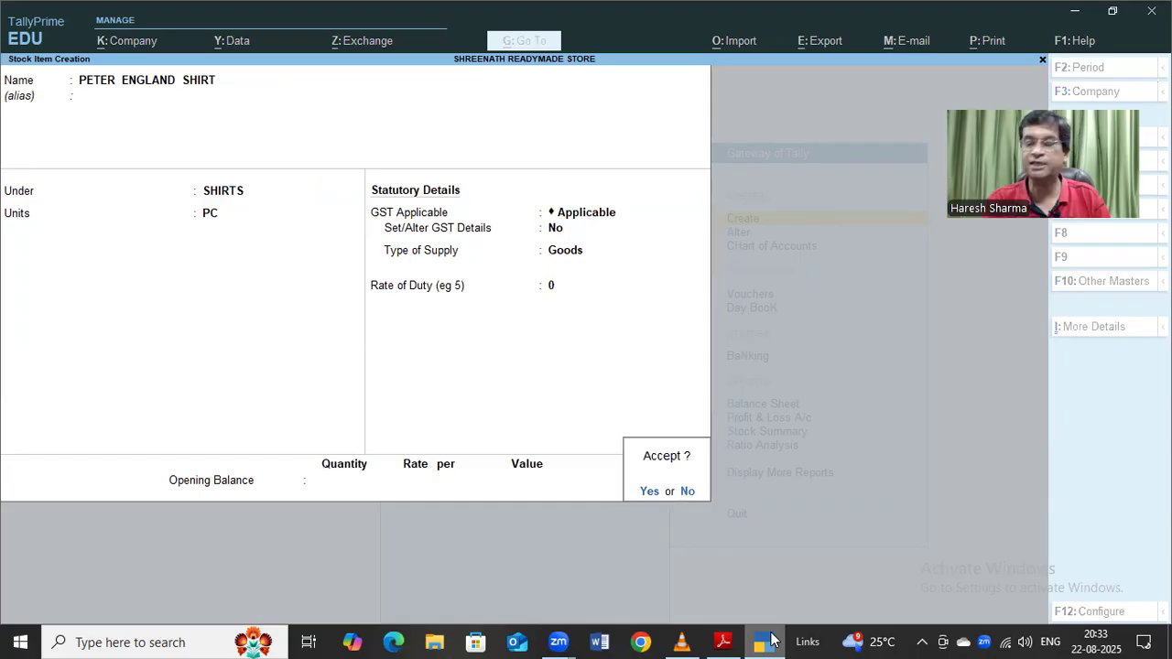
key(Return)
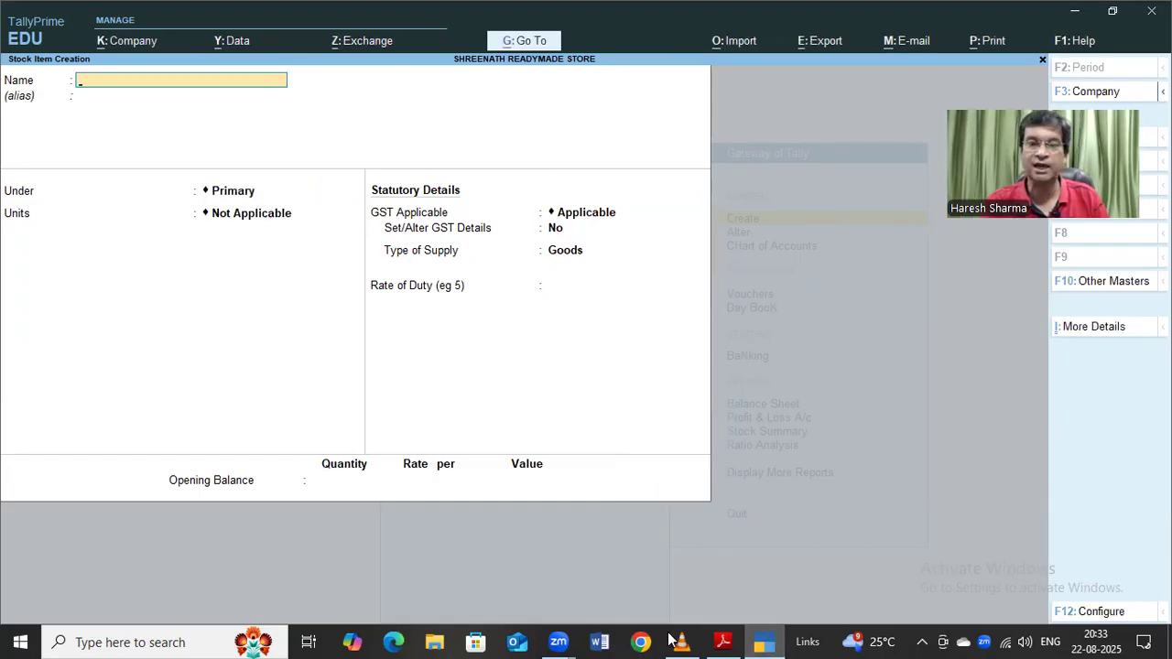
Check the next shirt item in the Adobe Reader list, then in TallyPrime name the new stock item DENIUM SHIRT without an alias
click(723, 641)
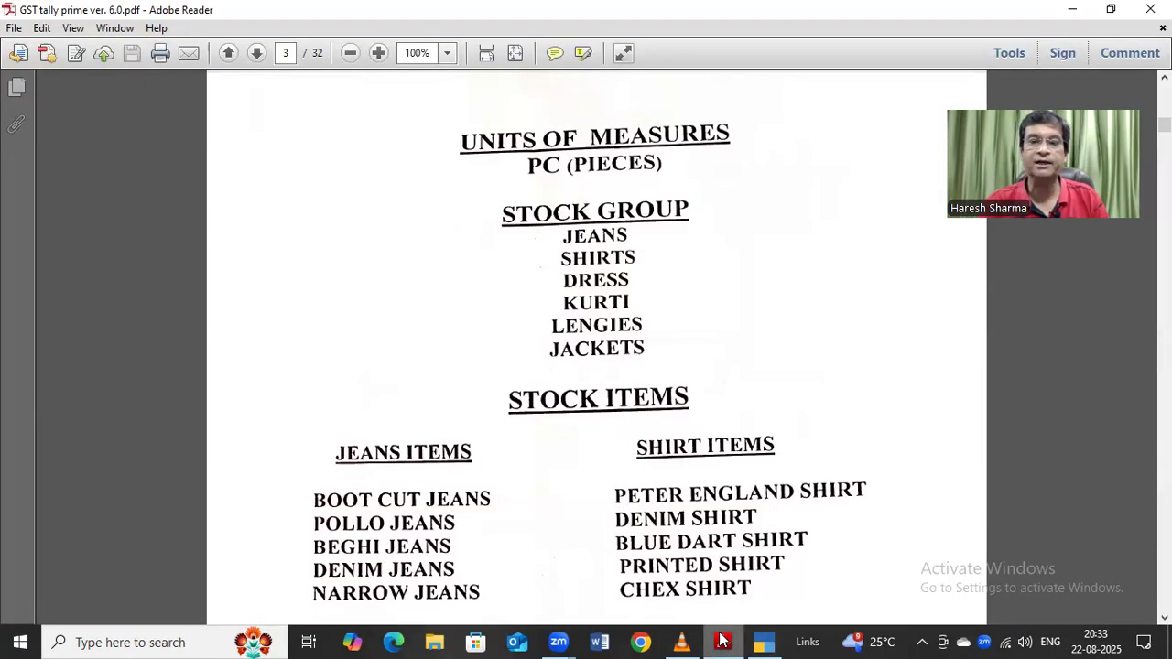
click(765, 641)
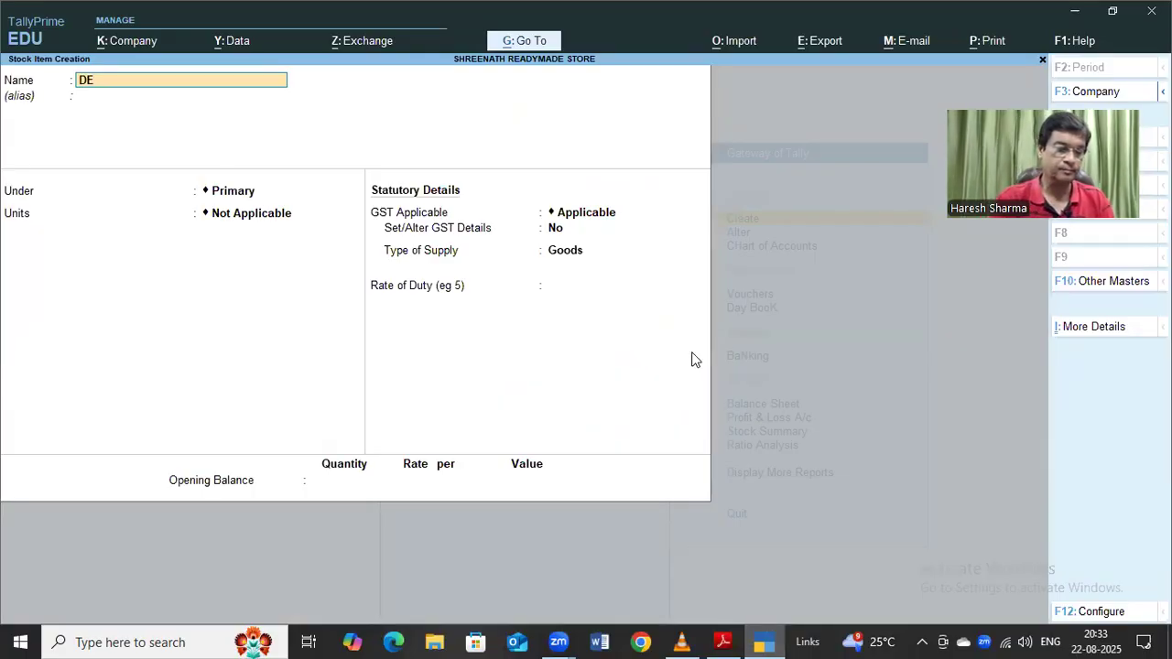
text(DENIUM SHI)
text(T)
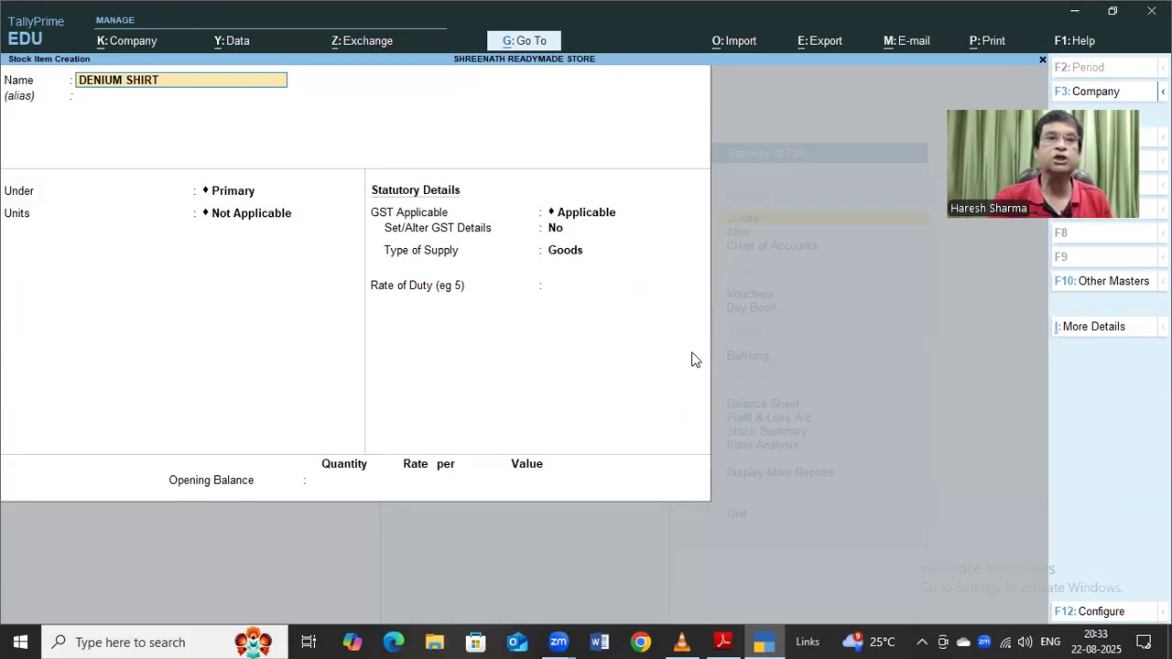
key(Return)
Place DENIUM SHIRT under the SHIRTS stock group and set its unit to PC
key(Down)
key(Down)
key(Down)
key(Down)
key(Down)
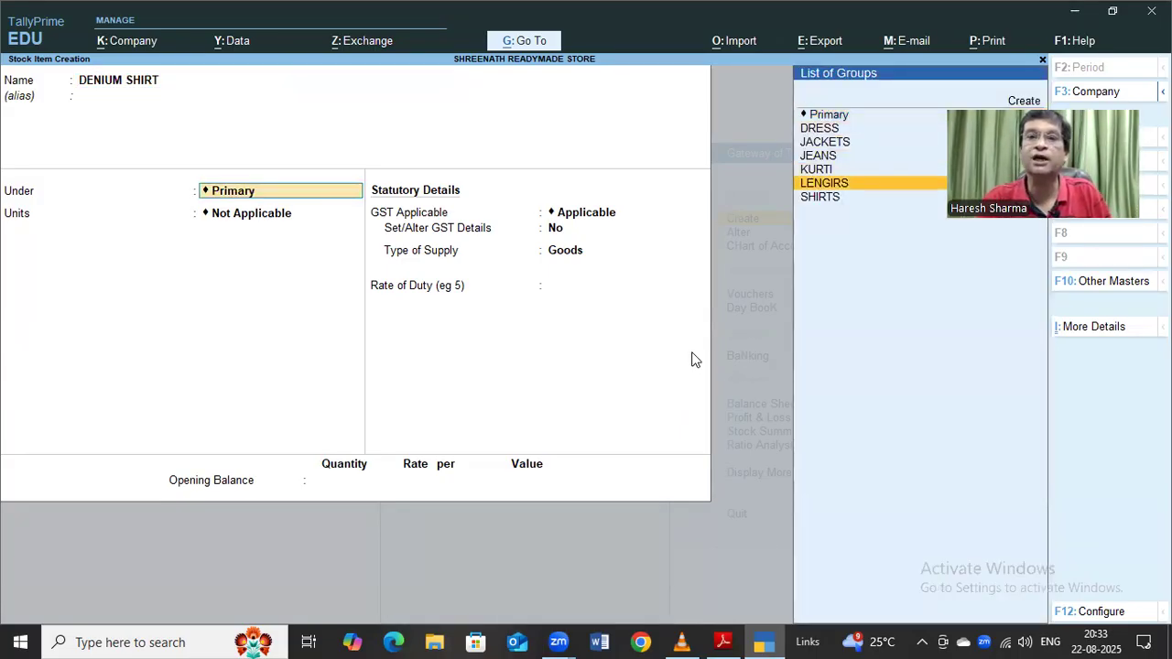
key(Down)
key(Return)
key(Down)
key(Return)
Save DENIUM SHIRT with GST Applicable, item GST details No, supply type Goods, duty rate 0 and no opening balance
key(Return)
key(Return)
key(Return)
key(Return)
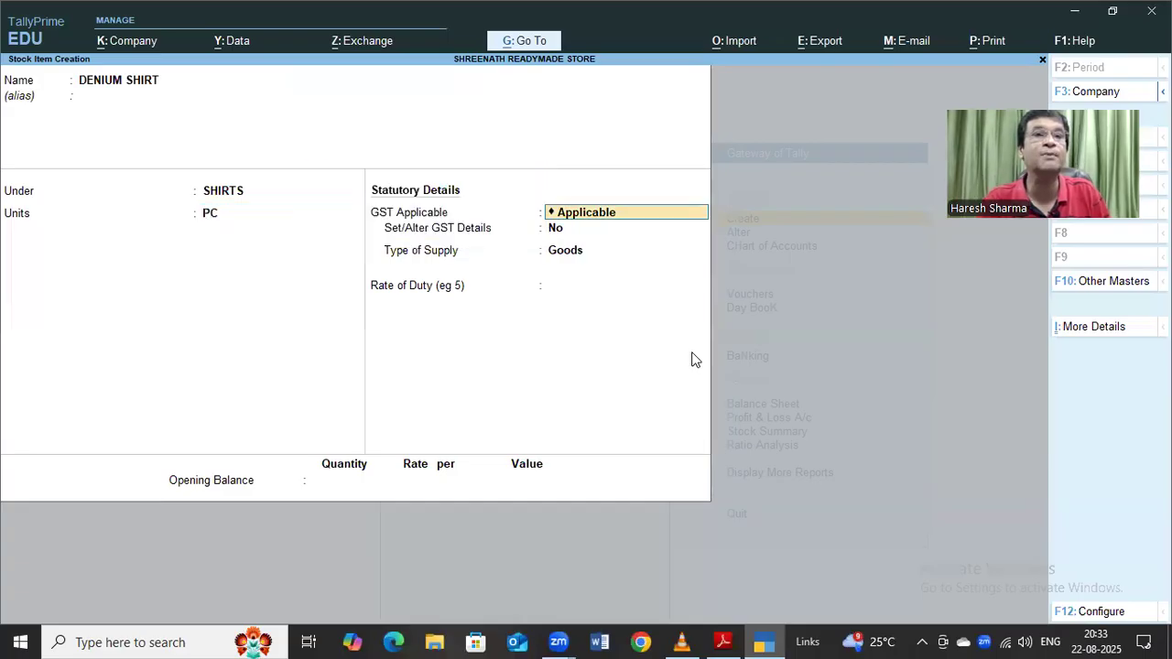
key(Return)
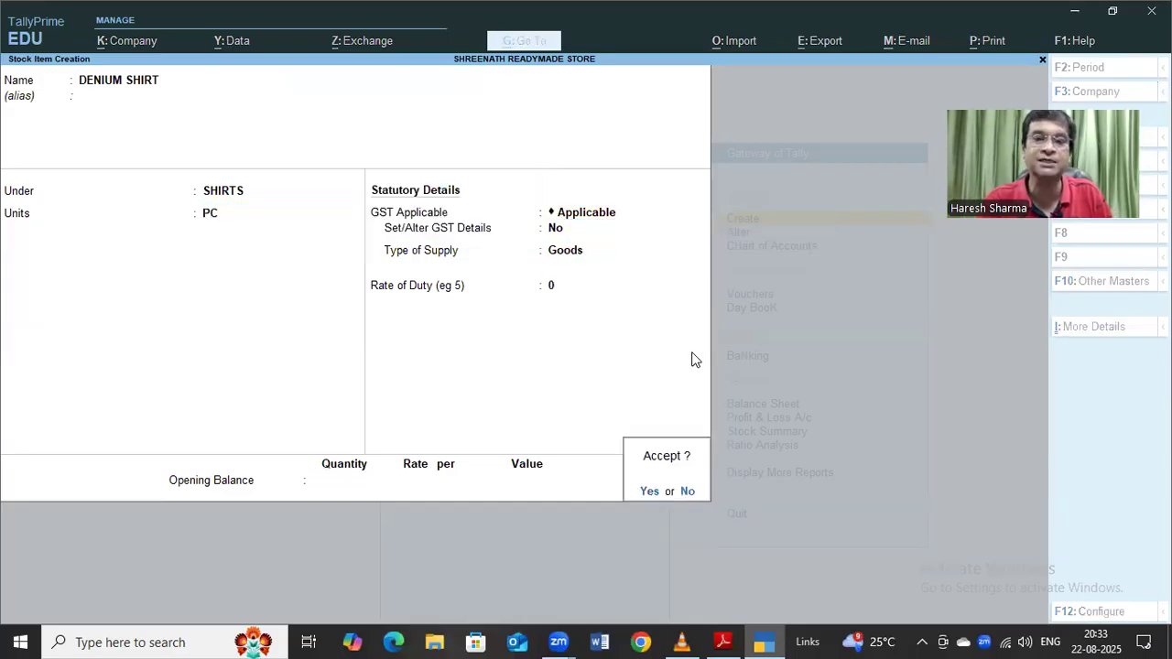
key(Return)
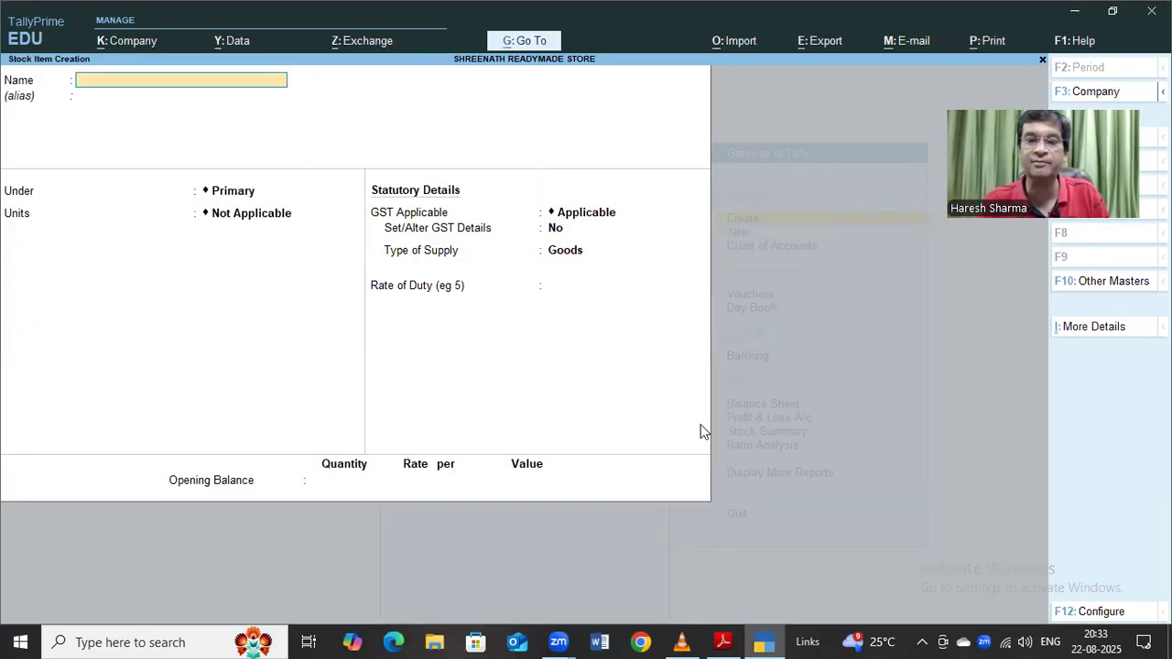
Check the next shirt item in the Adobe Reader list, then in TallyPrime name the new stock item BLUE DART SHIRT without an alias
click(719, 641)
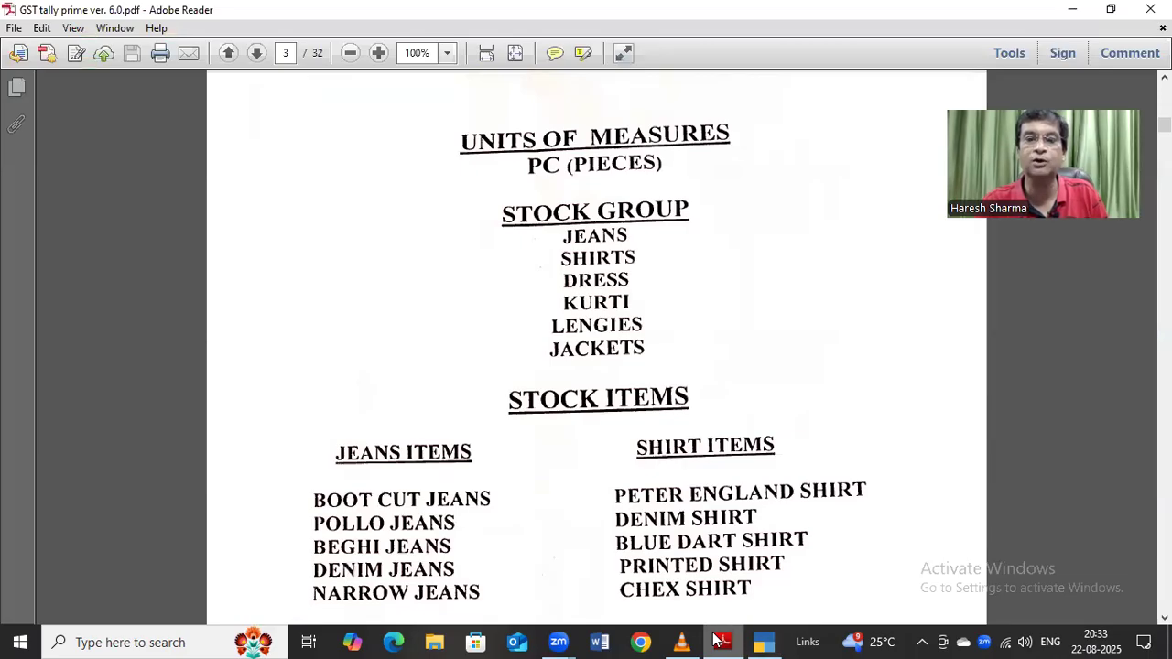
click(767, 641)
text(BLUE)
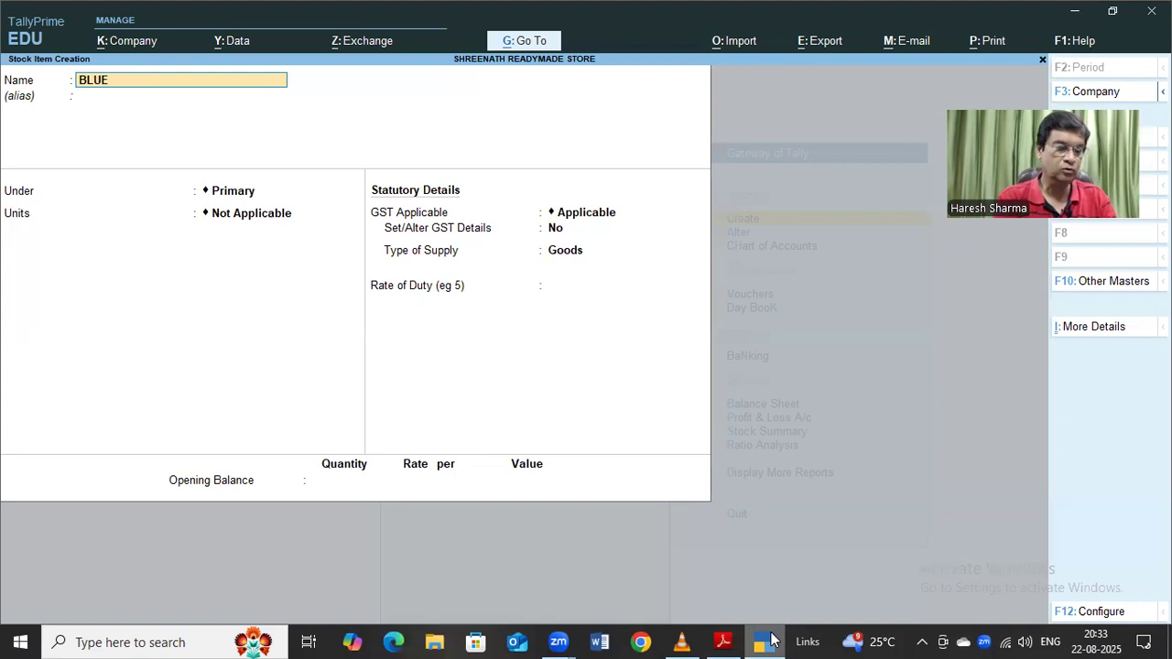
text( DART SHIRT)
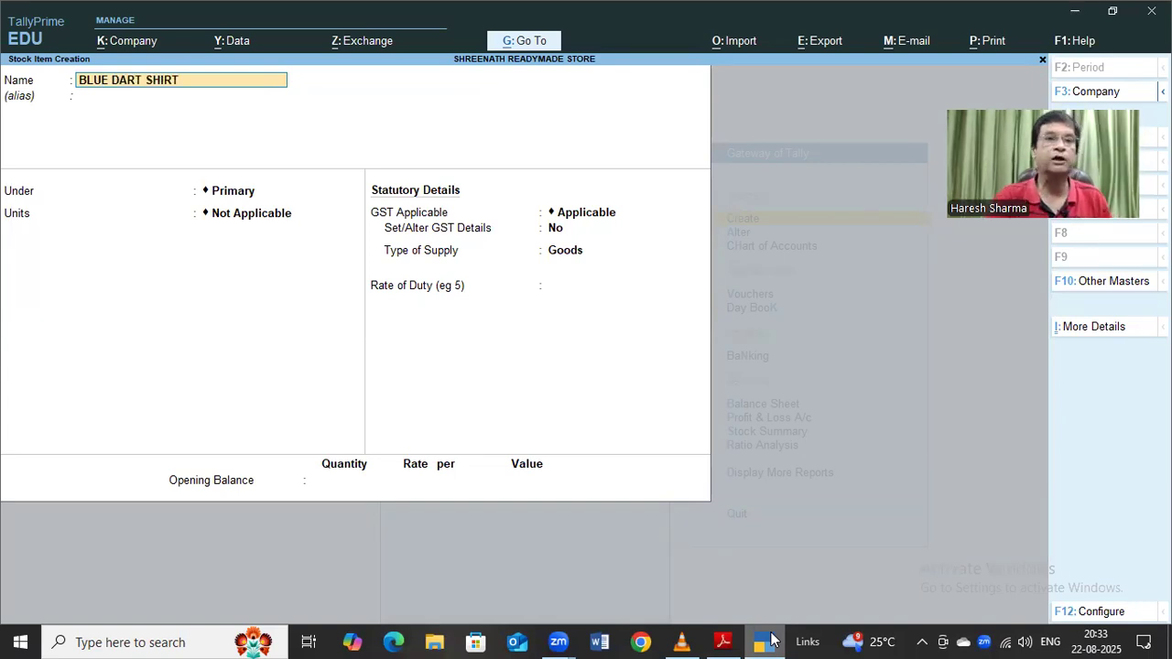
key(Return)
Place BLUE DART SHIRT under the SHIRTS stock group and set its unit to PC
key(Down)
key(Down)
key(Down)
key(Down)
key(Down)
key(Down)
key(Return)
key(Down)
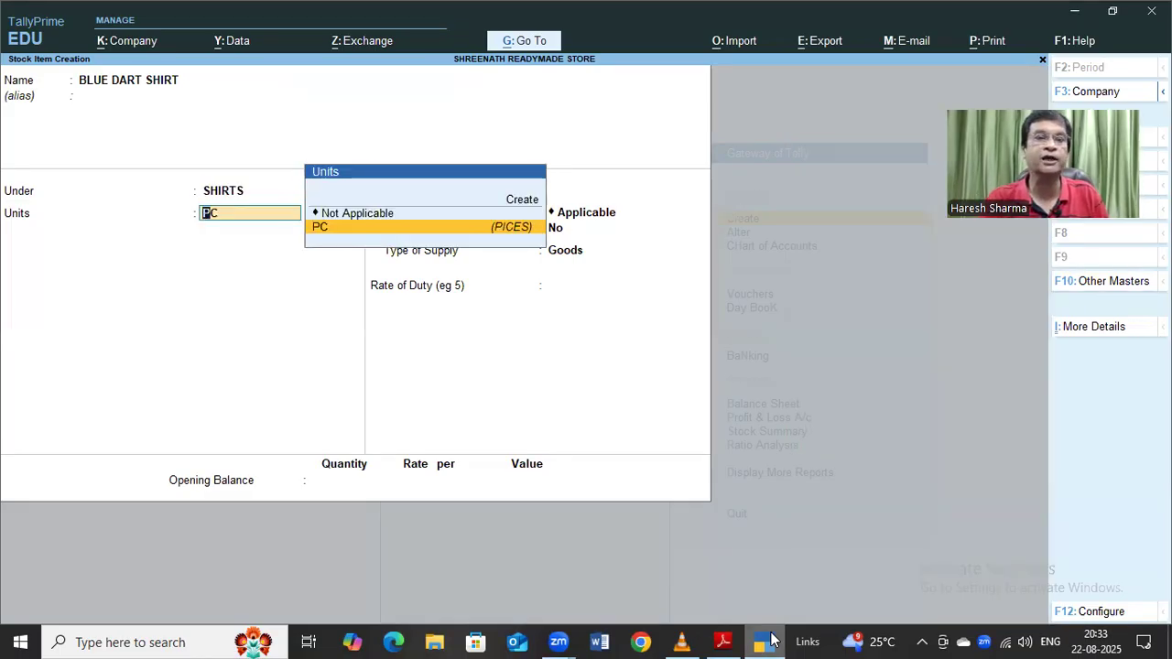
key(Return)
Save BLUE DART SHIRT with GST Applicable, item GST details No, supply type Goods, duty rate 0 and no opening balance
key(Return)
key(Return)
key(Return)
key(Return)
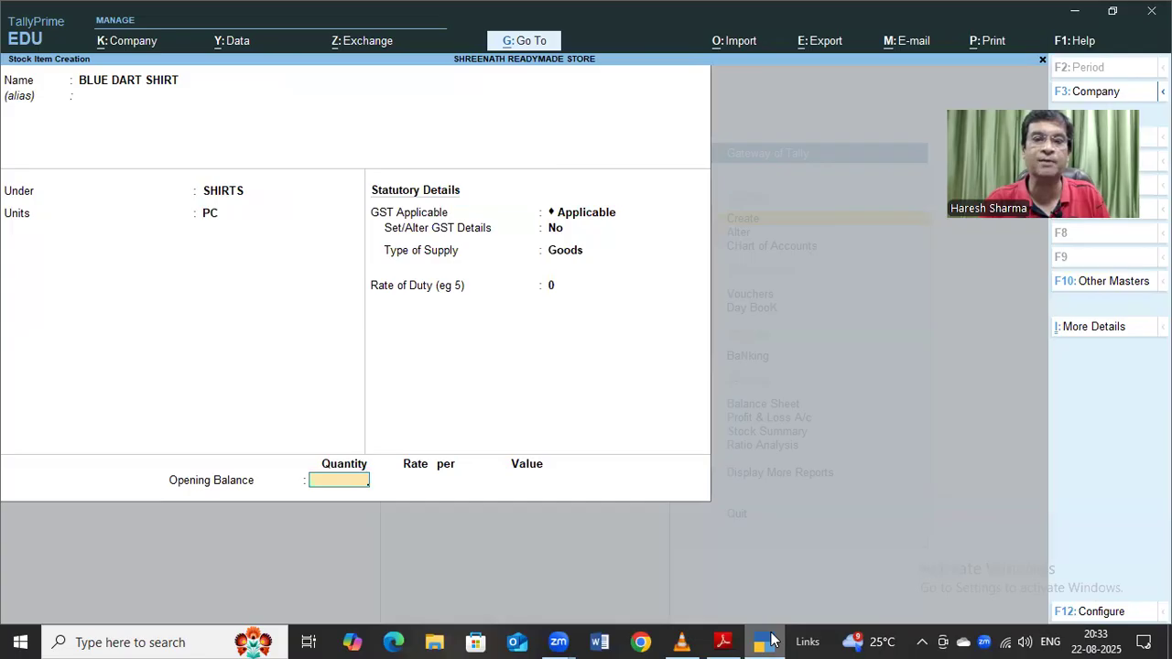
key(Return)
key(Return)
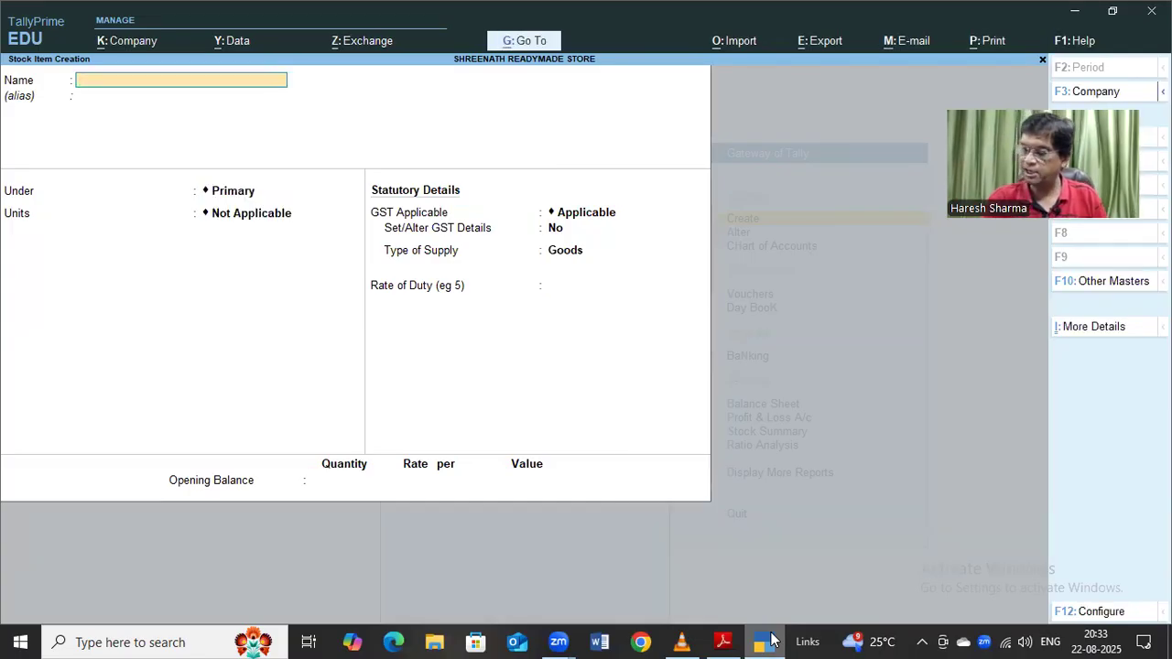
Name the new stock item PRINTED SHIRT without an alias and place it under the SHIRTS stock group
text(PRINTED SHIRT)
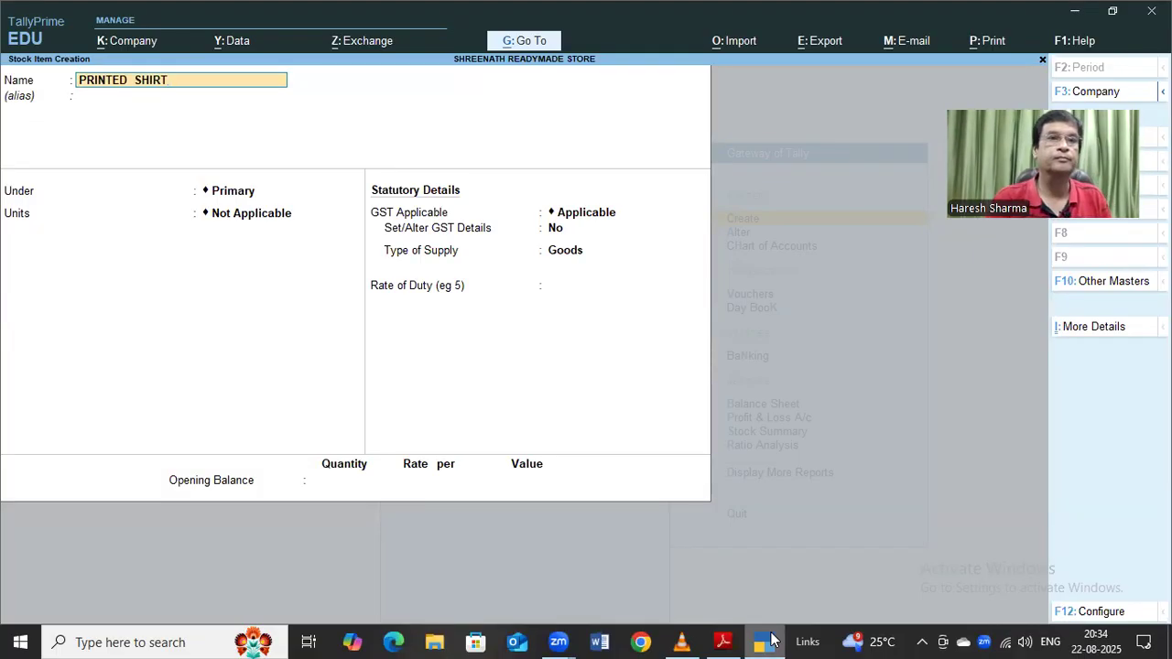
key(Return)
key(Return)
key(Down)
key(Down)
key(Down)
key(Down)
key(Down)
key(Down)
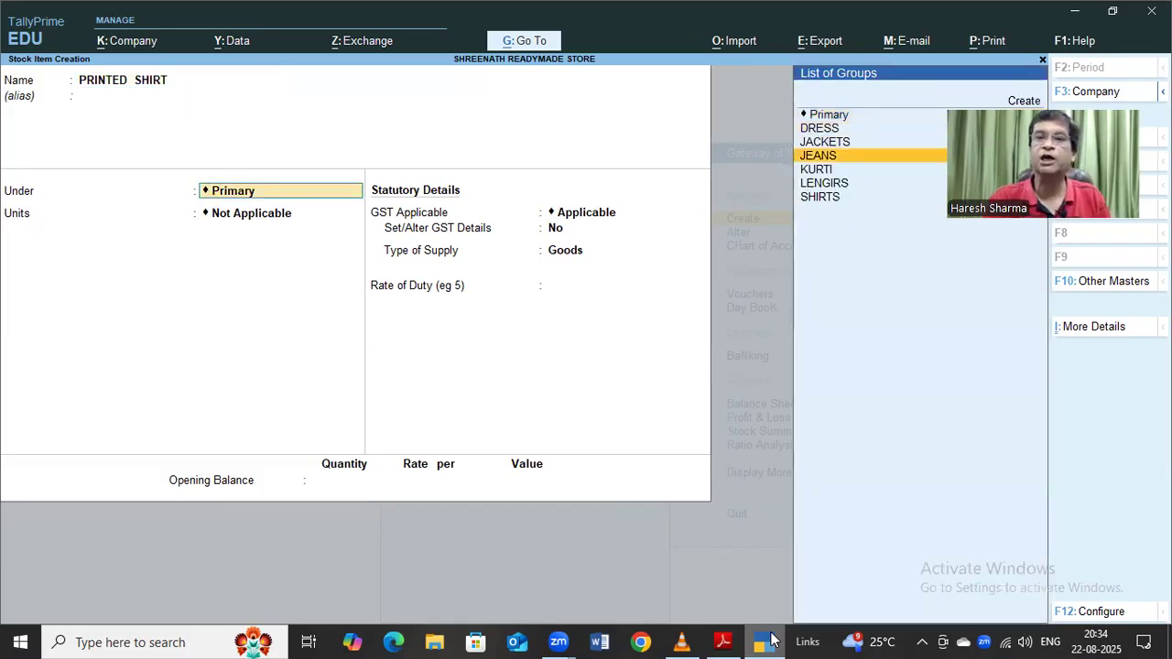
key(Return)
Set PRINTED SHIRT's unit to PC and save it with GST Applicable, item GST details No, supply type Goods, duty rate 0 and no opening balance
text(p)
key(Return)
key(Return)
key(Return)
key(Return)
key(Return)
key(Return)
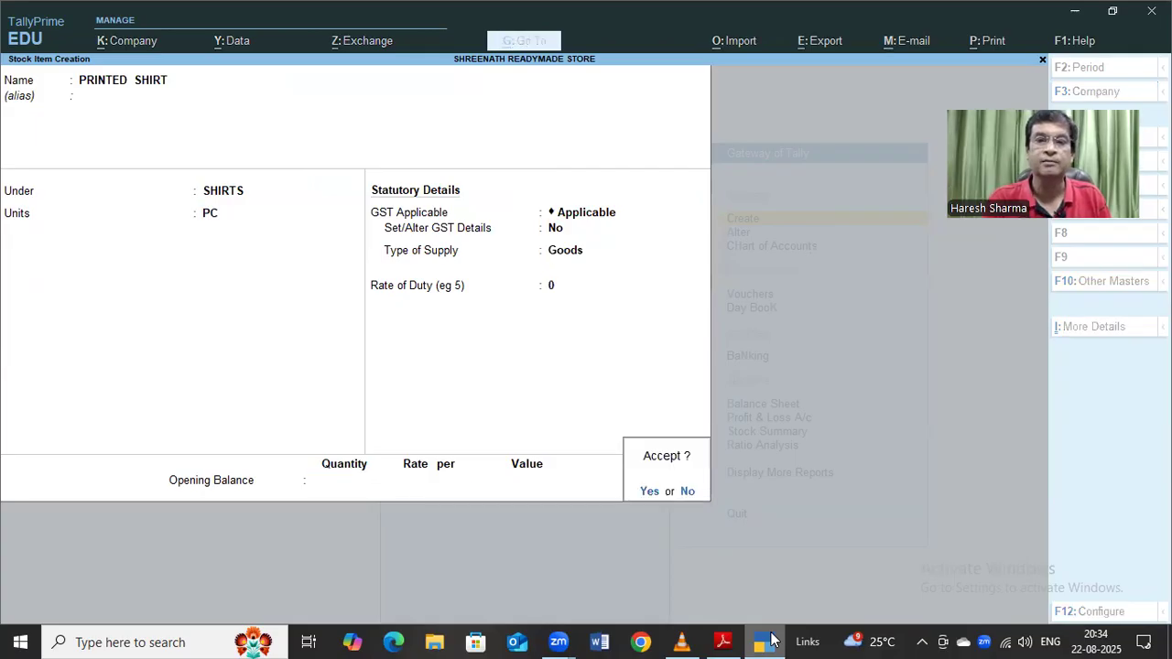
key(Return)
Name the new stock item CHEX SHIRT without an alias and place it under the SHIRTS stock group
text(CHEX)
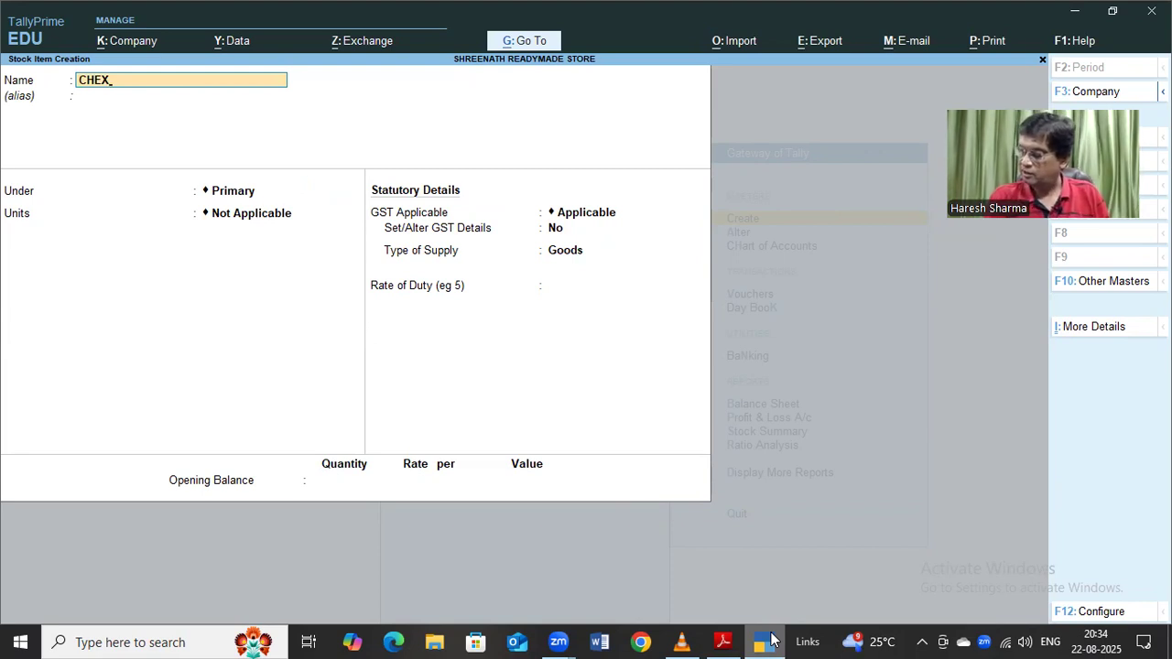
text(SHIRT)
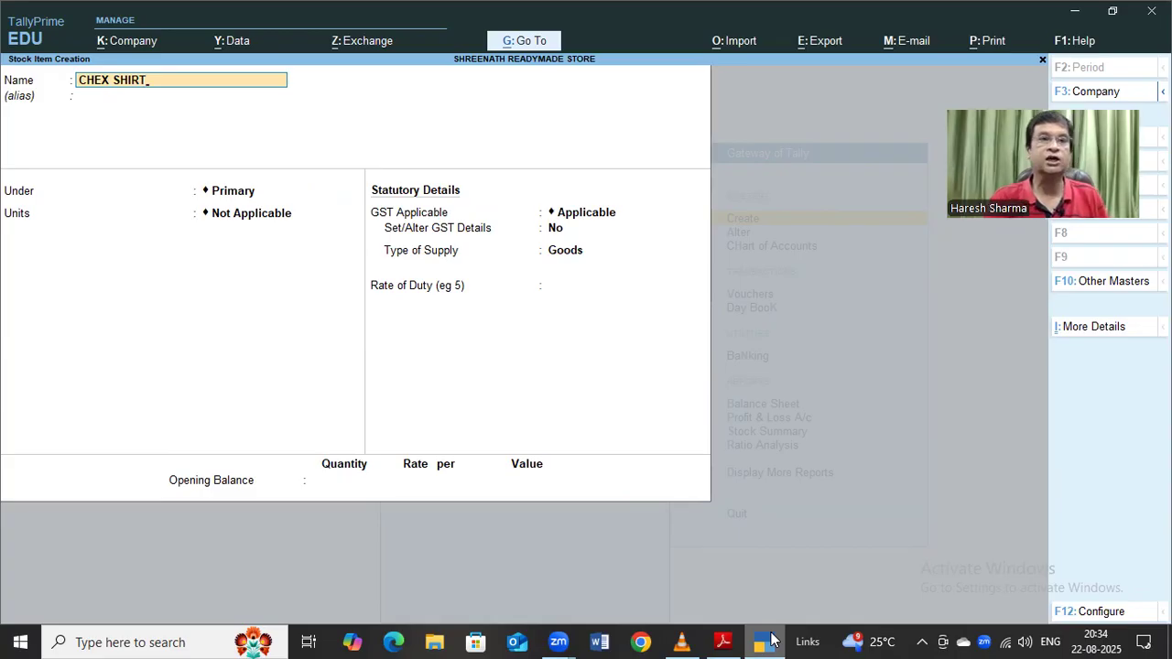
key(Return)
key(Return)
key(Down)
key(Down)
key(Down)
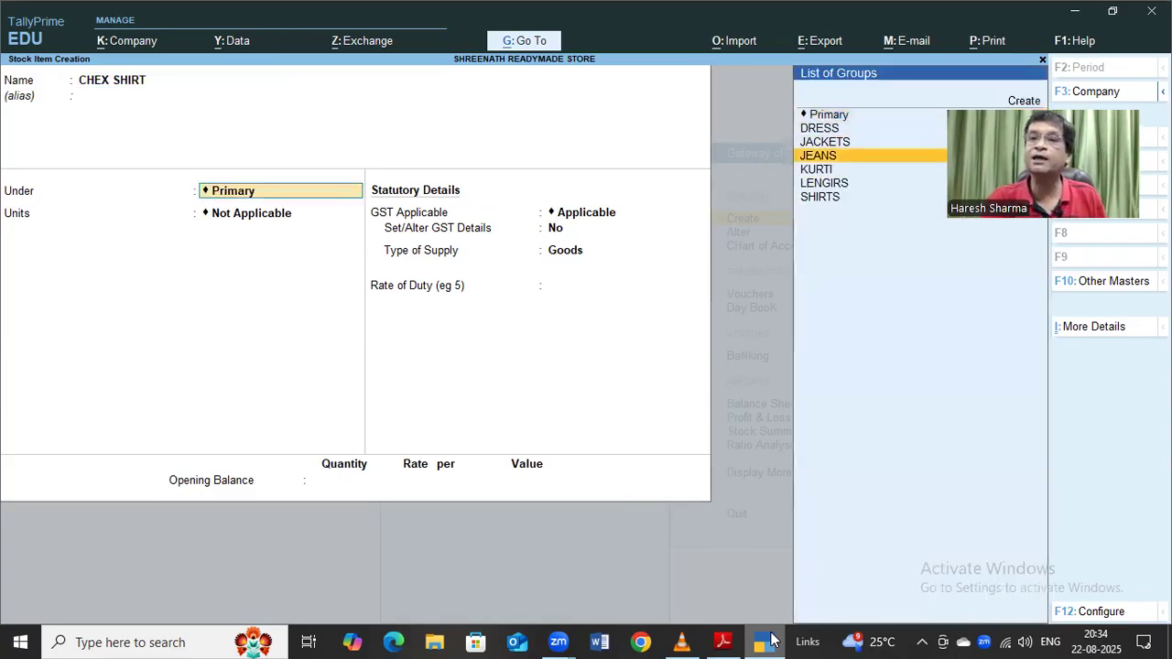
key(Down)
key(Down)
key(Down)
key(Return)
Set CHEX SHIRT's unit to PC and save it with GST Applicable, item GST details No, supply type Goods, duty rate 0 and no opening balance
key(Down)
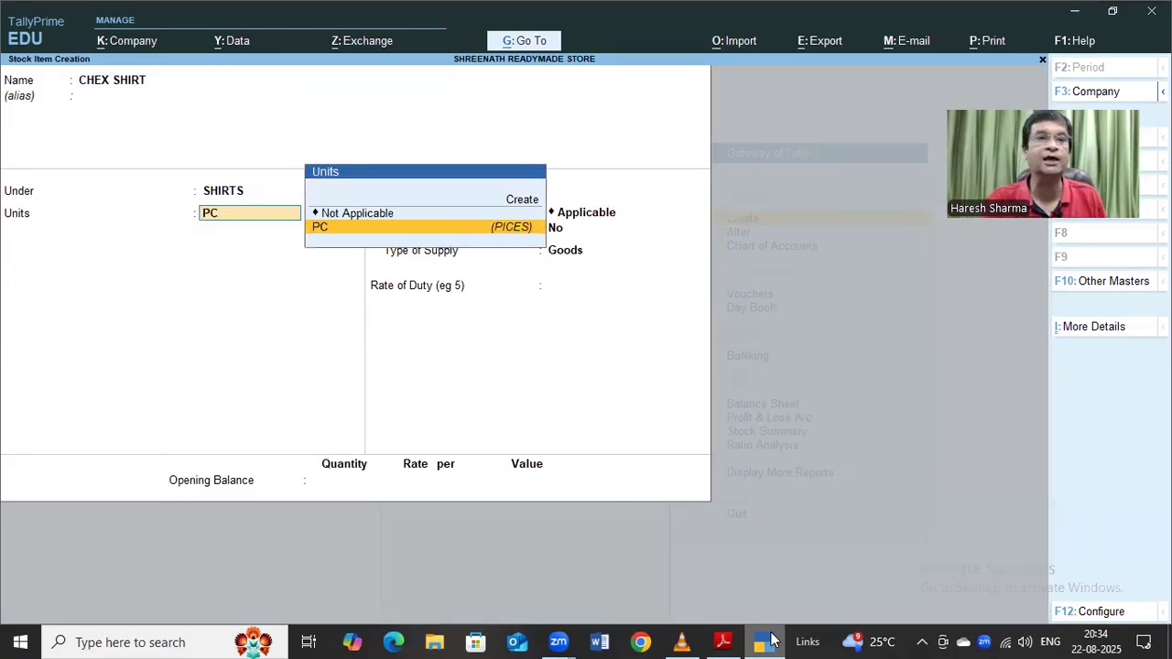
key(Return)
key(Return)
key(Return)
key(Return)
key(Return)
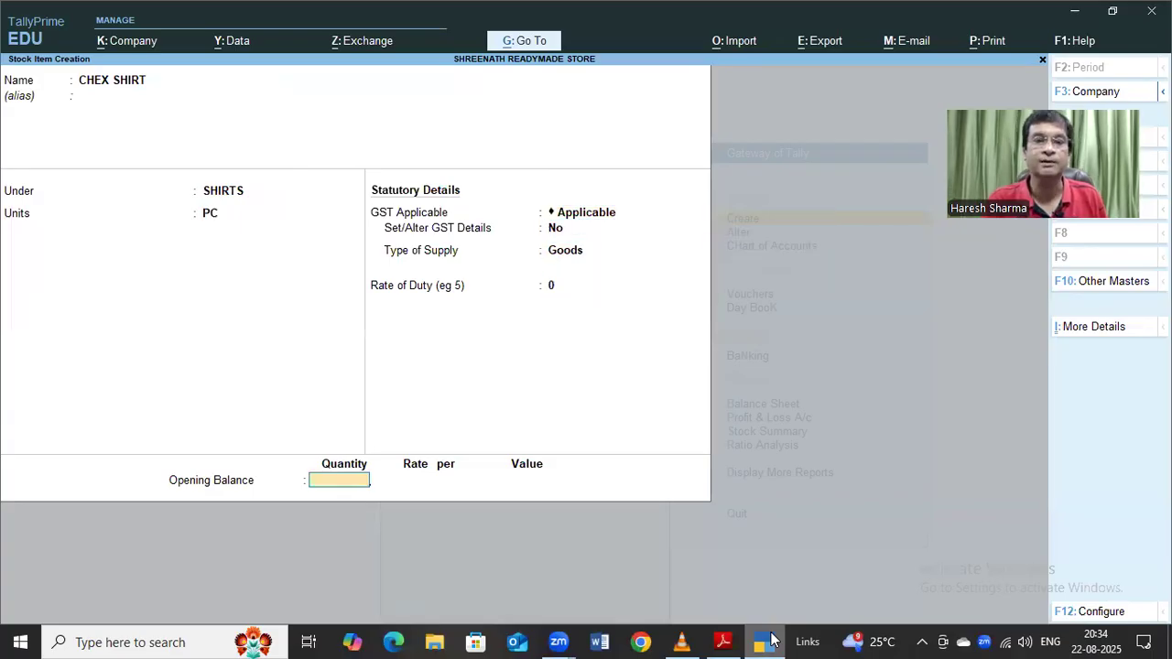
key(Return)
key(Return)
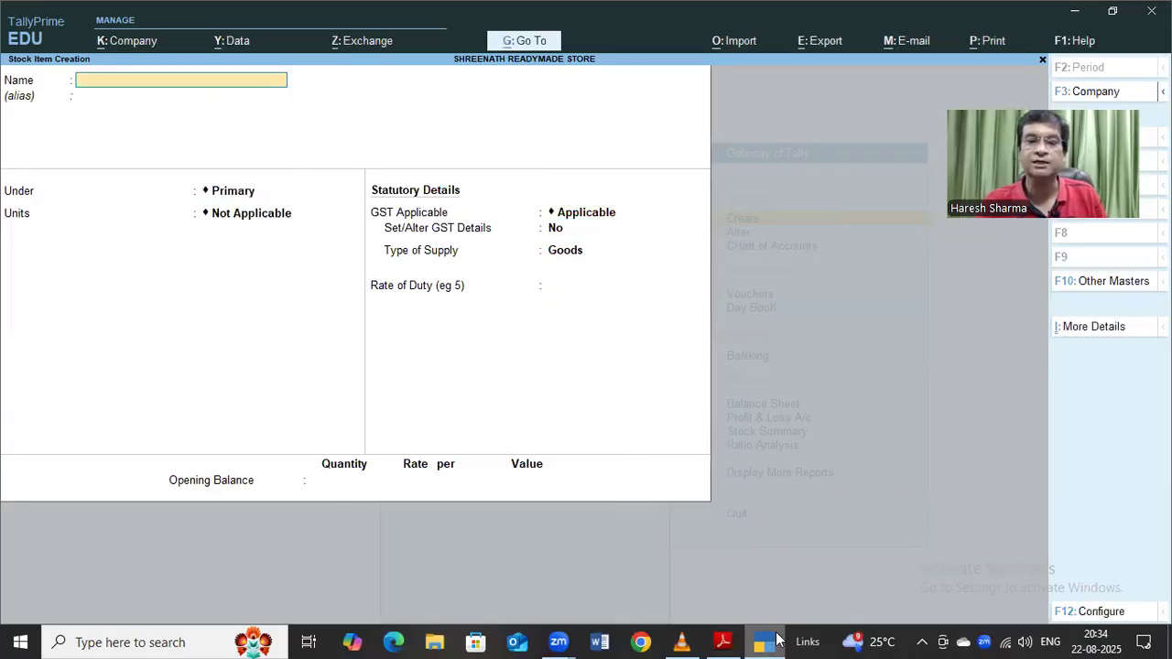
Check the shirt items against the Adobe Reader list, then switch back to TallyPrime and leave stock item creation for the Gateway of Tally
click(725, 640)
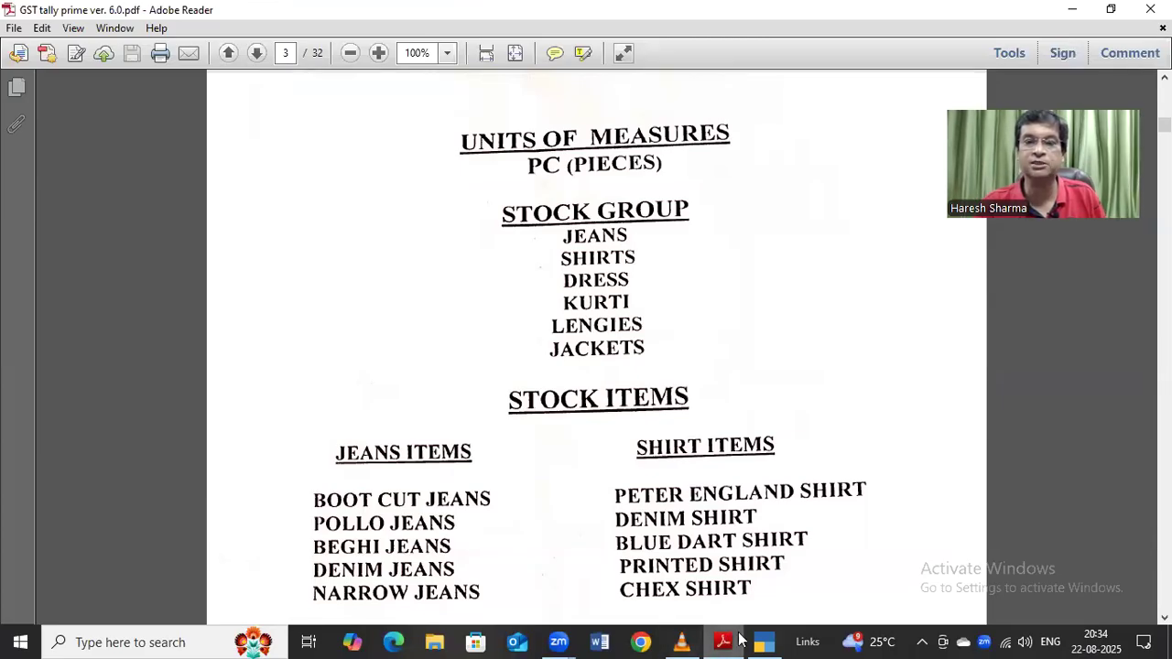
click(762, 642)
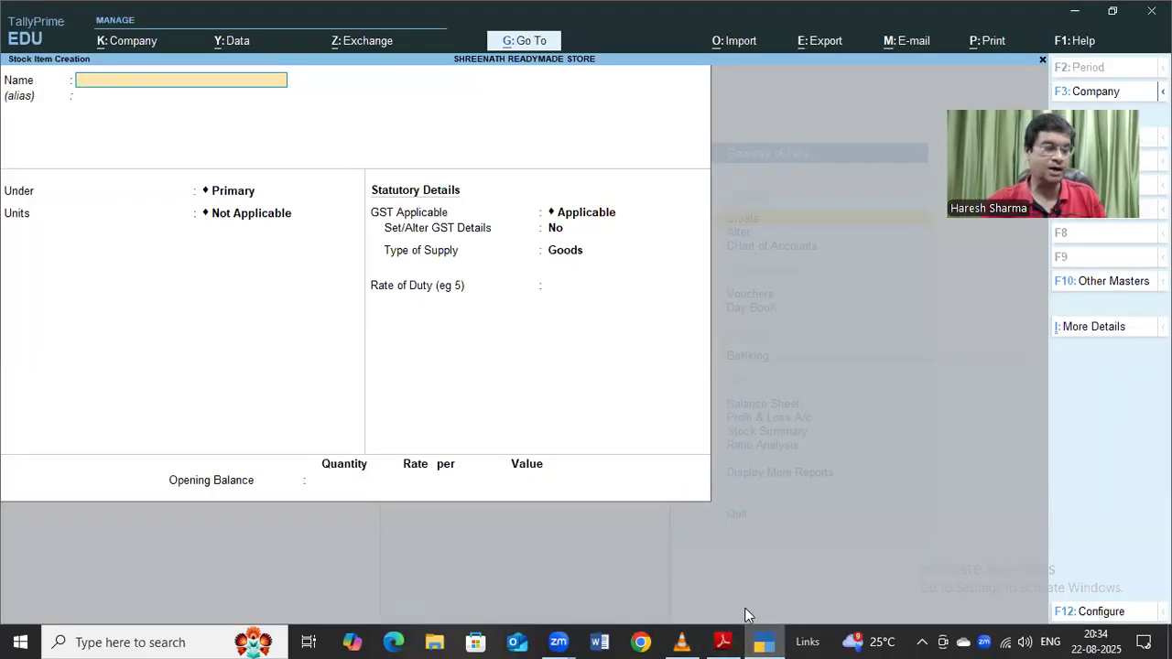
key(Escape)
key(Return)
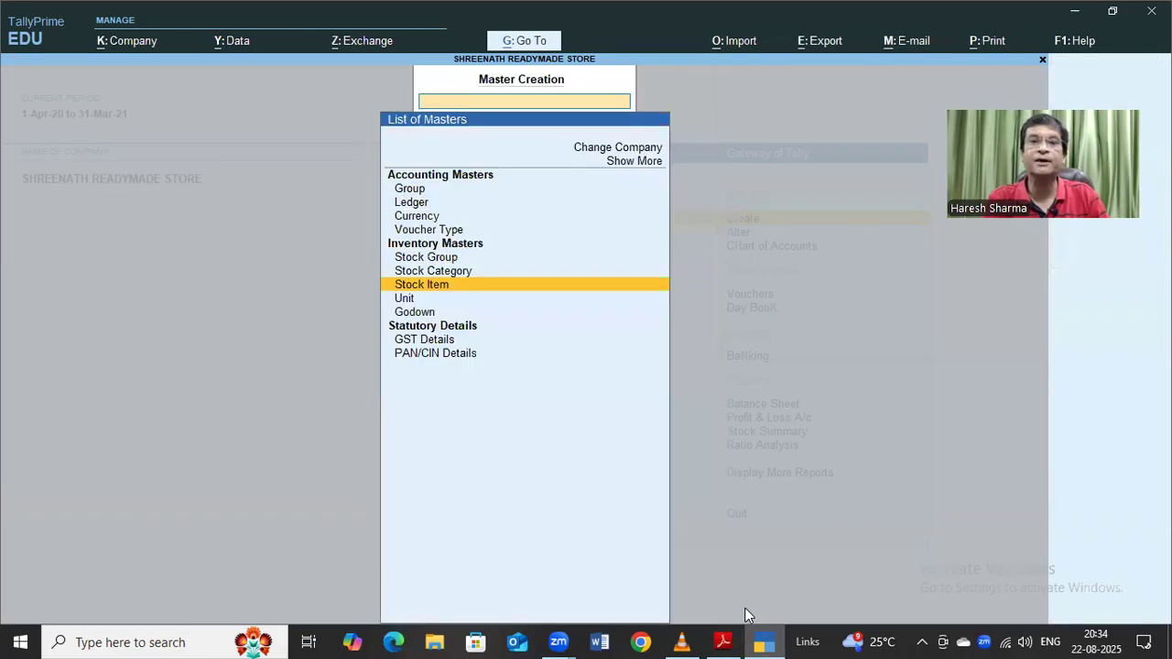
key(Escape)
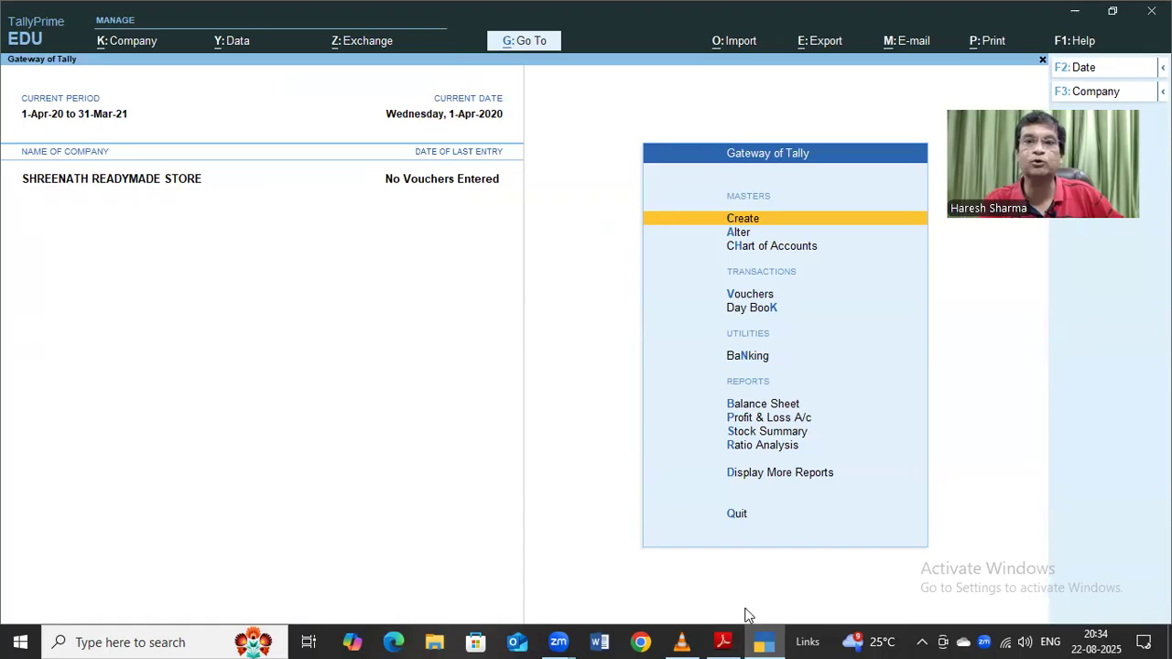
Open the list of existing stock items for alteration
key(Down)
key(Return)
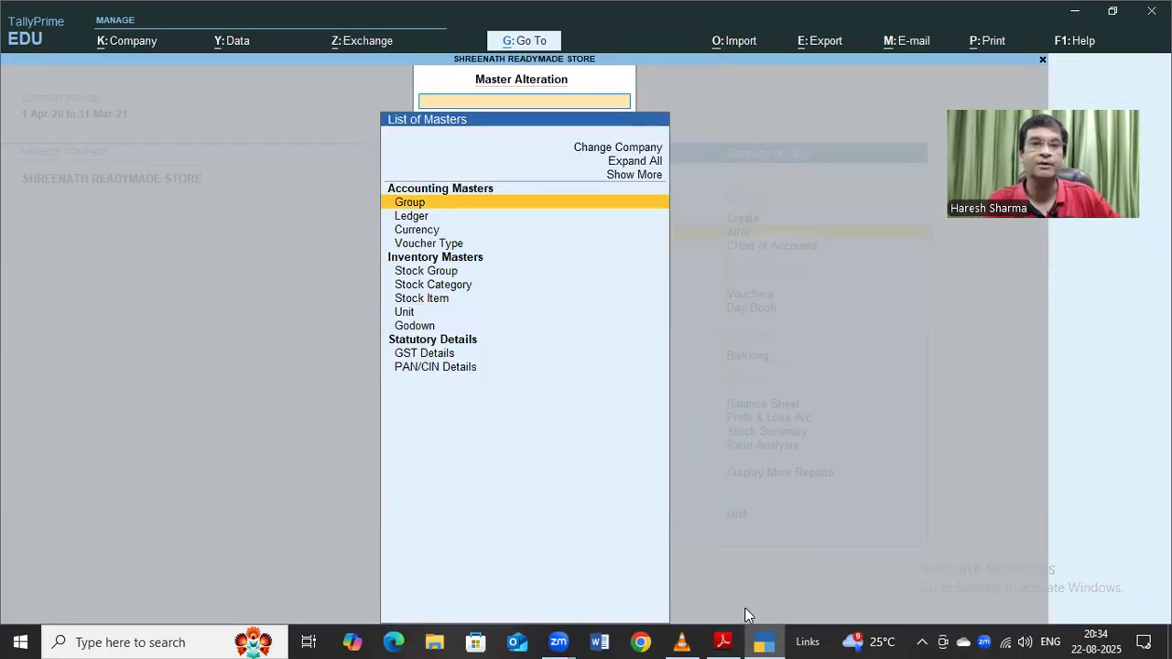
key(Down)
key(Down)
key(Down)
key(Down)
key(Down)
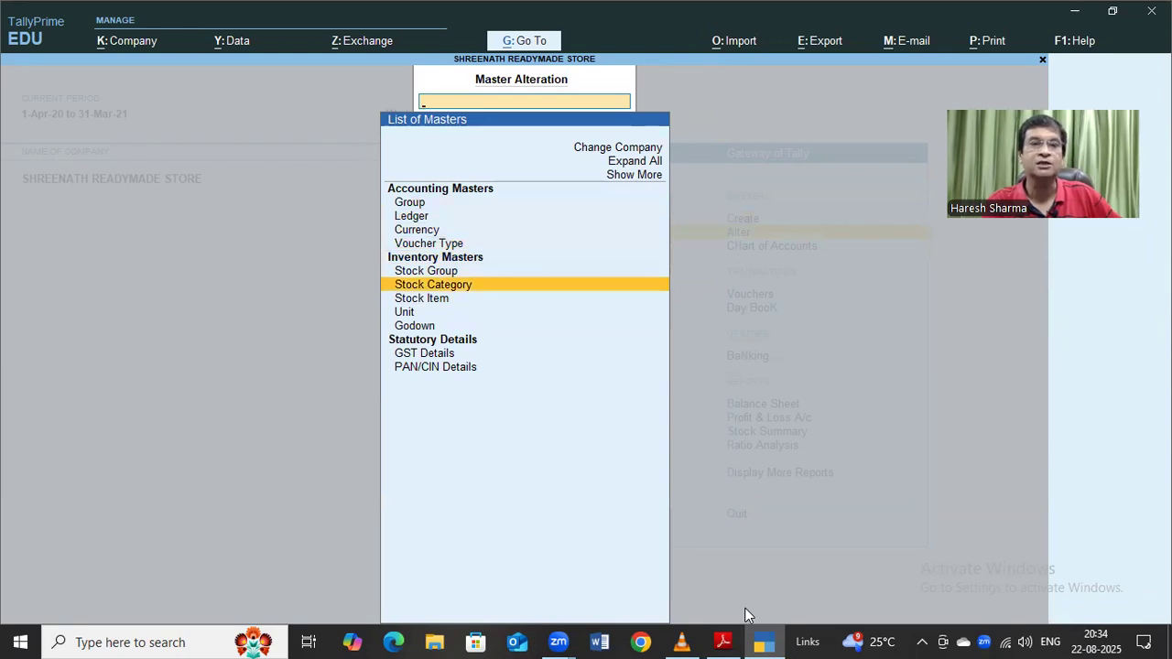
key(Down)
key(Return)
Look through the jeans and shirt items in the stock item list, then close the list without altering any
key(Down)
key(Down)
key(Down)
key(Down)
key(Down)
key(Down)
key(Down)
key(Down)
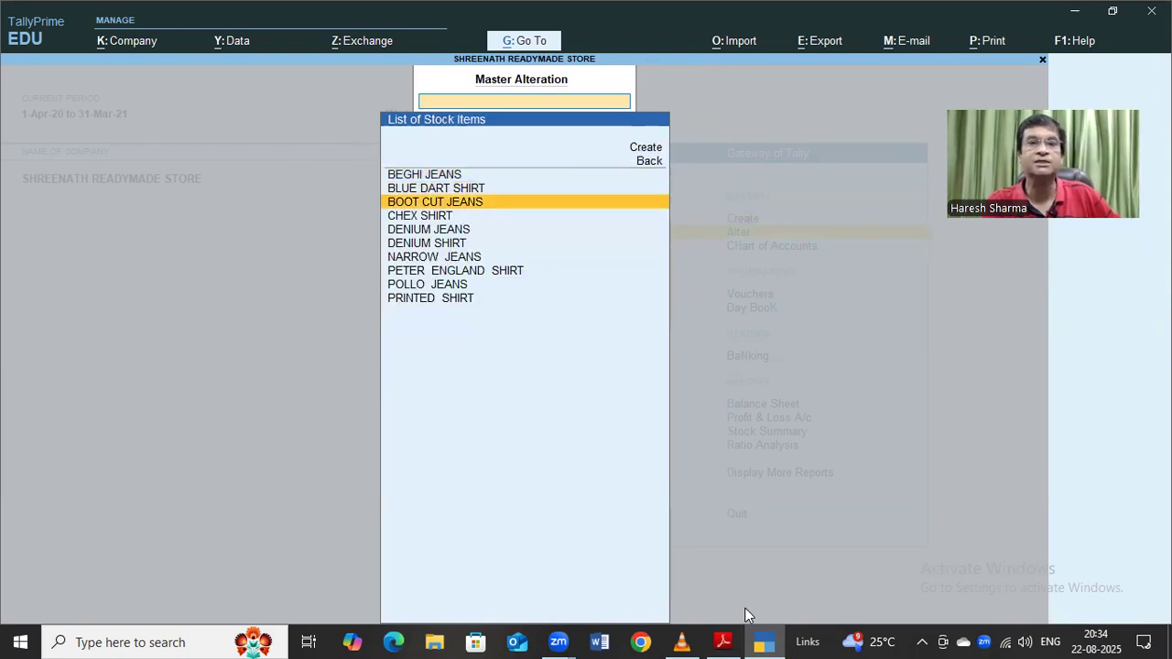
key(Up)
key(Up)
key(Up)
key(Up)
key(Up)
key(Up)
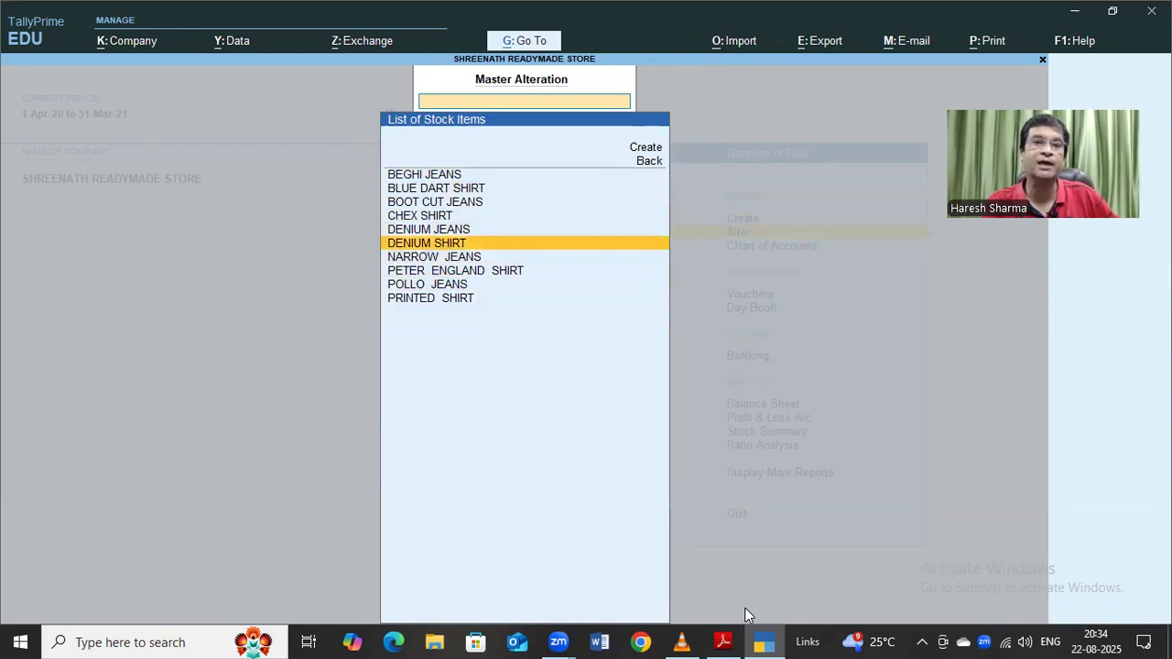
key(Escape)
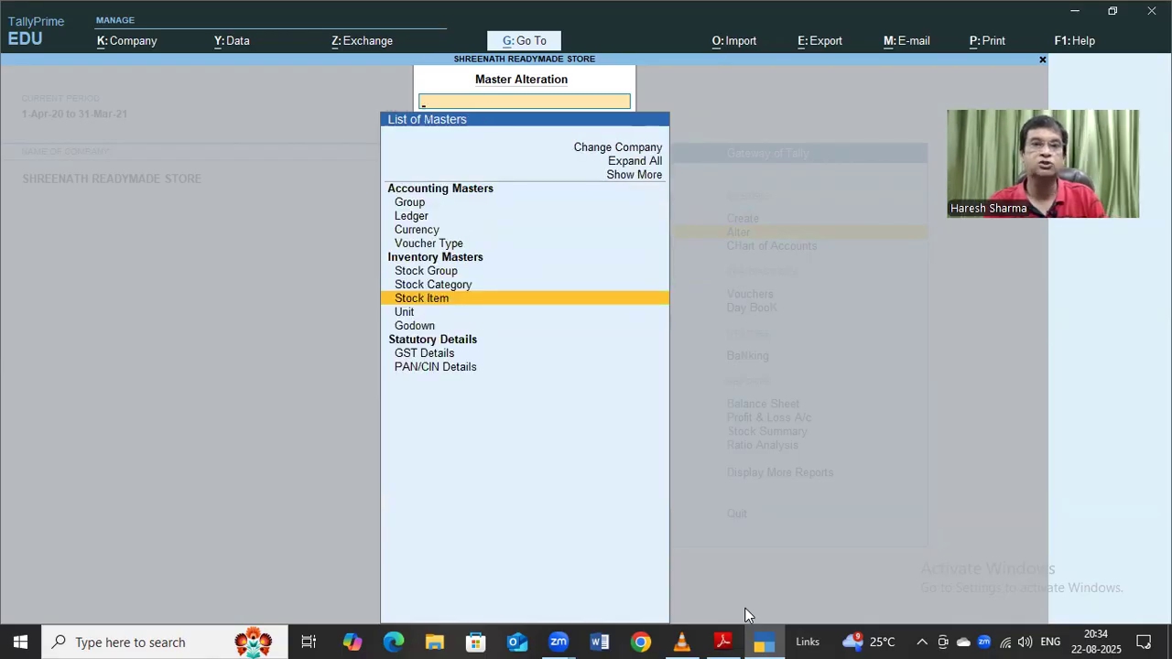
Bring up the list of existing stock groups for alteration, check it, and close it without changes
key(Up)
key(Up)
key(Escape)
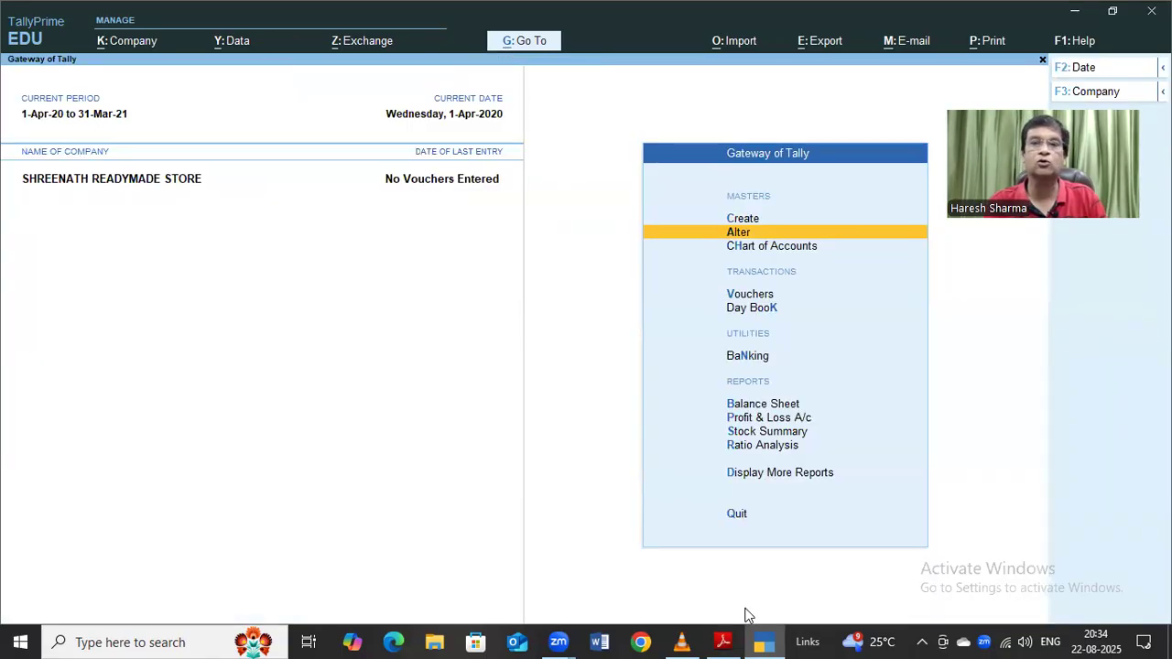
key(Return)
key(Down)
key(Down)
key(Down)
key(Down)
key(Down)
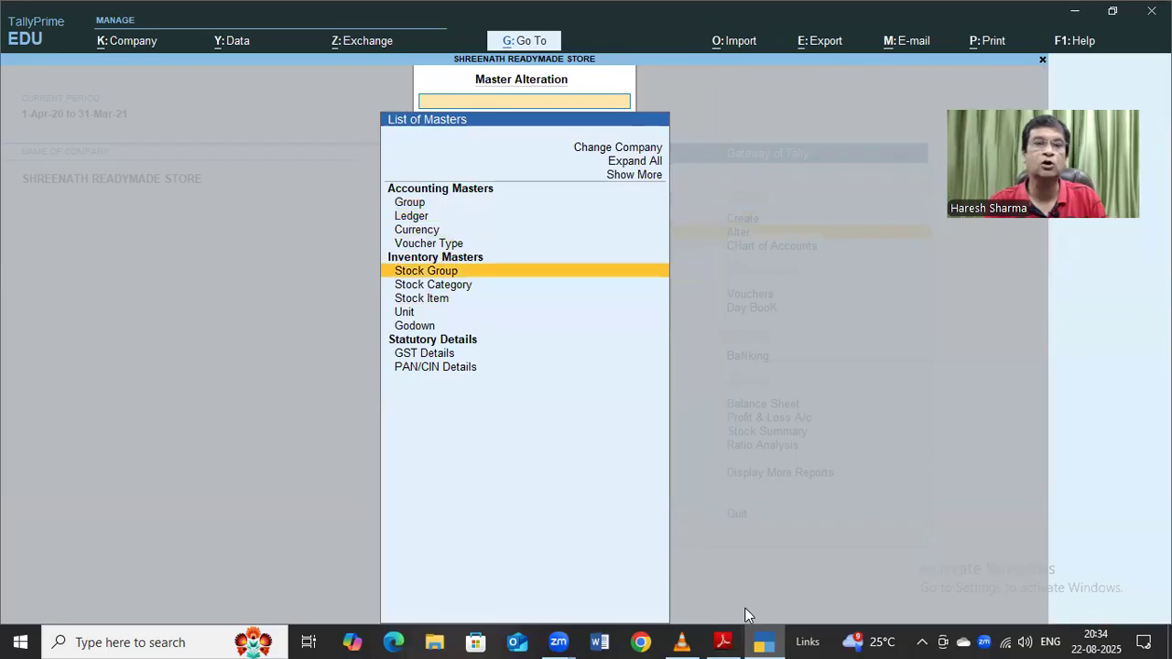
key(Return)
key(Escape)
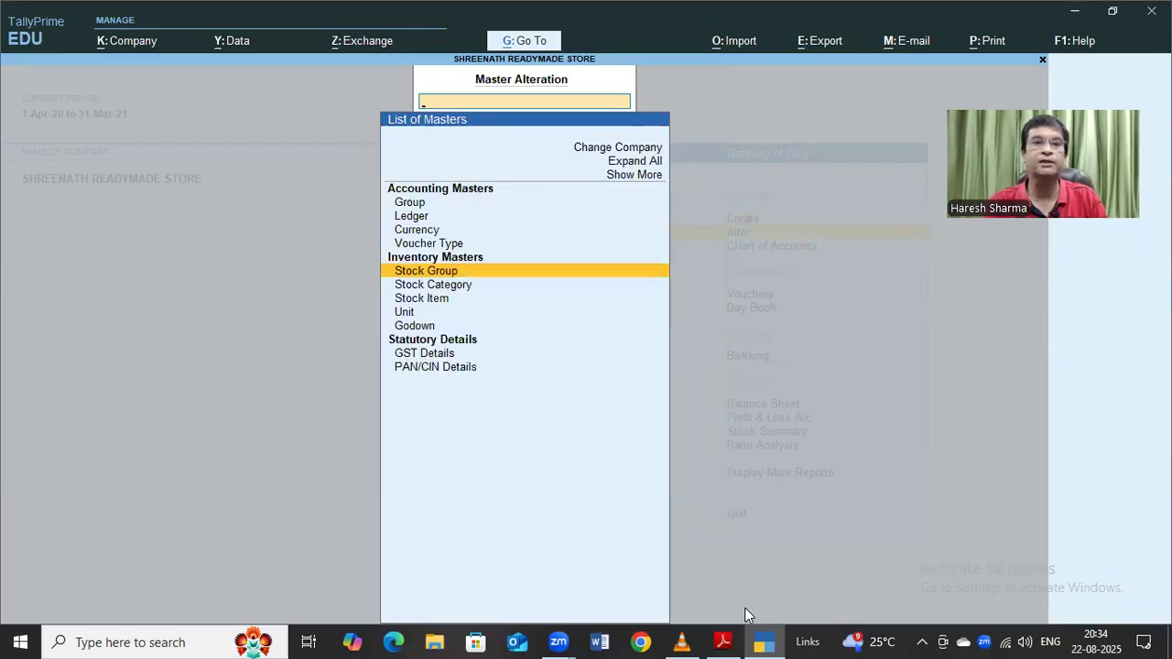
Open the list of existing ledgers for alteration and look through its accounts
key(Up)
key(Up)
key(Up)
key(Up)
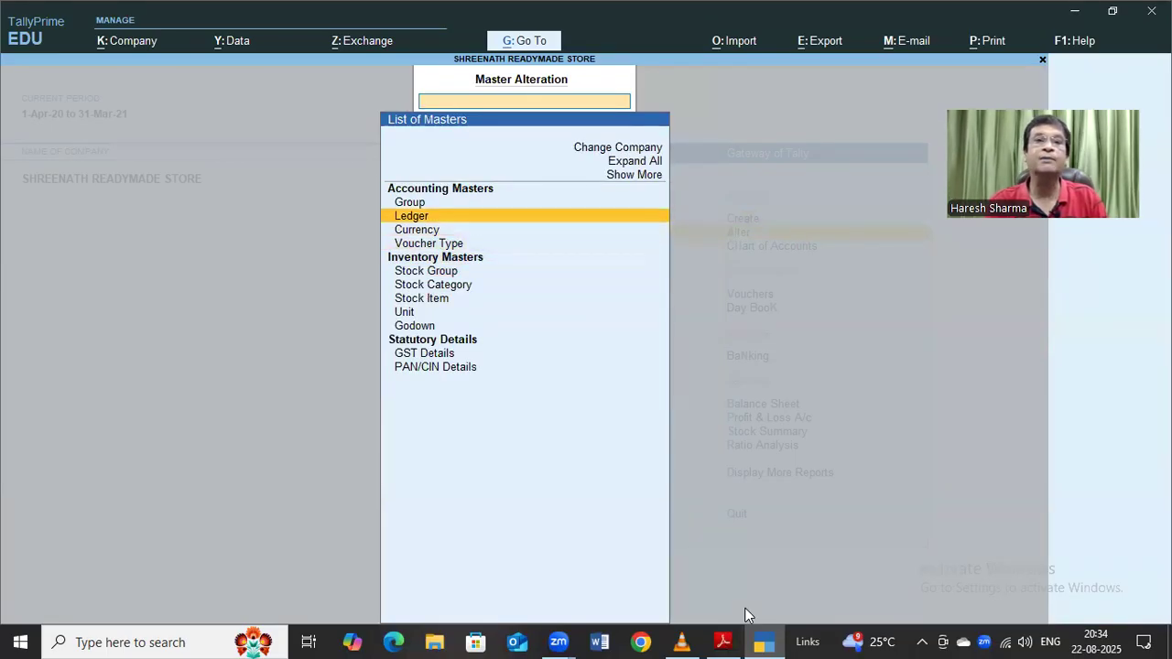
key(Return)
key(Down)
key(Down)
key(Down)
key(Down)
key(Down)
key(Down)
key(Down)
key(Down)
key(Down)
key(Down)
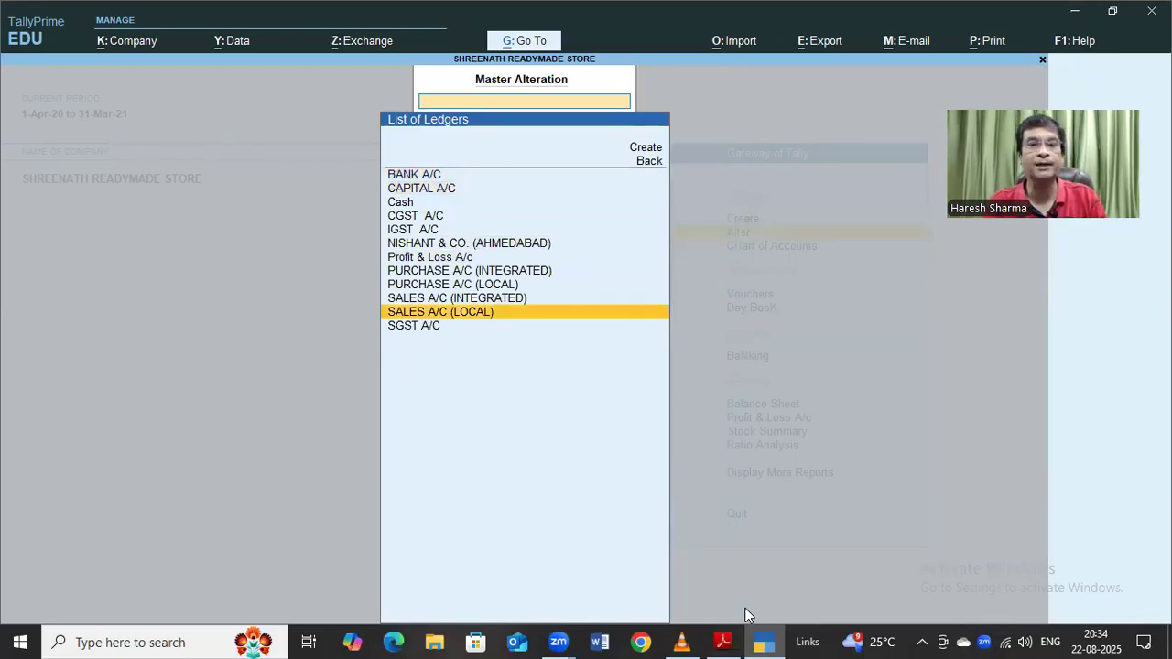
Review the GST, party, purchase and sales ledgers in the list, then return to the Gateway of Tally without altering any
key(Up)
key(Up)
key(Up)
key(Up)
key(Up)
key(Up)
key(Up)
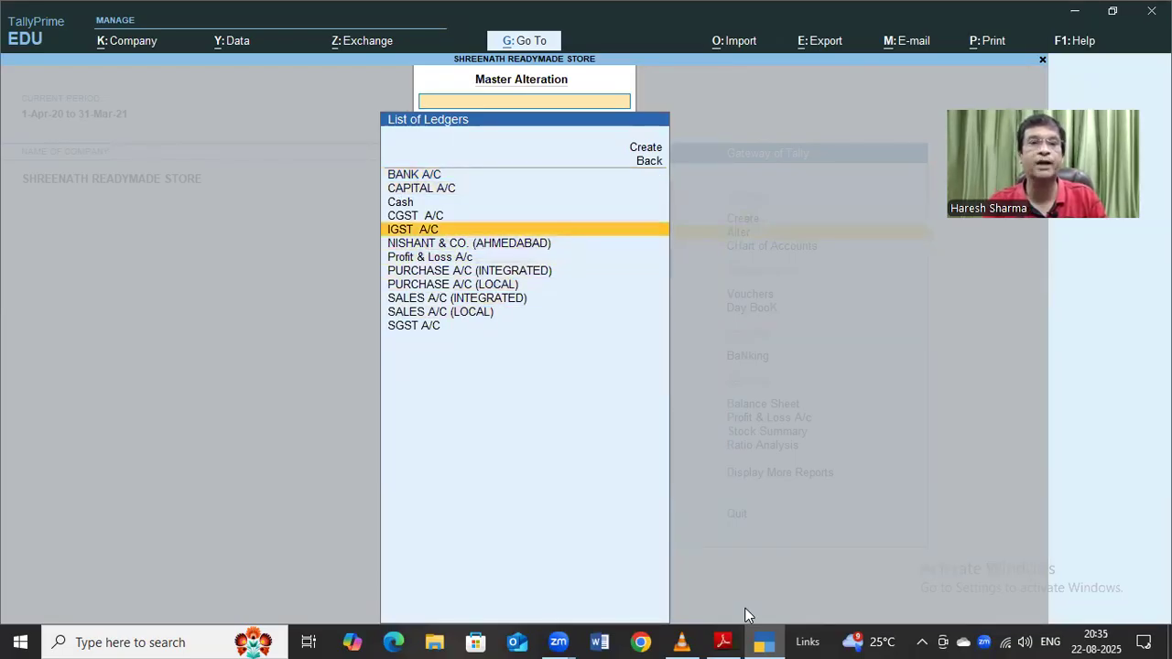
key(Down)
key(Down)
key(Up)
key(Up)
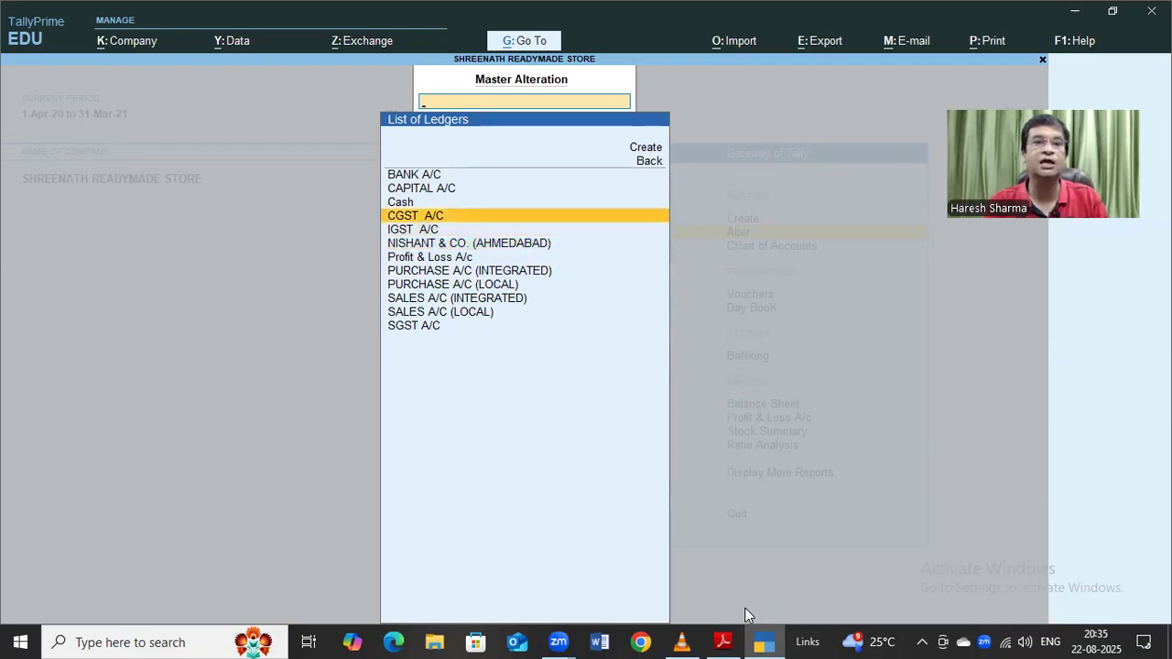
key(Down)
key(Down)
key(Down)
key(Down)
key(Down)
key(Down)
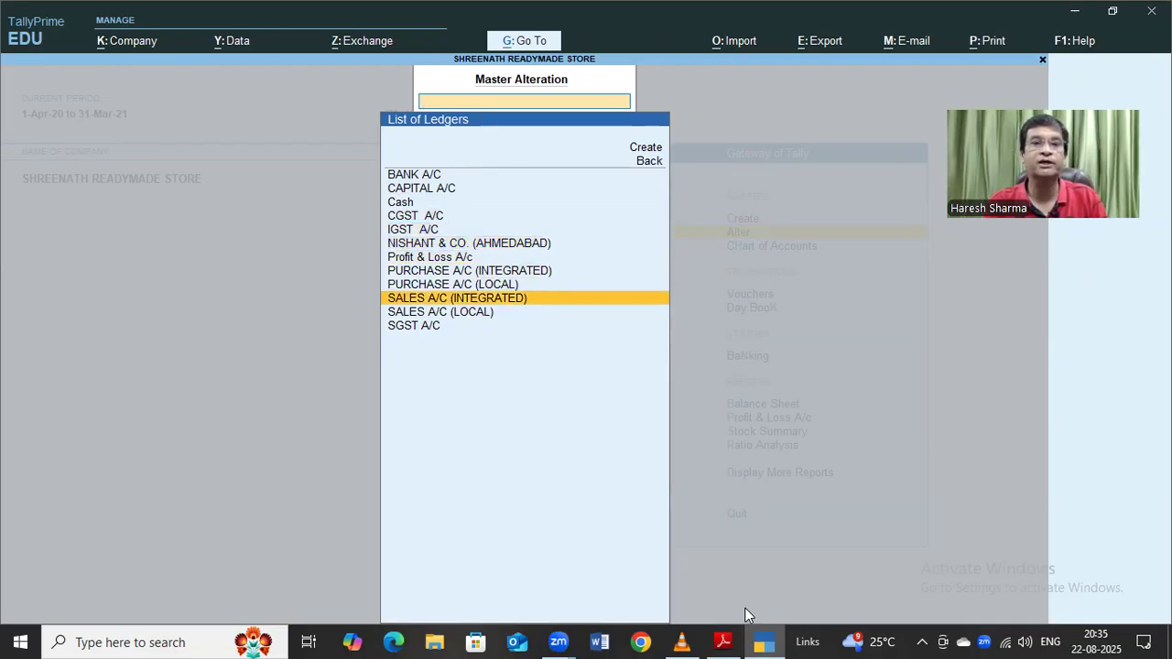
key(Down)
key(Escape)
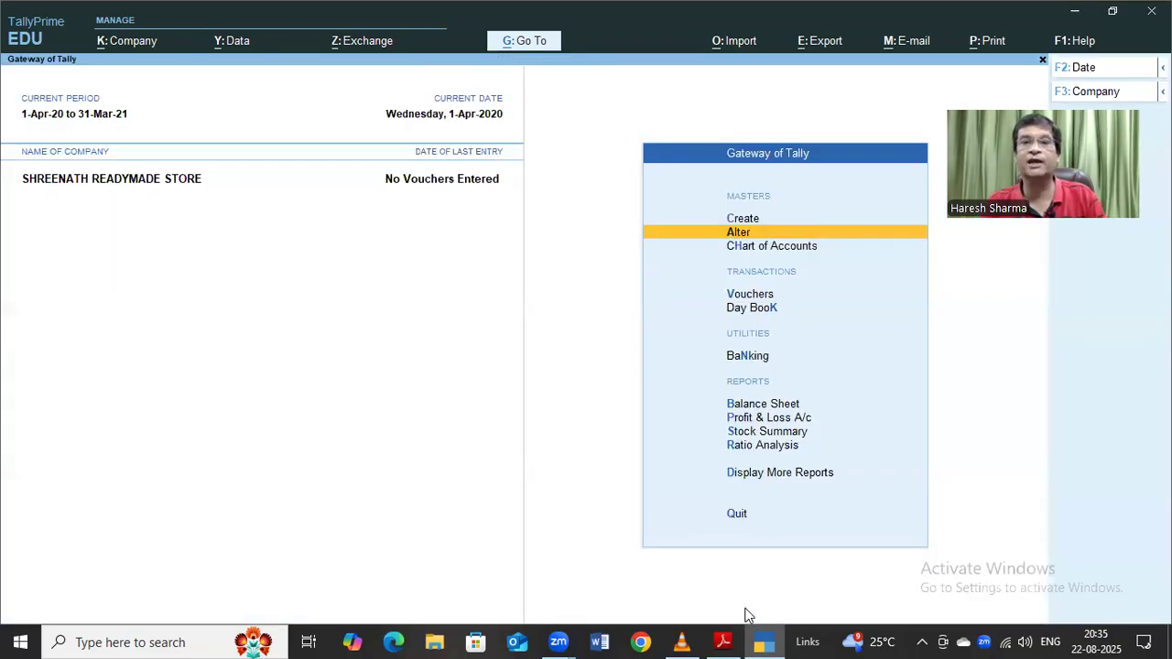
key(Up)
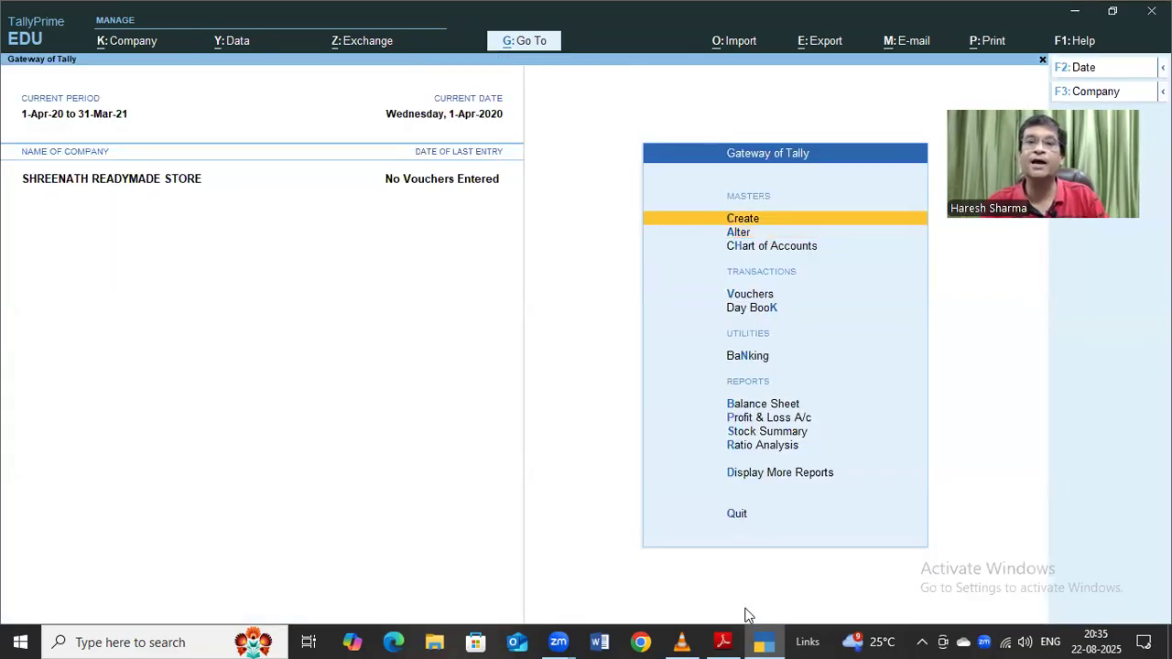
key(Return)
key(Escape)
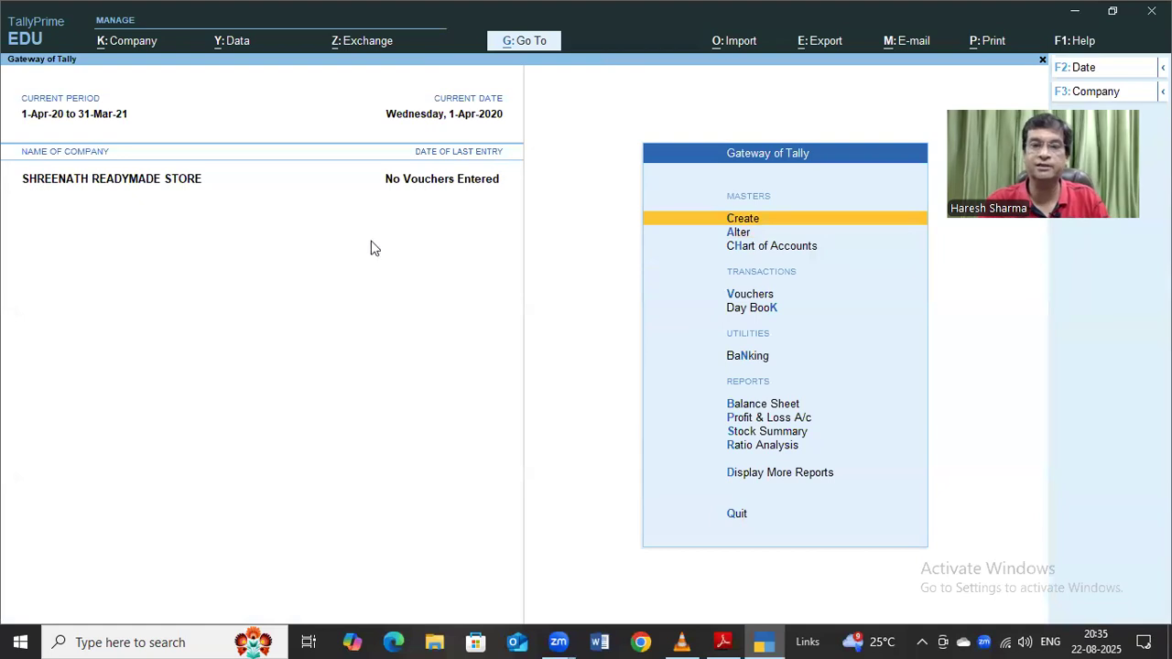